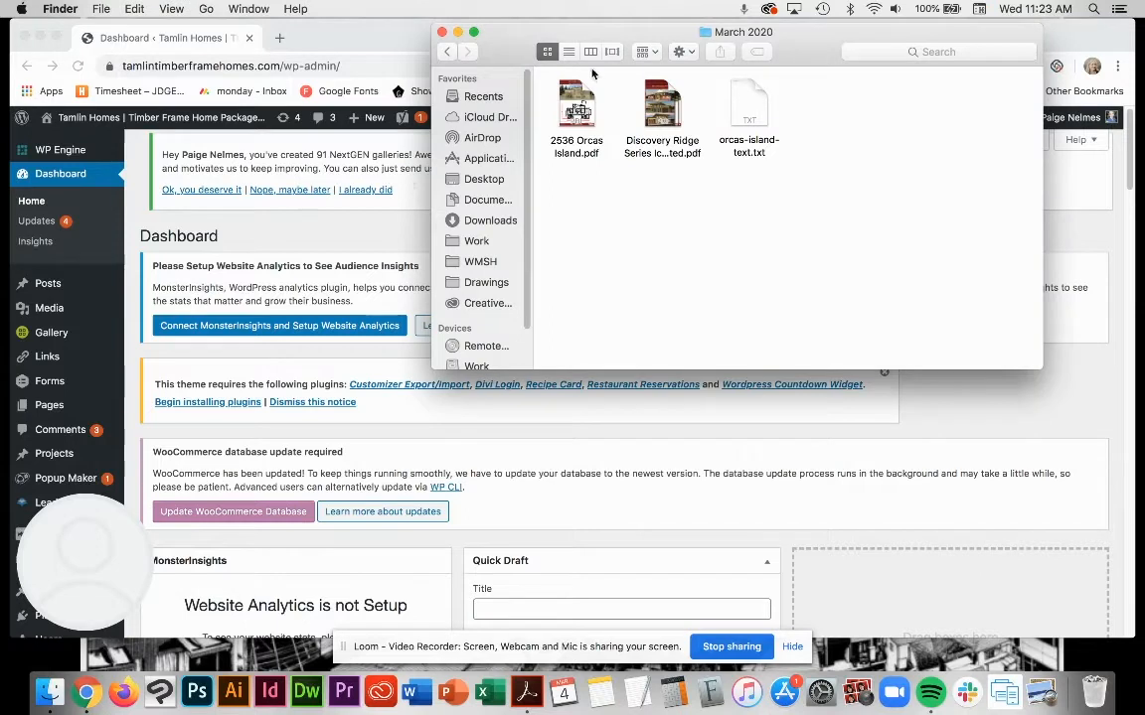
click(581, 111)
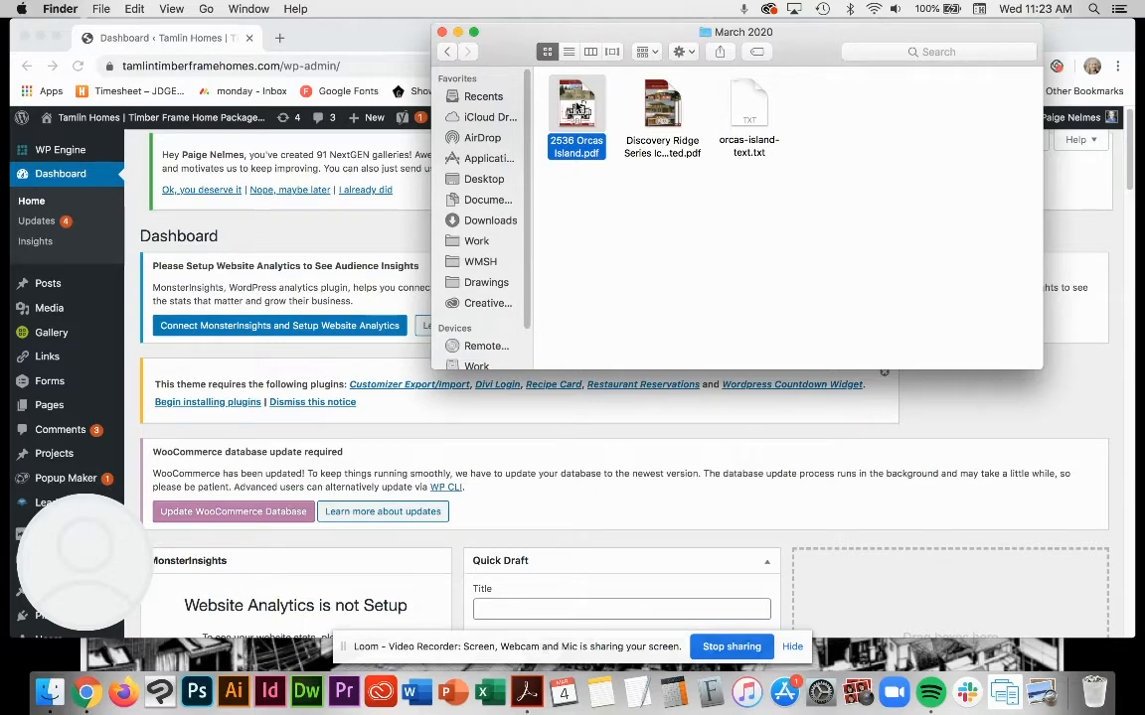
click(525, 695)
right_click(526, 694)
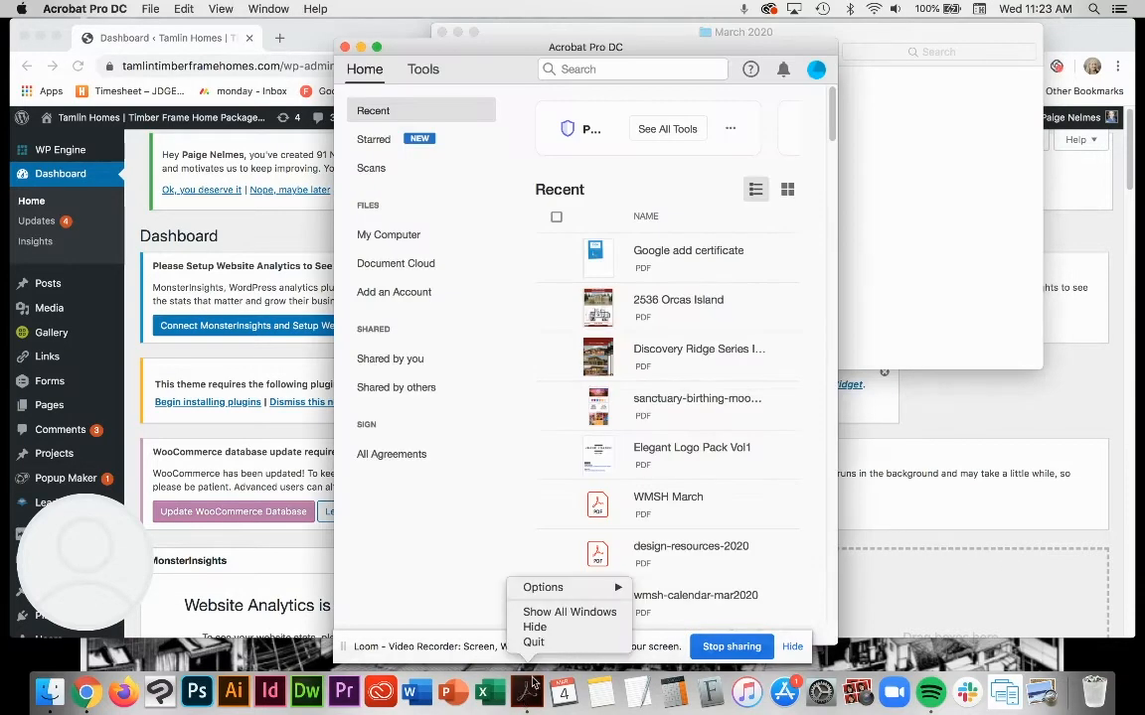
click(527, 627)
click(730, 284)
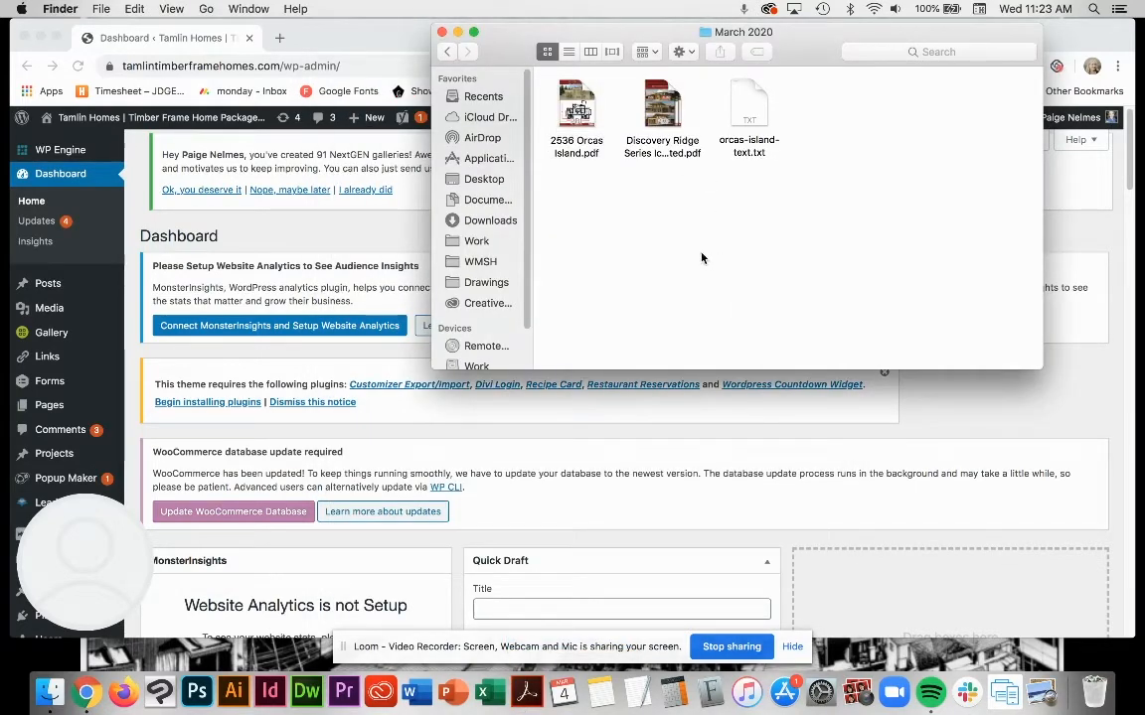
Step: Open 2536 Orcas Island.pdf from the March 2020 folder with Adobe Photoshop 2020
right_click(575, 92)
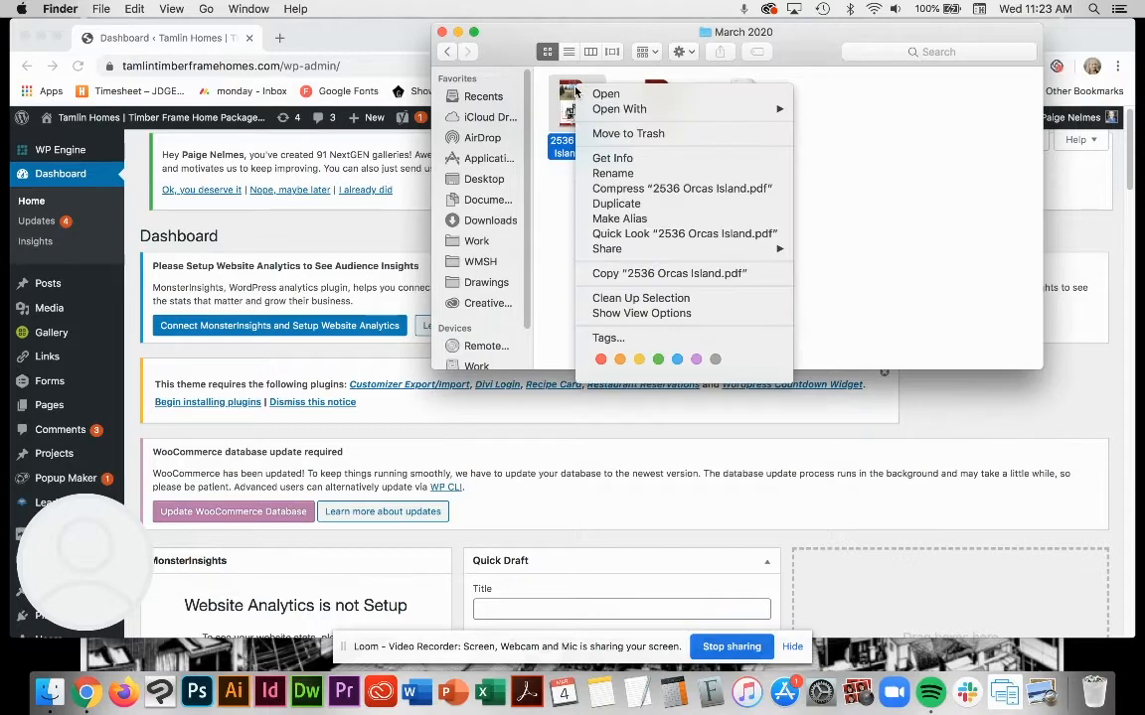
mouse_move(584, 111)
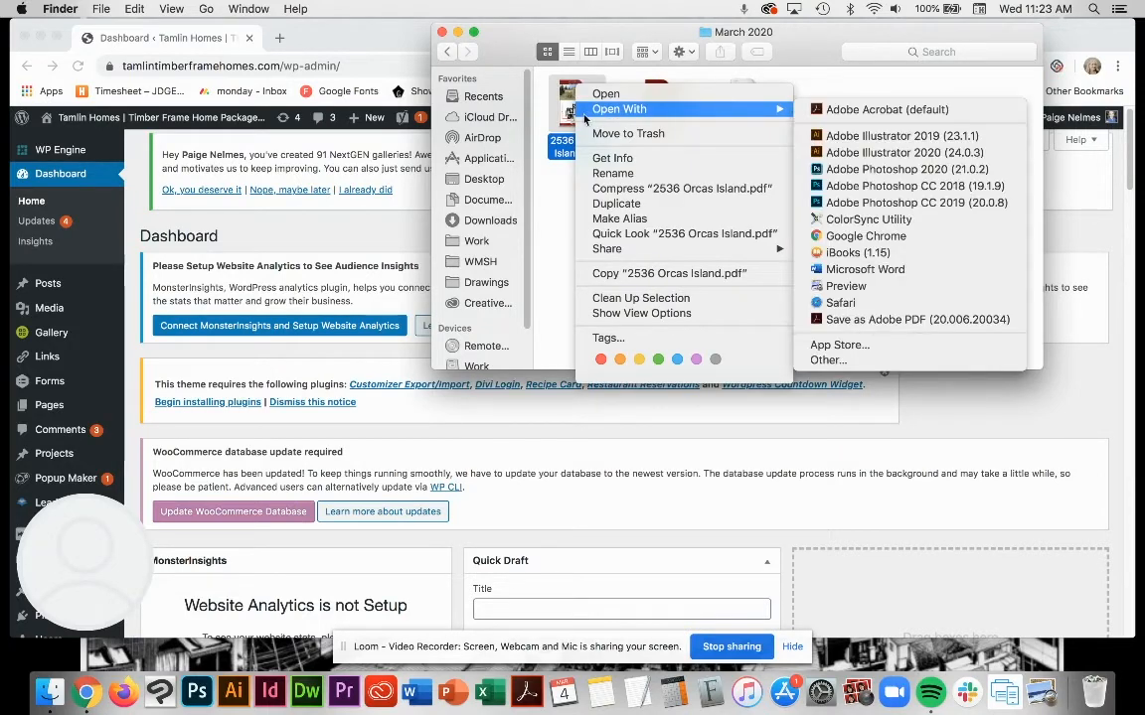
click(542, 206)
right_click(565, 97)
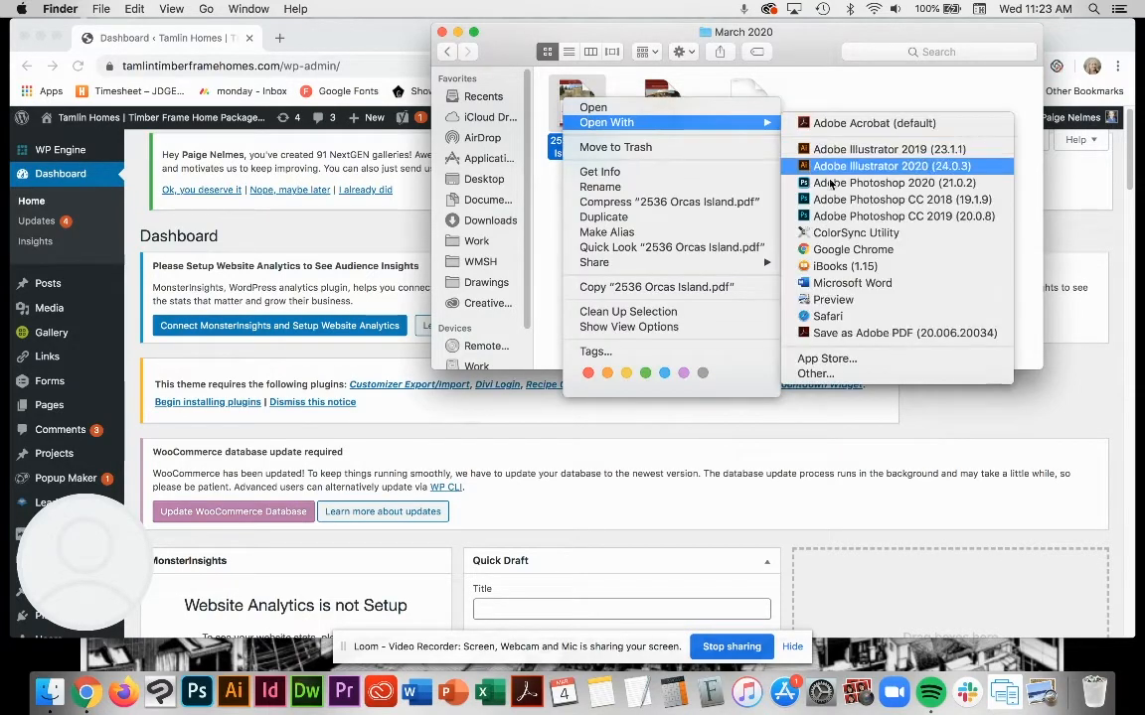
click(834, 183)
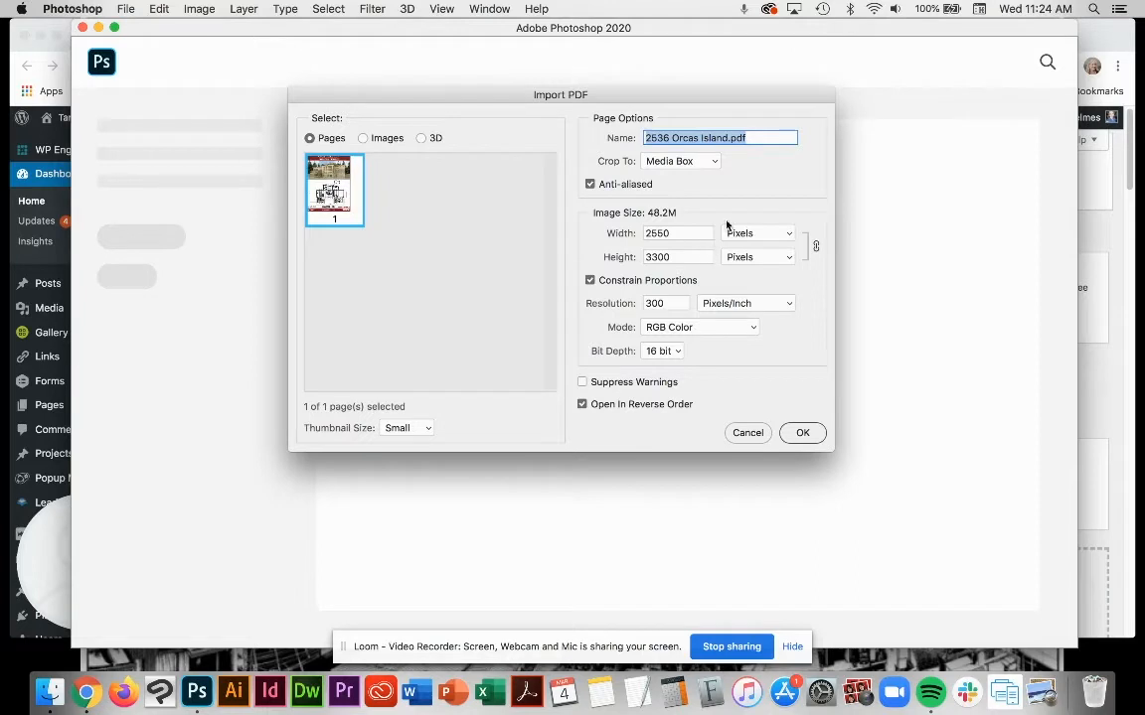
Step: Import the PDF page cropped to Media Box, at 300 pixels/inch in RGB Color mode
click(711, 162)
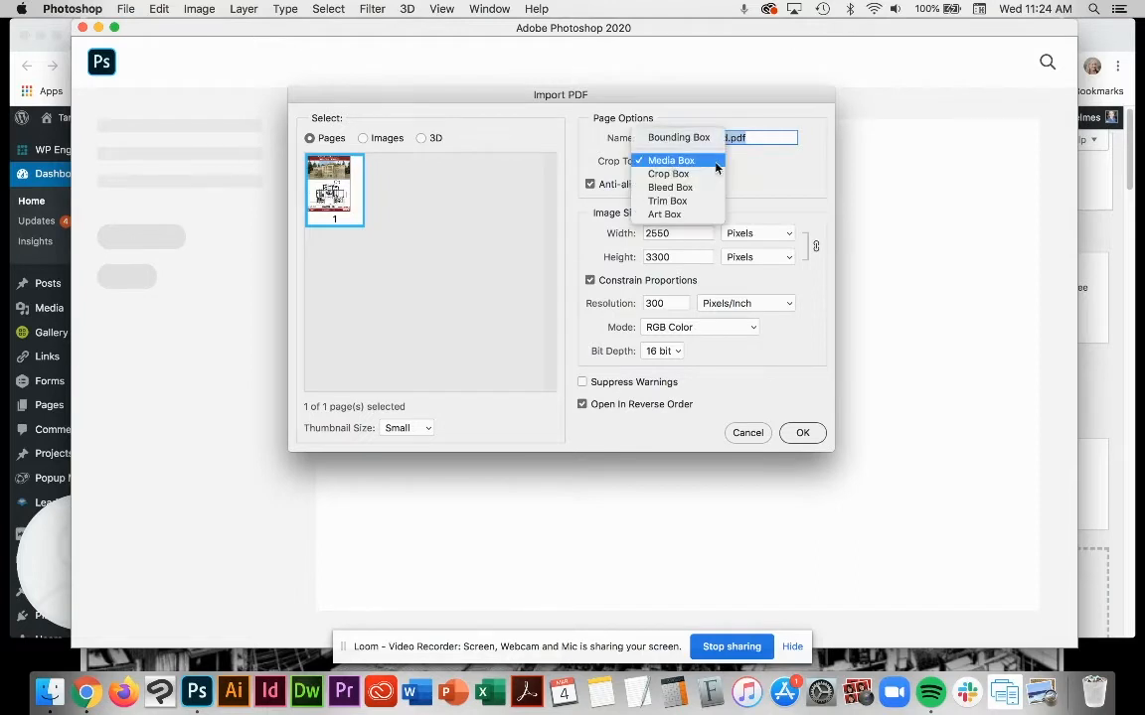
click(572, 161)
click(716, 162)
click(716, 161)
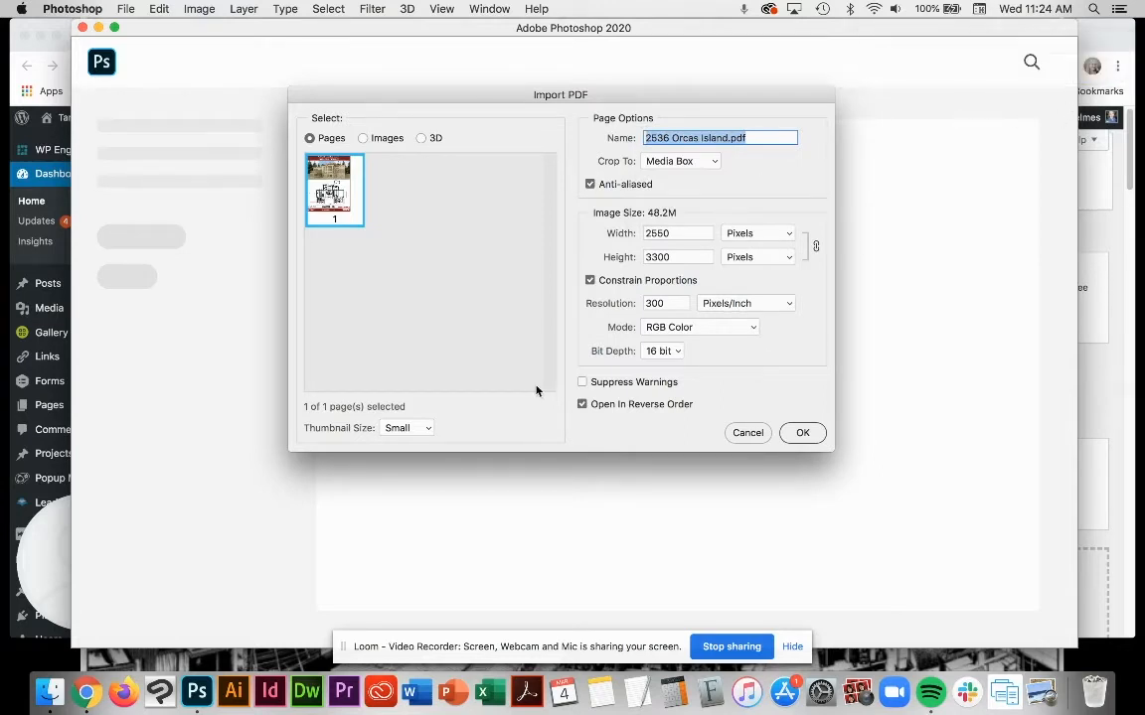
click(740, 328)
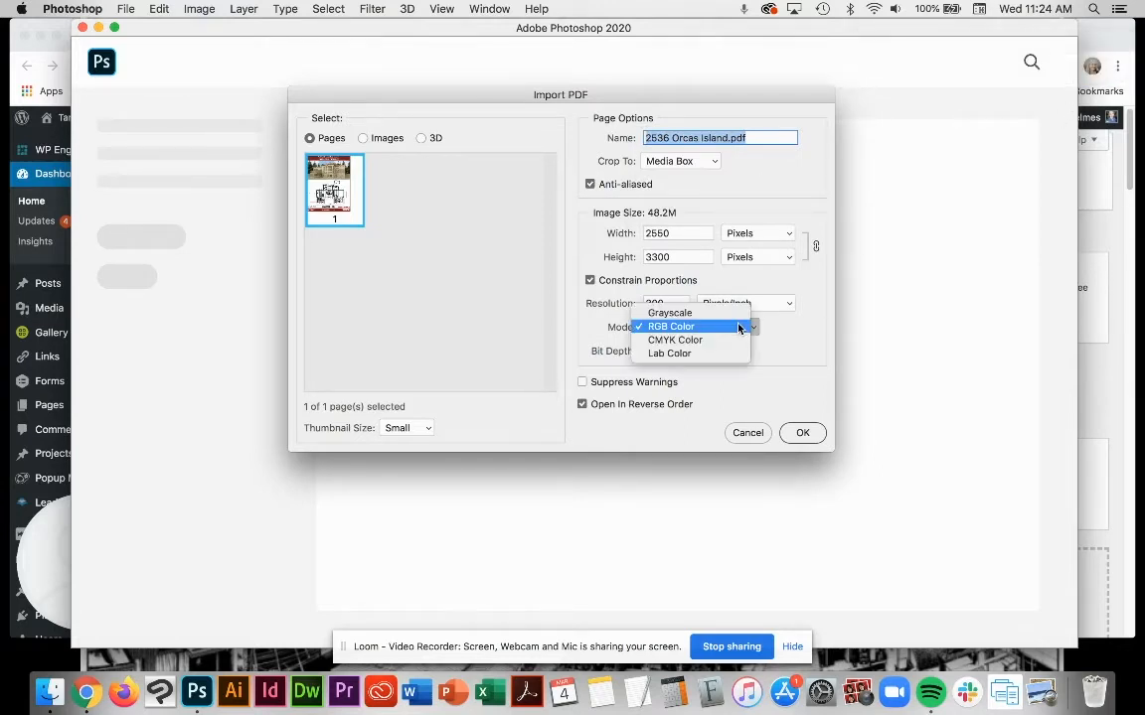
click(606, 332)
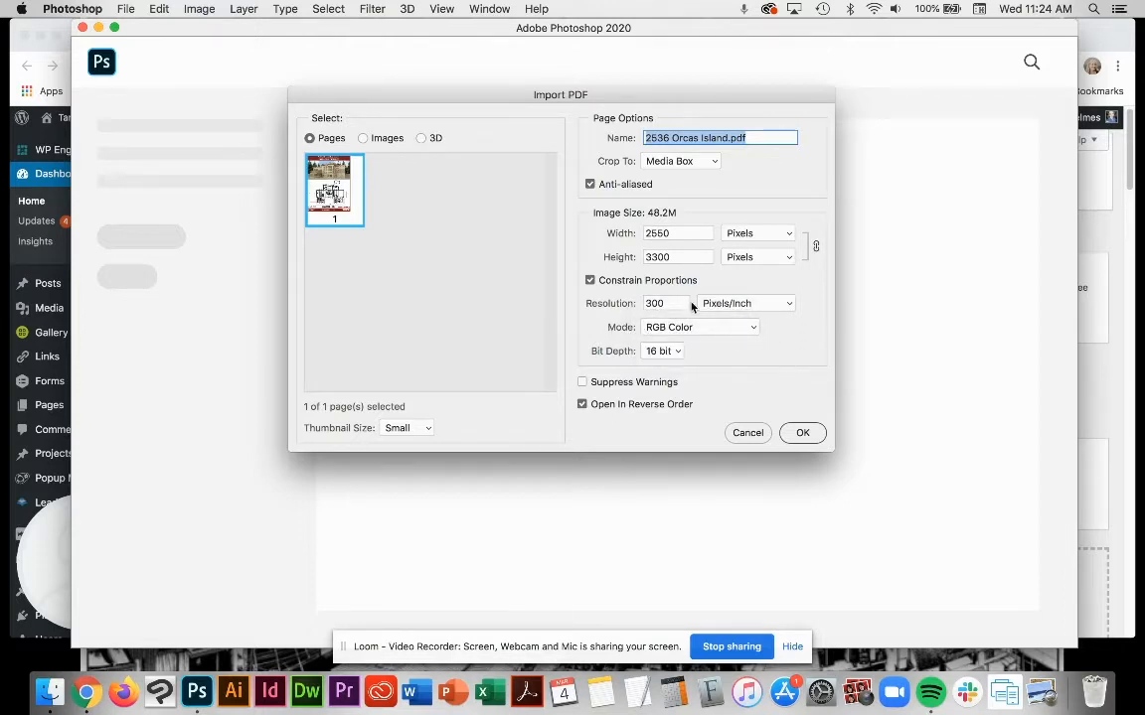
click(801, 434)
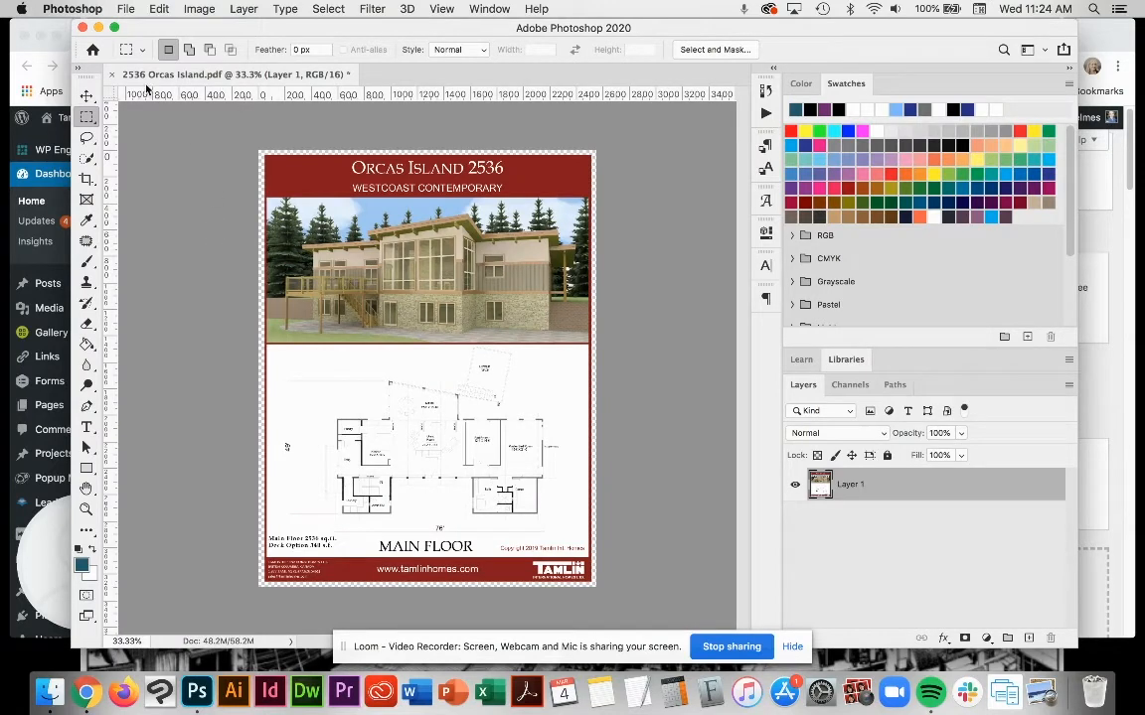
Step: Start a Save for Web (Legacy) export of the page as a high JPEG with quality 75
click(123, 9)
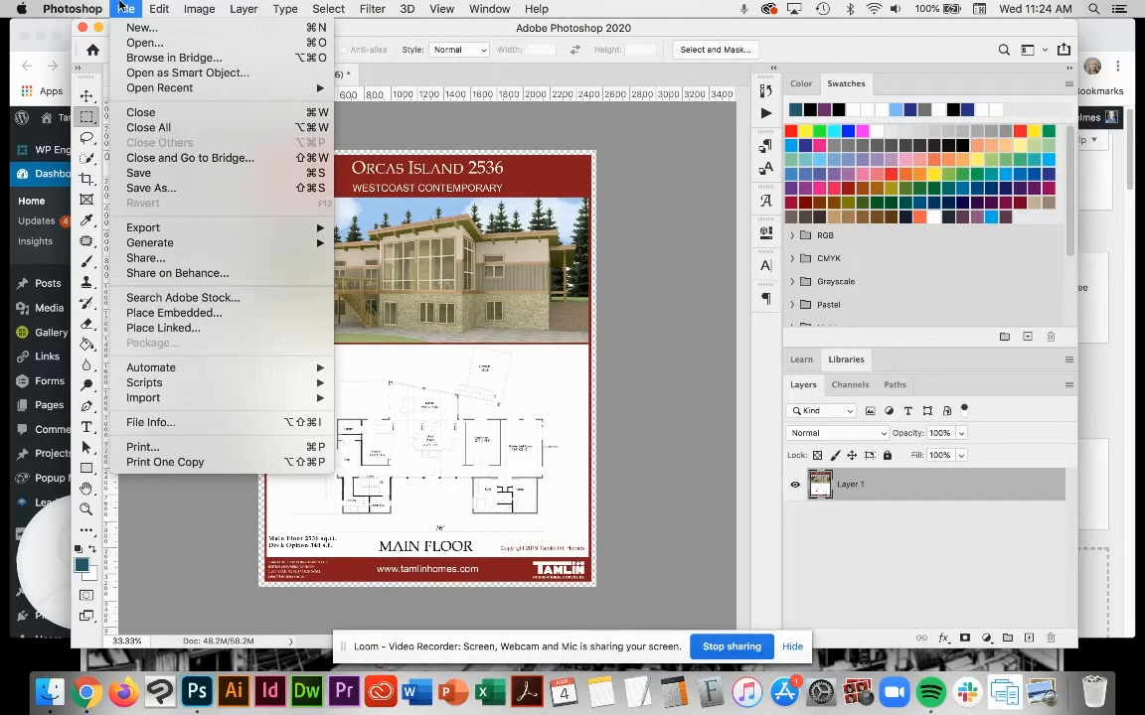
mouse_move(247, 249)
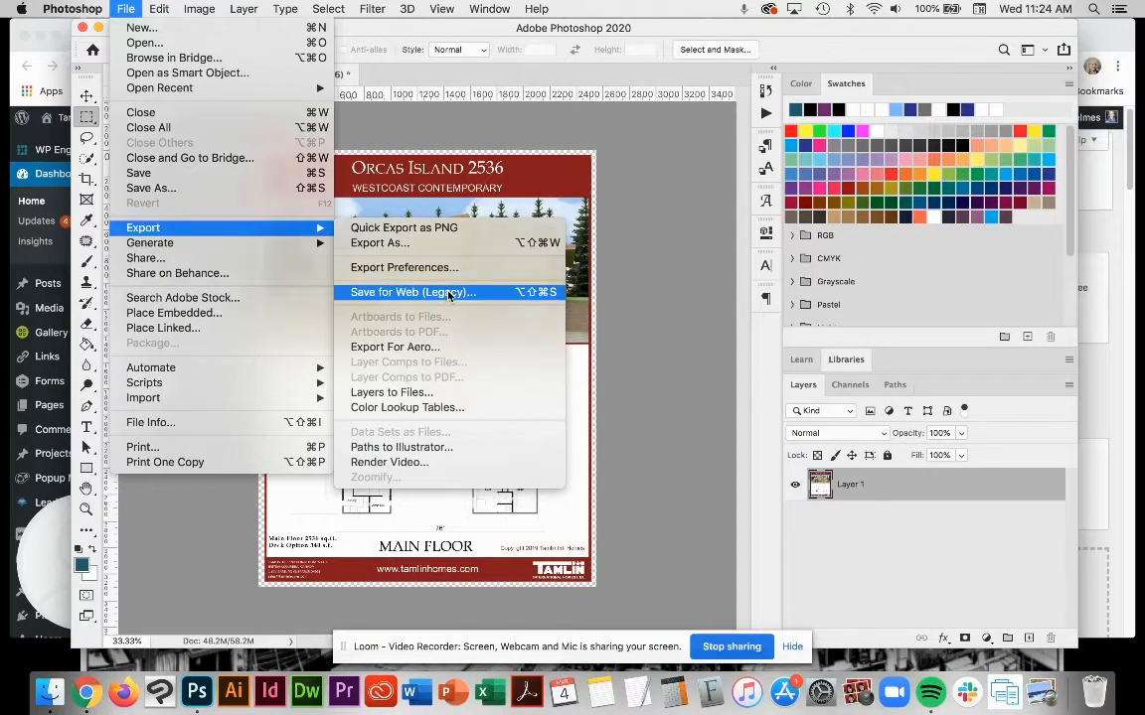
click(446, 294)
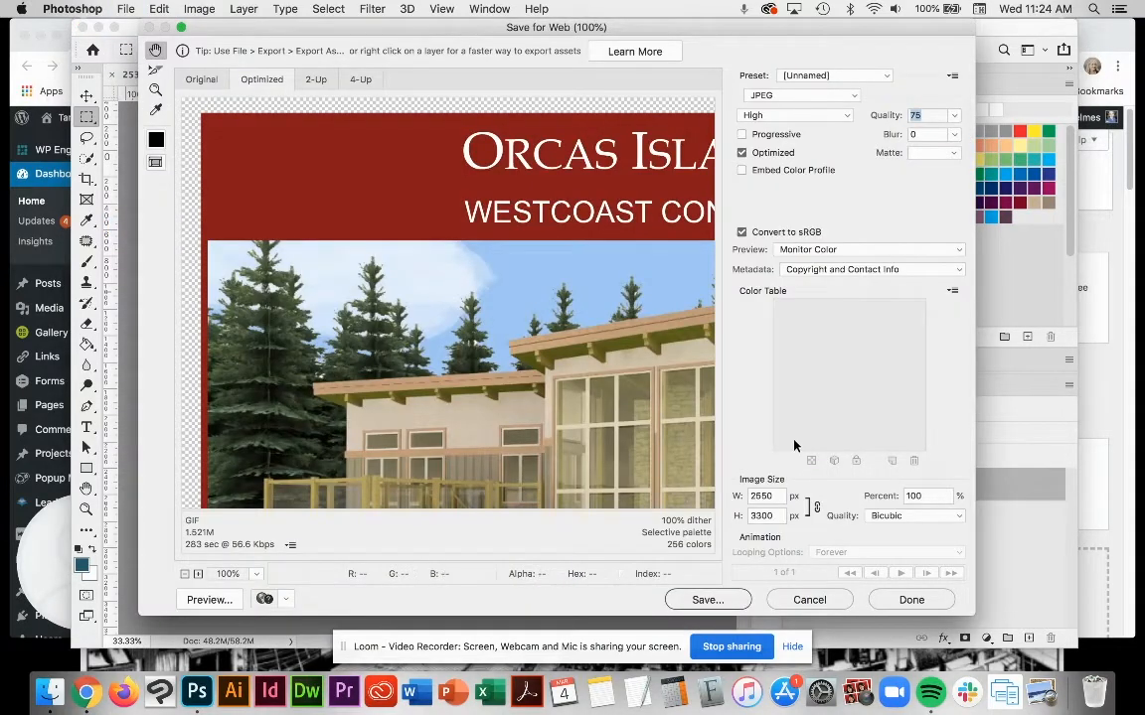
double_click(770, 496)
click(838, 96)
click(838, 96)
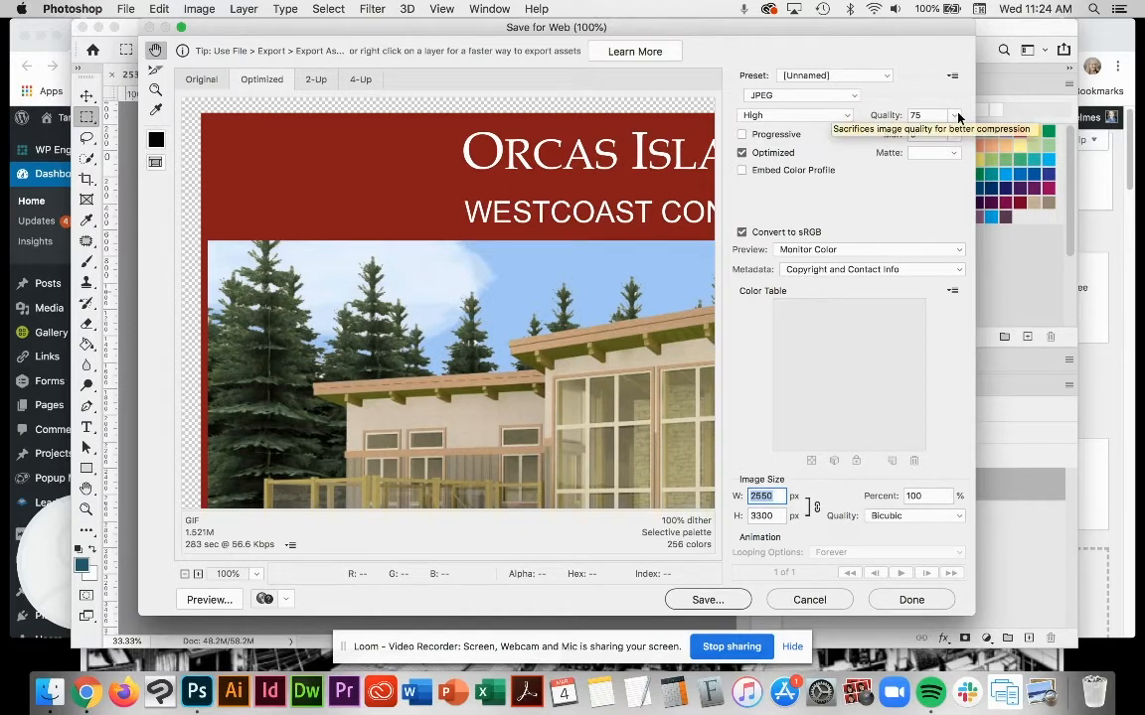
drag(923, 116, 890, 118)
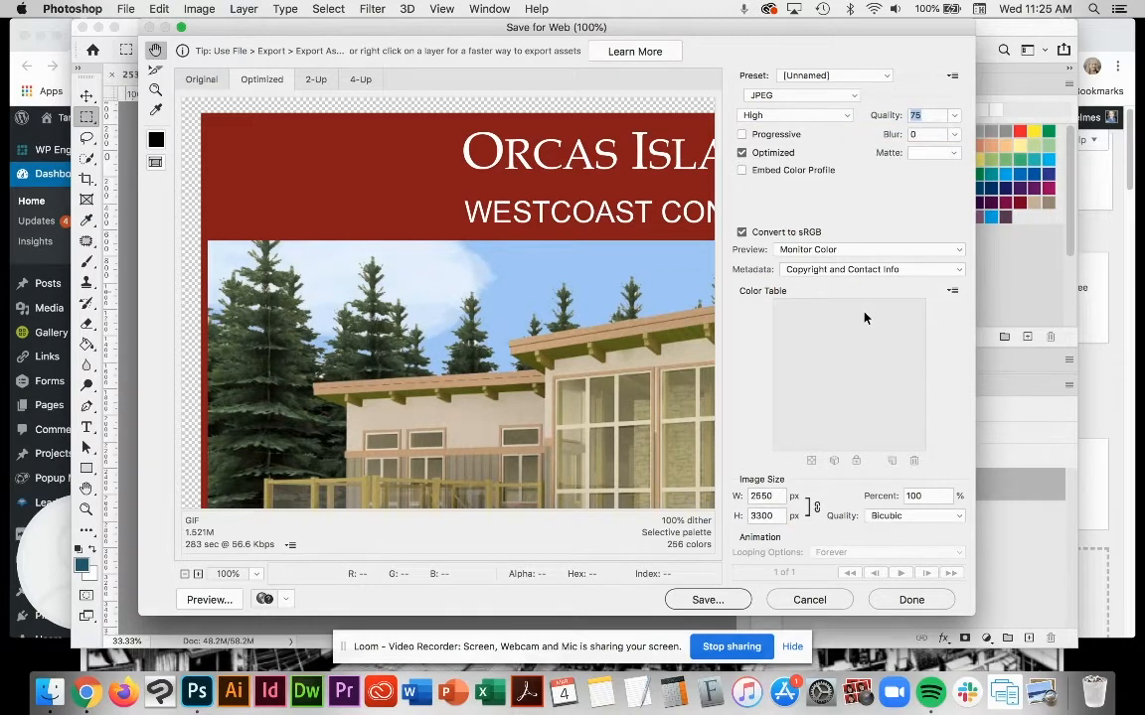
Step: Set the exported image's width to 300 px, keeping the height linked in proportion
click(750, 496)
text(300)
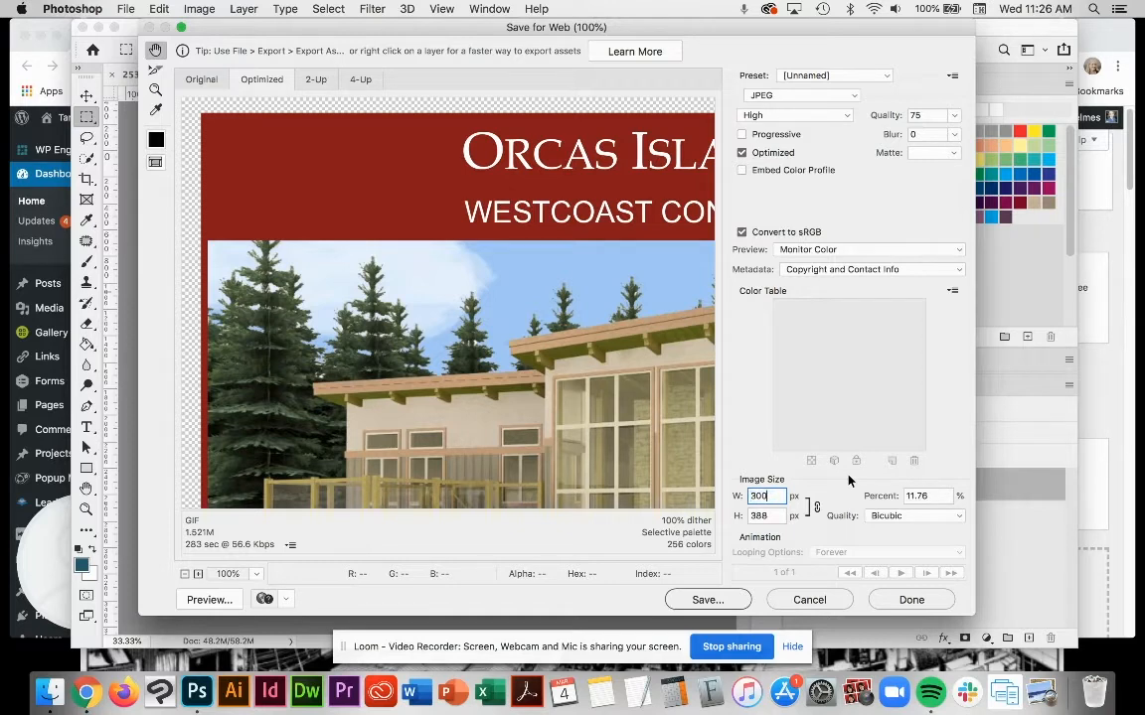
key(Tab)
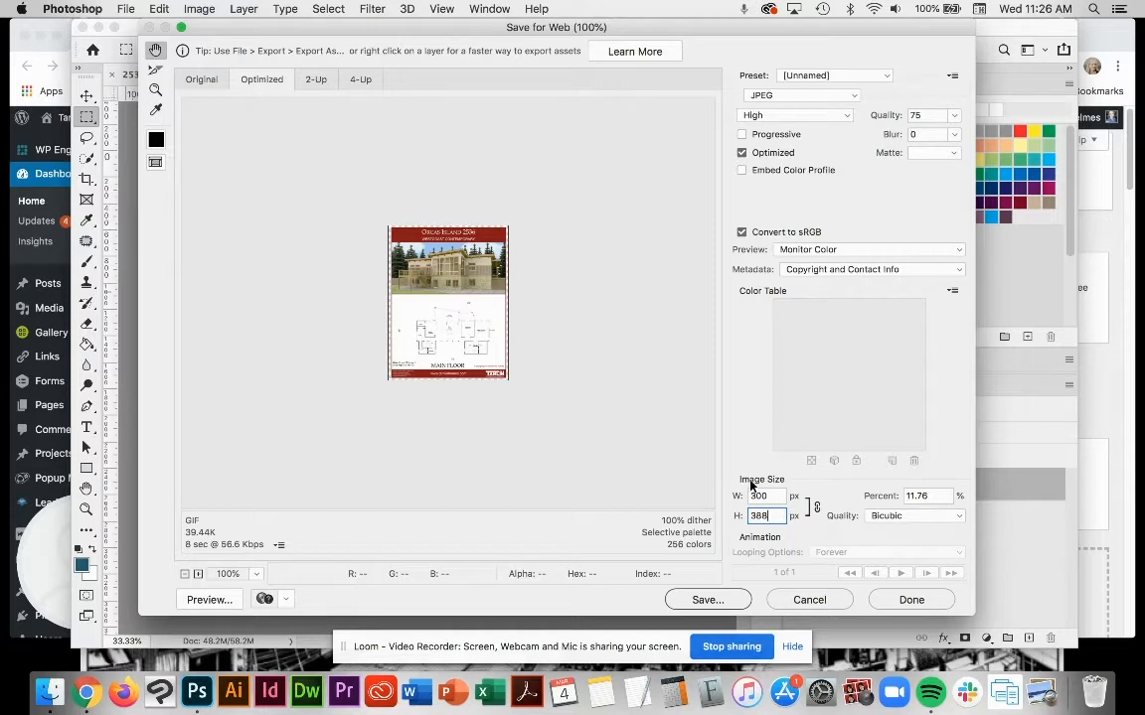
key(shift+Tab)
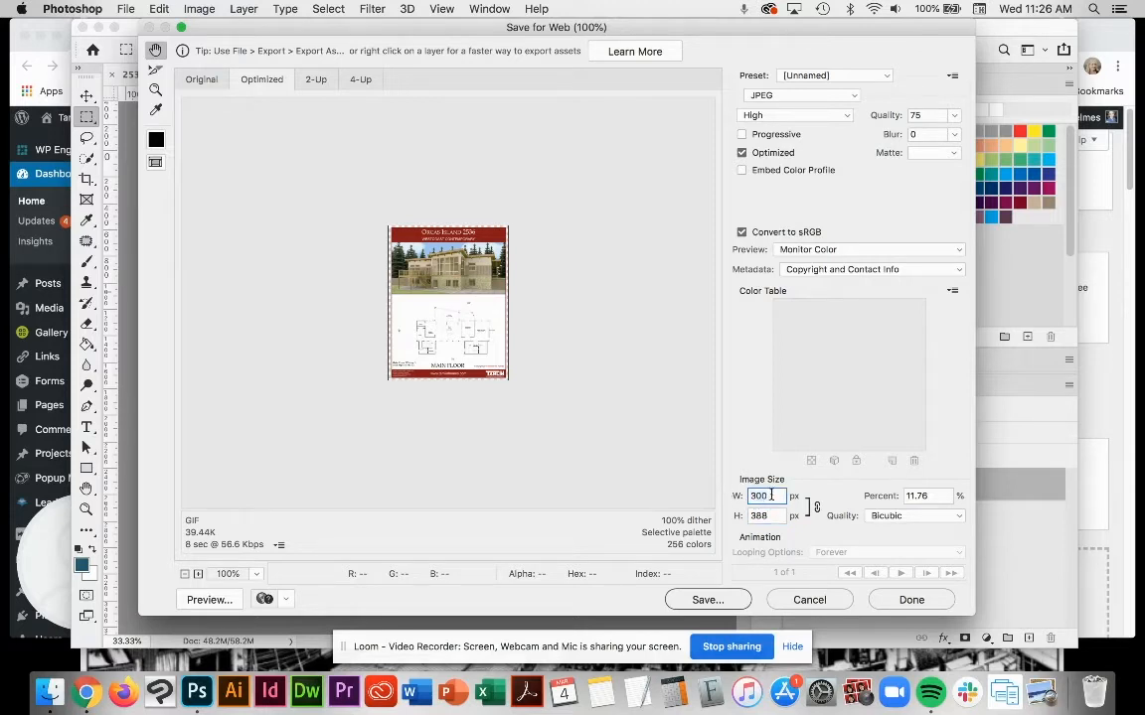
click(773, 516)
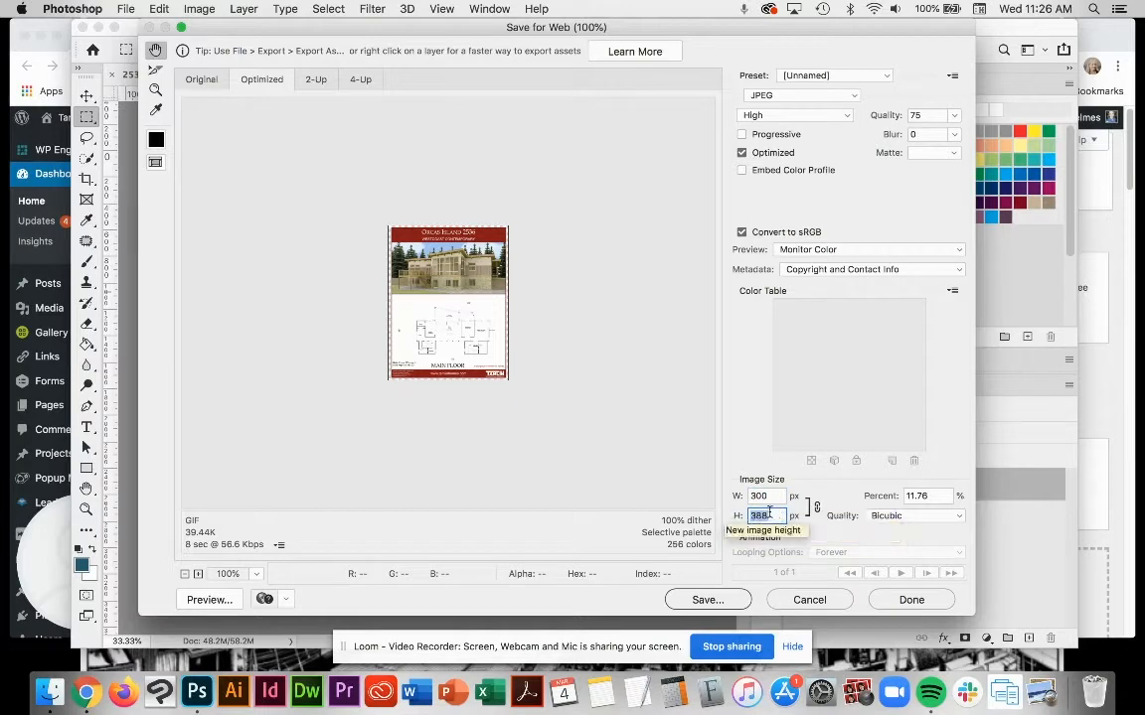
Step: Start saving the optimized image and name the file 2536-Orcas-Island-thumbnail.jpg
click(701, 600)
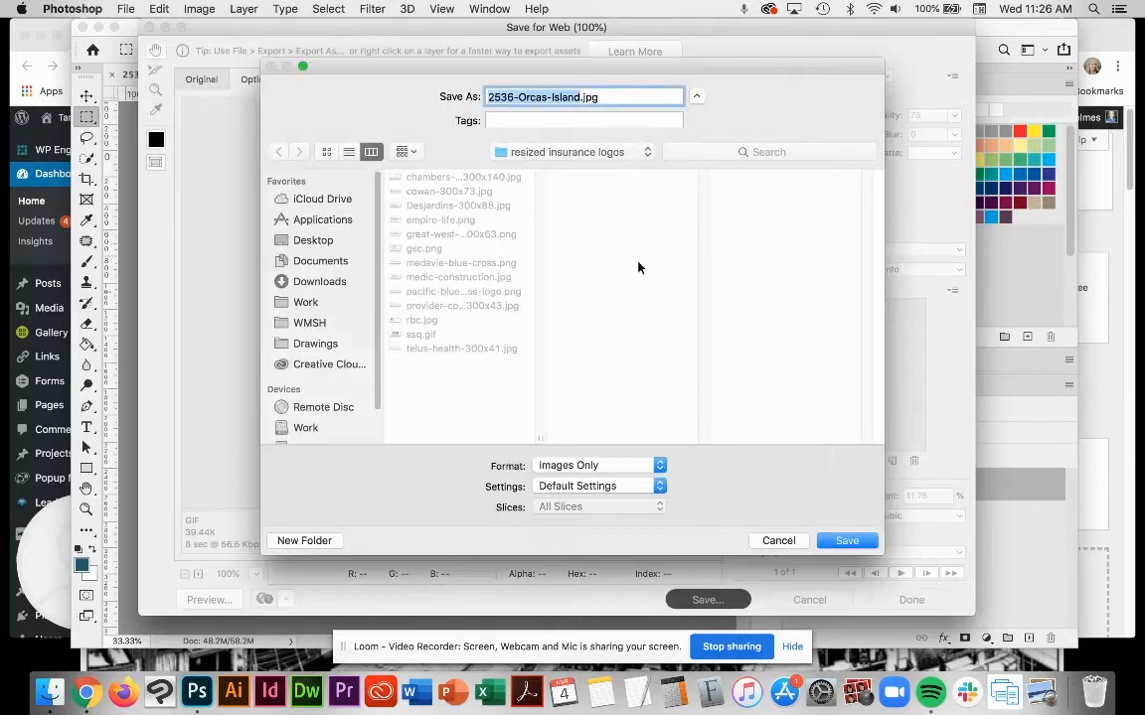
key(Right)
key(XF86AudioMute)
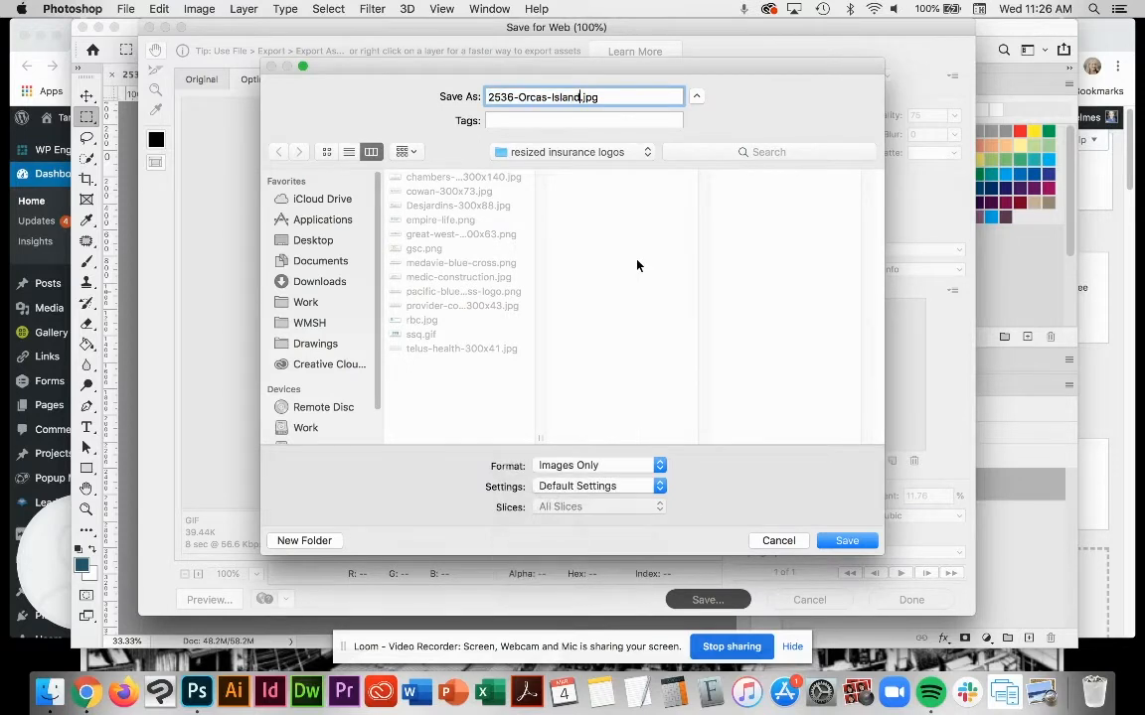
key(XF86AudioRaiseVolume)
text(-thumbnail)
Step: Save the thumbnail in the March 2020 folder inside Work, Tamlin Homes, Video Tutorial
click(587, 152)
click(353, 343)
click(304, 301)
scroll(458, 299, down, 10)
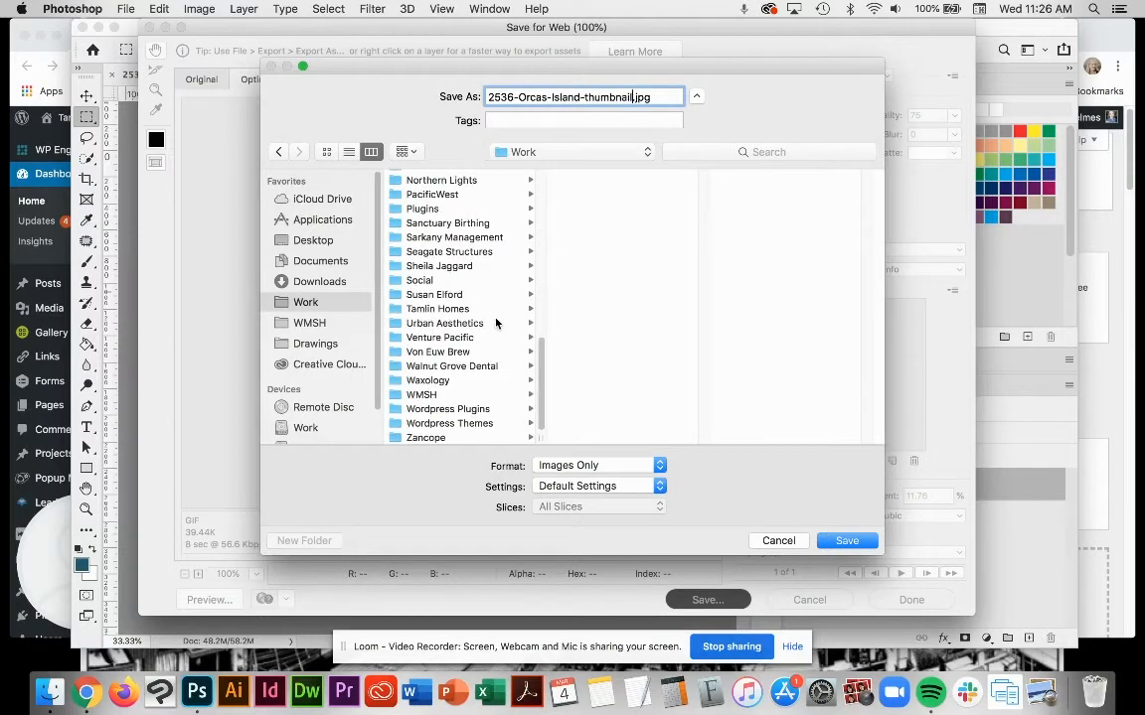
scroll(494, 303, up, 1)
scroll(493, 301, down, 1)
click(472, 312)
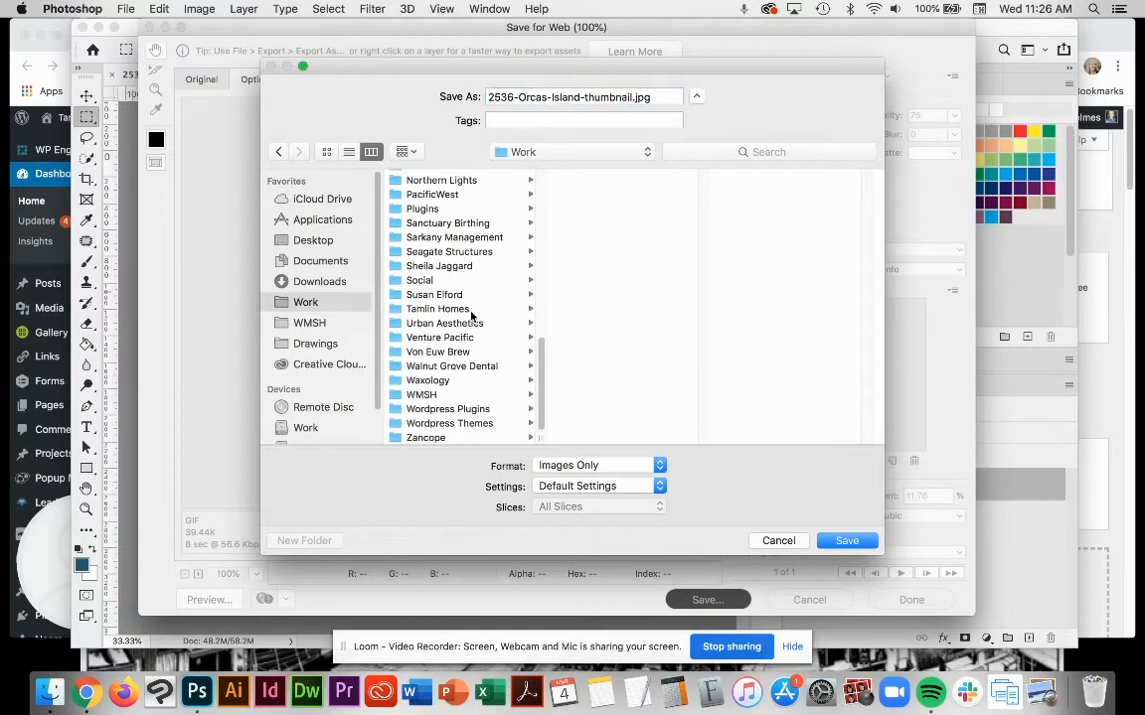
scroll(592, 320, down, 10)
click(637, 338)
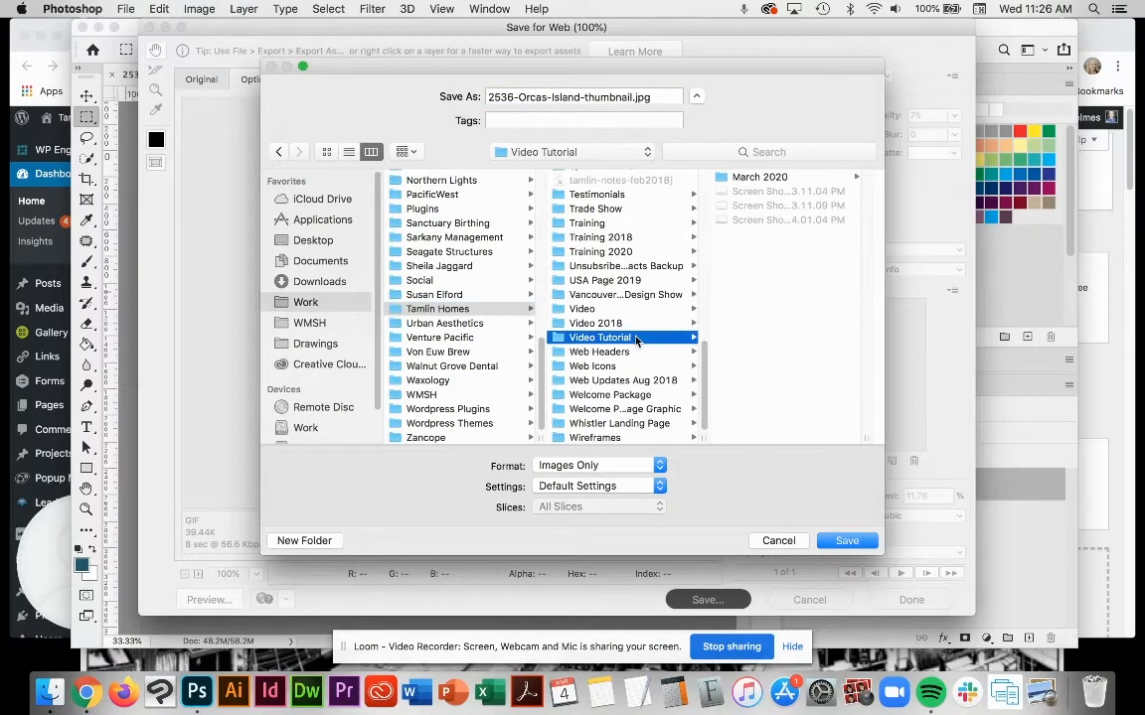
click(755, 177)
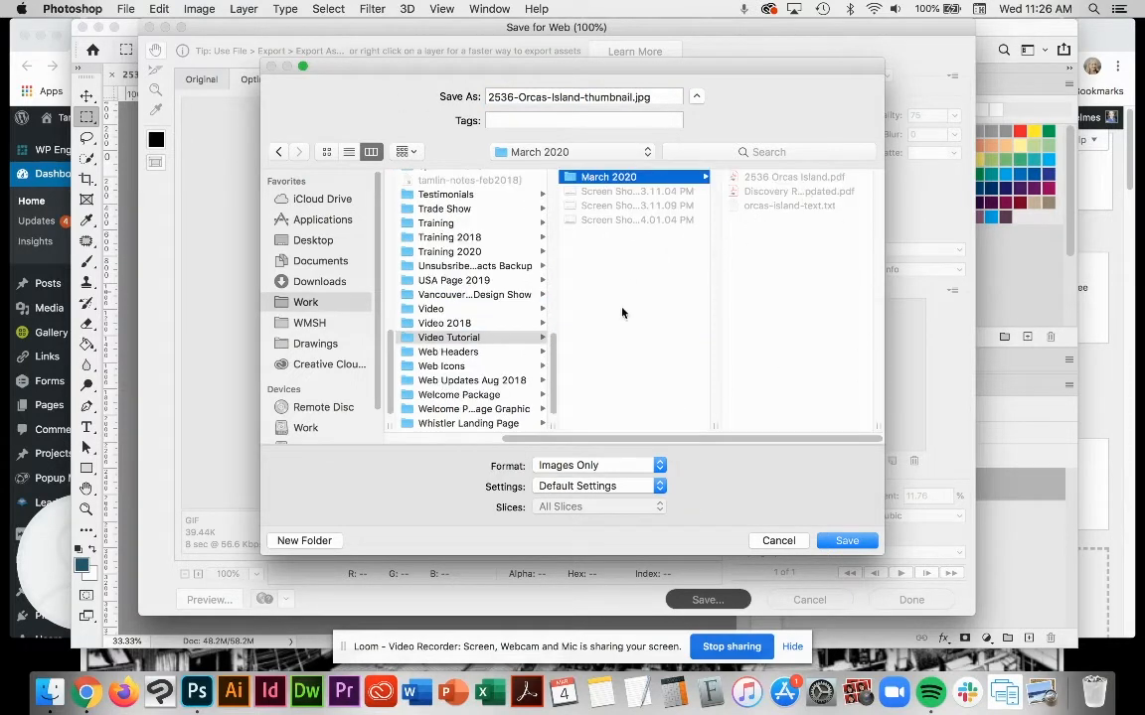
click(861, 542)
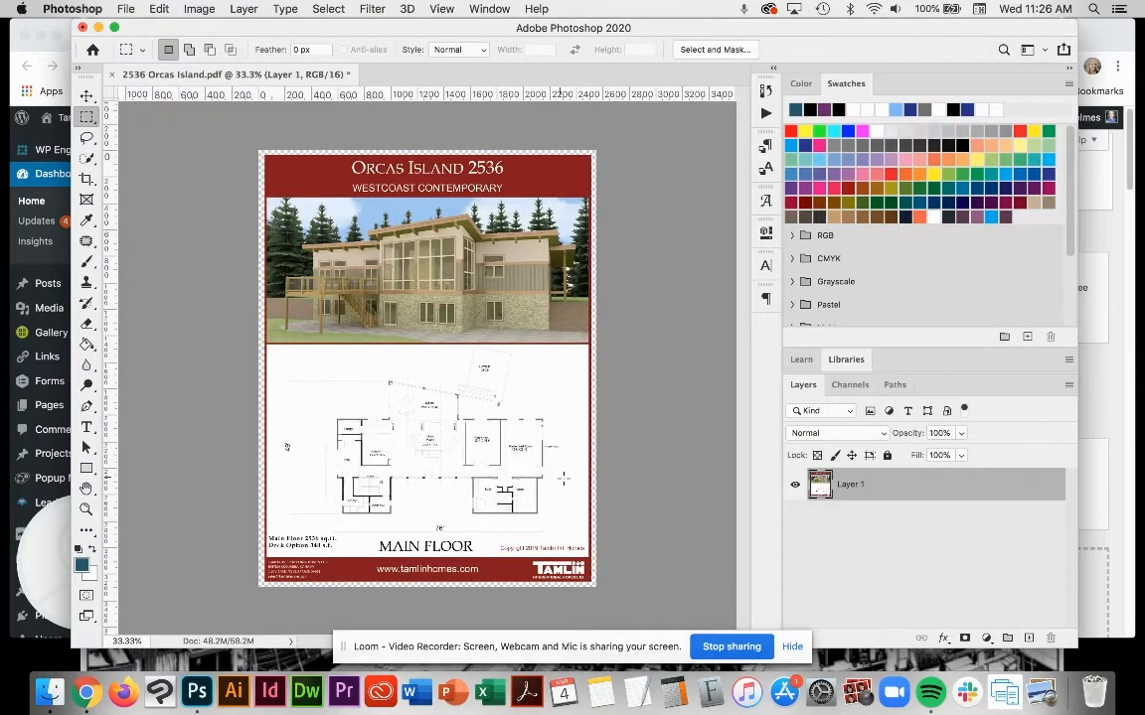
Step: In Finder, move the Discovery Ridge PDF aside and place the new thumbnail image beside 2536 Orcas Island.pdf
click(50, 692)
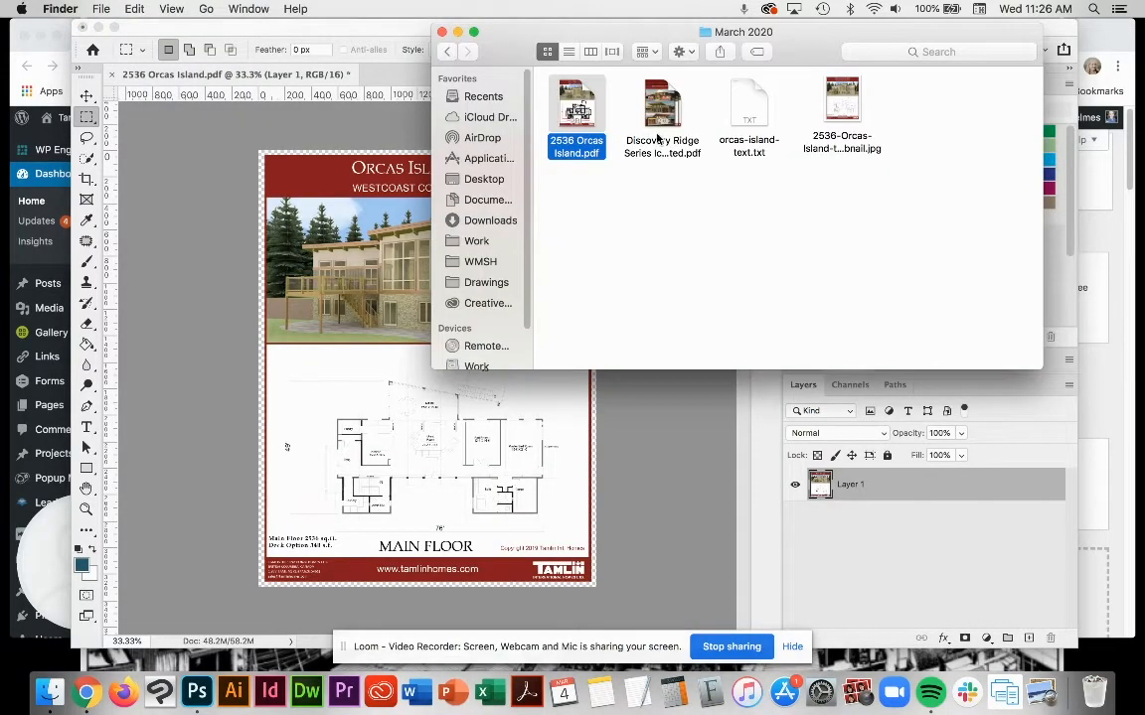
drag(663, 108, 926, 114)
drag(842, 105, 675, 122)
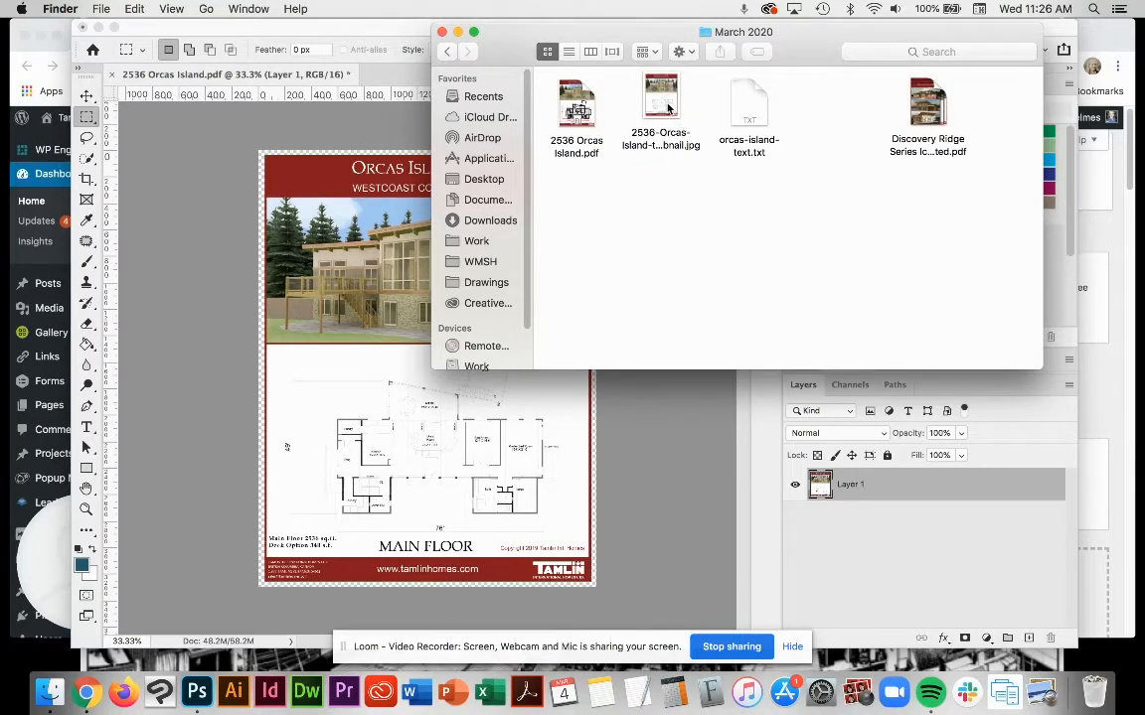
Step: Open the Orcas Island thumbnail image in Preview to check it, and close it again
double_click(667, 110)
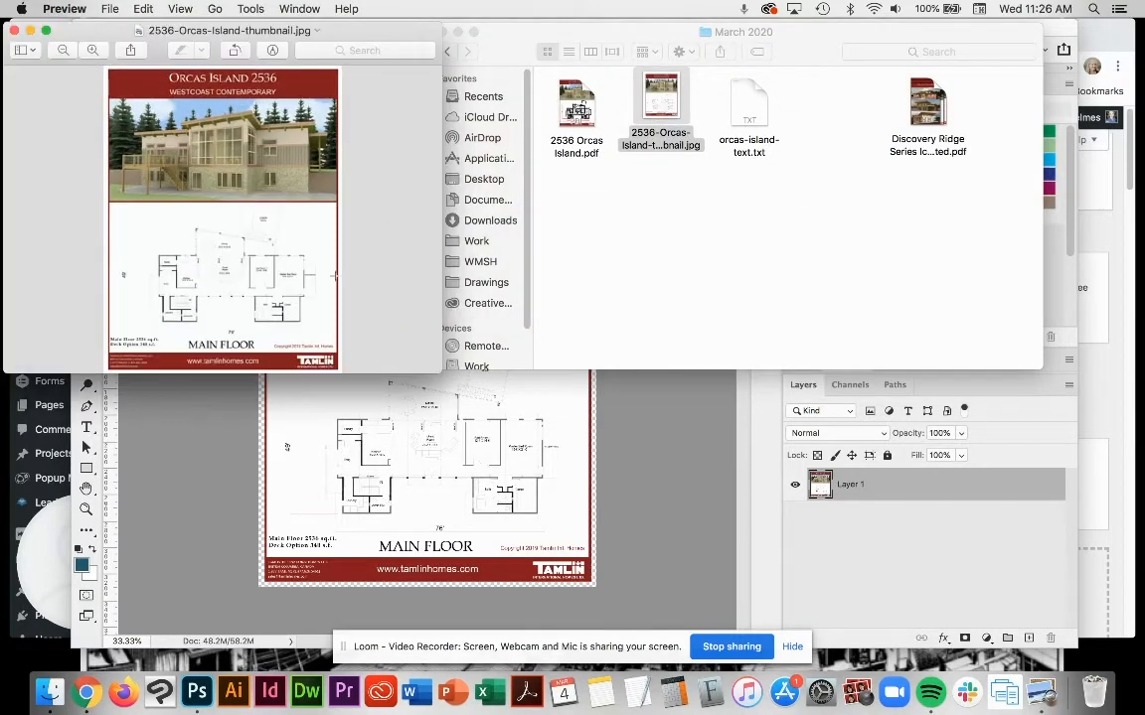
click(15, 33)
click(576, 234)
Step: Quit Photoshop without saving the changes to 2536 Orcas Island.pdf
click(621, 452)
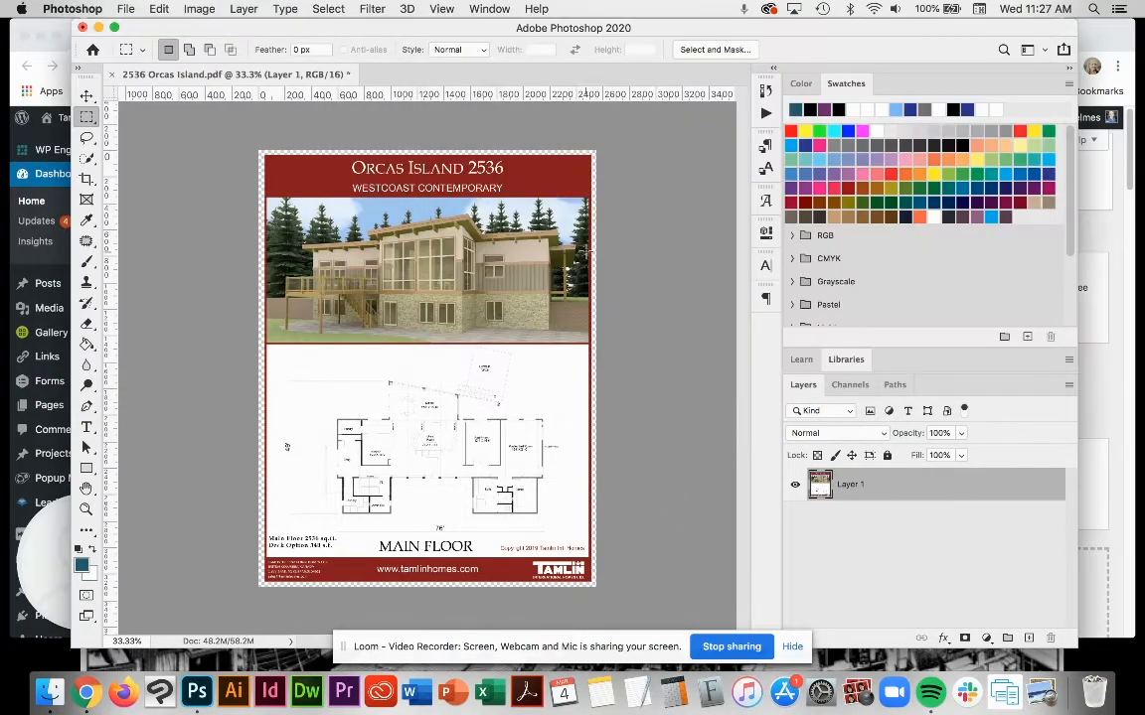
key(super+q)
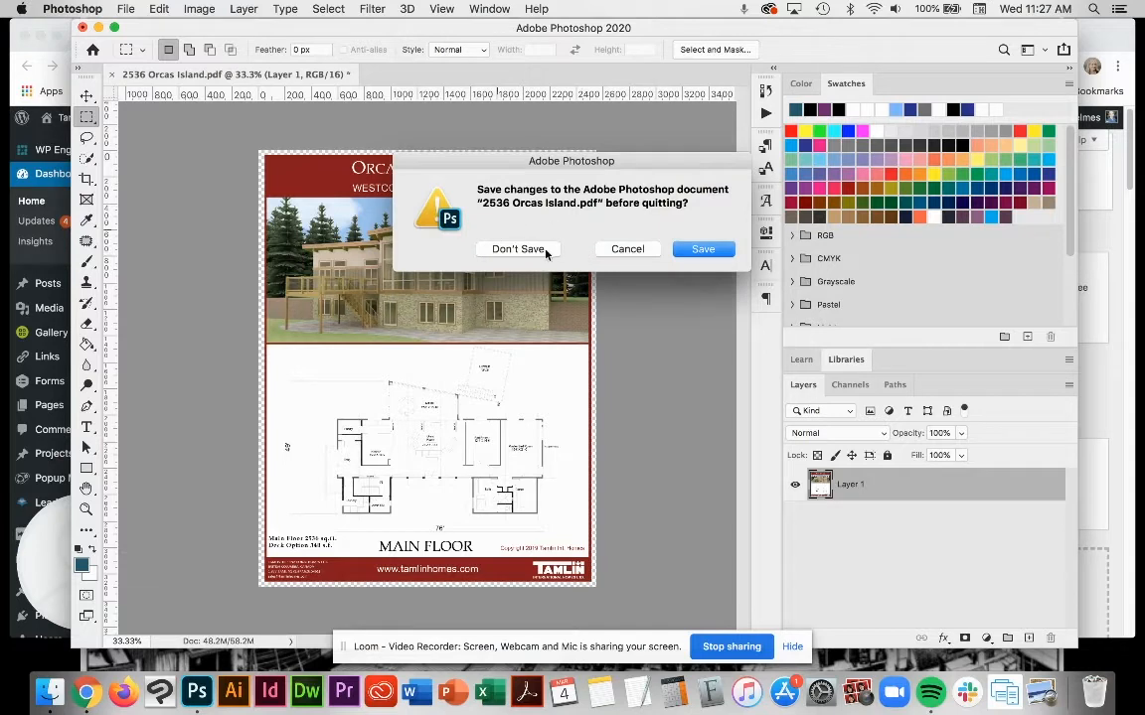
click(545, 255)
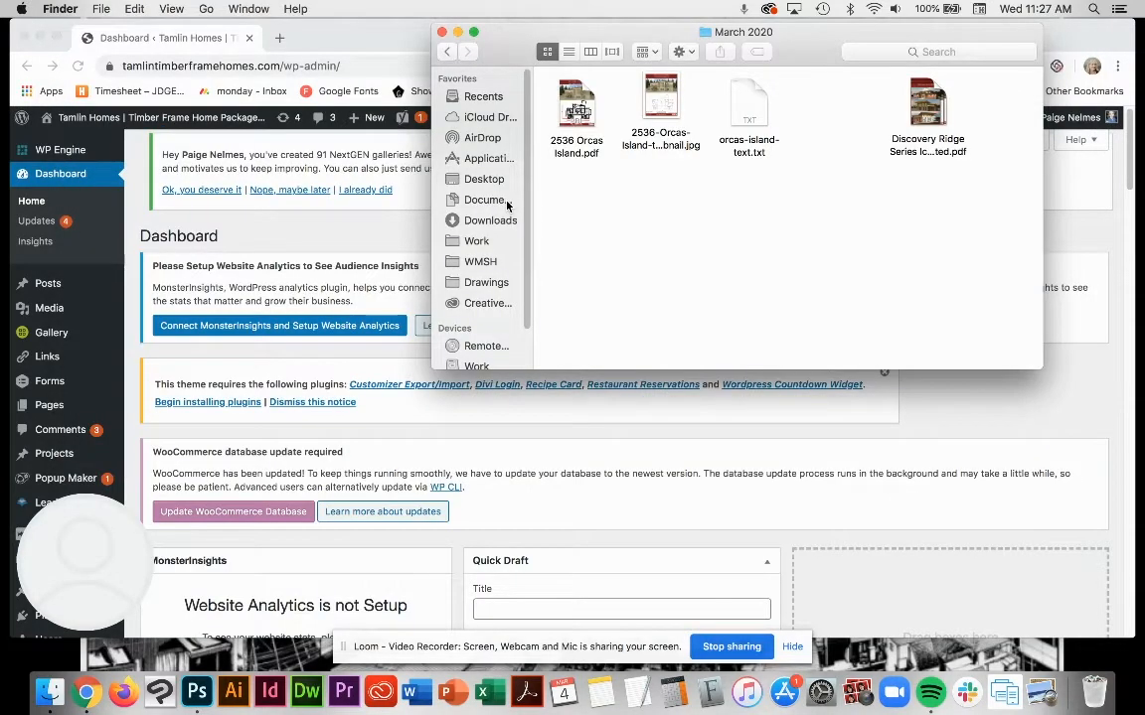
Step: Switch to Chrome and start a new page on the Tamlin Homes WordPress site
click(660, 104)
click(567, 286)
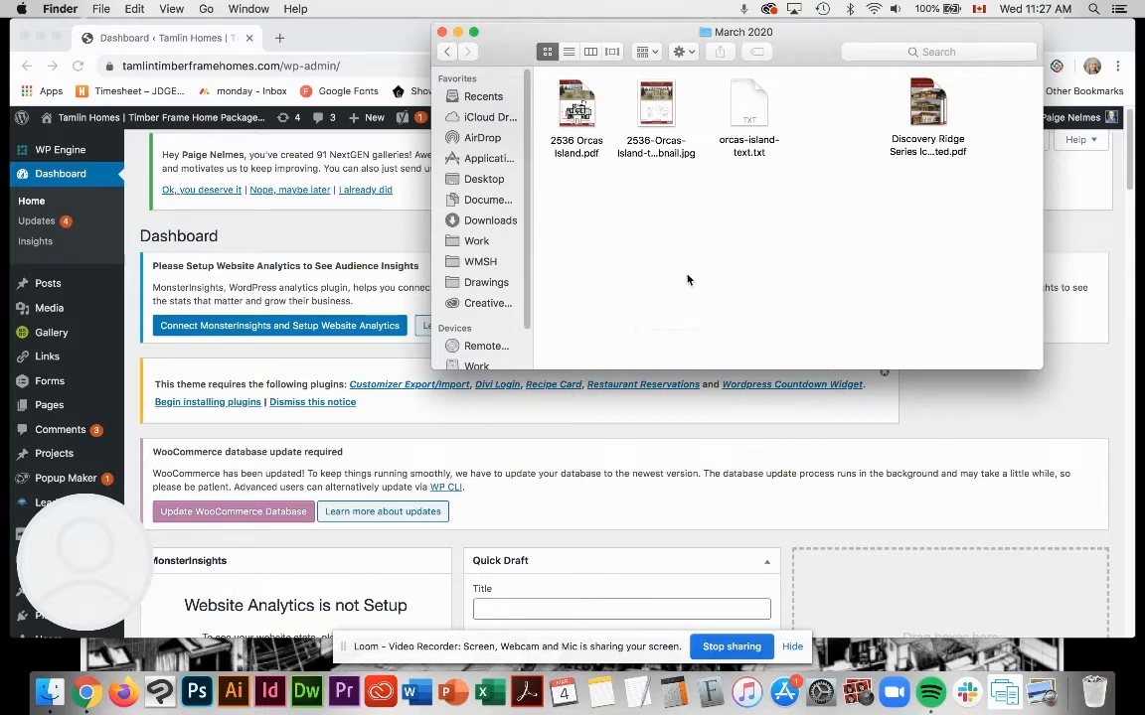
click(620, 507)
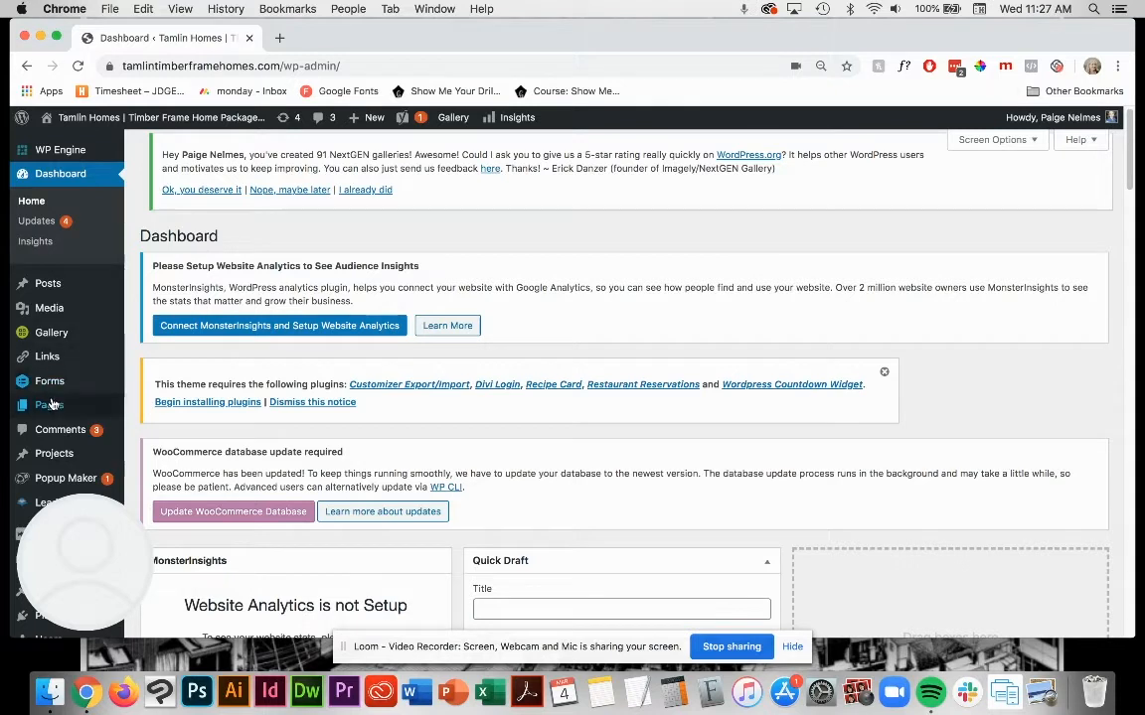
mouse_move(49, 404)
click(149, 428)
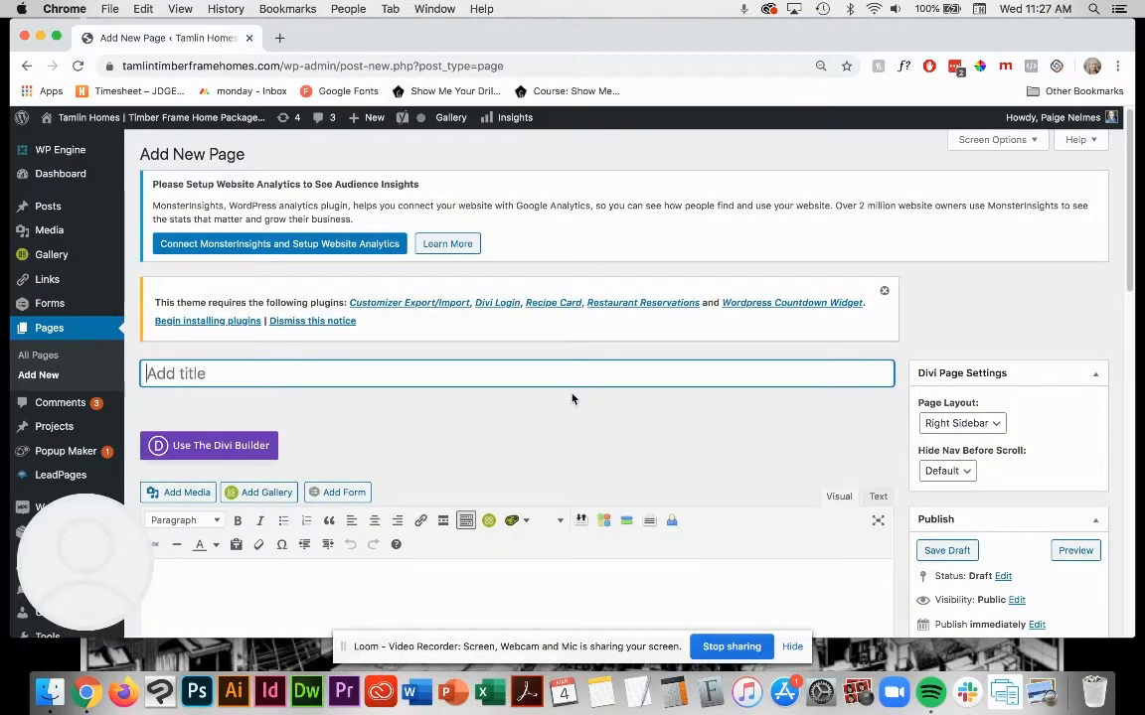
Step: Open the live site in a separate tab and go from All Plans to the Contemporary Designs page
right_click(79, 142)
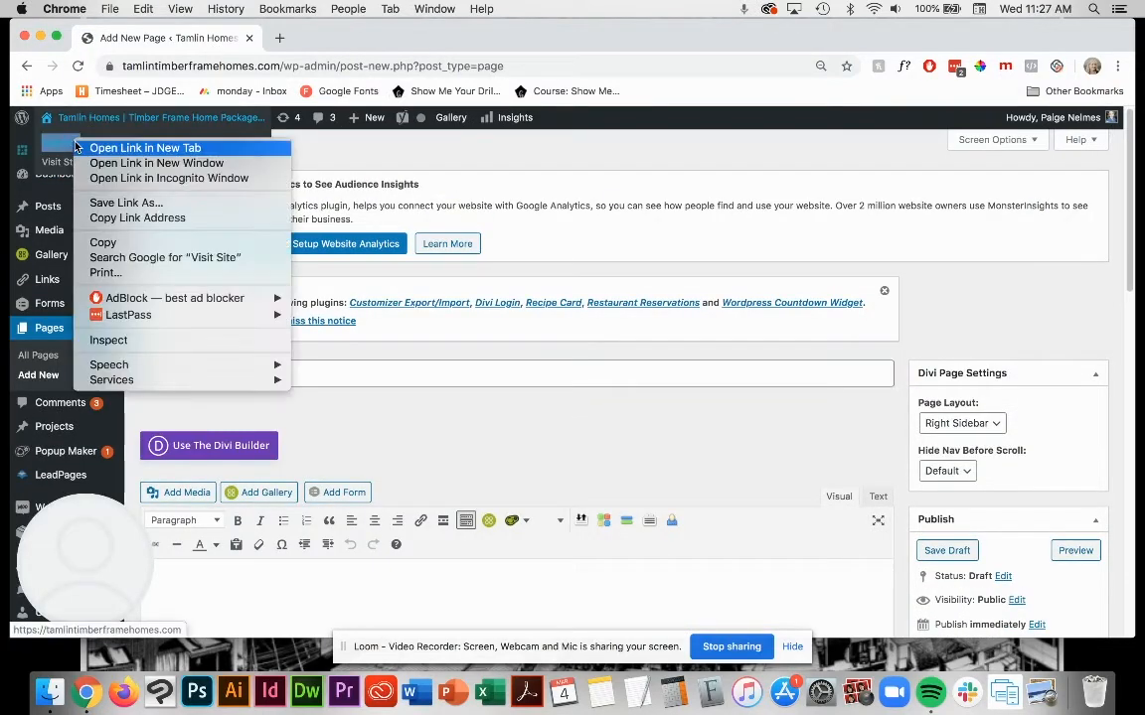
click(127, 149)
click(314, 37)
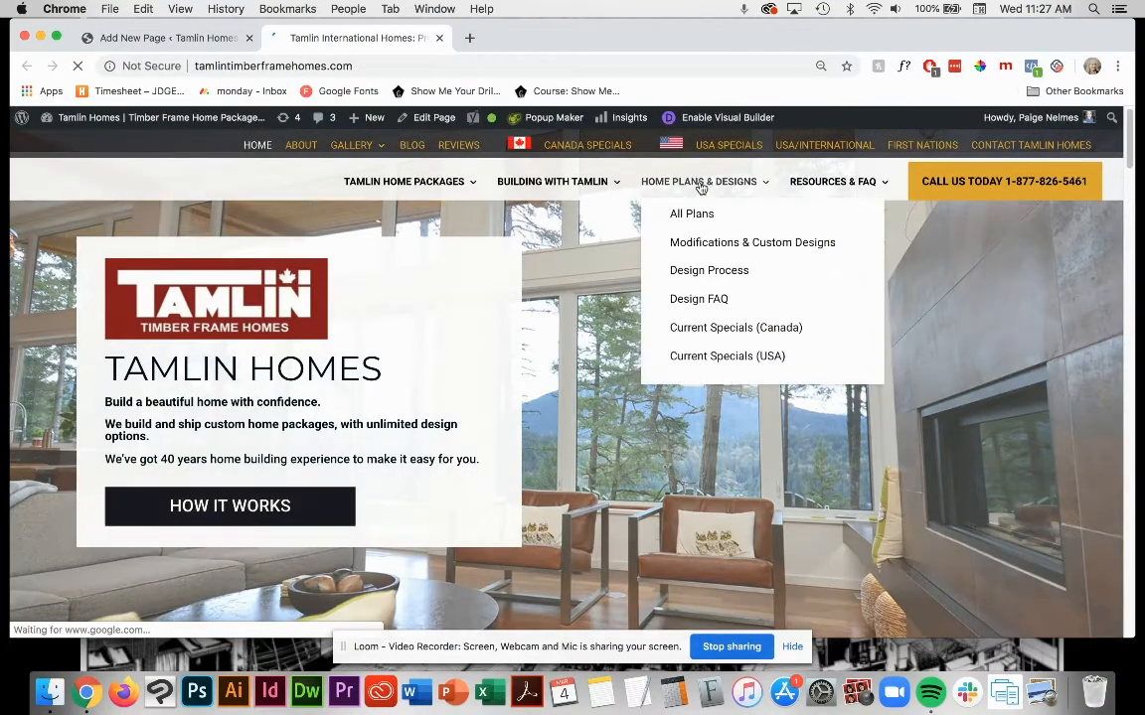
mouse_move(684, 196)
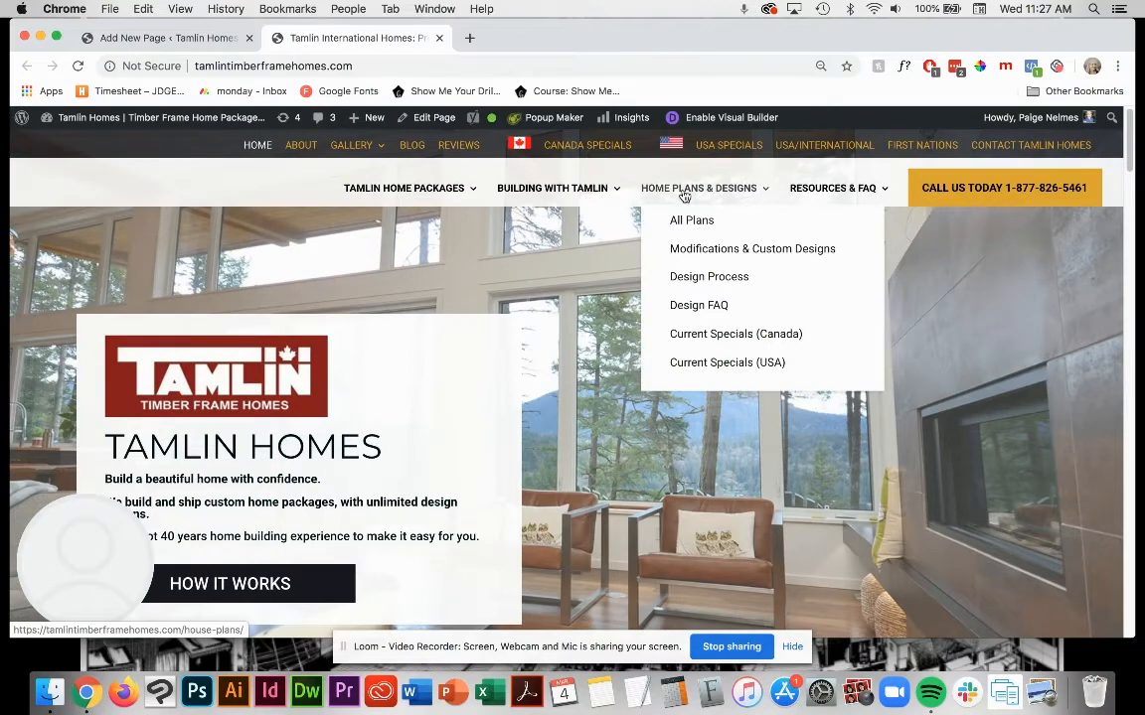
click(677, 222)
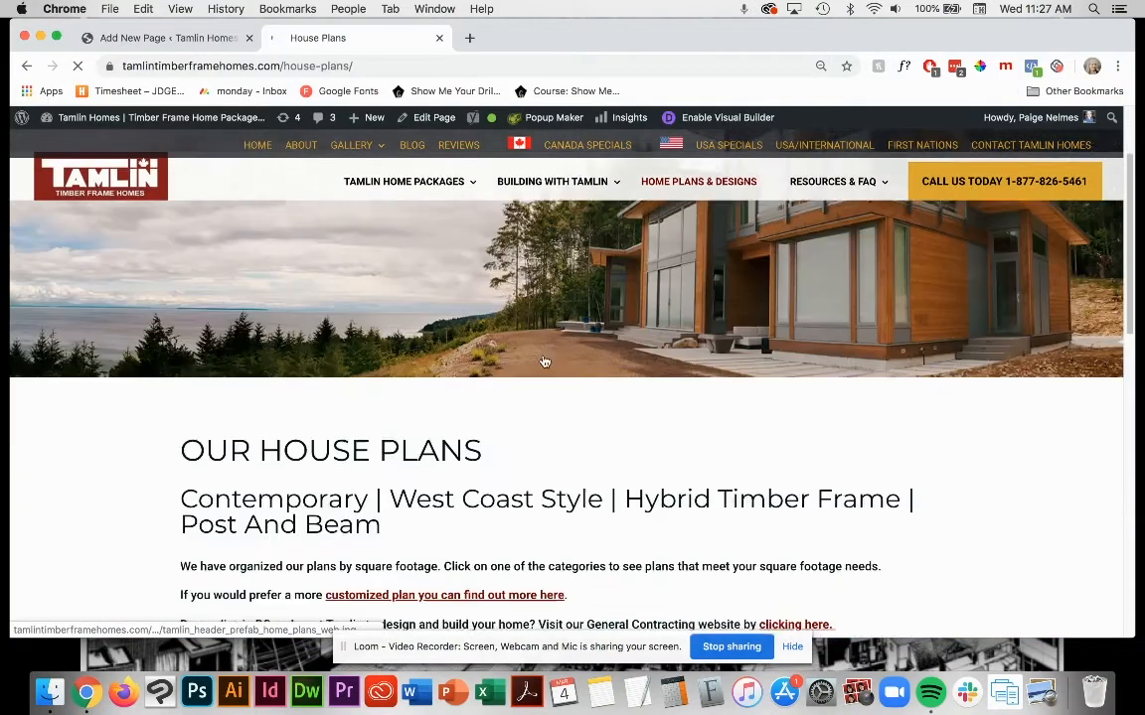
scroll(545, 362, down, 5)
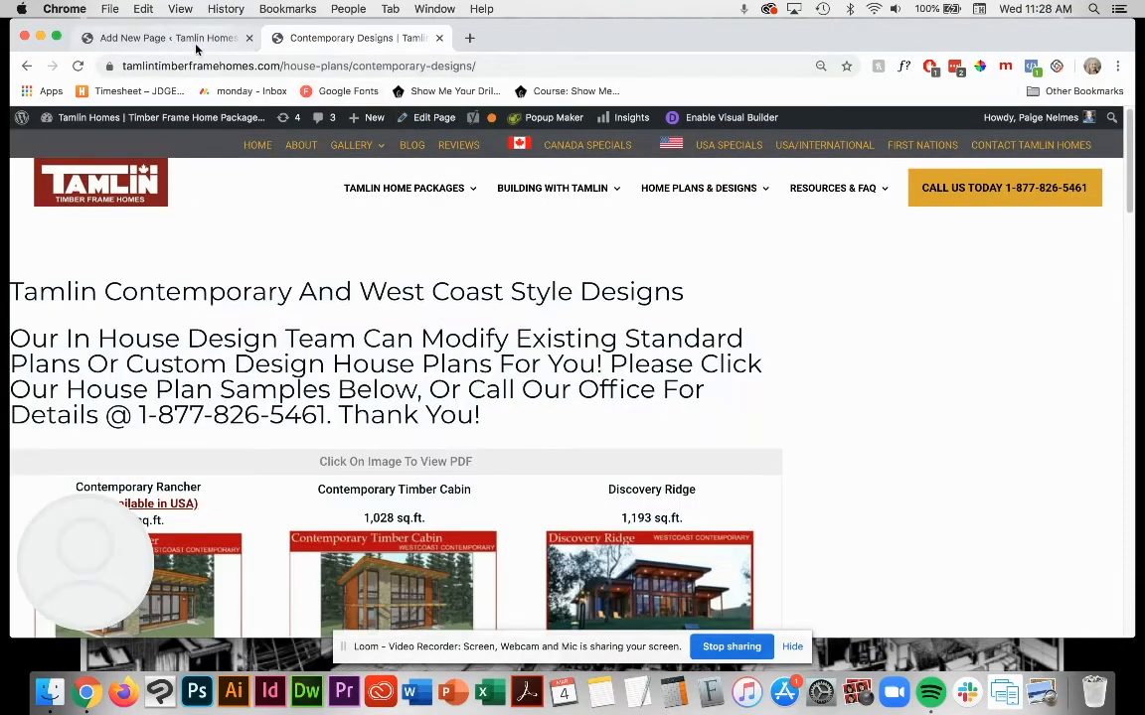
Step: Title the new WordPress page "Contemporary Designs (Draft)"
click(189, 37)
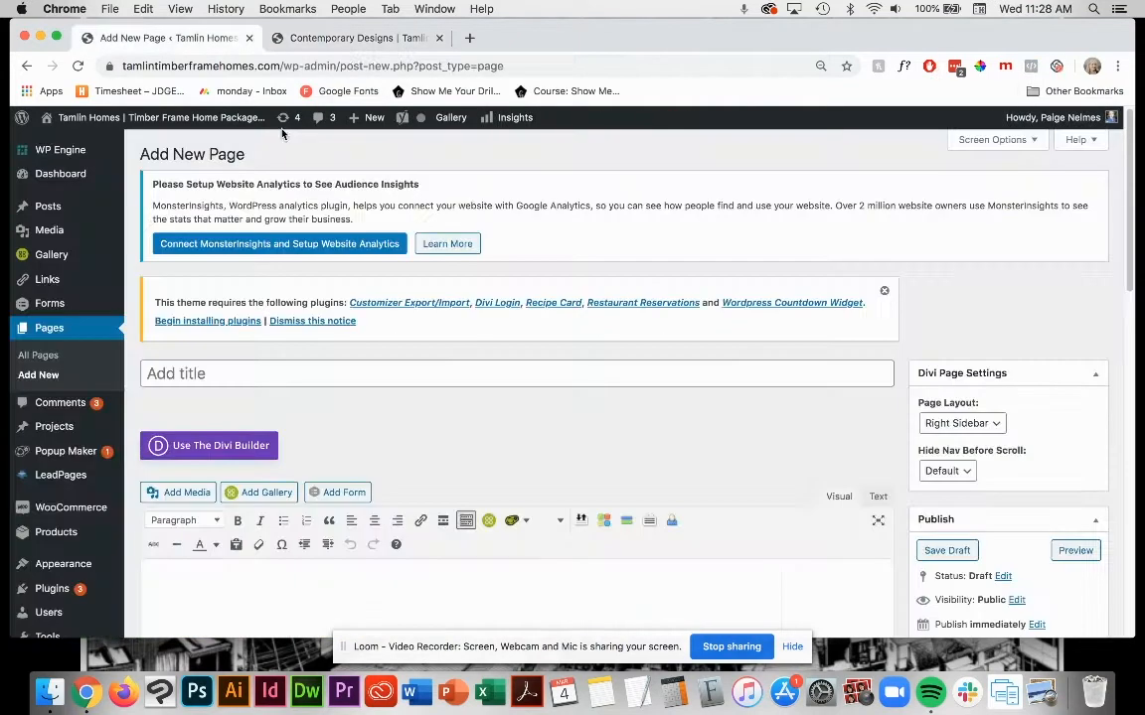
click(332, 365)
text(Contempor)
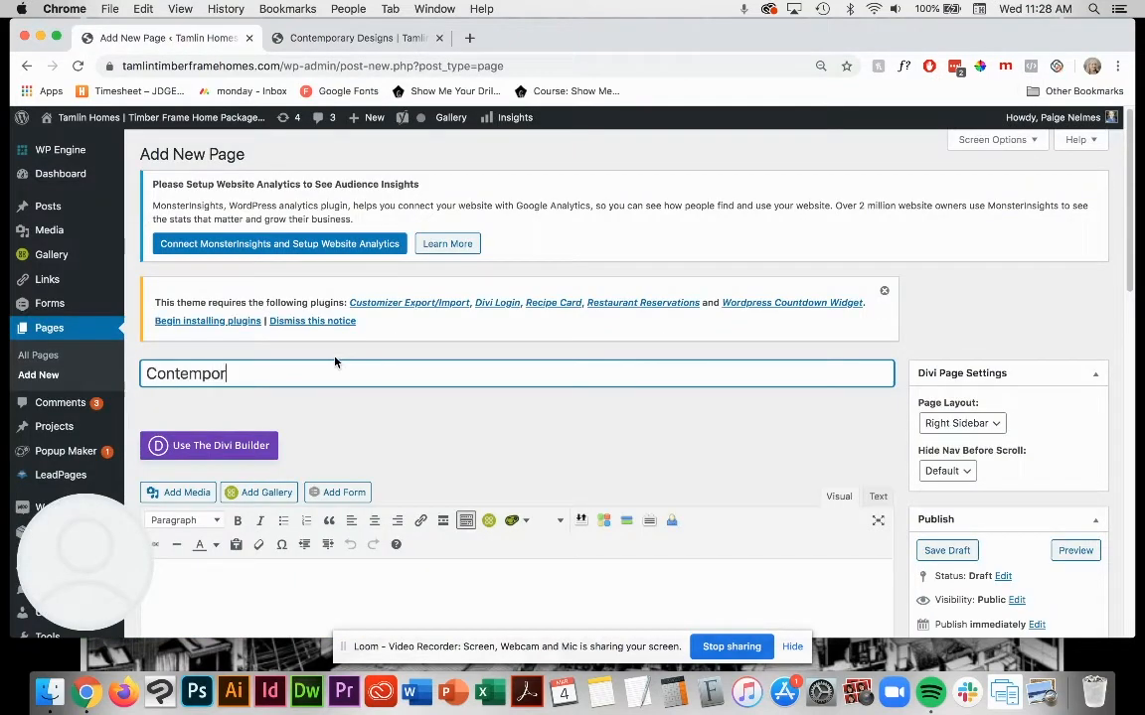
text(ary Designs (Draft)
drag(343, 375, 414, 374)
click(421, 374)
key(super+a)
click(481, 422)
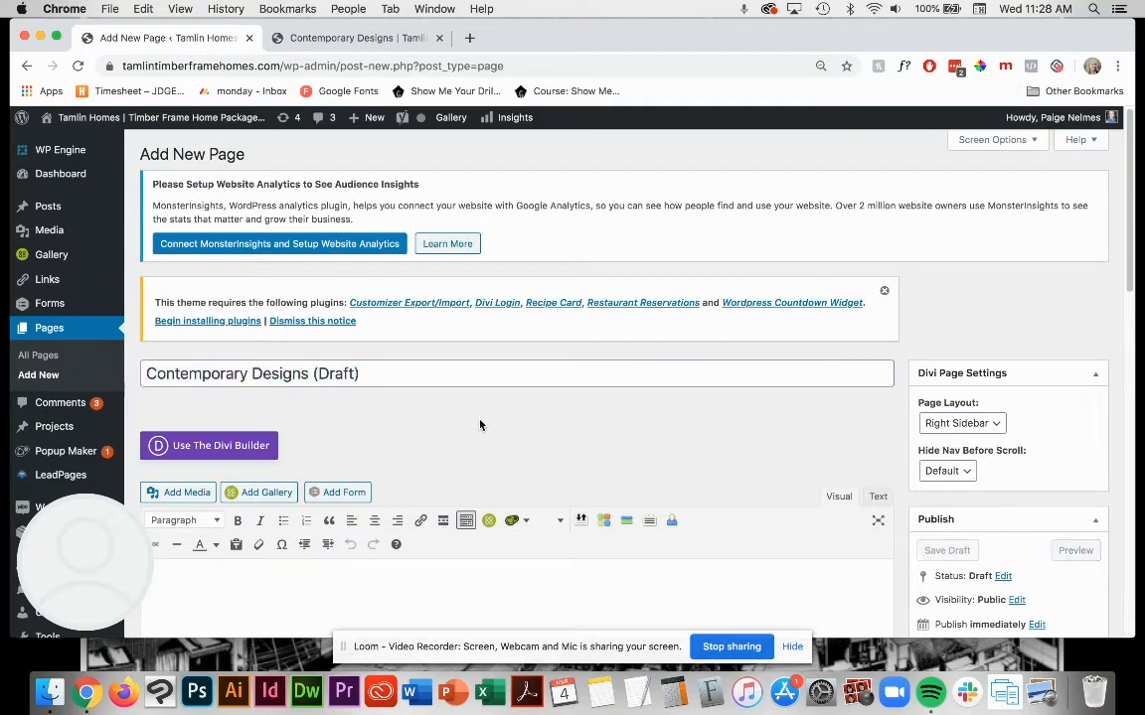
Step: Compare the new draft with the live Contemporary Designs page, and check the files in the March 2020 folder
scroll(517, 417, down, 1)
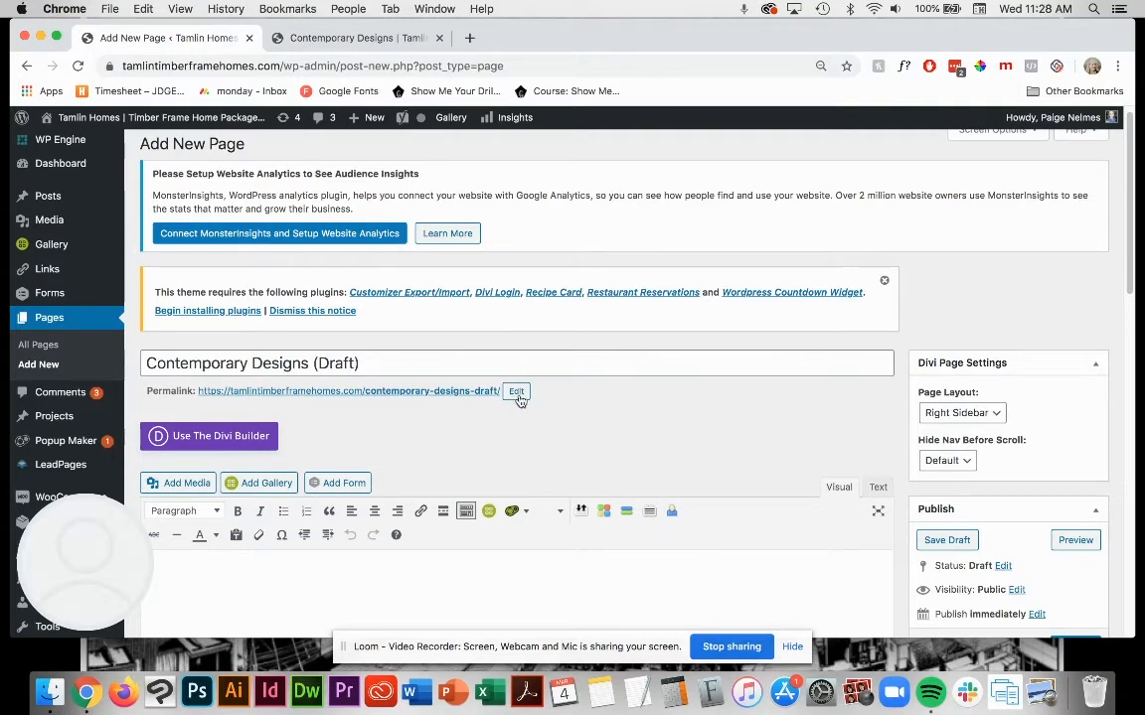
click(294, 37)
click(169, 40)
click(326, 36)
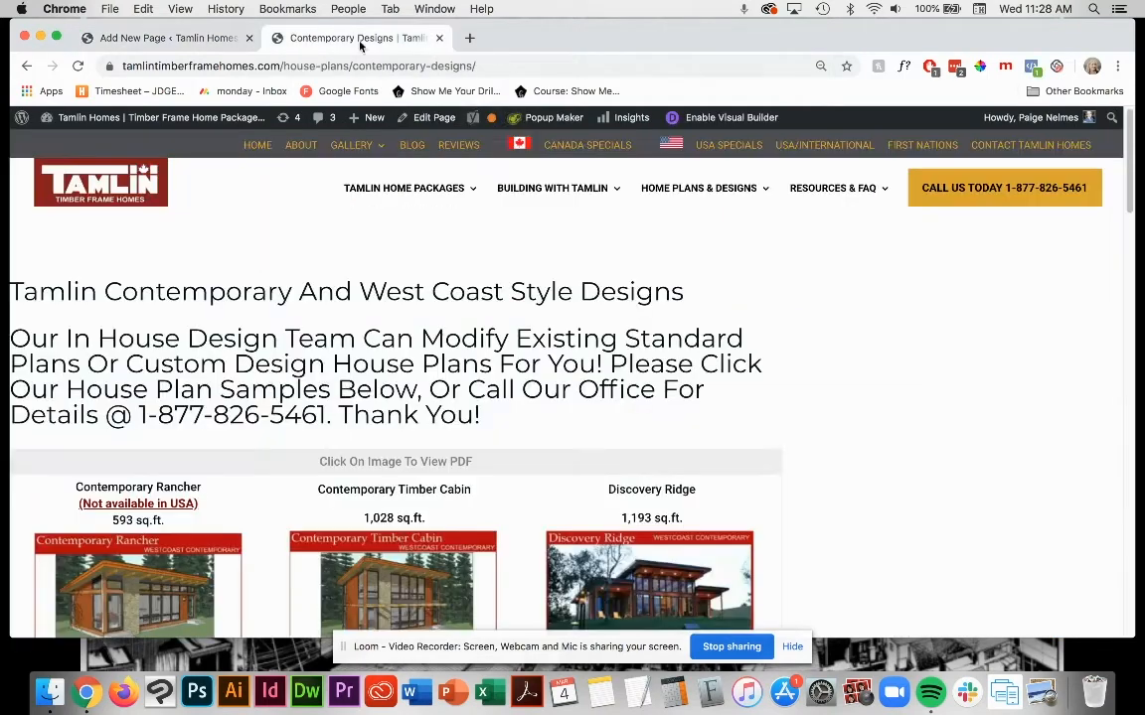
scroll(353, 326, down, 3)
scroll(352, 326, up, 3)
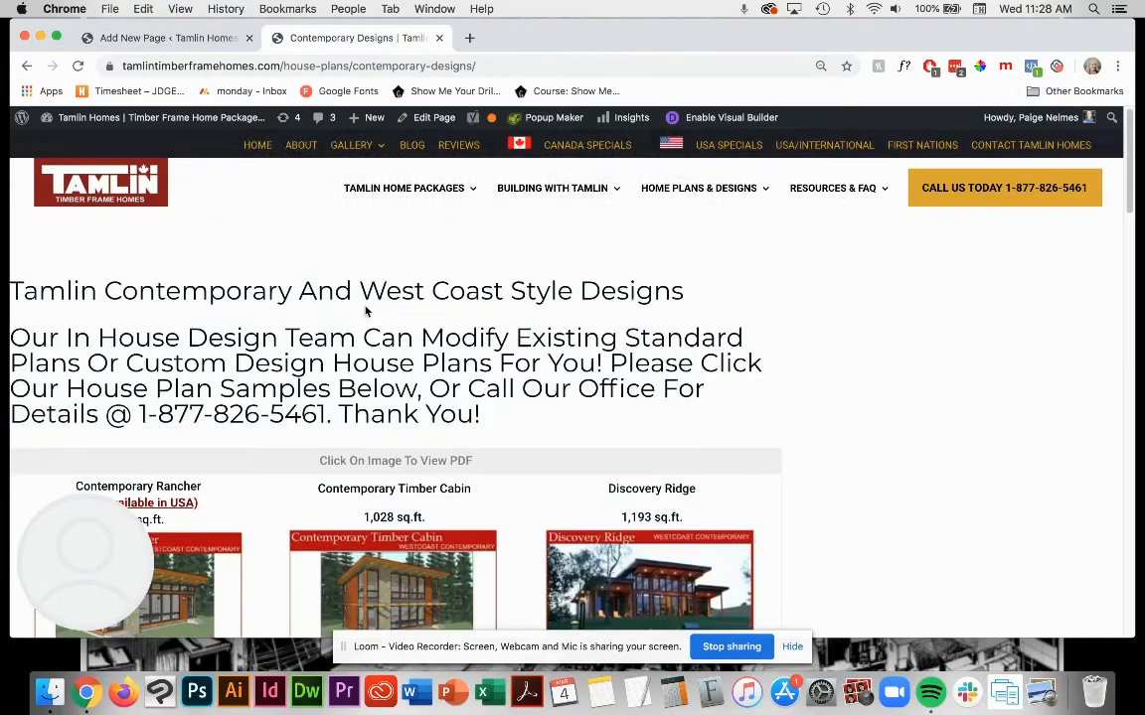
click(169, 38)
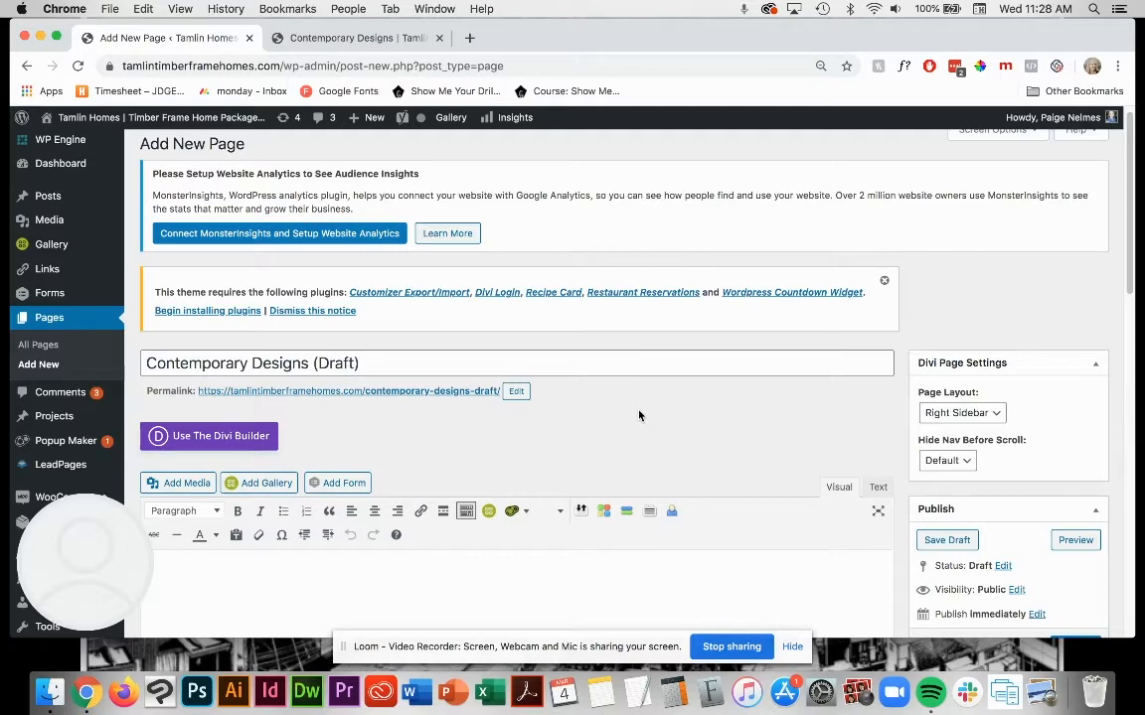
scroll(639, 415, down, 1)
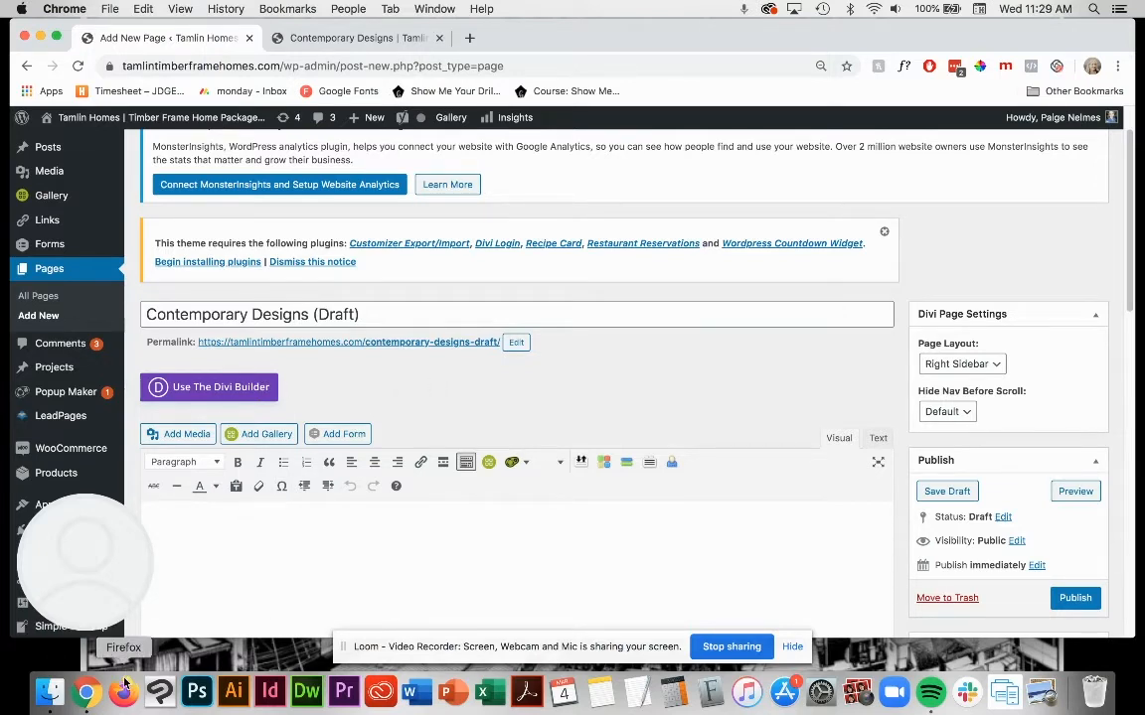
click(48, 693)
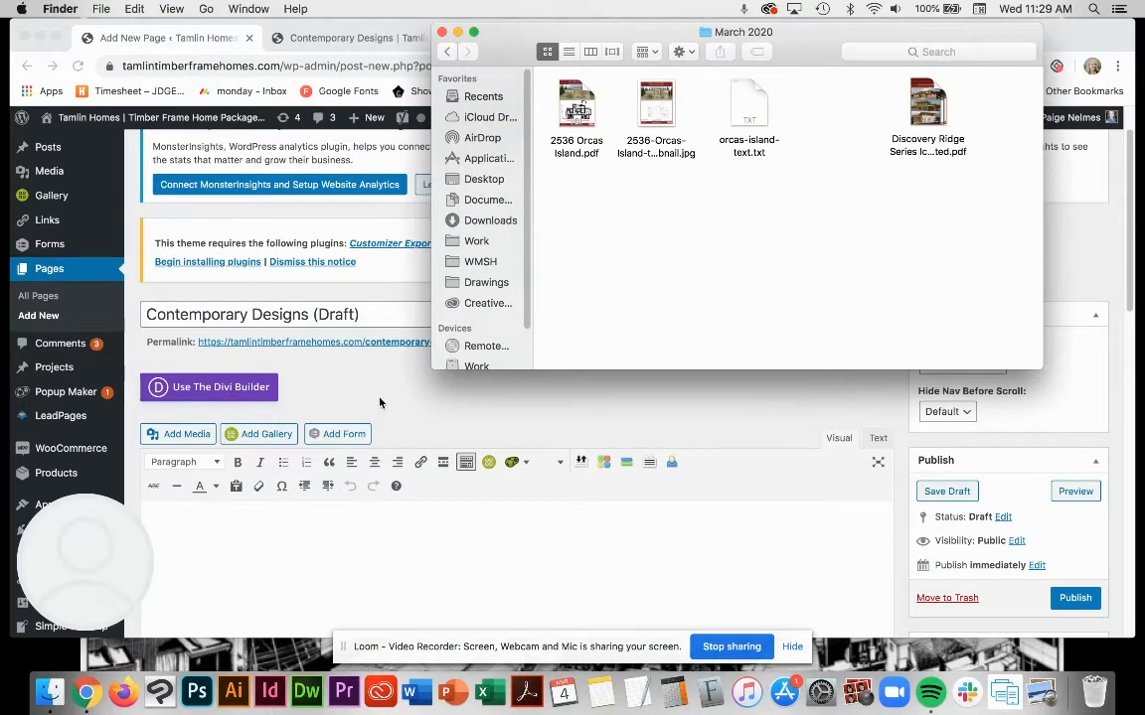
click(339, 355)
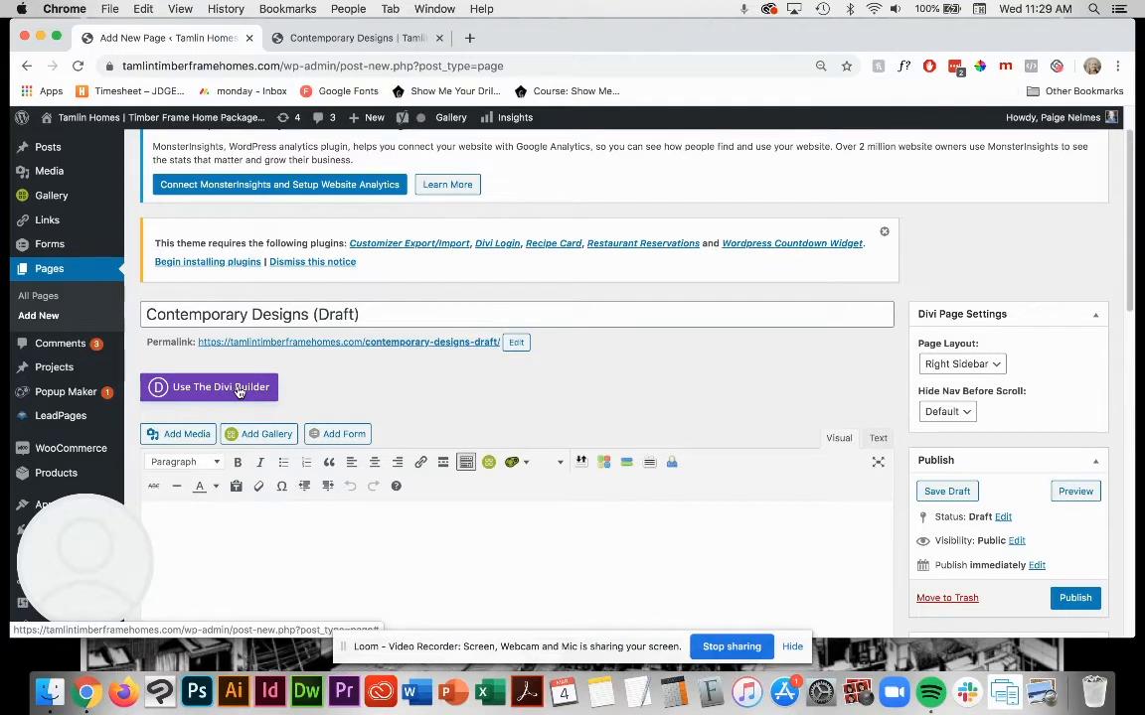
Step: Enable the Divi Builder for the draft, build it from scratch, and insert a single-column row
click(235, 389)
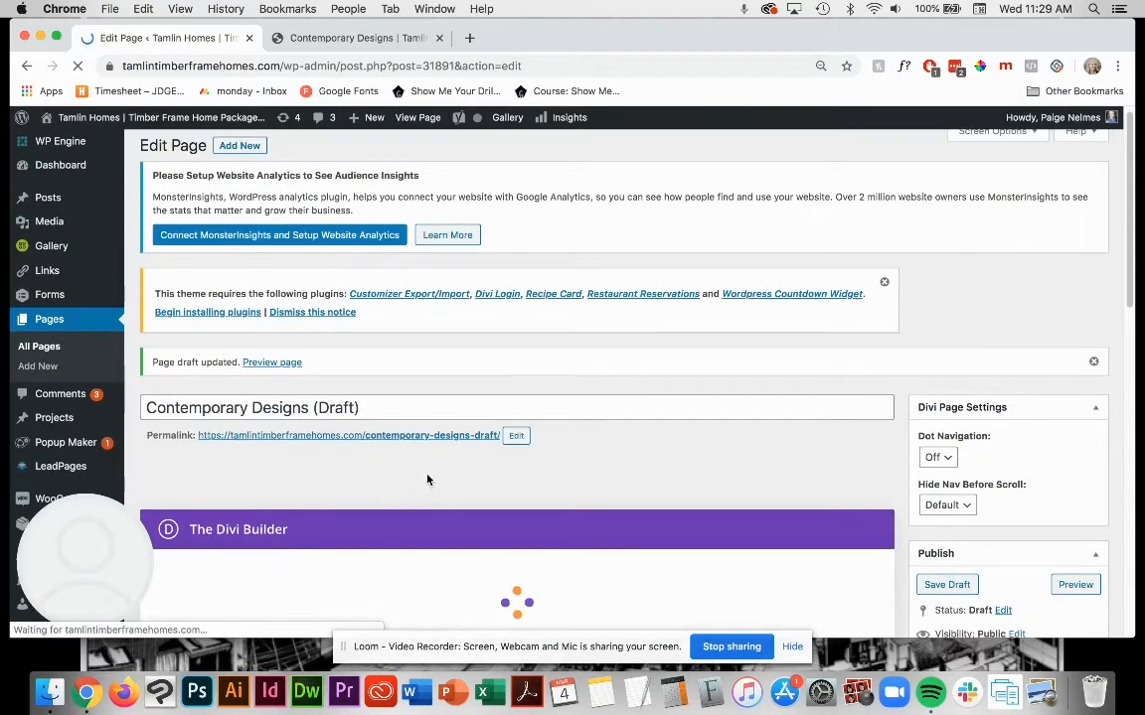
scroll(427, 479, down, 1)
scroll(431, 474, down, 2)
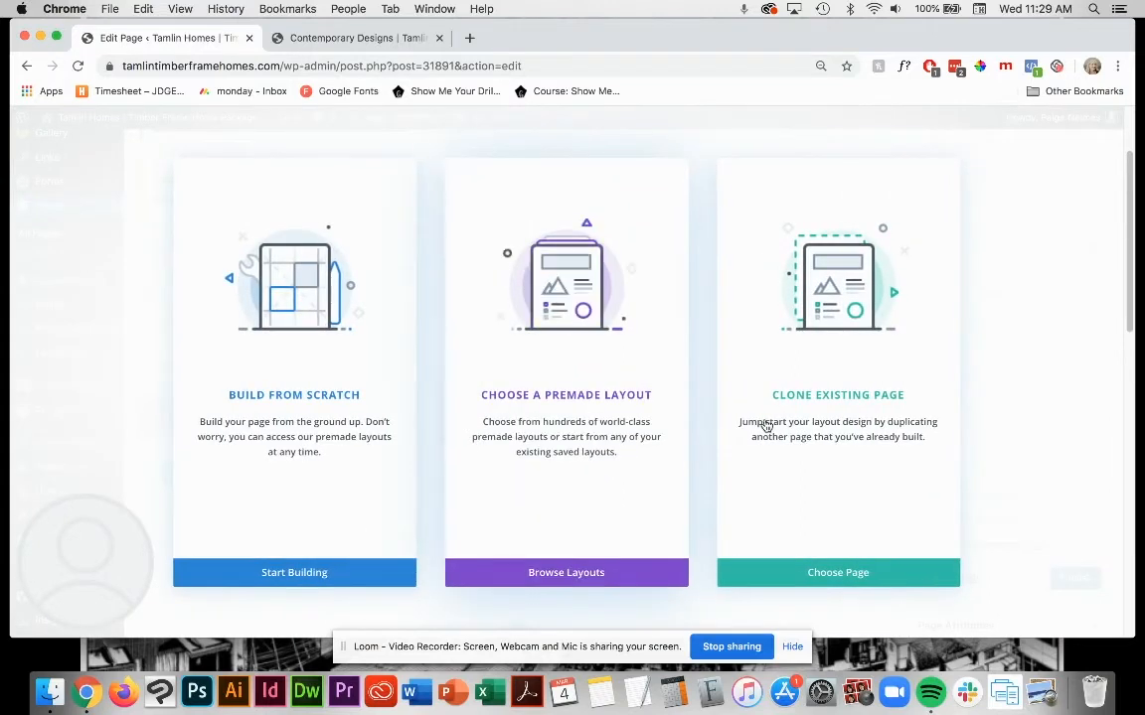
click(296, 422)
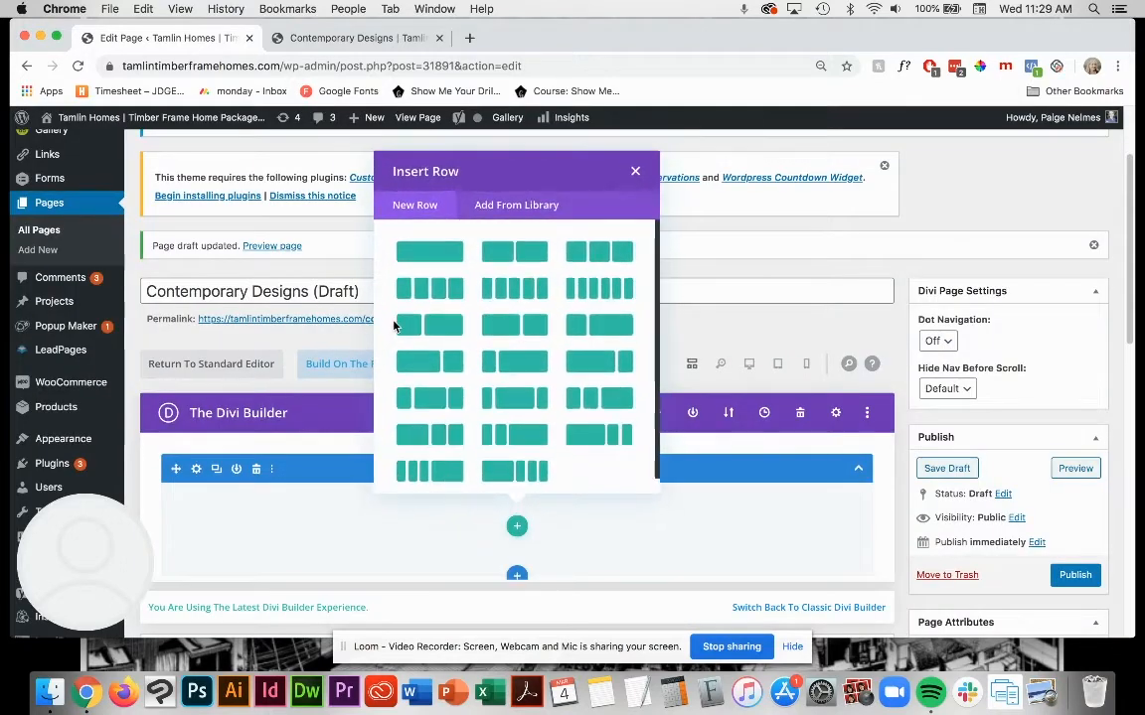
click(431, 254)
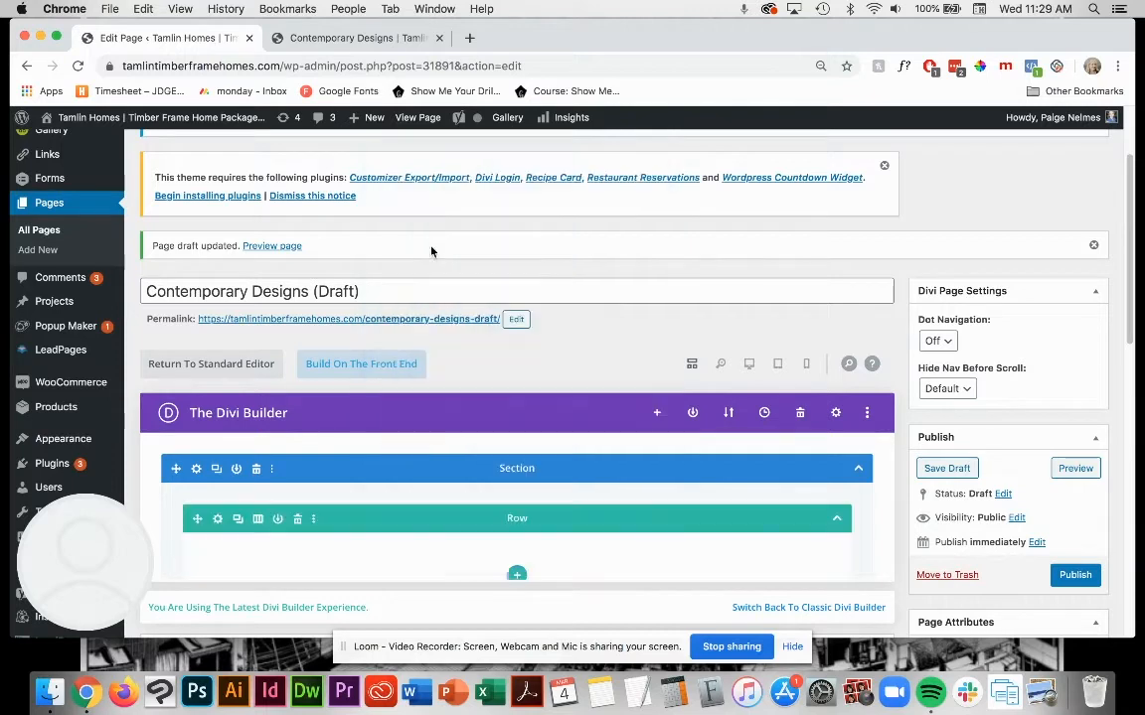
Step: Add a Text module to the new row and move its settings window clear of the page edge
scroll(538, 362, down, 15)
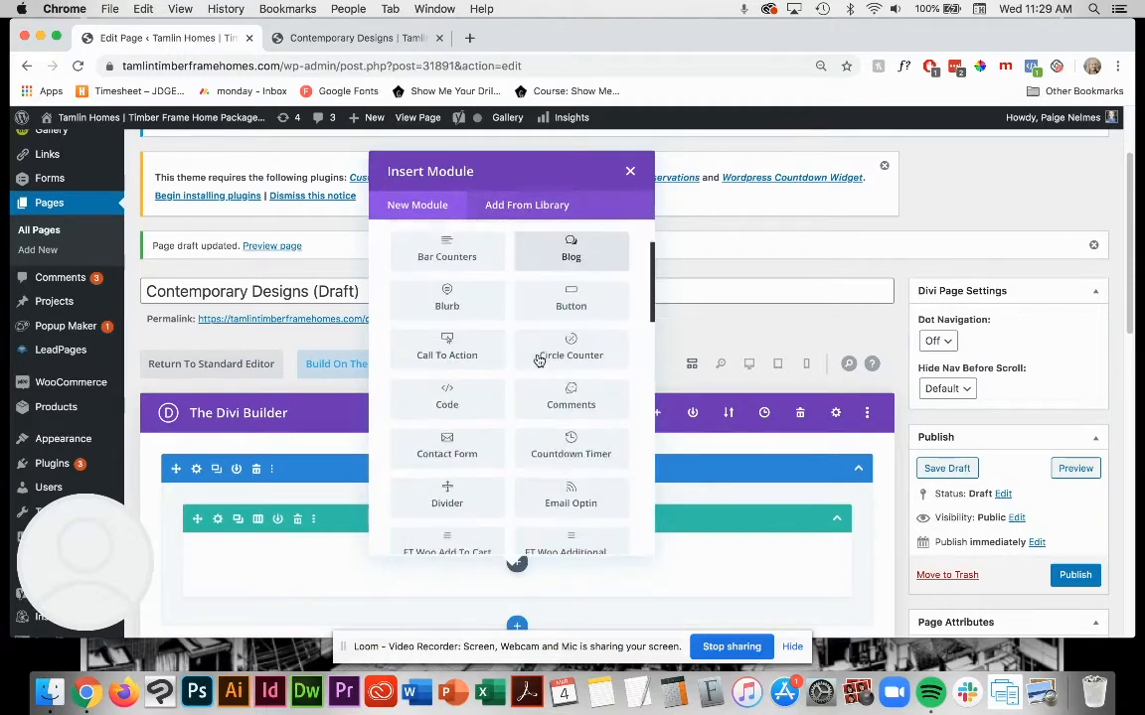
scroll(562, 450, down, 5)
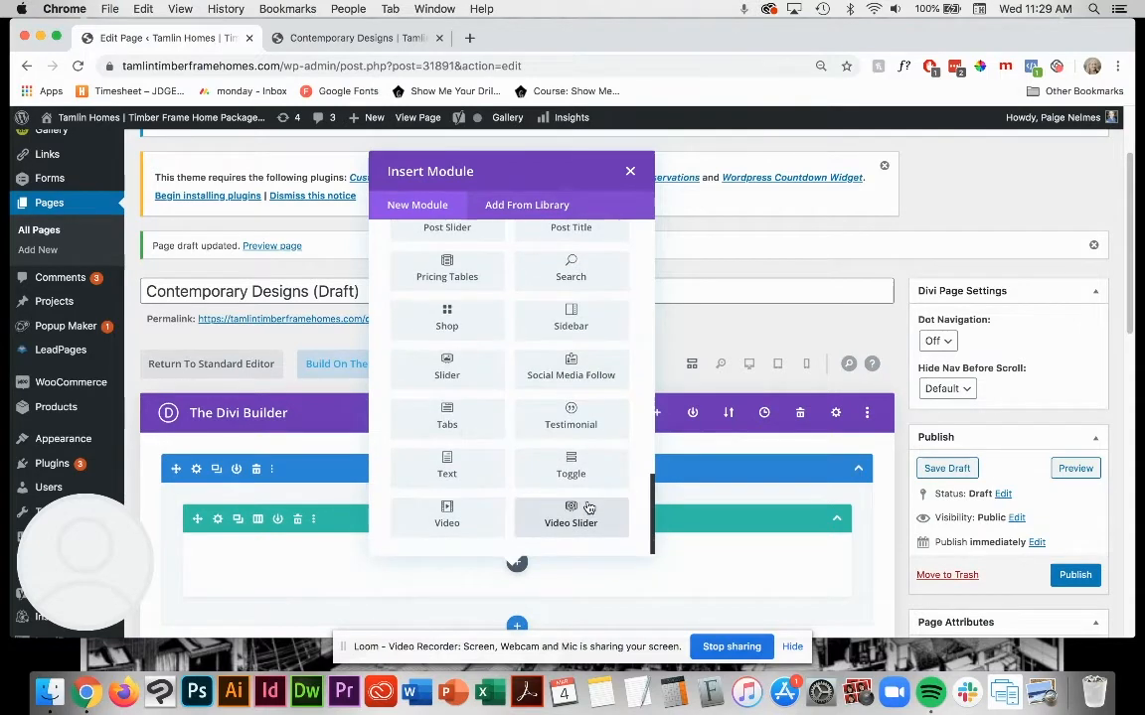
scroll(584, 467, up, 1)
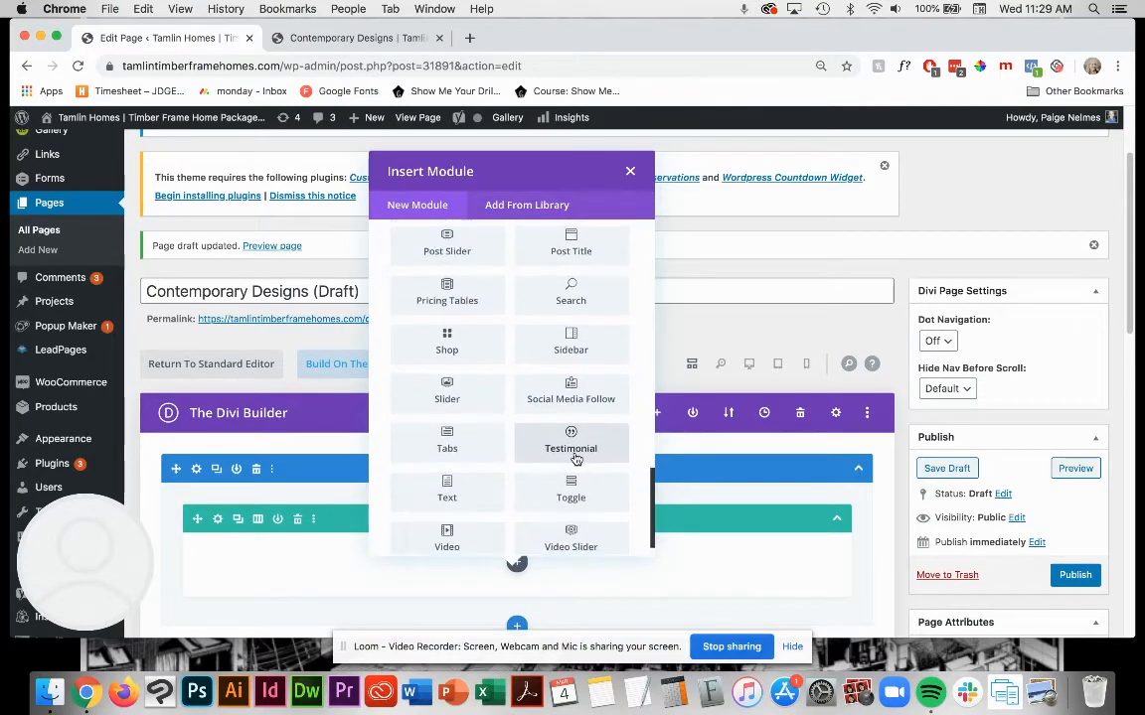
click(449, 487)
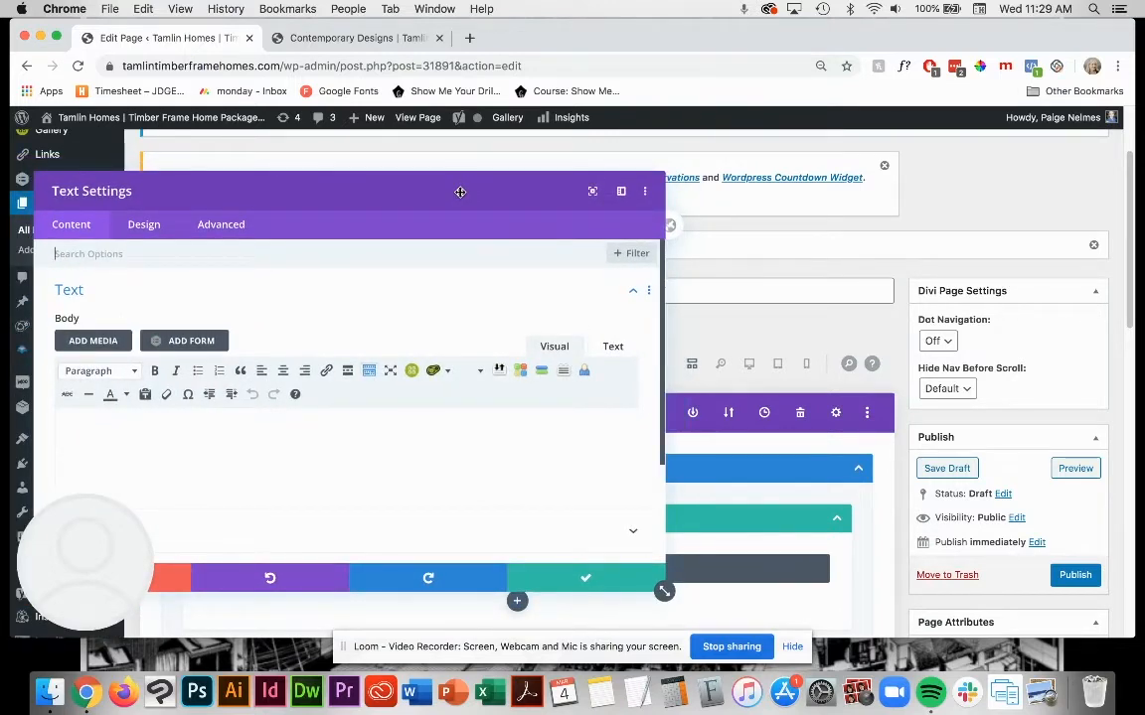
drag(460, 190, 573, 170)
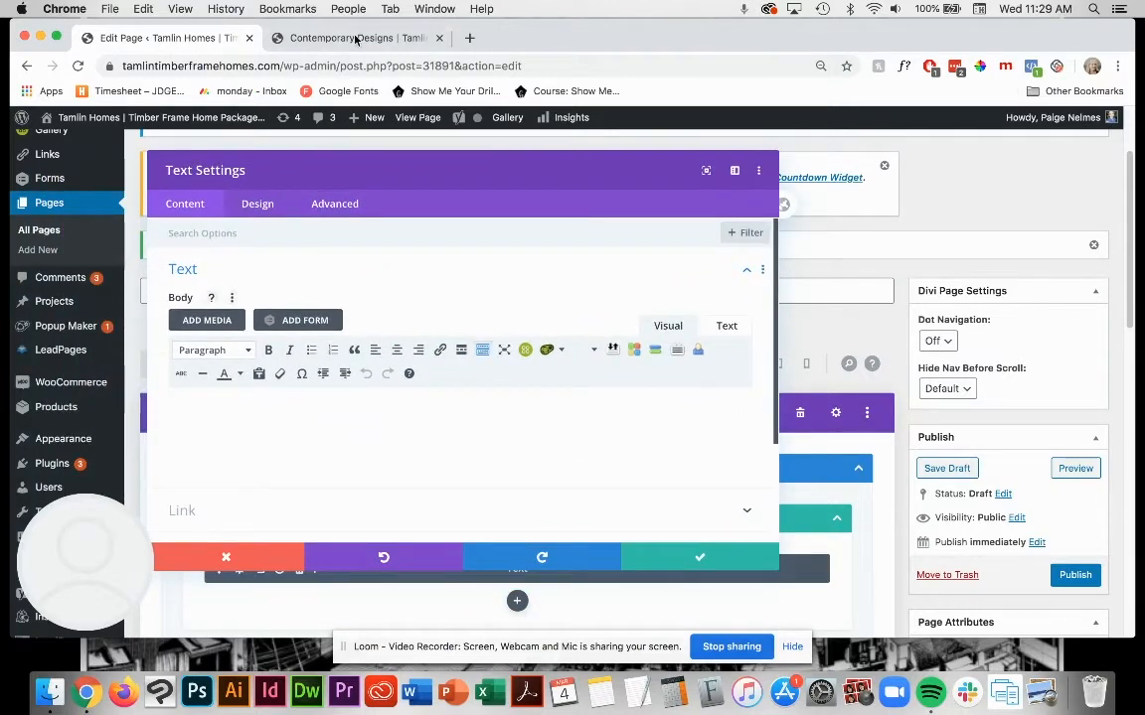
Step: Copy the heading and intro paragraph from the live Contemporary Designs page into the Text module's body and save the module
click(319, 40)
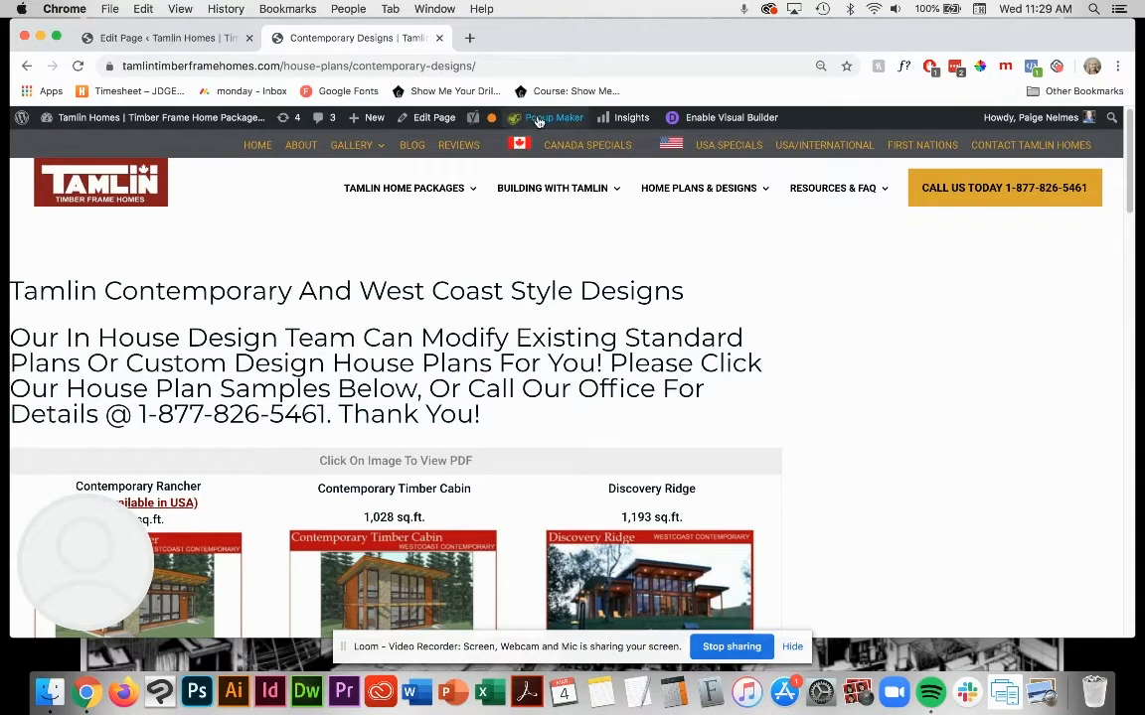
drag(493, 421, 14, 293)
key(super+c)
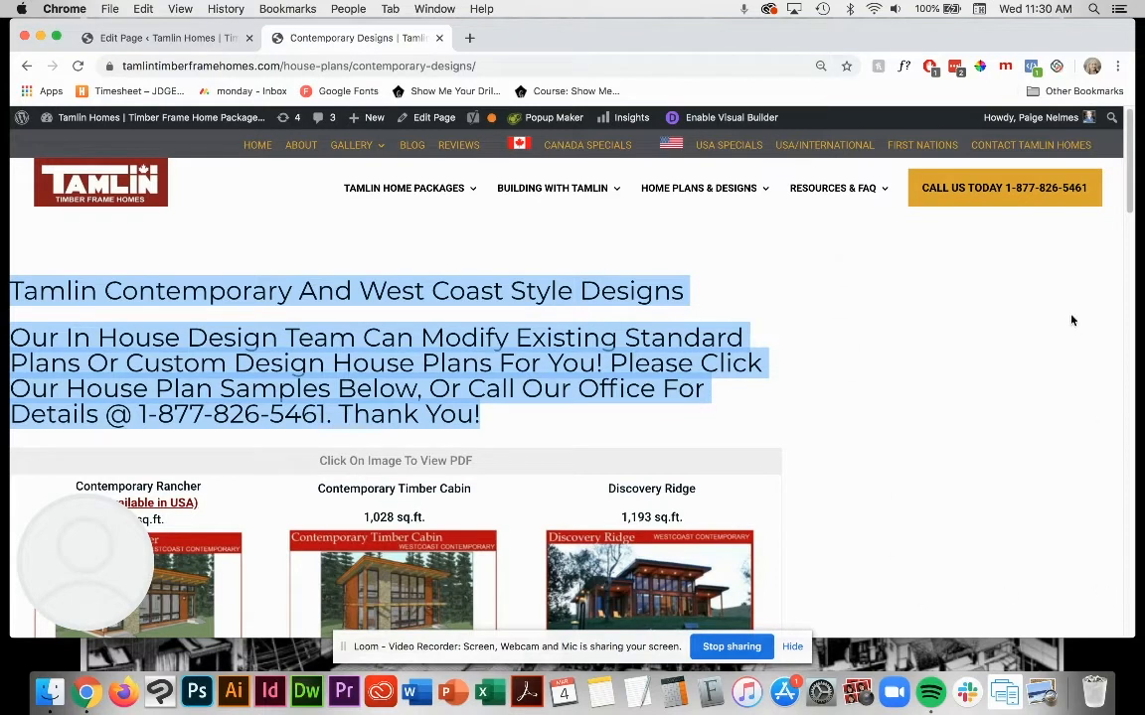
click(176, 42)
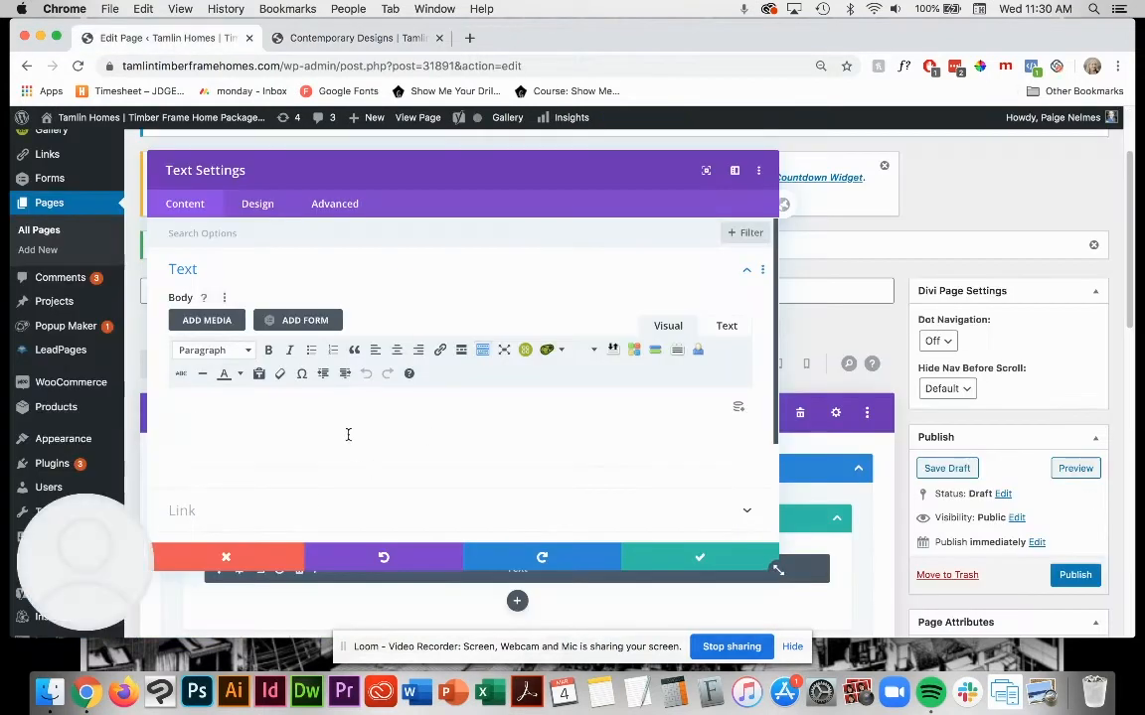
key(super+v)
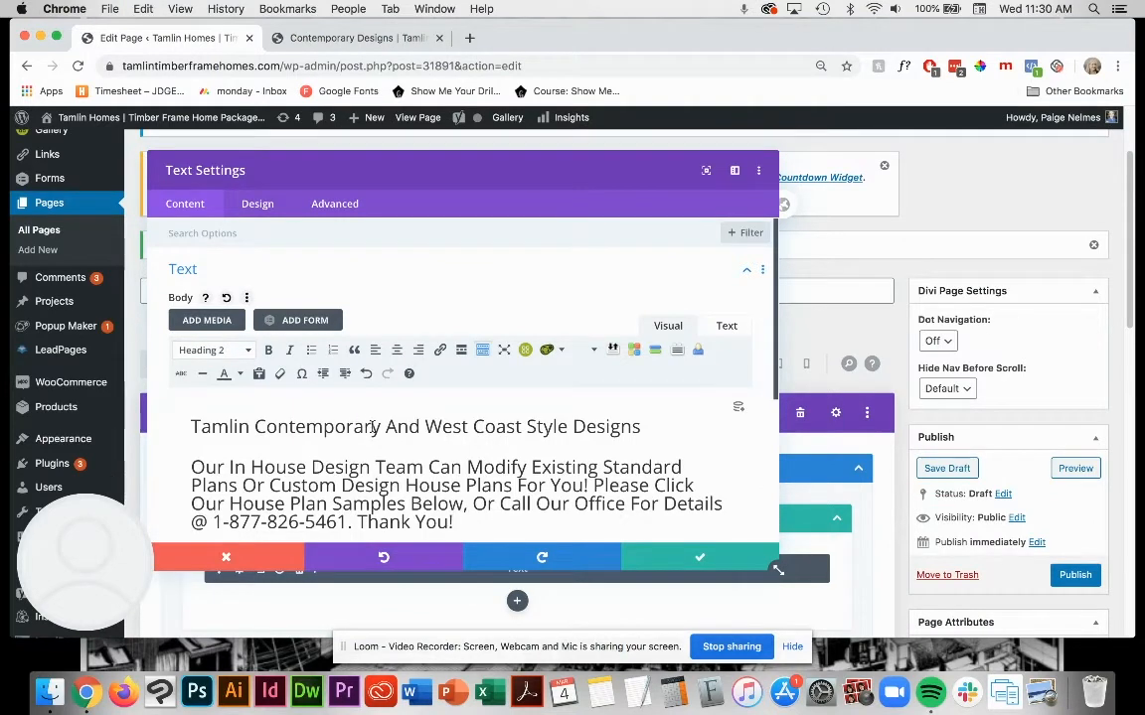
scroll(465, 471, down, 2)
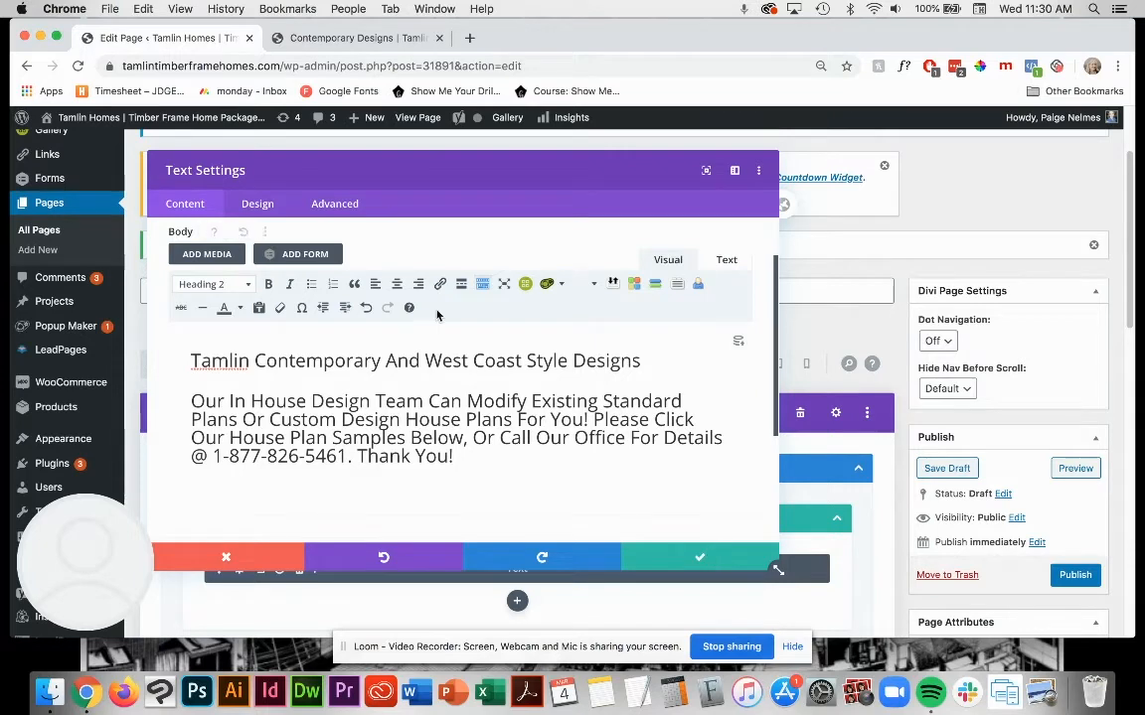
drag(455, 457, 188, 384)
drag(404, 379, 552, 437)
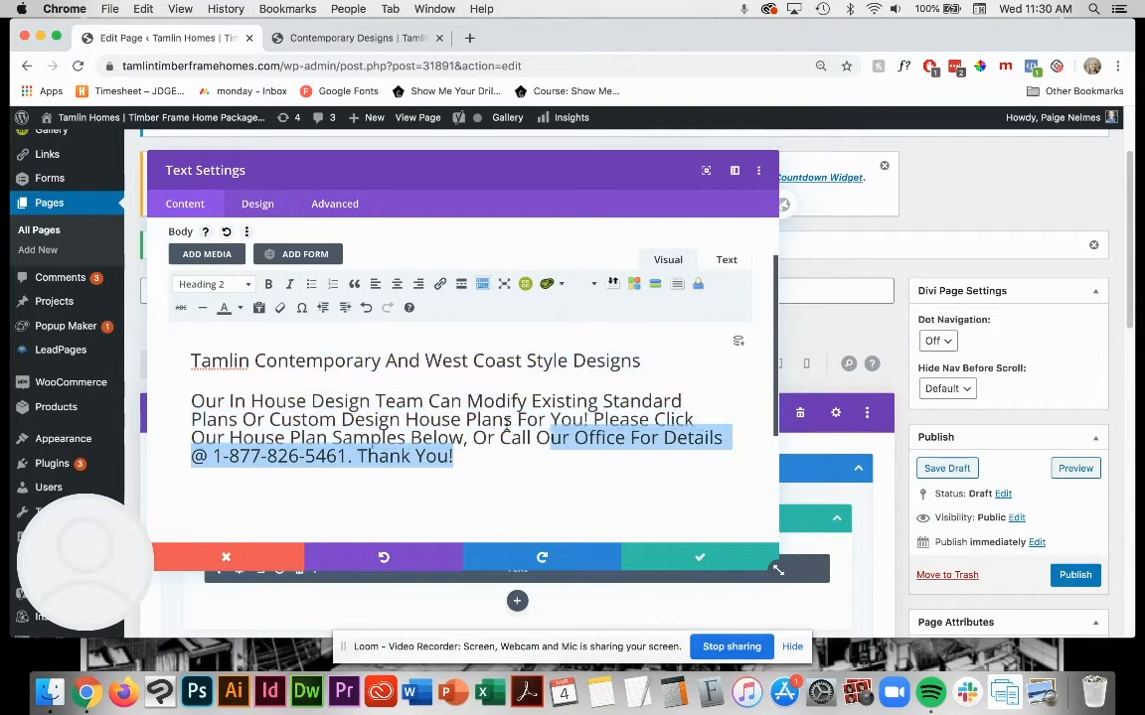
click(521, 428)
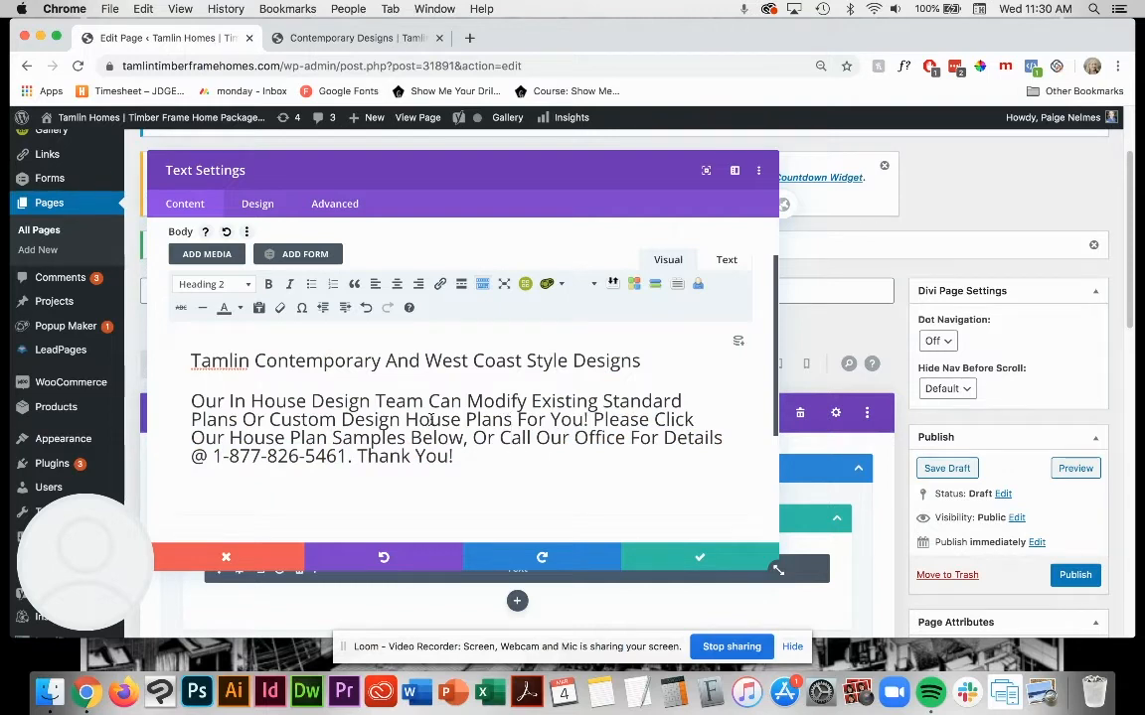
click(671, 563)
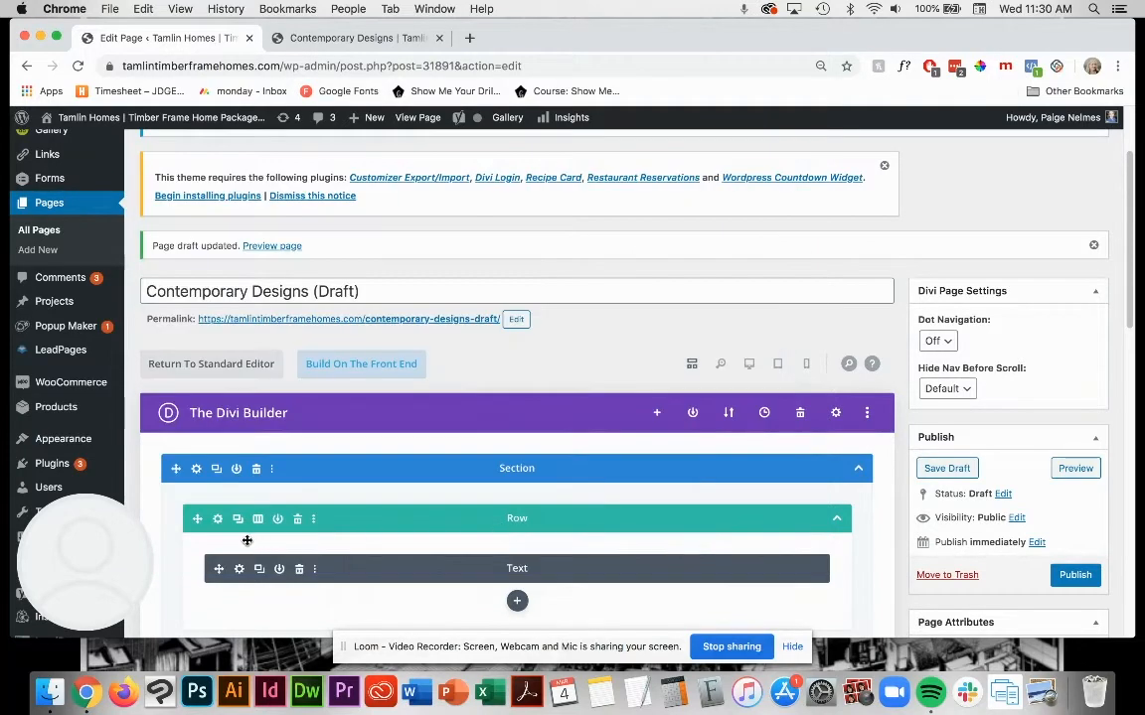
Step: Set the Text module's admin label to Intro Text, save the module, and save the page draft
click(240, 573)
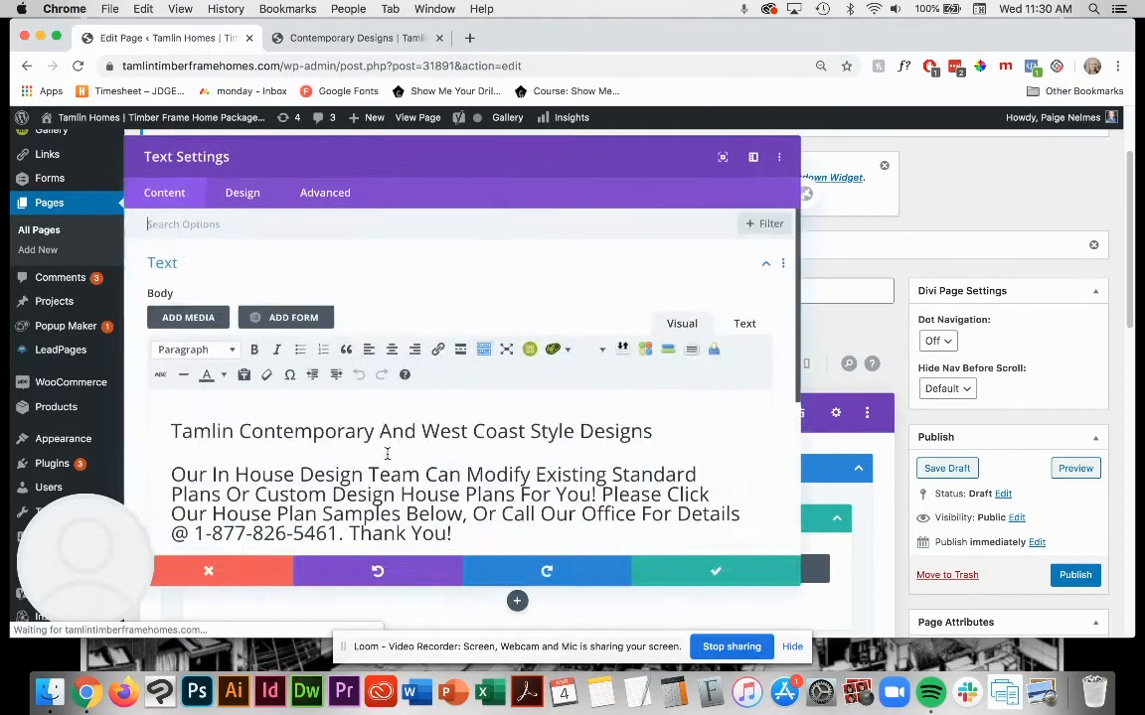
scroll(463, 466, down, 5)
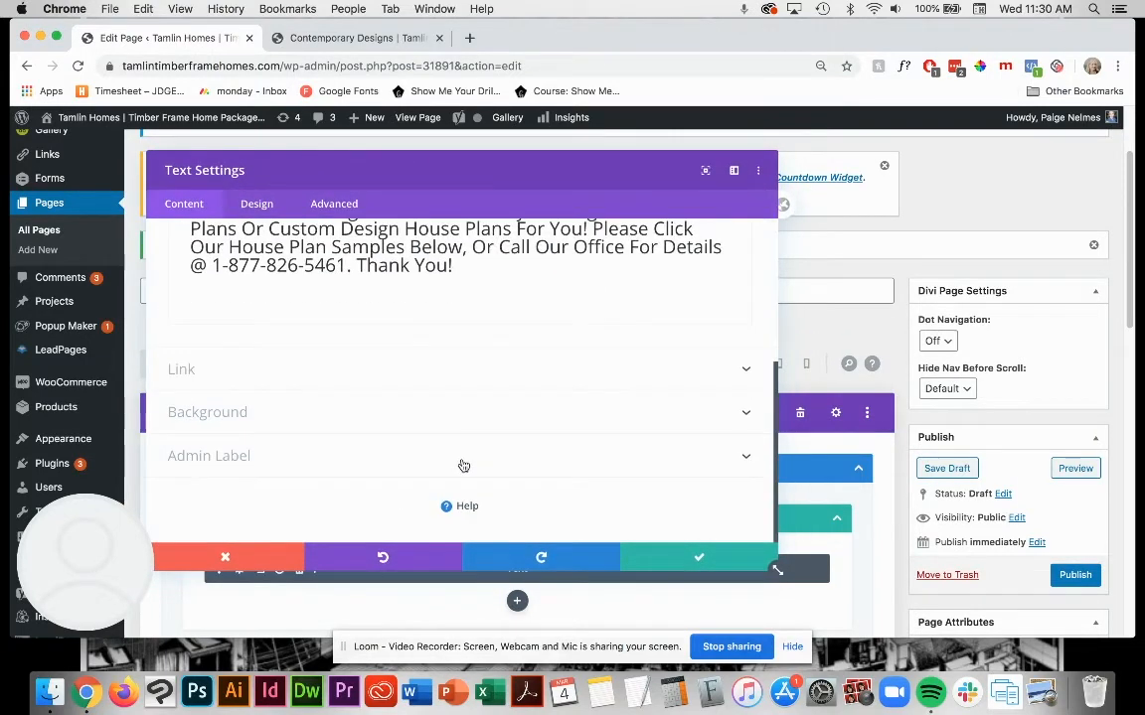
click(307, 457)
click(223, 444)
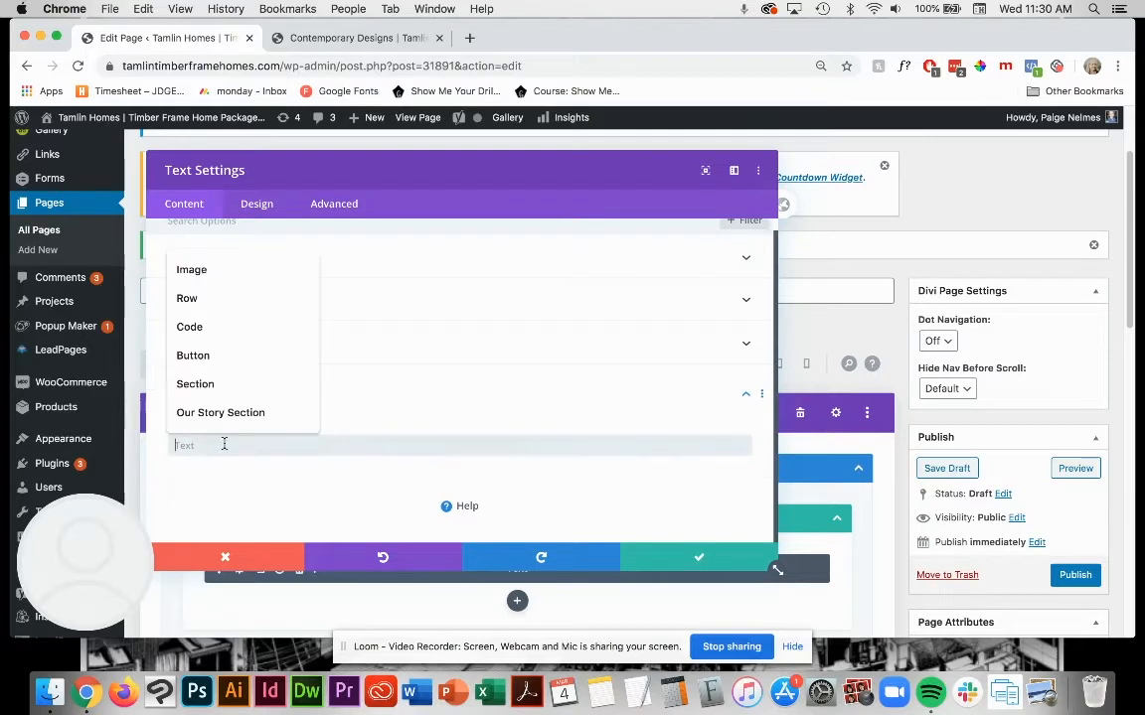
text(Intro)
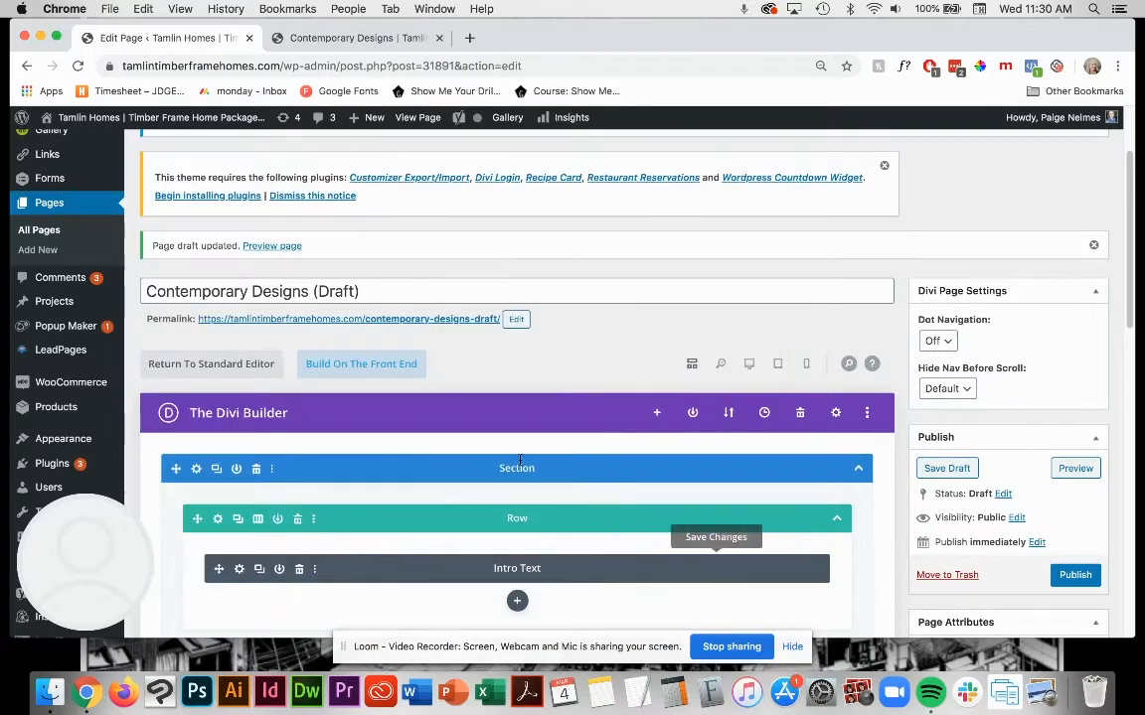
scroll(575, 522, down, 1)
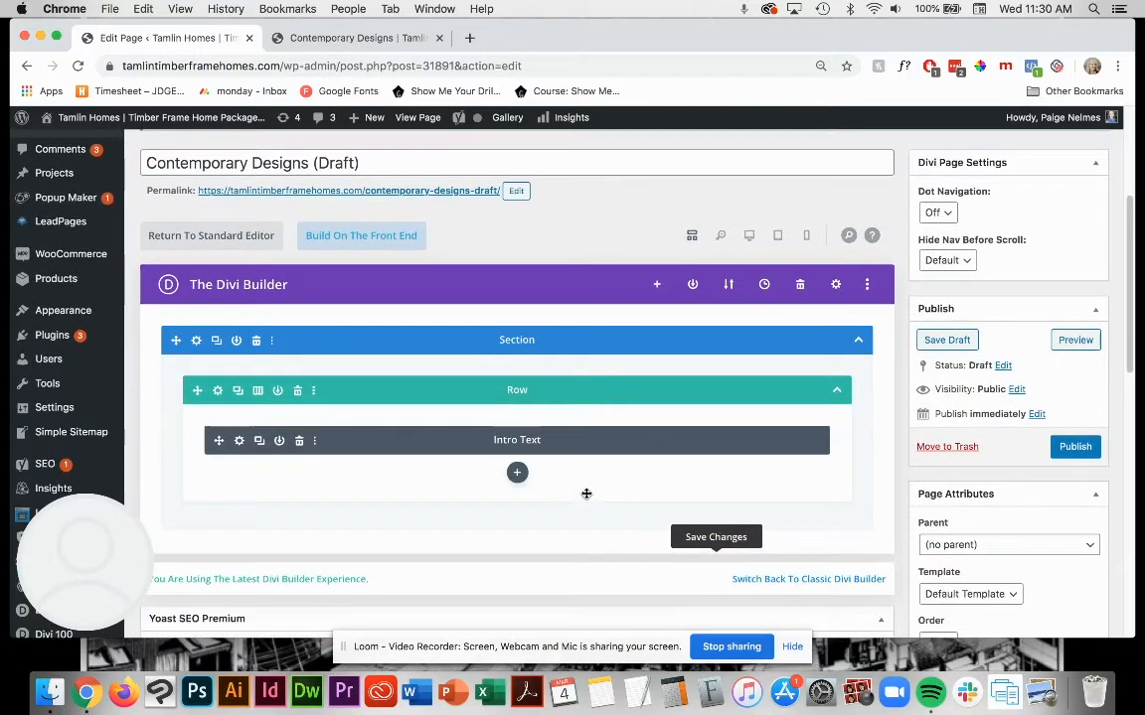
click(944, 344)
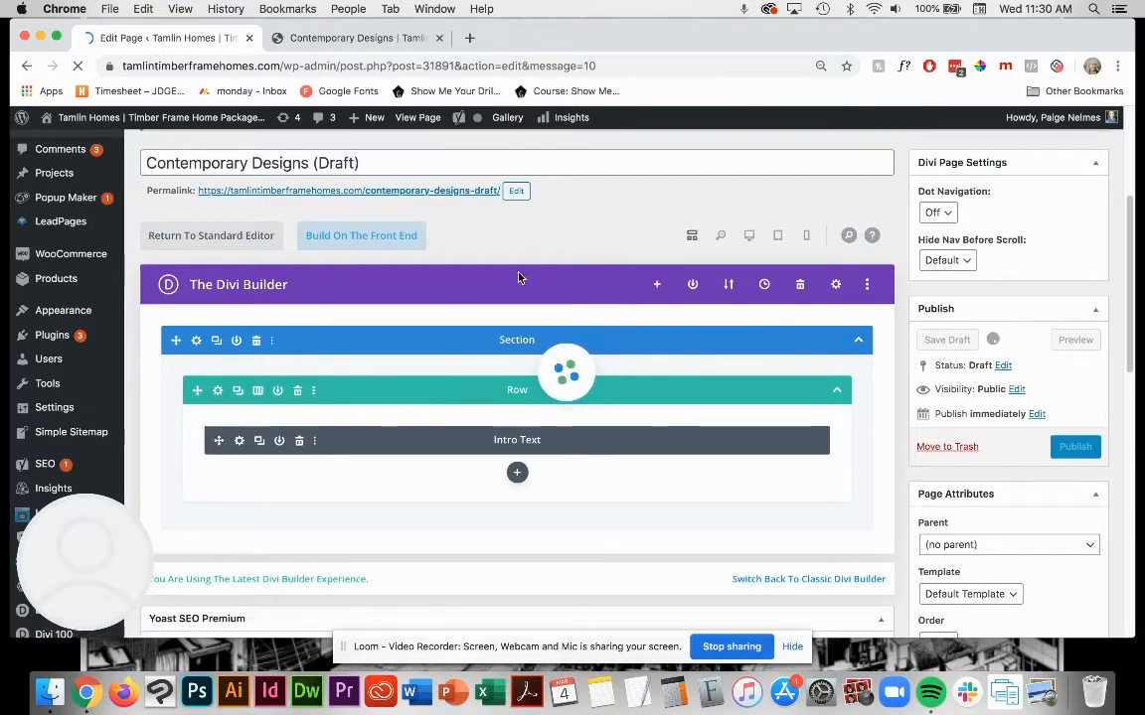
Step: Preview the Contemporary Designs draft in a separate tab, check the heading and intro paragraph, and close the preview
scroll(534, 394, down, 1)
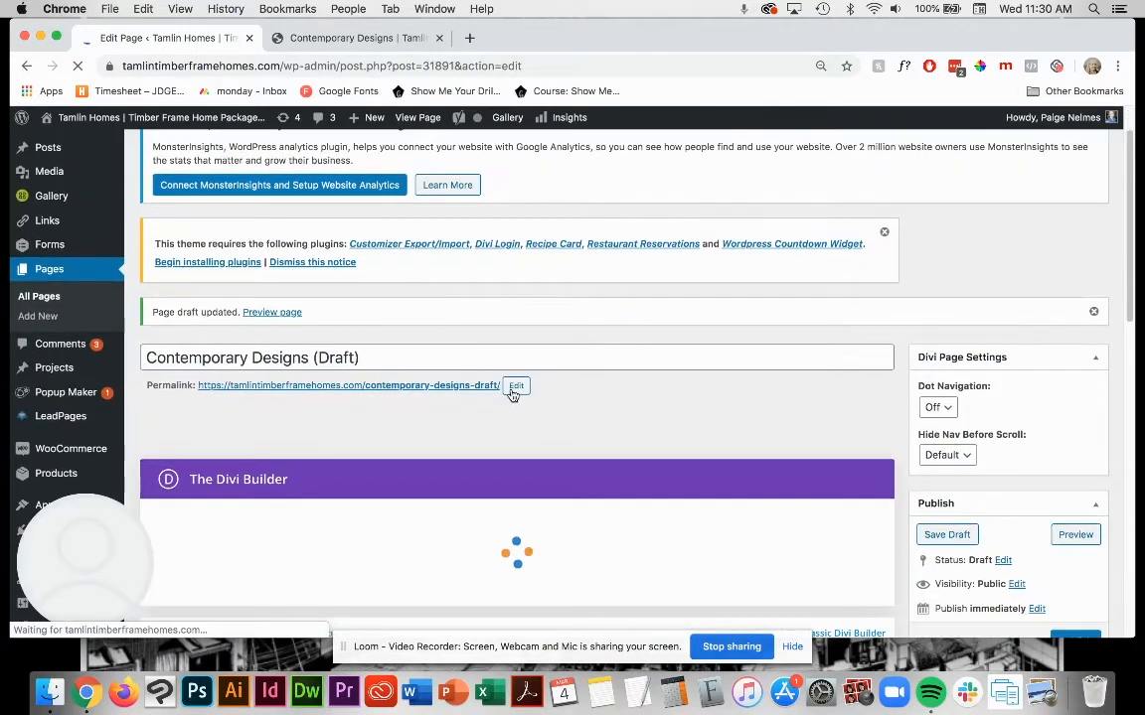
scroll(596, 378, down, 2)
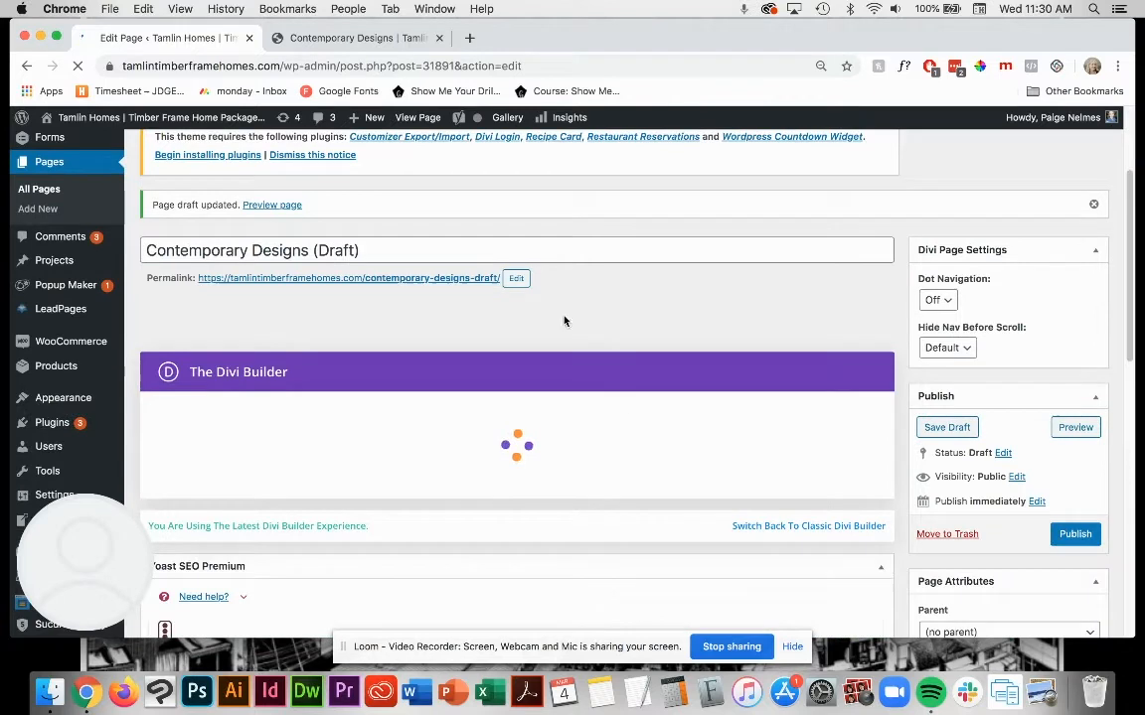
right_click(443, 282)
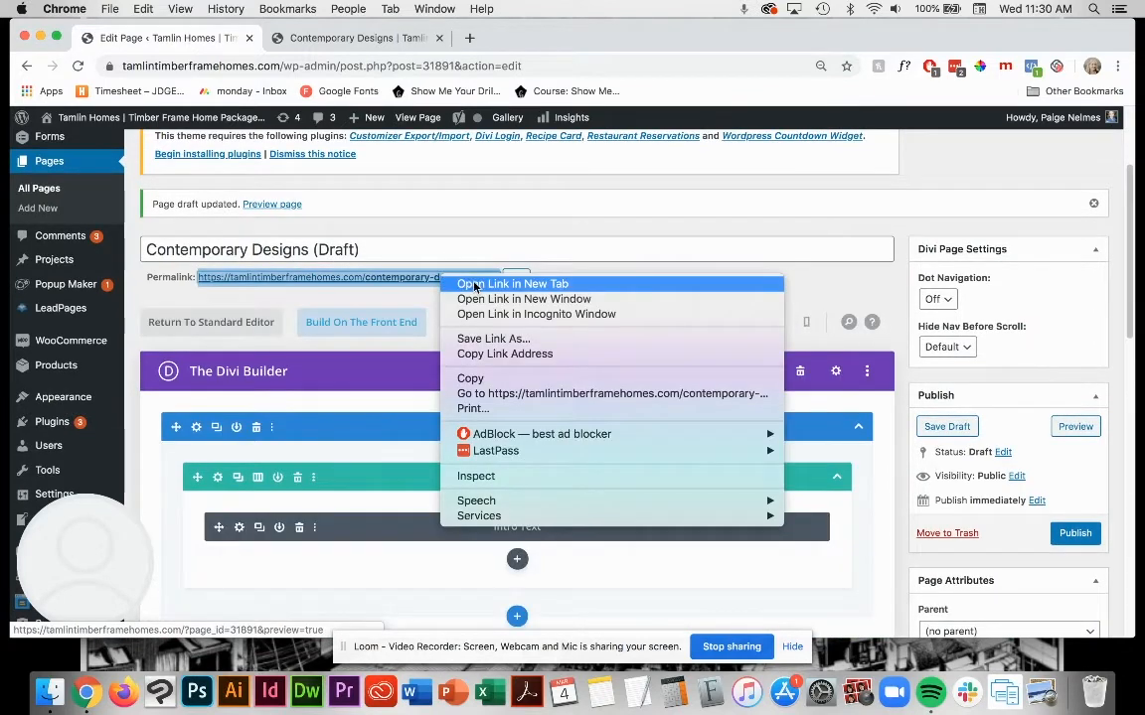
click(482, 286)
click(502, 37)
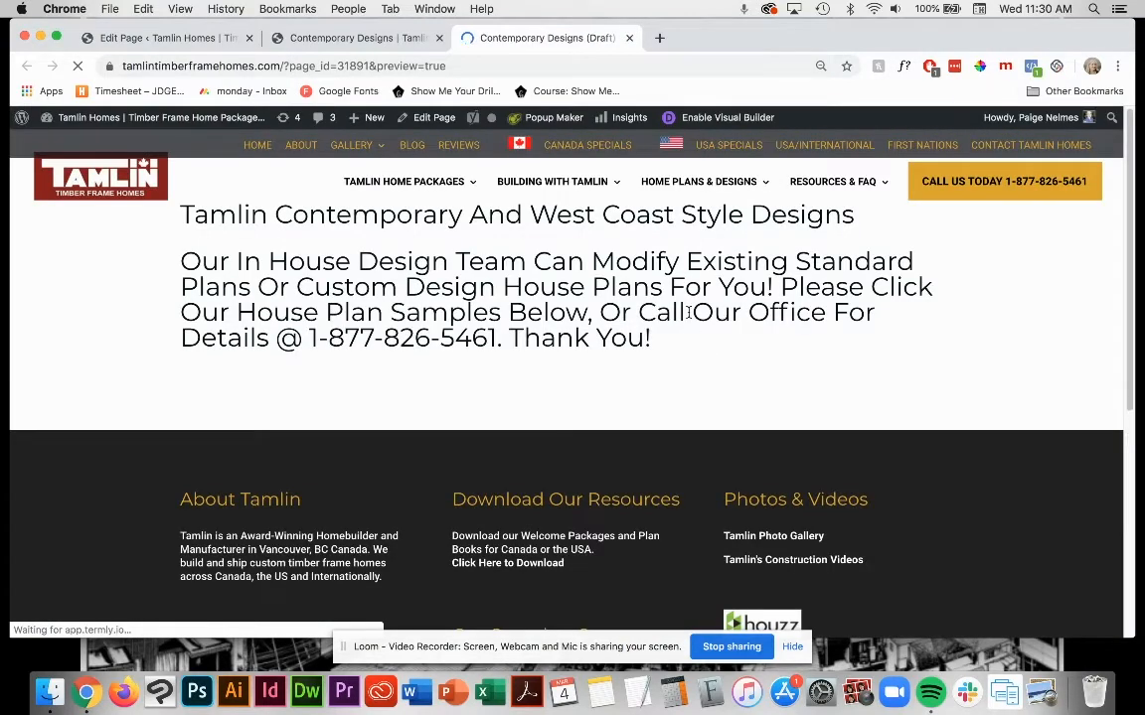
drag(175, 288, 129, 282)
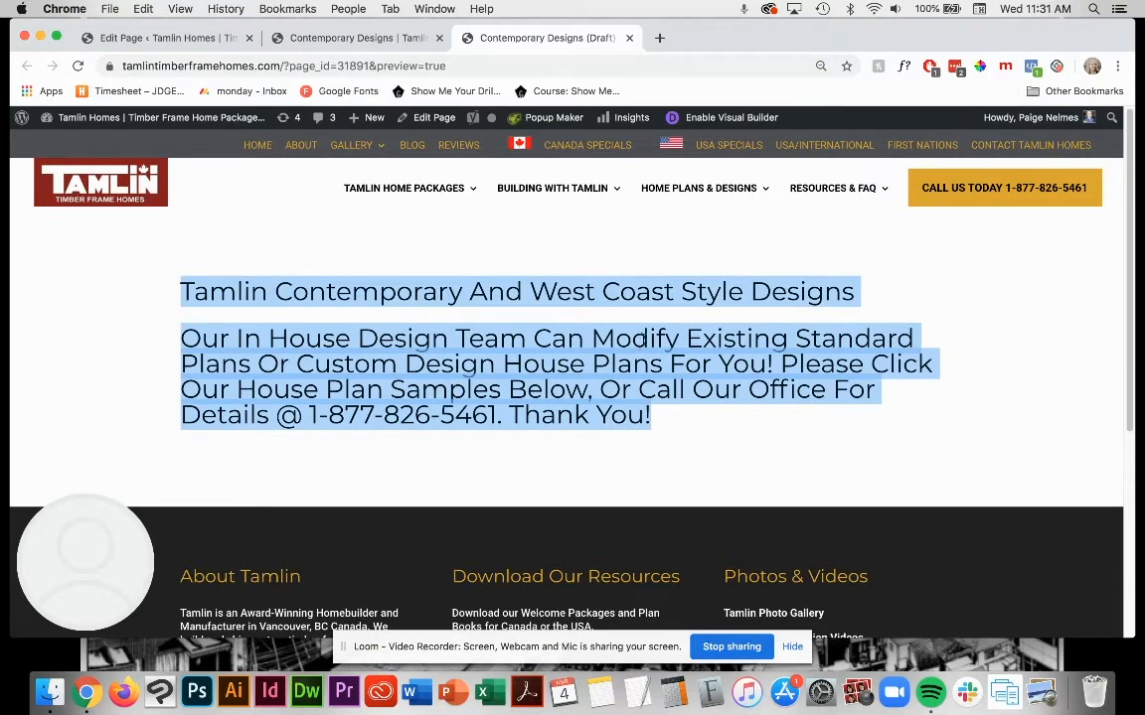
click(664, 420)
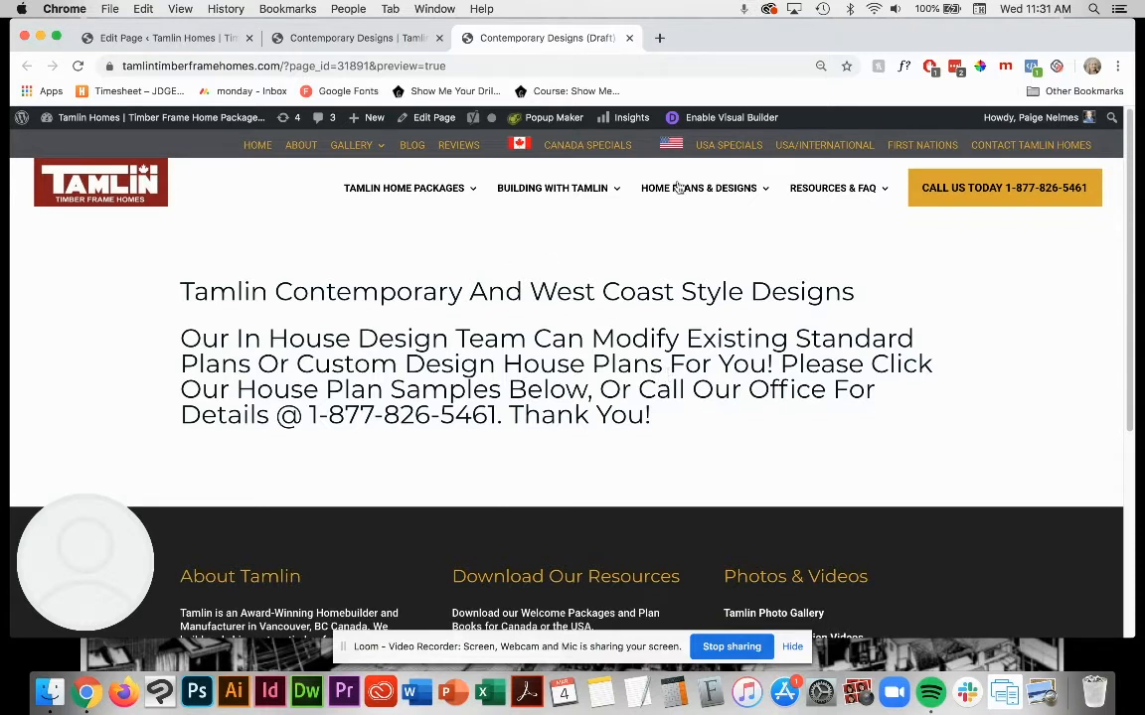
click(630, 38)
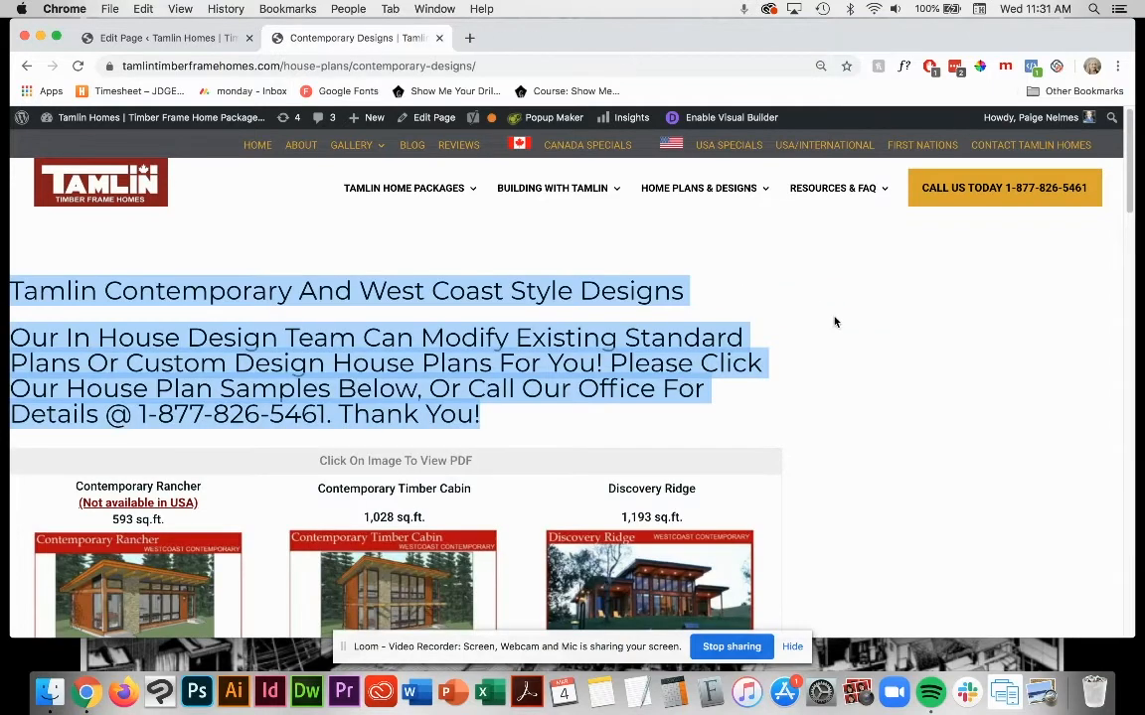
Step: Return to the draft's editor and check the Orcas Island files in the March 2020 folder in Finder
click(179, 37)
scroll(626, 456, down, 3)
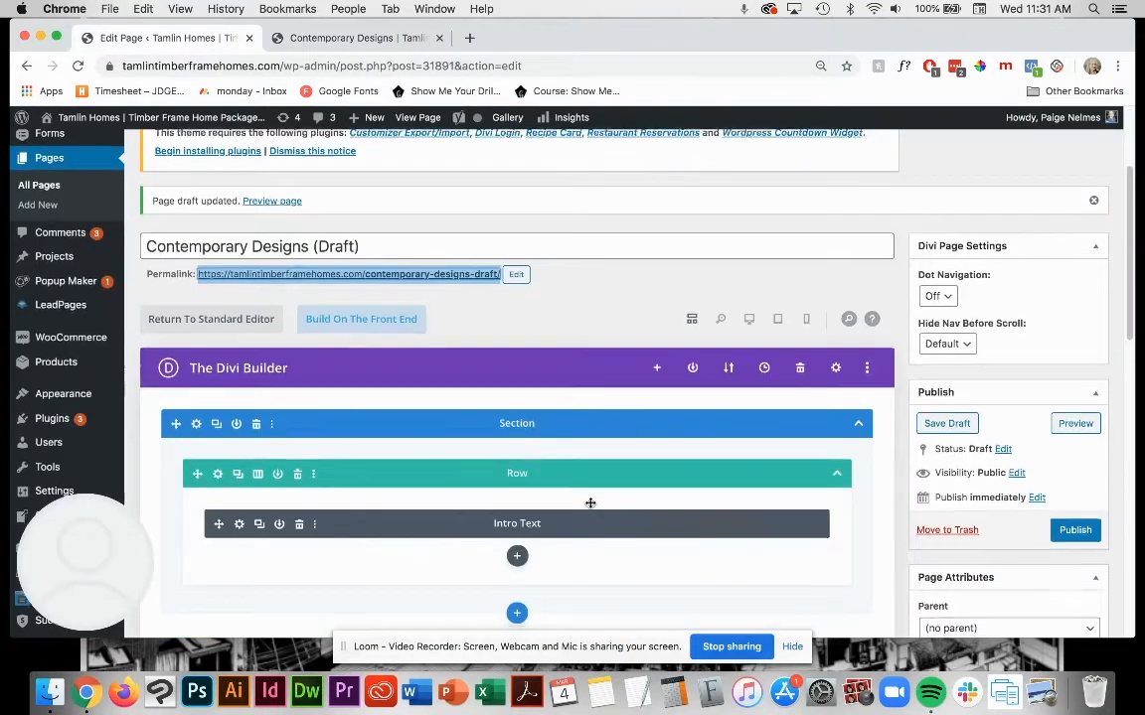
scroll(617, 498, down, 1)
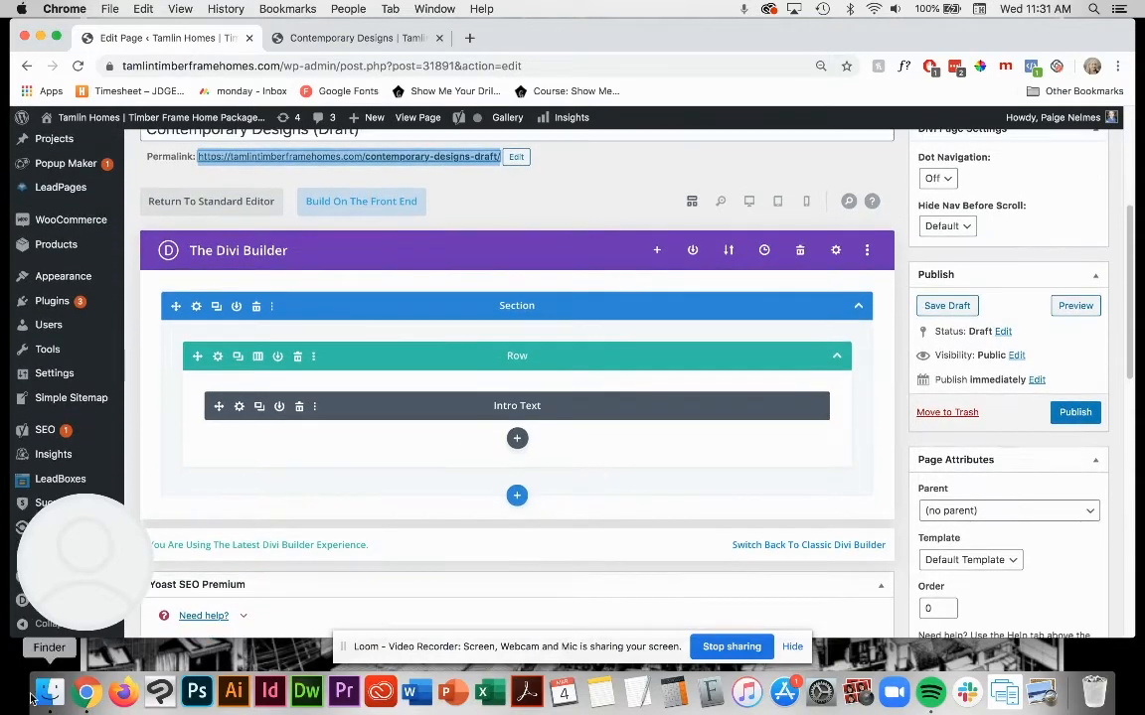
click(49, 693)
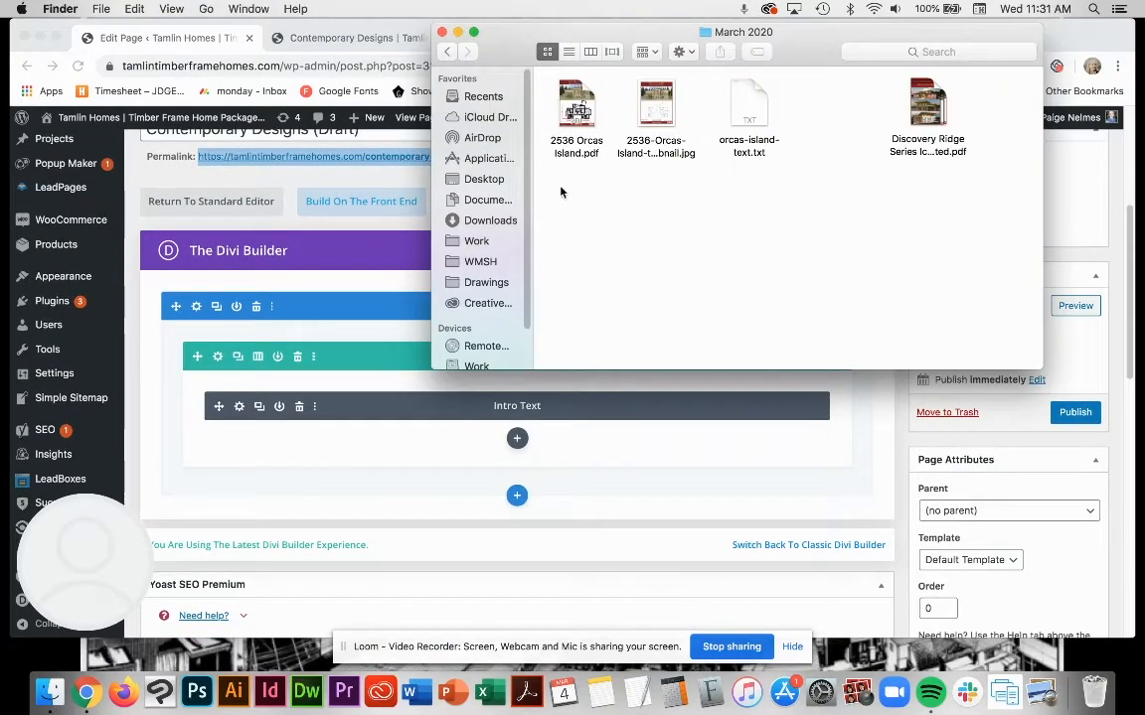
click(386, 484)
Step: Copy the line "Click On Image To View PDF" above the house plans on the live Contemporary Designs page
click(354, 39)
scroll(384, 415, down, 5)
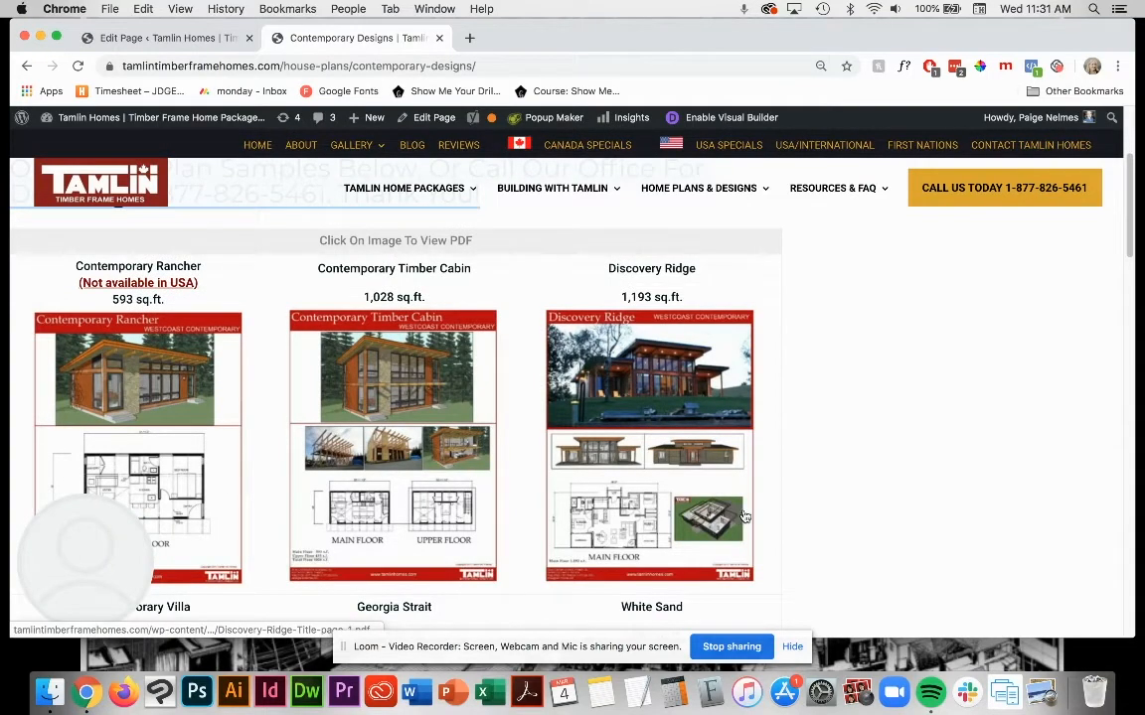
scroll(831, 460, down, 2)
scroll(407, 305, up, 3)
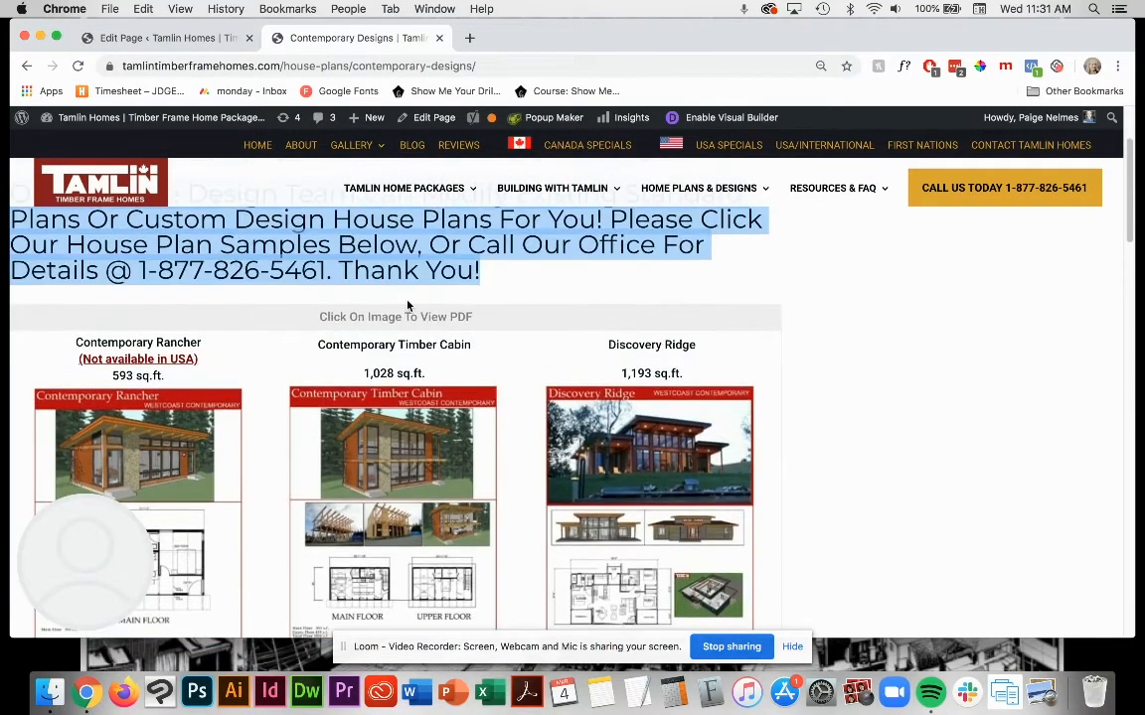
drag(318, 320, 470, 316)
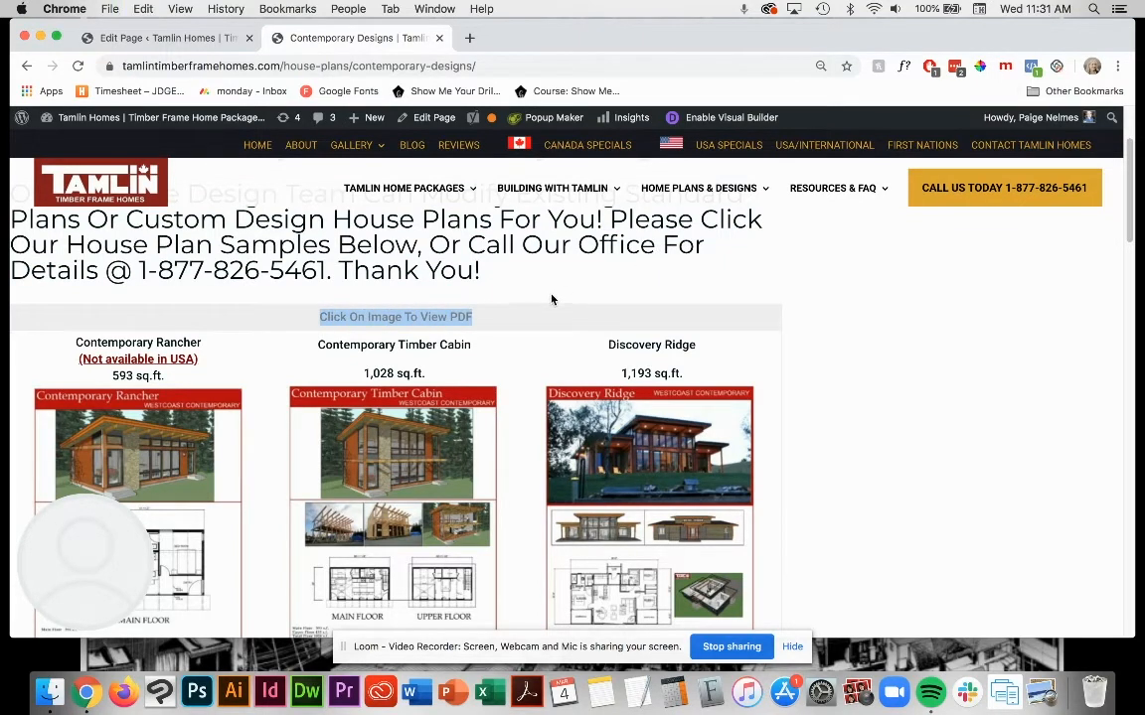
Step: Add a second Text module below the Intro Text module in the draft's row
click(167, 42)
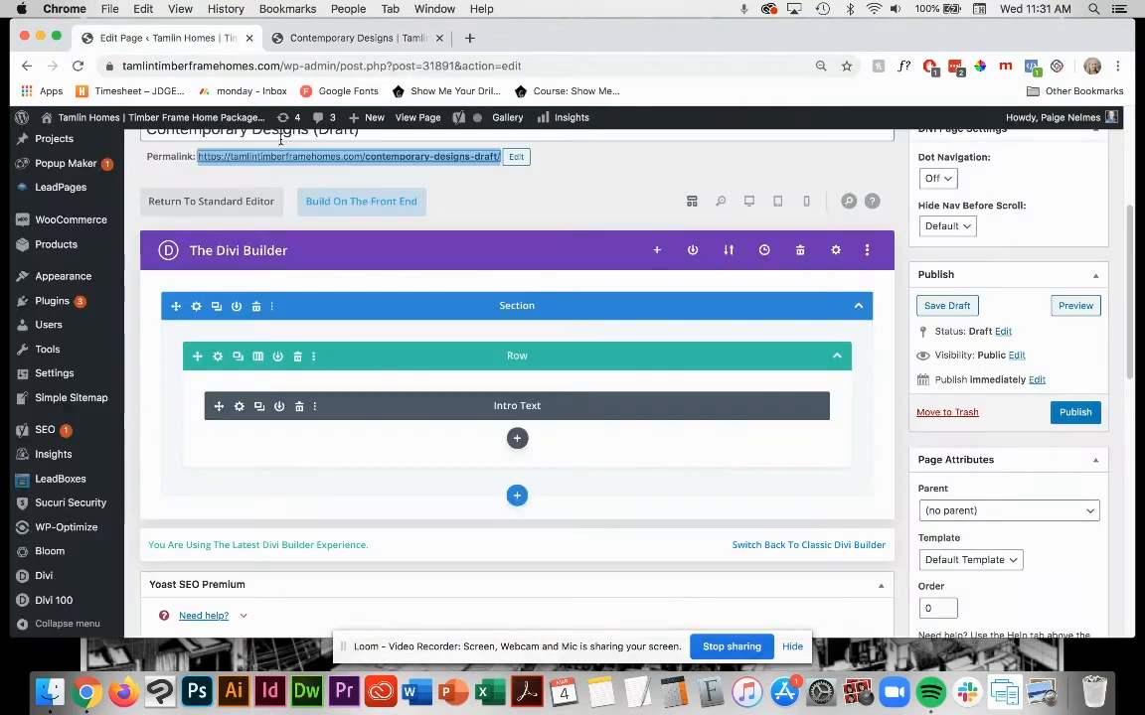
click(518, 439)
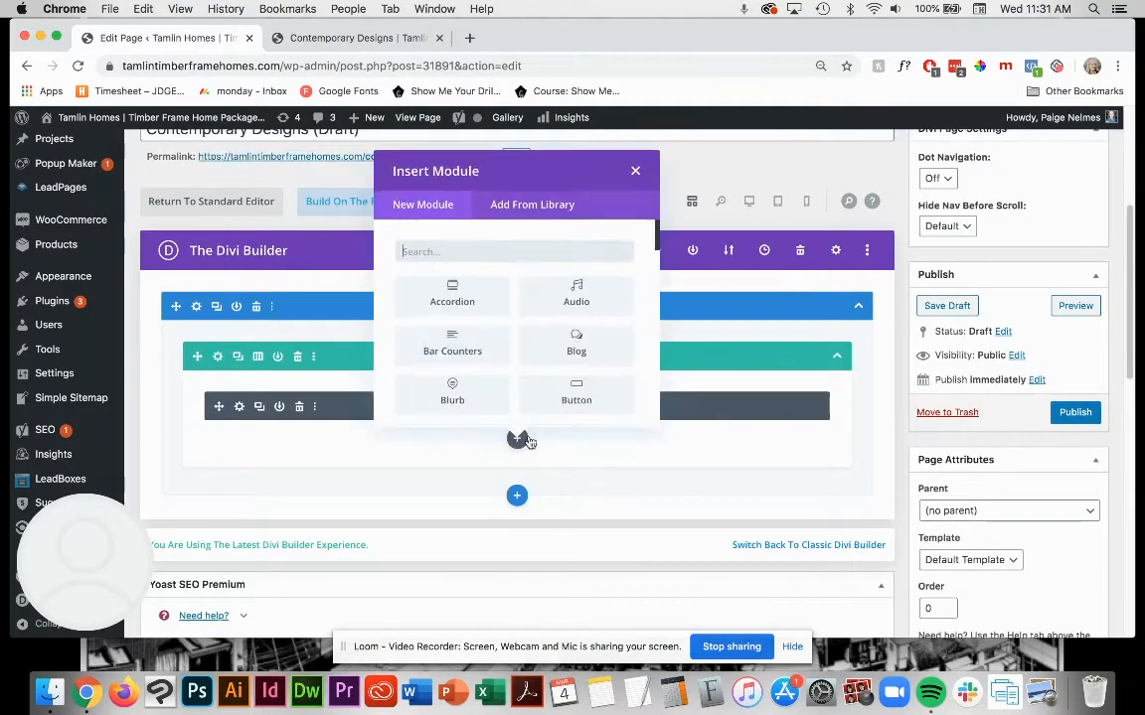
scroll(507, 353, down, 15)
scroll(546, 364, up, 1)
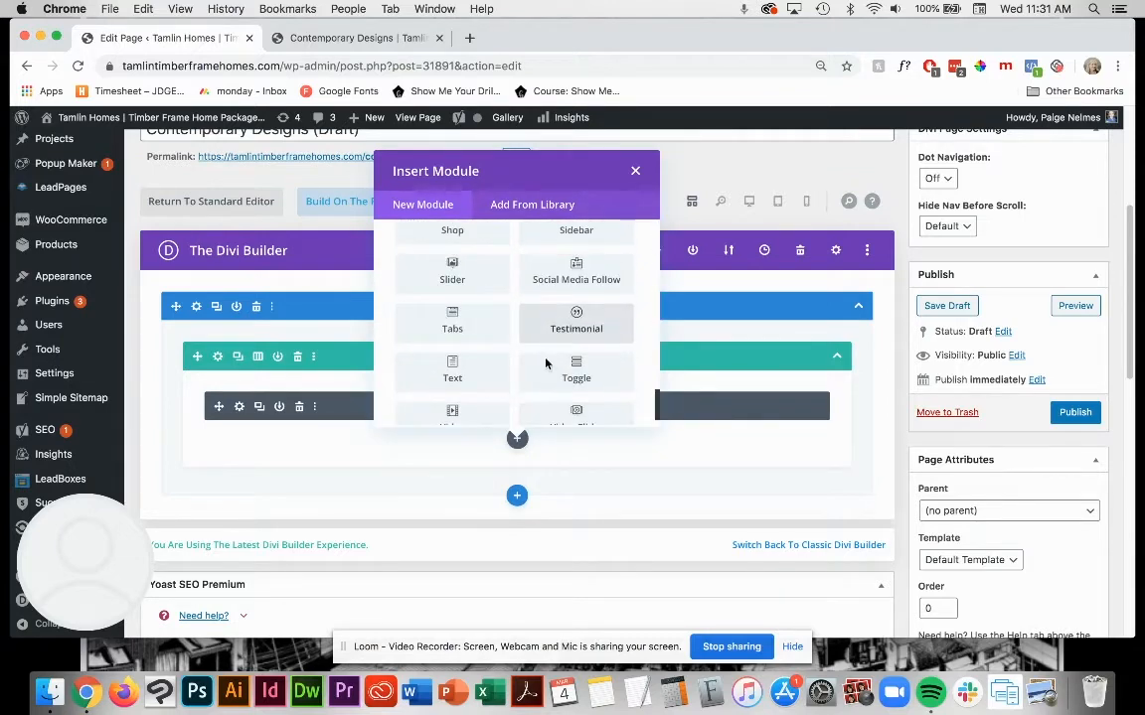
click(427, 366)
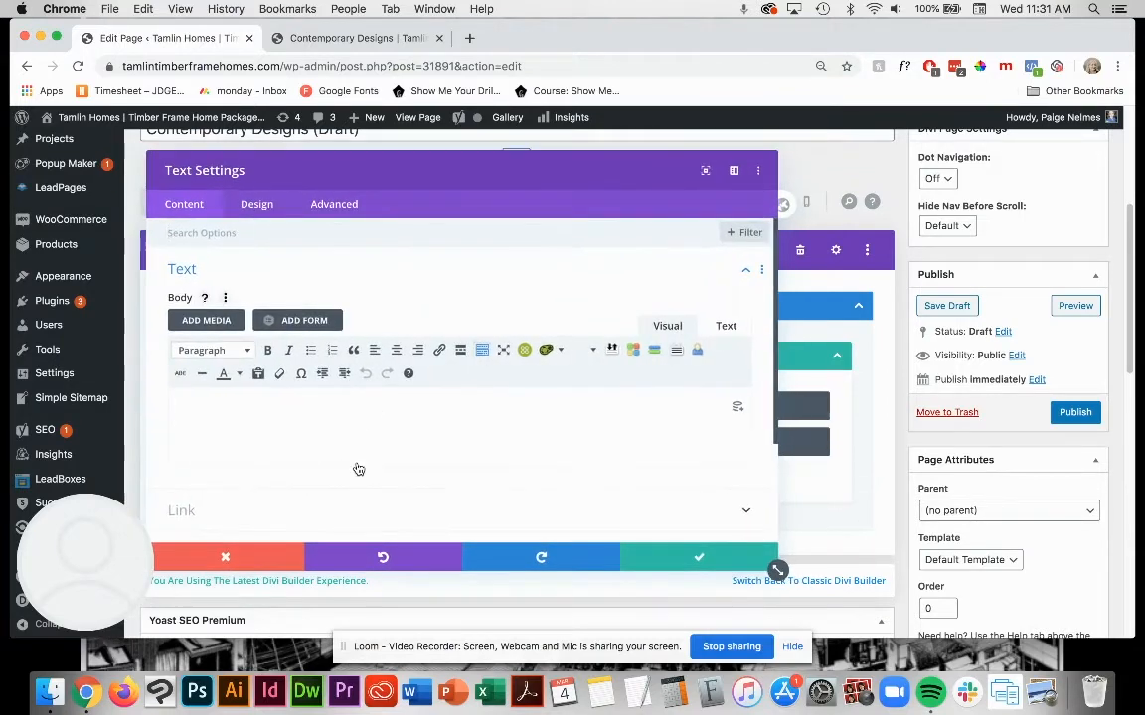
Step: Set the new Text module's admin label to Instructions
scroll(359, 469, down, 3)
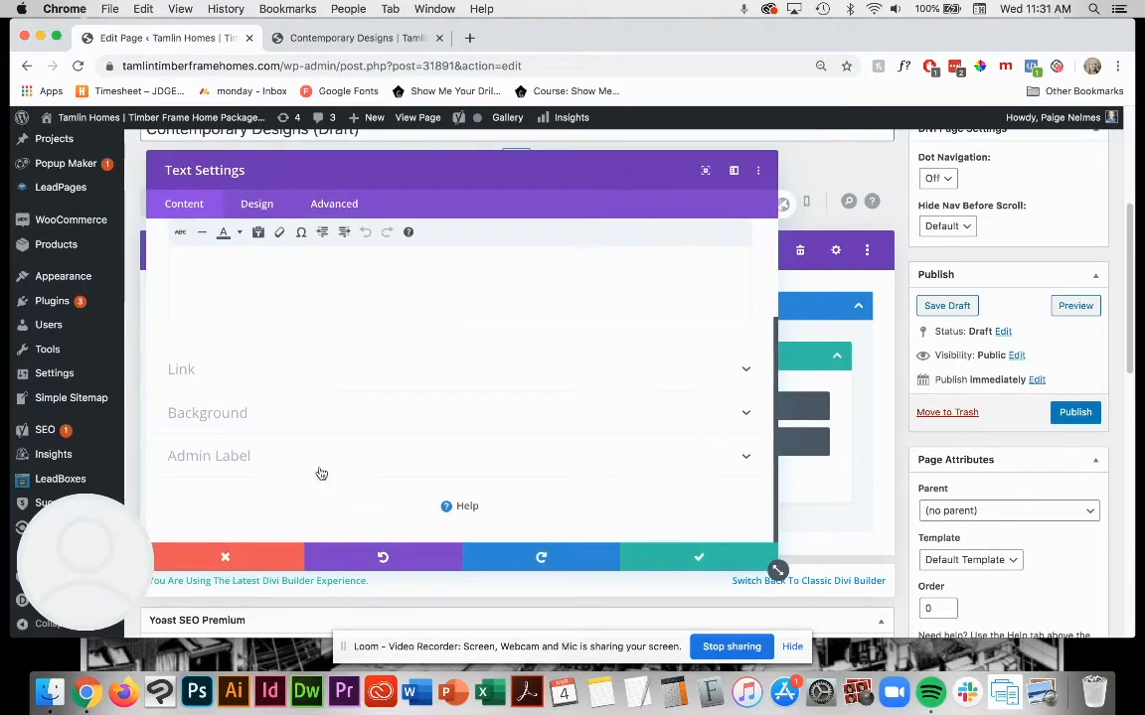
click(267, 457)
click(254, 447)
text(Instructions)
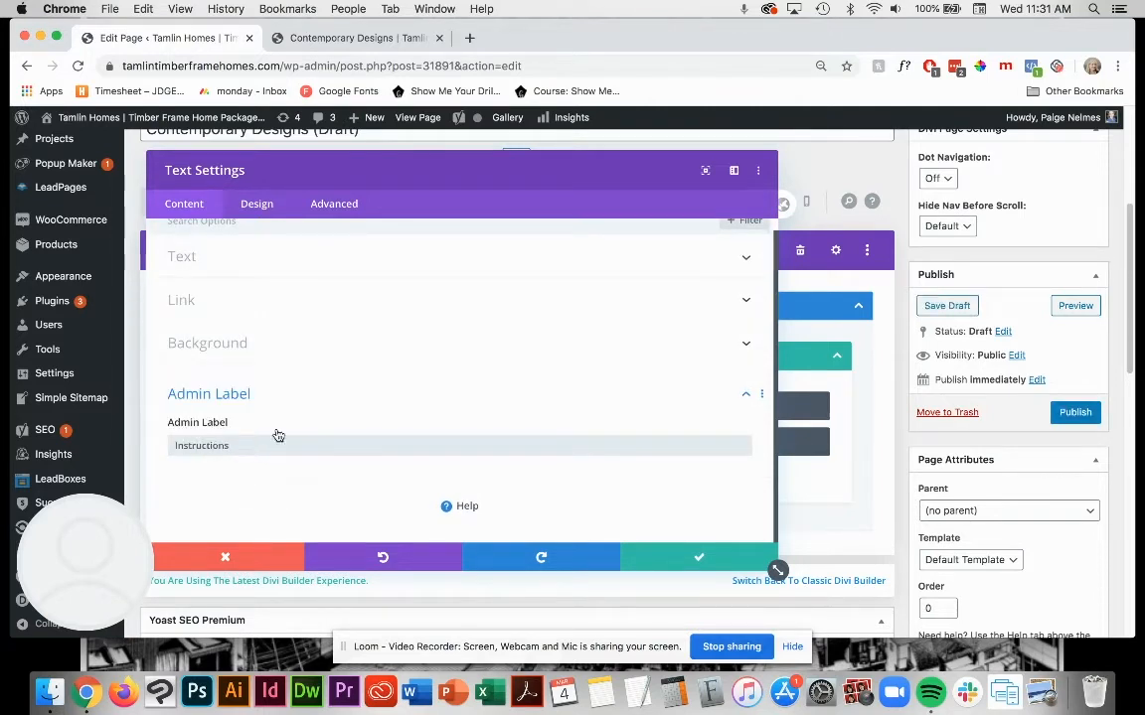
Step: Paste the copied line into the module's body, reword it to "Click on each image to view the PDF.", and save the module and draft
scroll(338, 387, up, 1)
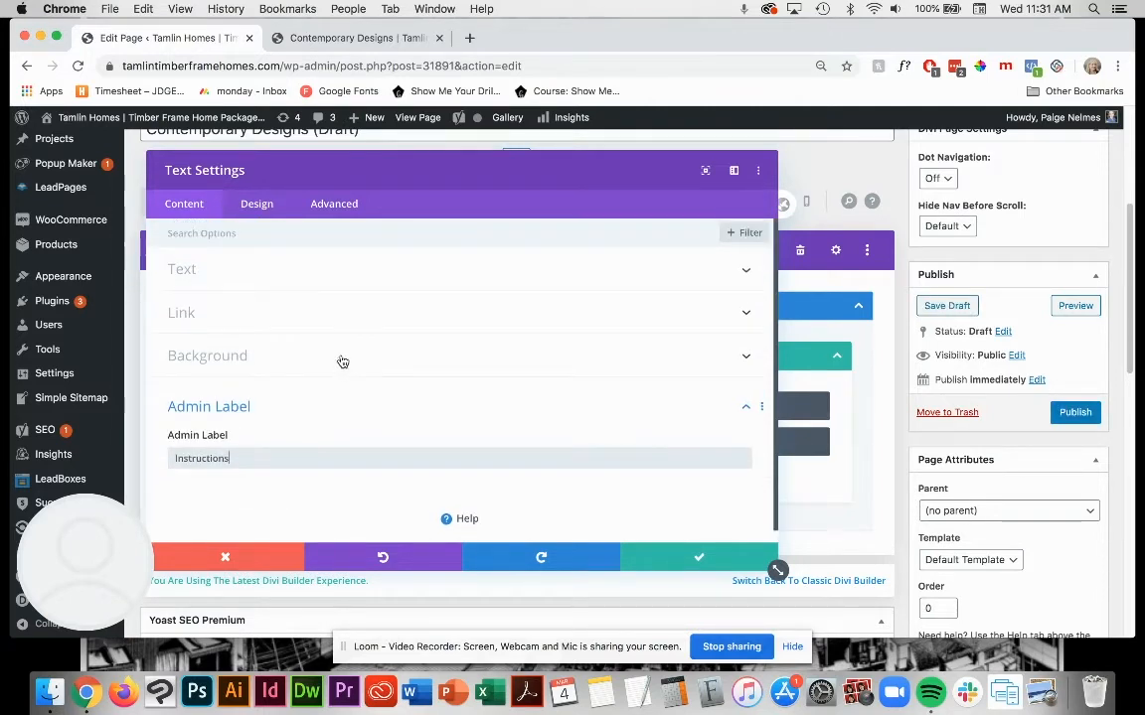
click(256, 277)
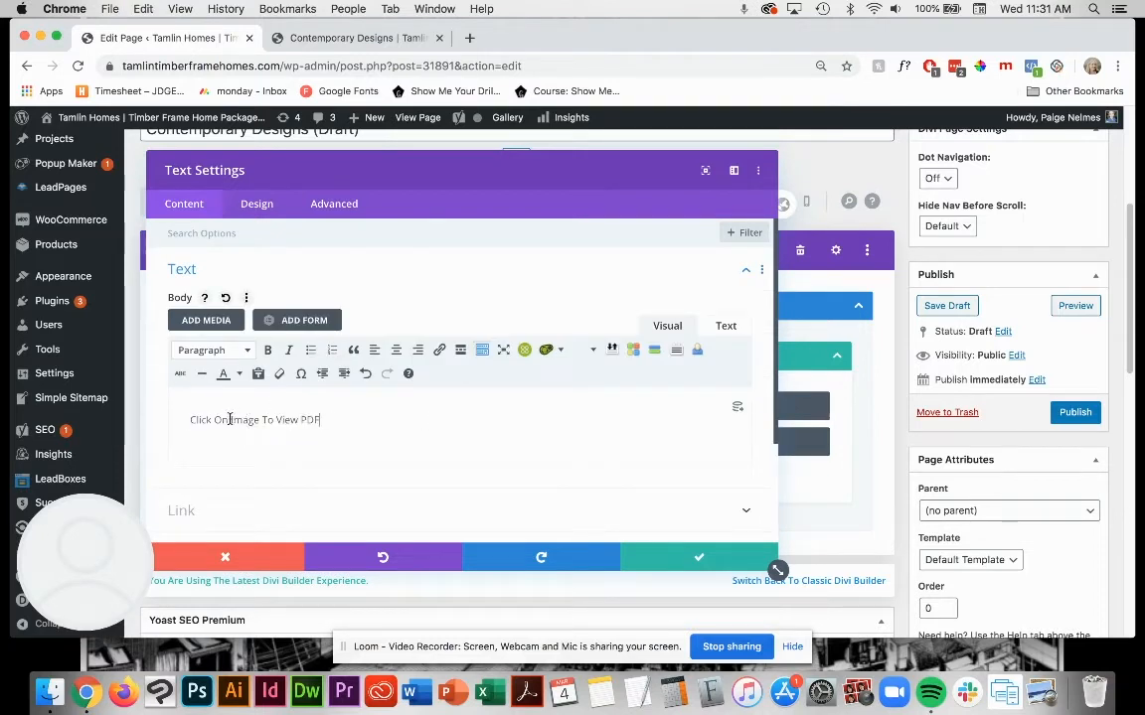
text(Each)
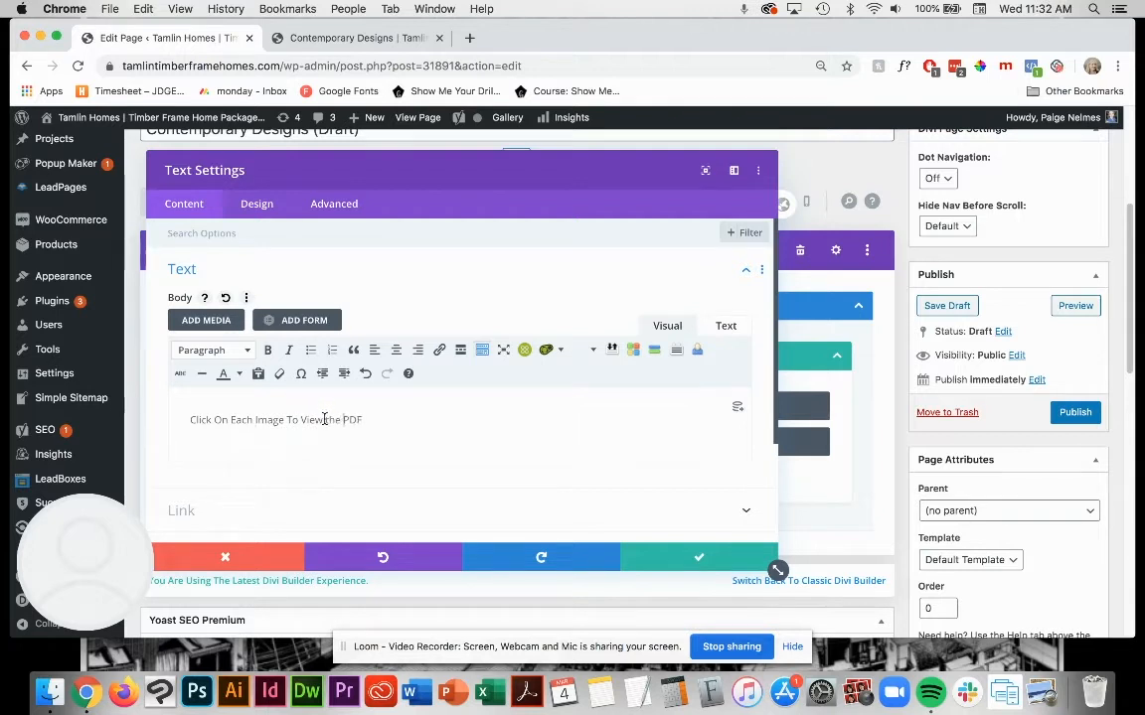
key(BackSpace)
text(to)
key(shift+Right)
text(e)
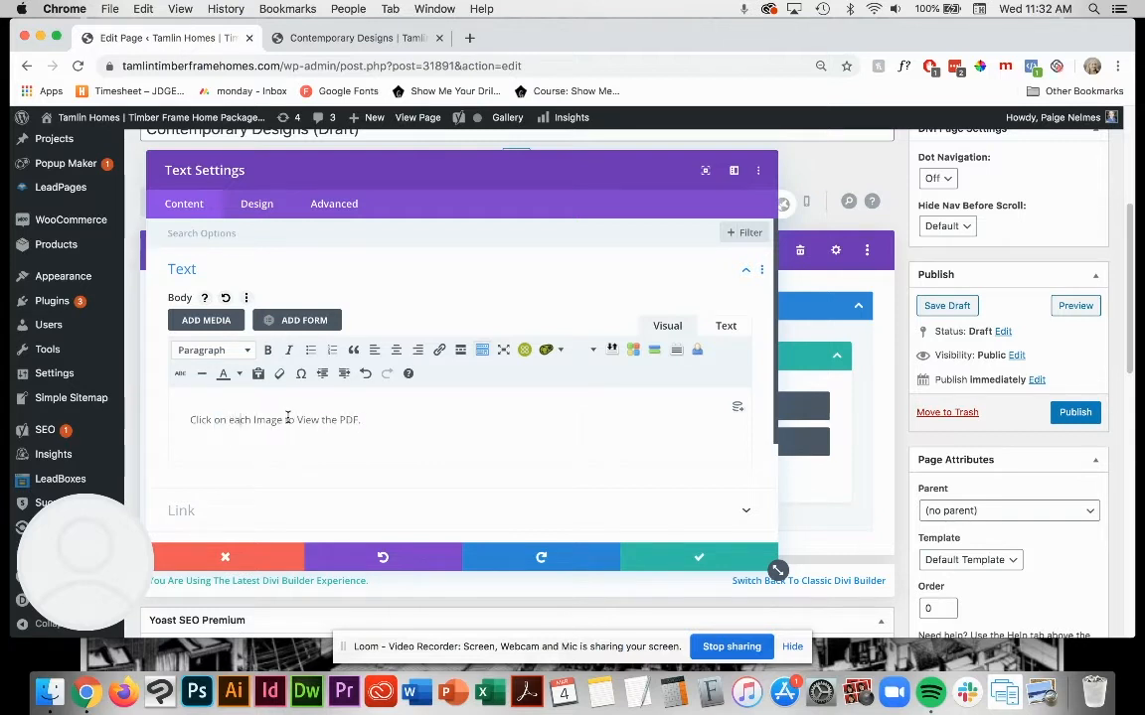
key(Right)
key(Right)
key(Right)
key(Right)
key(shift+Right)
text(i)
text(v)
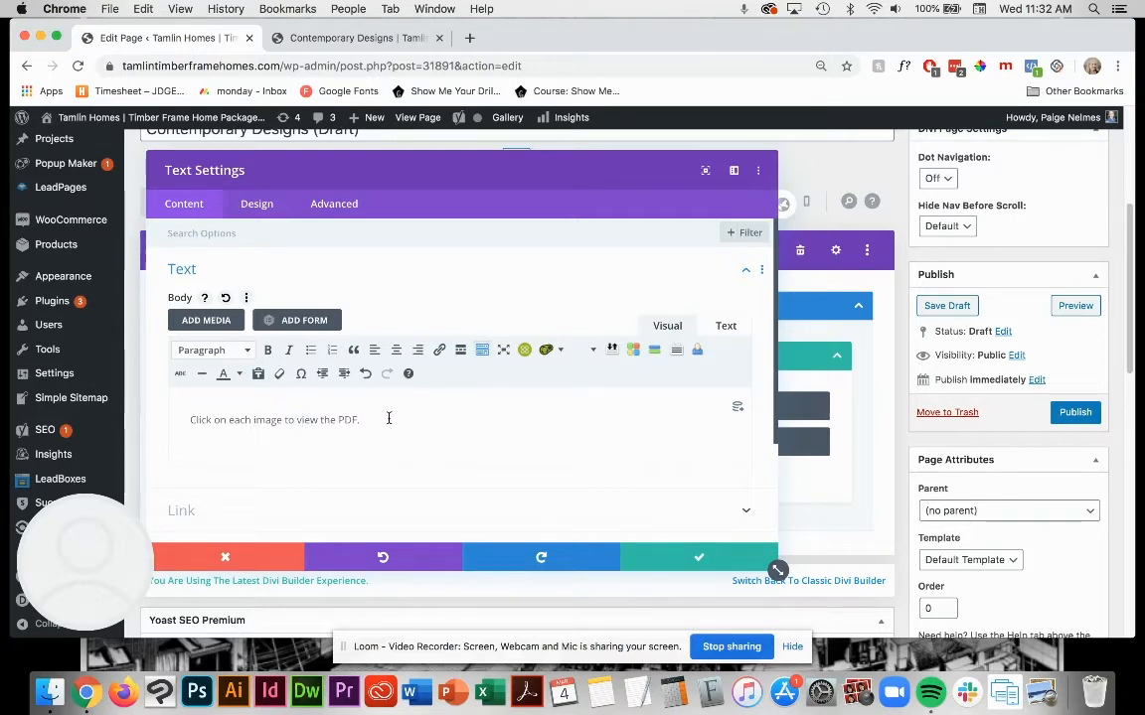
click(678, 559)
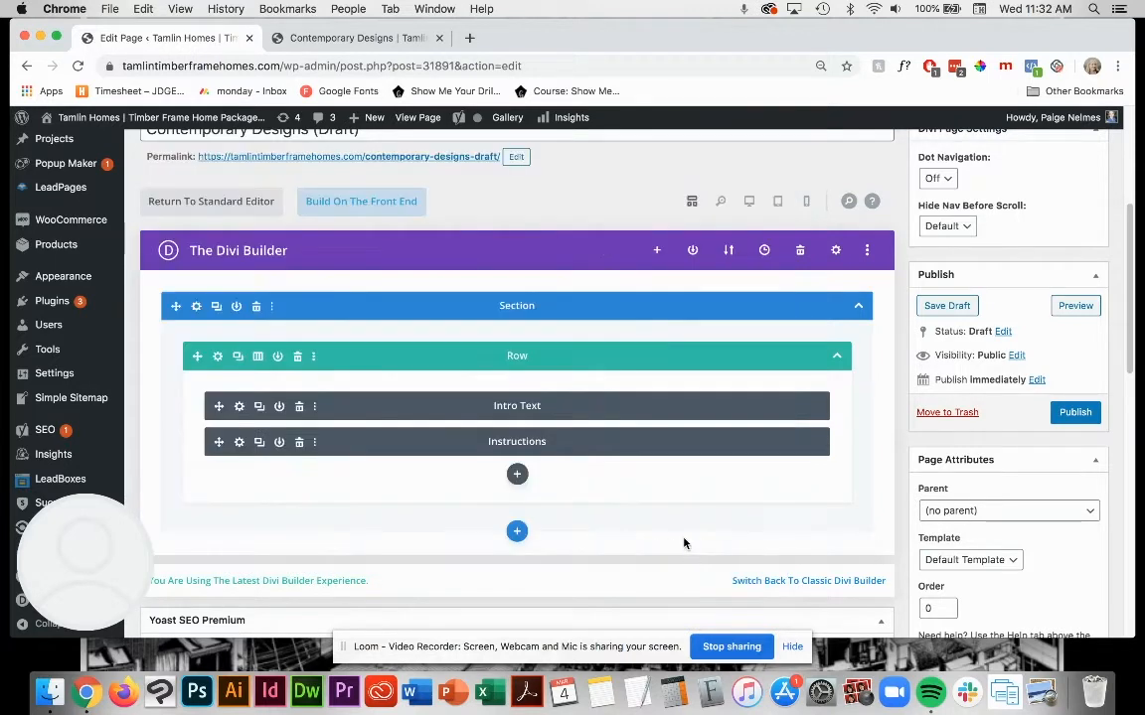
click(952, 310)
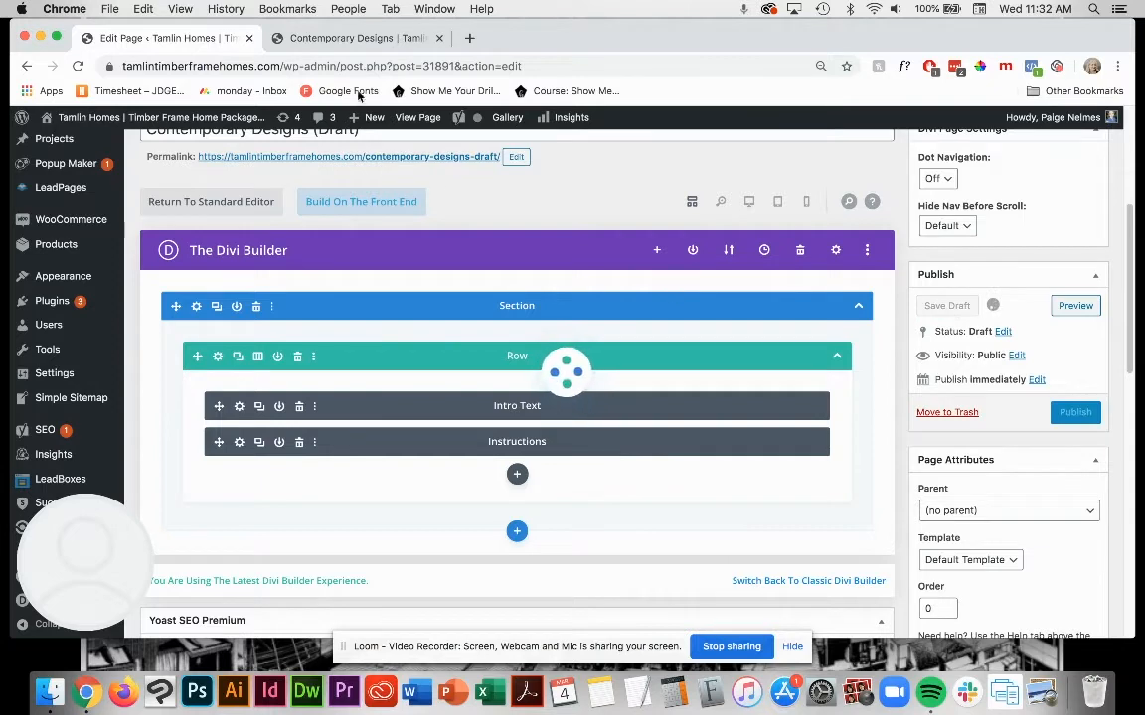
Step: Examine the grey instruction band above the house plans on the live Contemporary Designs page
click(346, 38)
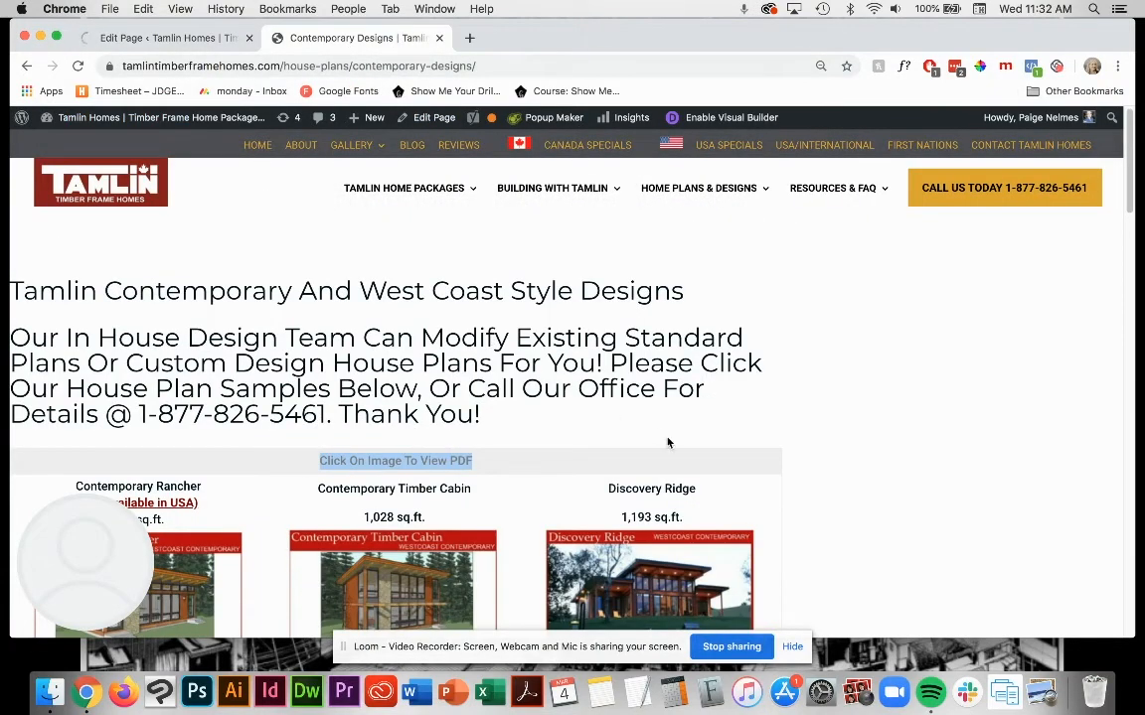
drag(791, 463, 199, 469)
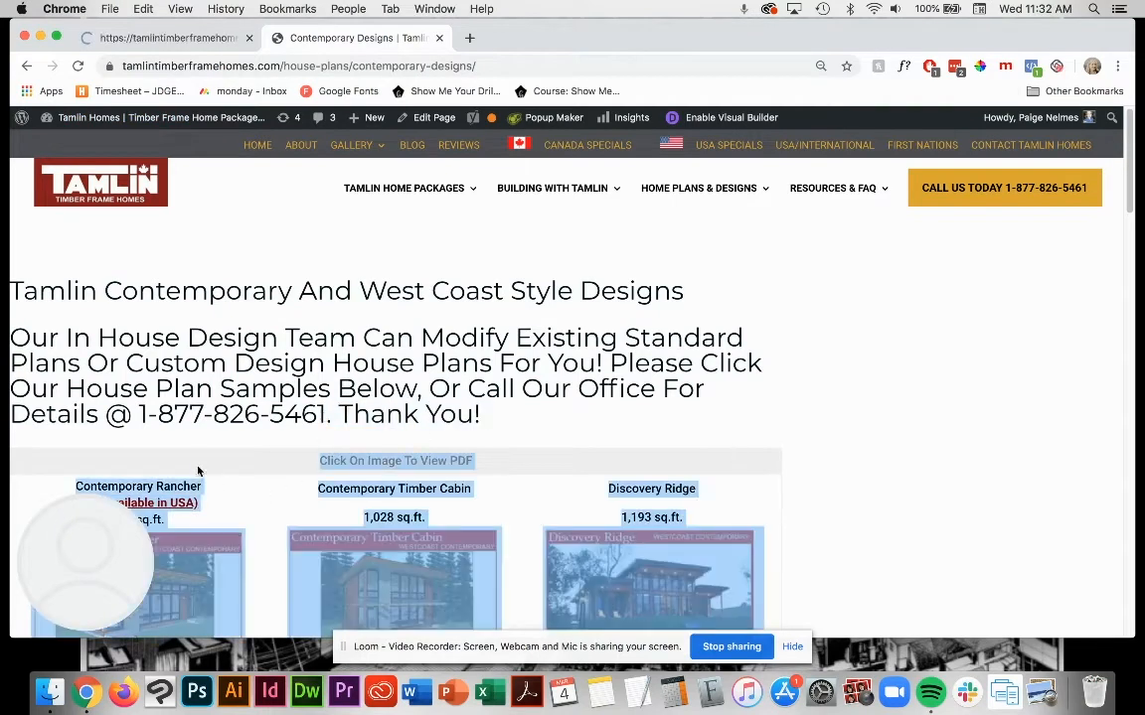
click(209, 459)
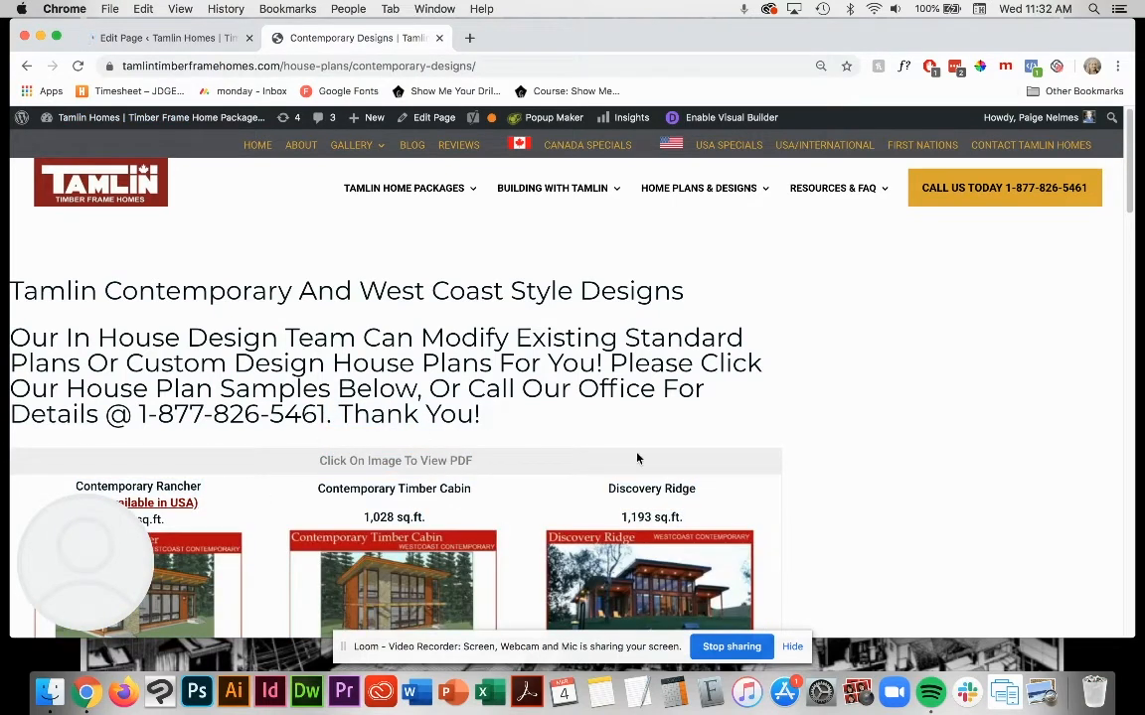
Step: Open the Contemporary Designs draft's permalink in a new tab and bring up its preview
click(149, 38)
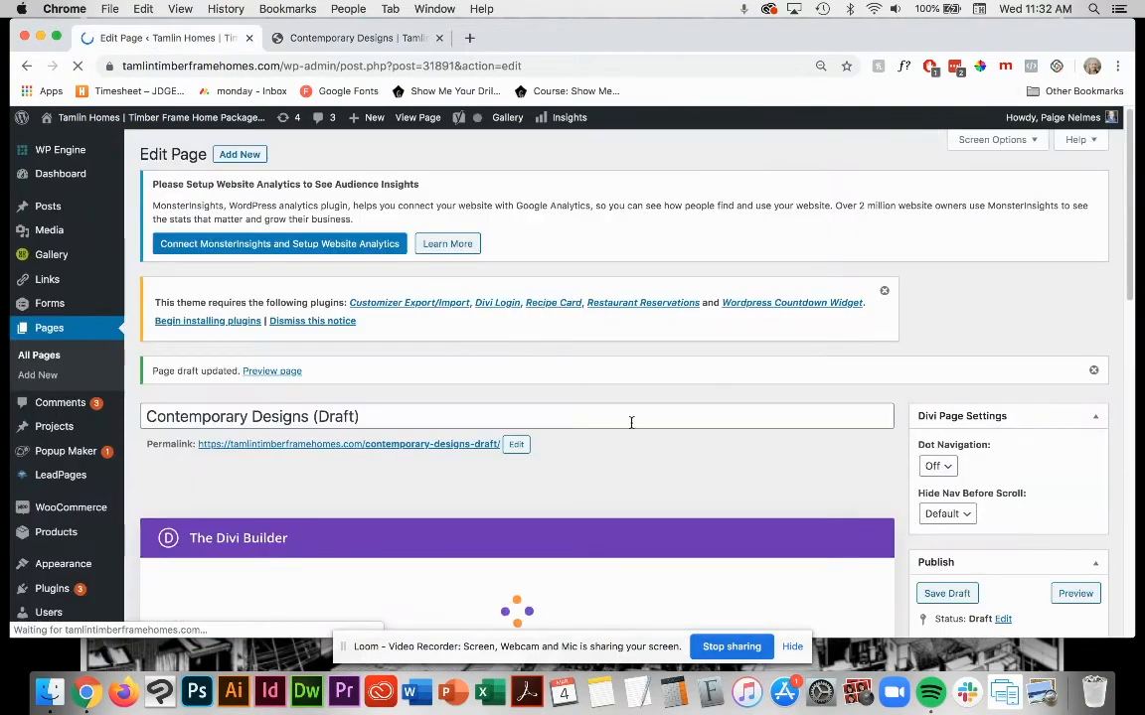
scroll(616, 398, down, 2)
scroll(648, 398, down, 2)
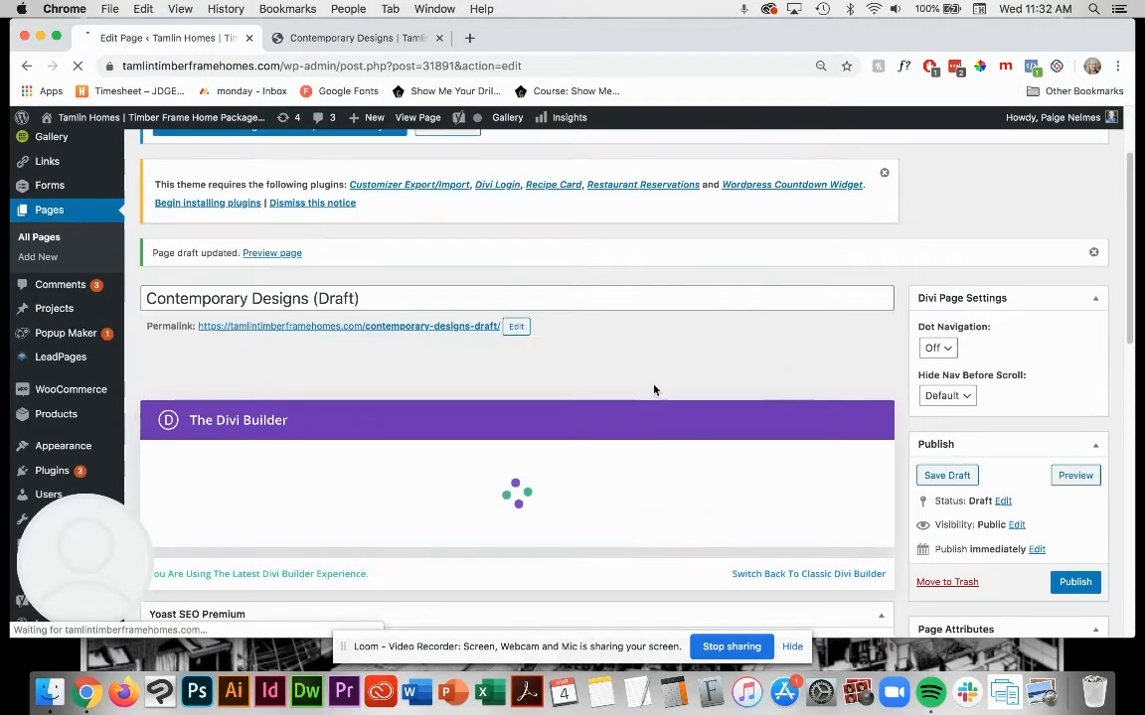
right_click(406, 329)
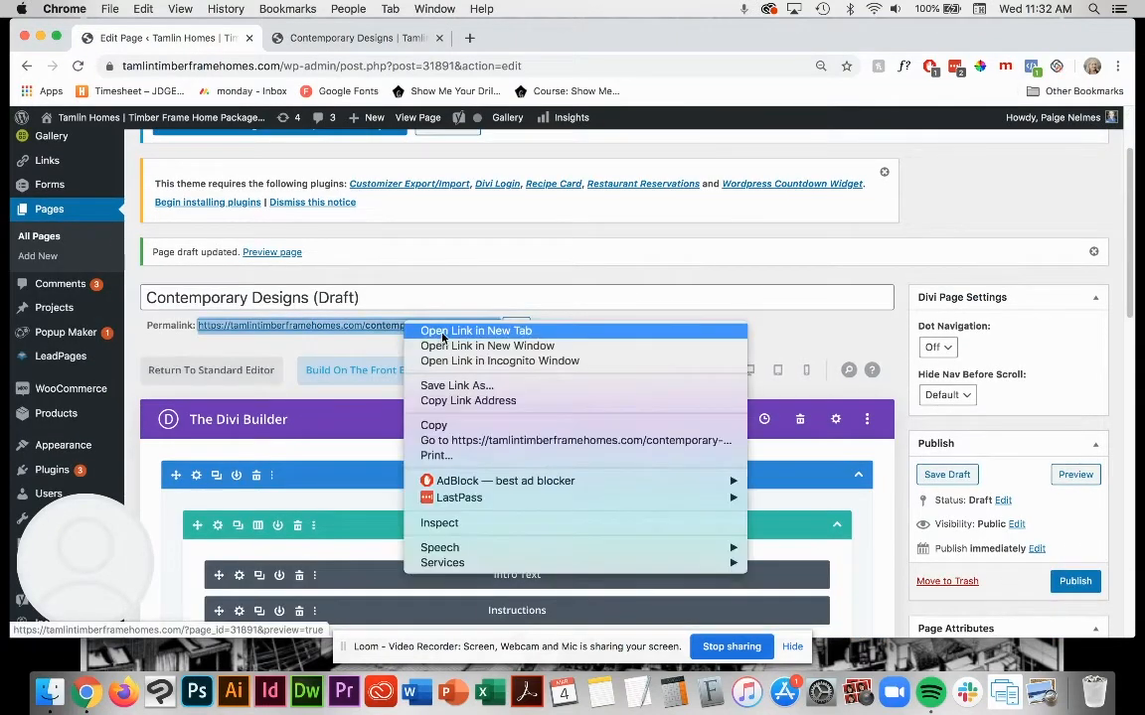
click(443, 334)
click(526, 38)
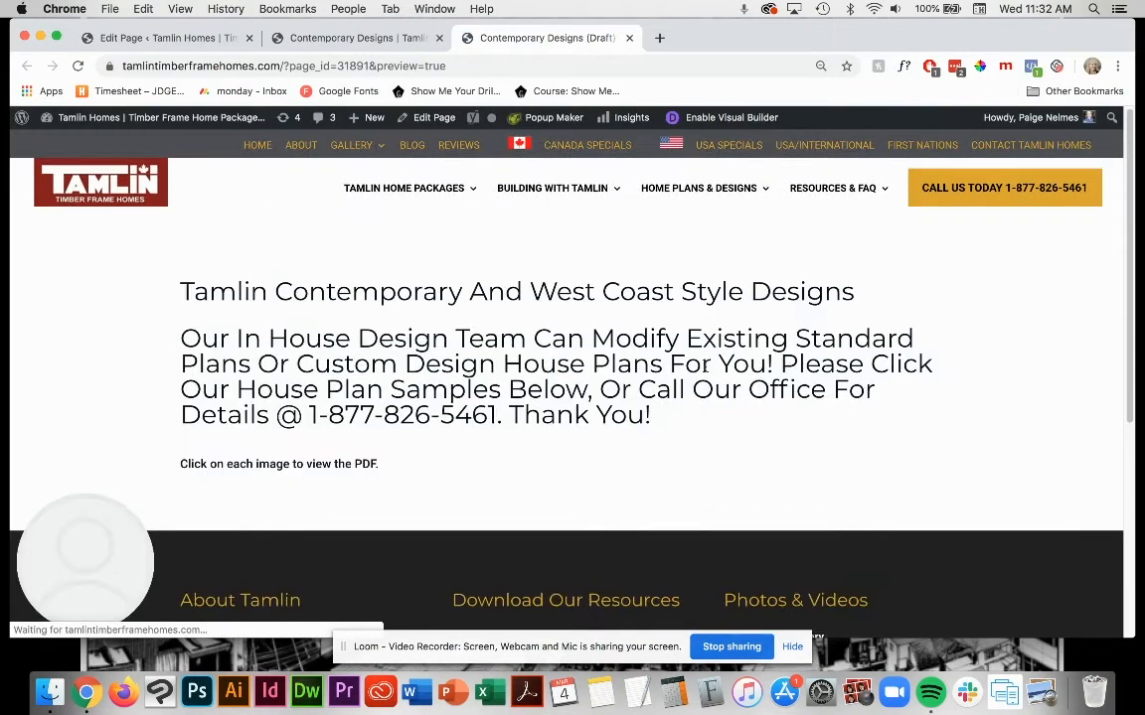
Step: Compare the alignment of the draft preview's intro and instruction text with the live Contemporary Designs page
drag(365, 463, 154, 435)
drag(331, 446, 182, 279)
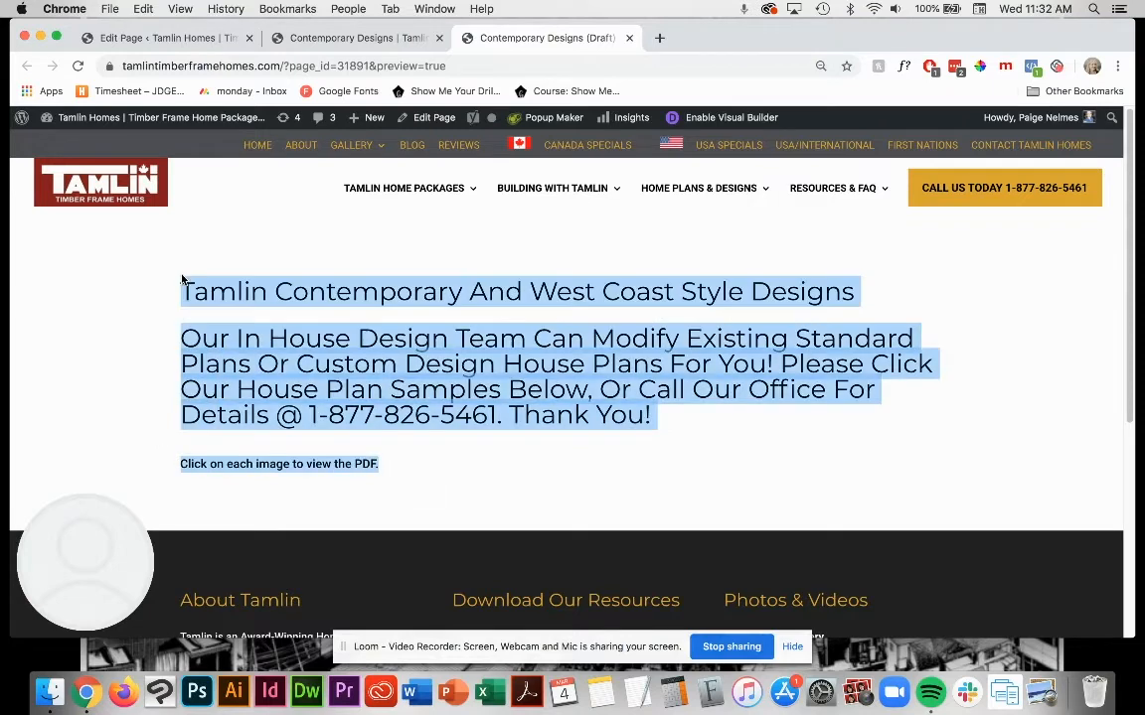
click(489, 391)
click(368, 38)
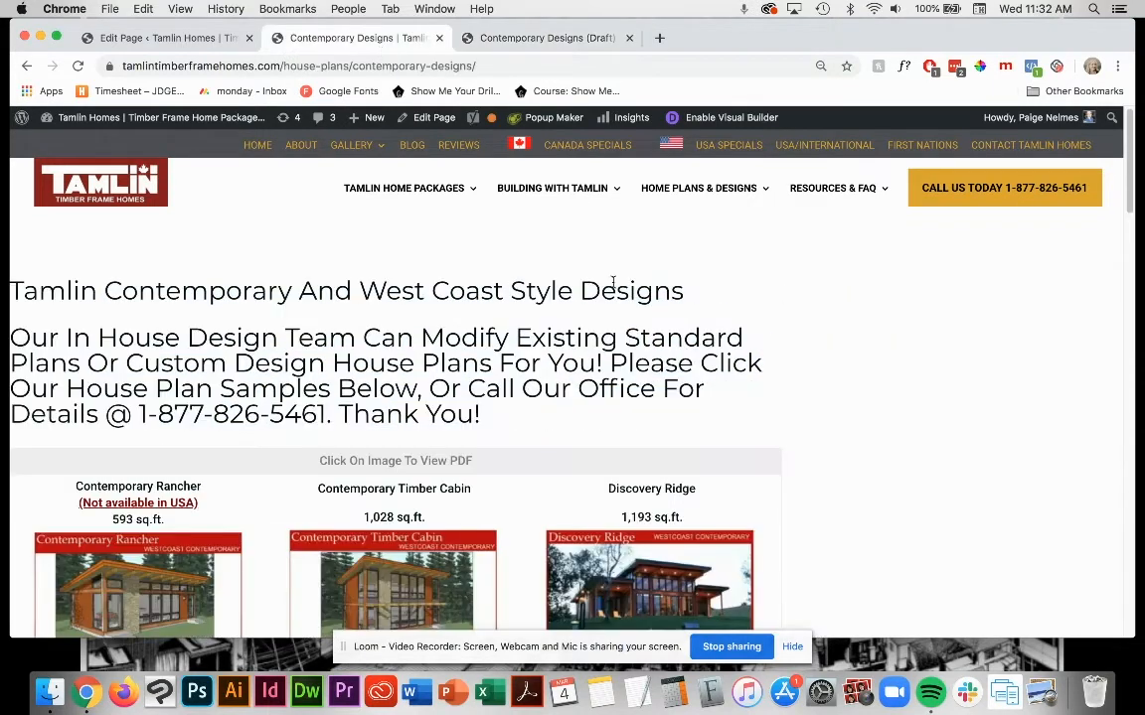
click(534, 40)
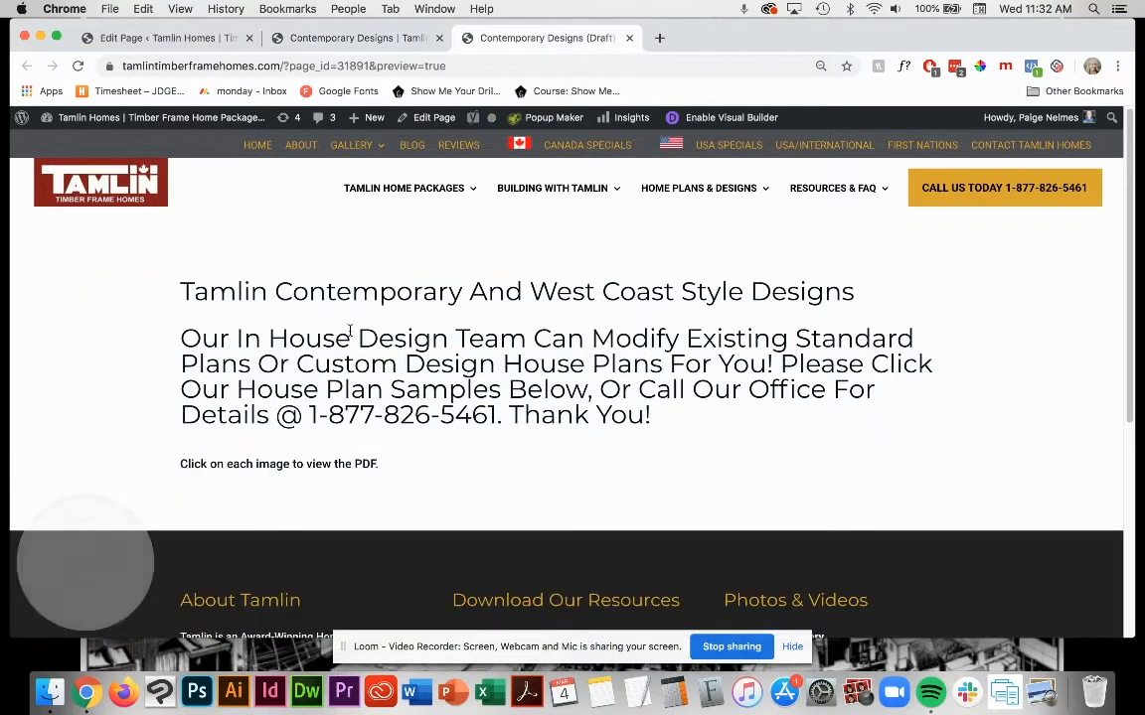
drag(164, 260, 605, 460)
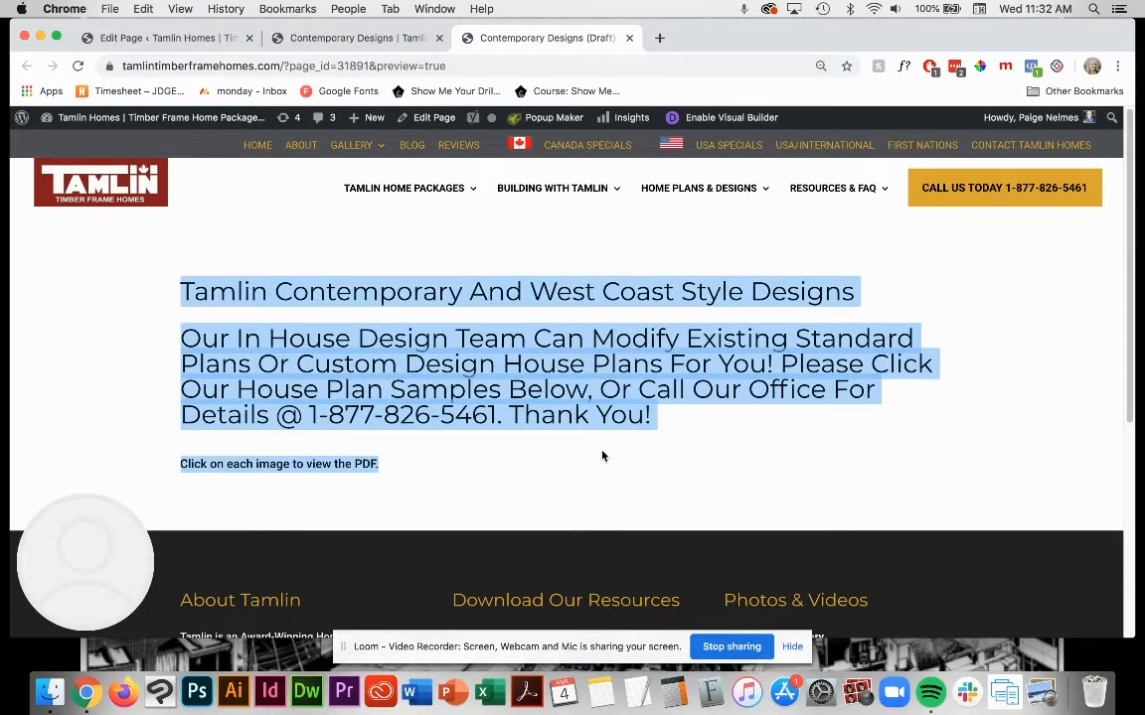
mouse_move(447, 199)
click(298, 251)
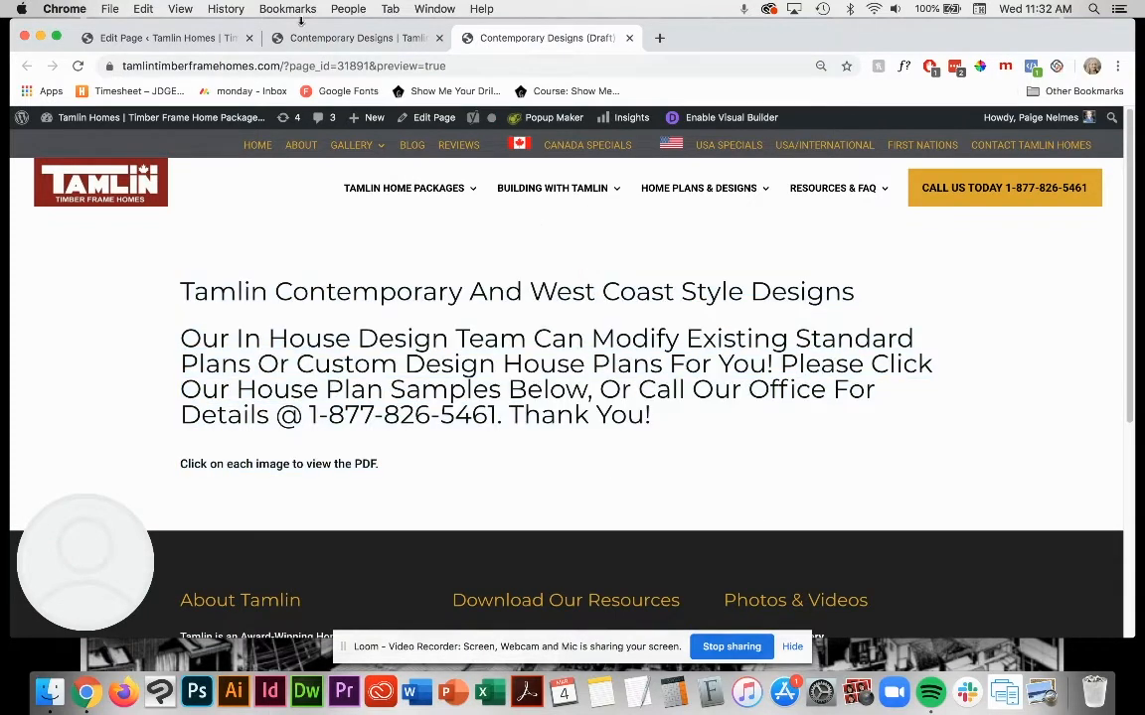
click(308, 35)
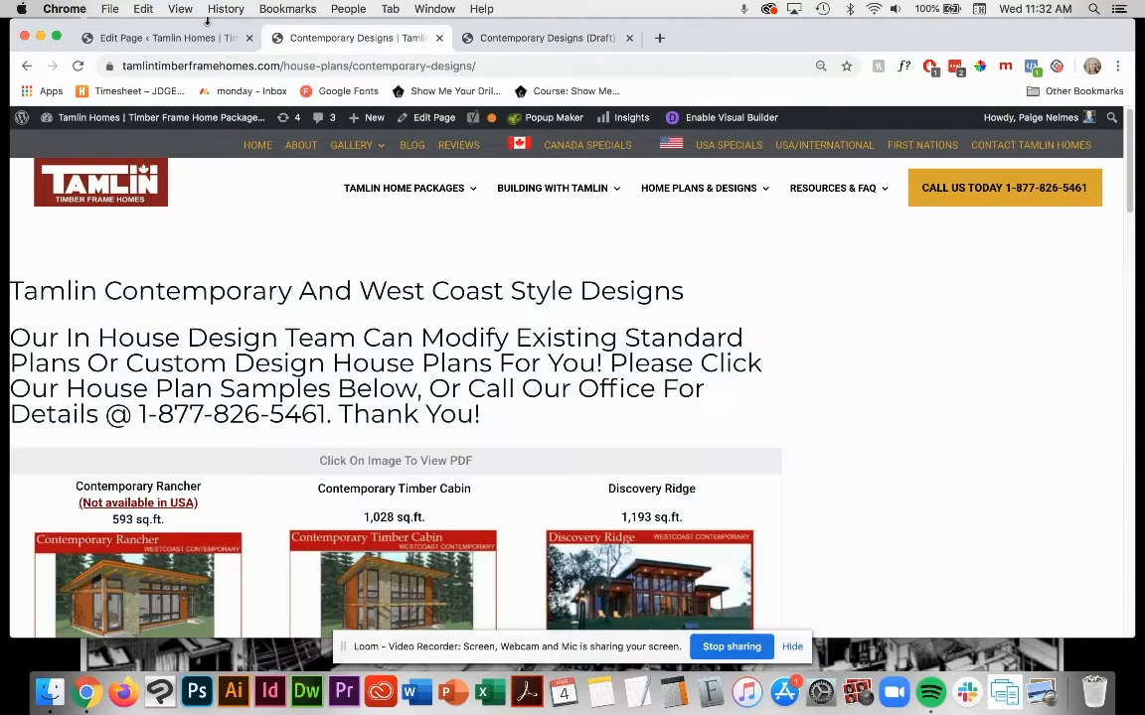
Step: Try centre-aligning both headings in the Intro Text module, and discard the change
click(151, 38)
scroll(517, 417, down, 3)
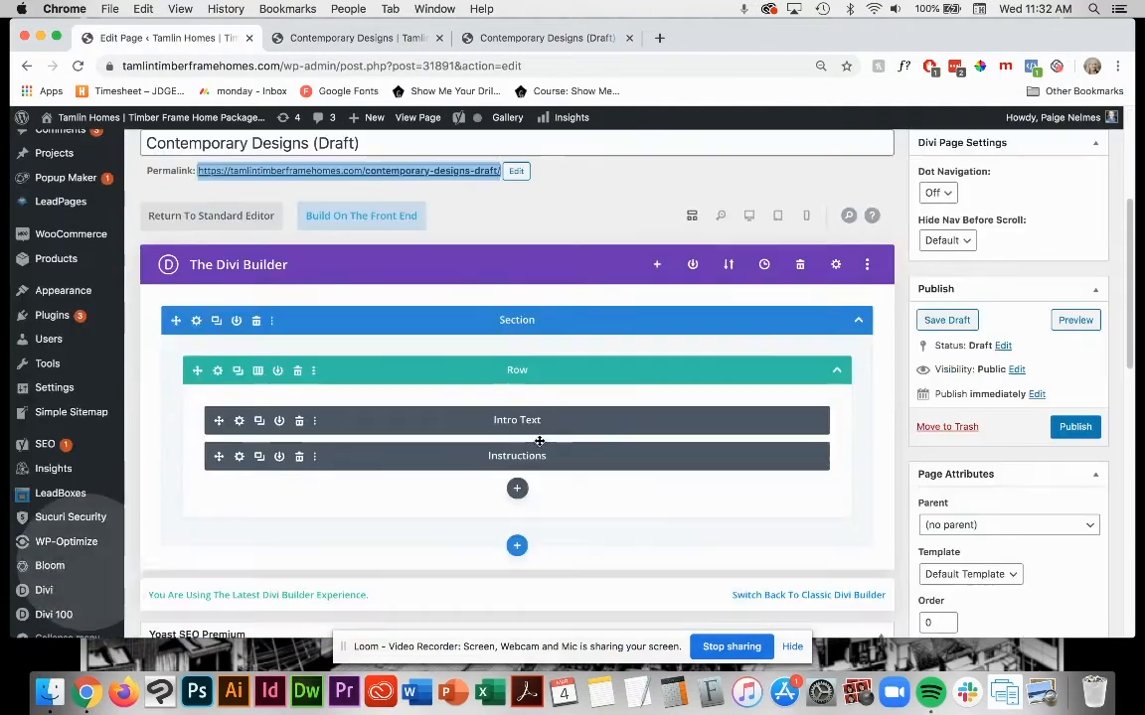
click(239, 421)
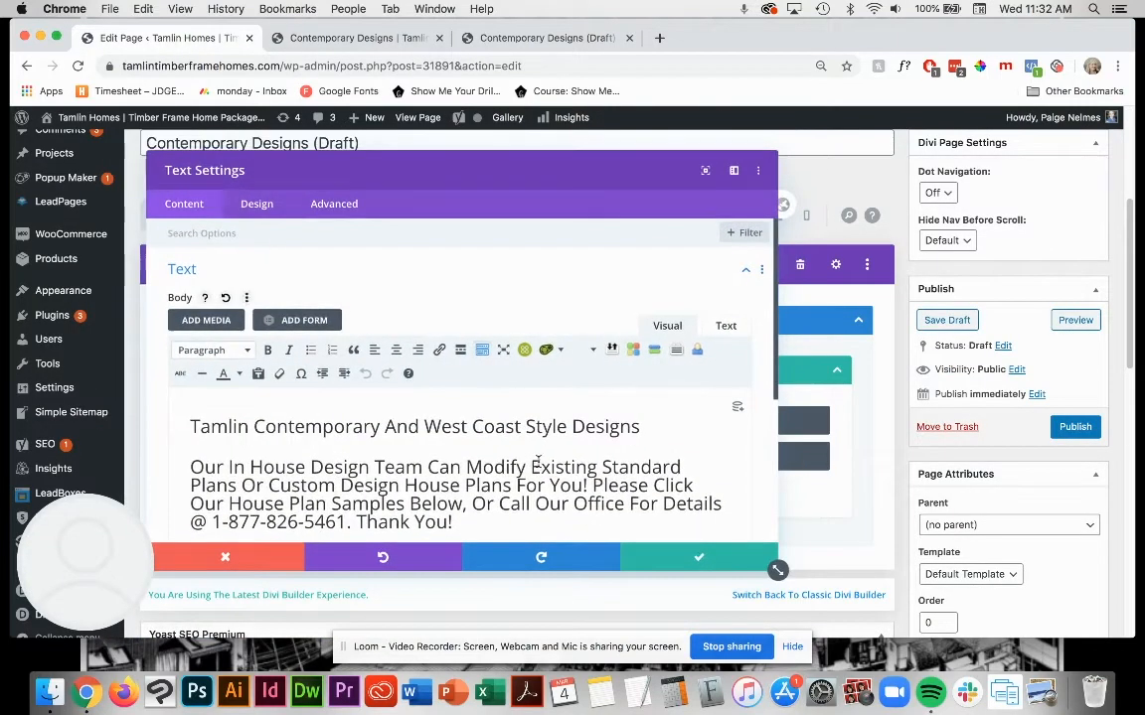
drag(475, 522, 173, 415)
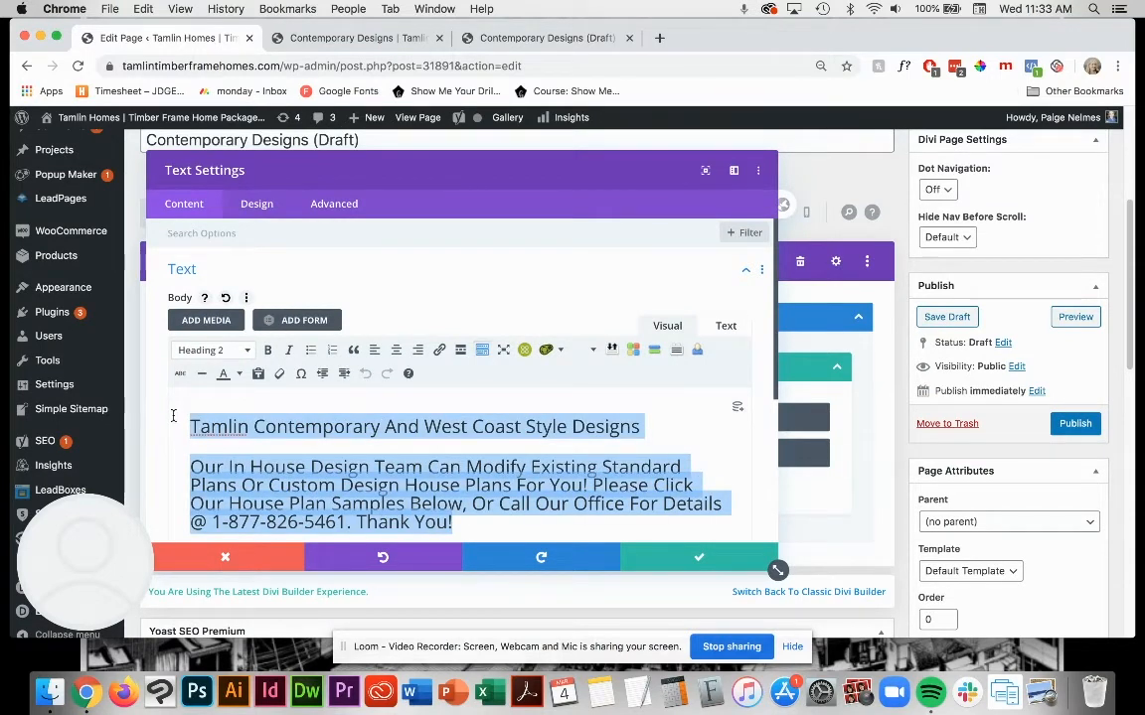
click(397, 351)
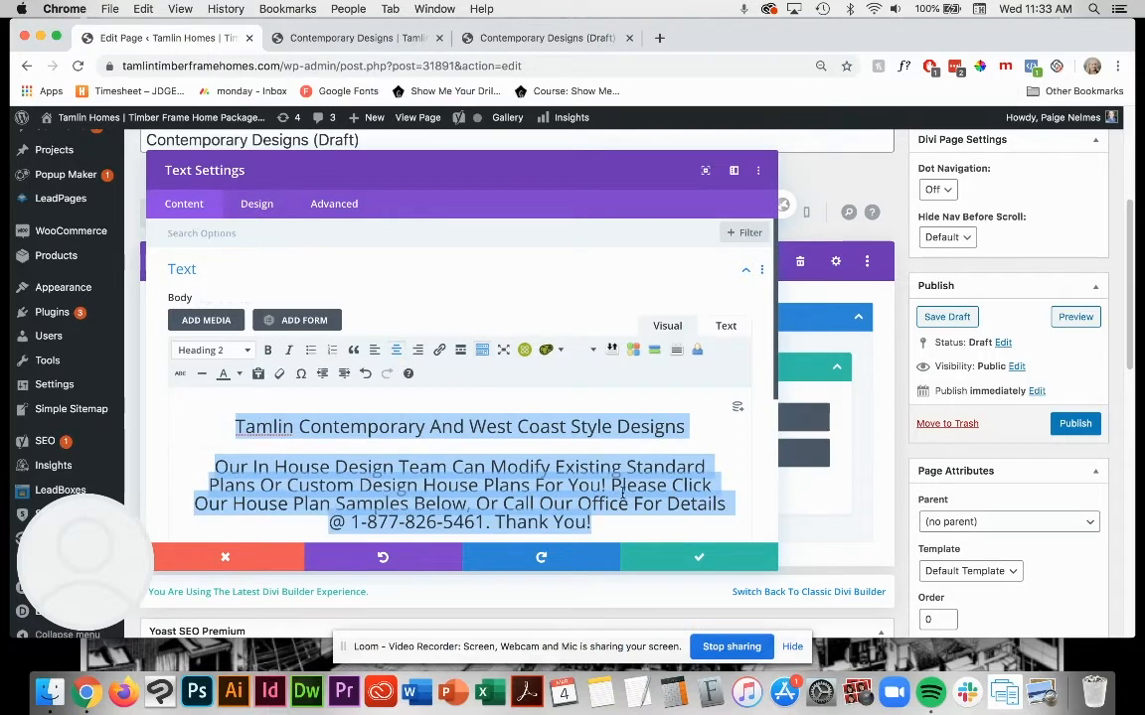
key(super+z)
click(225, 556)
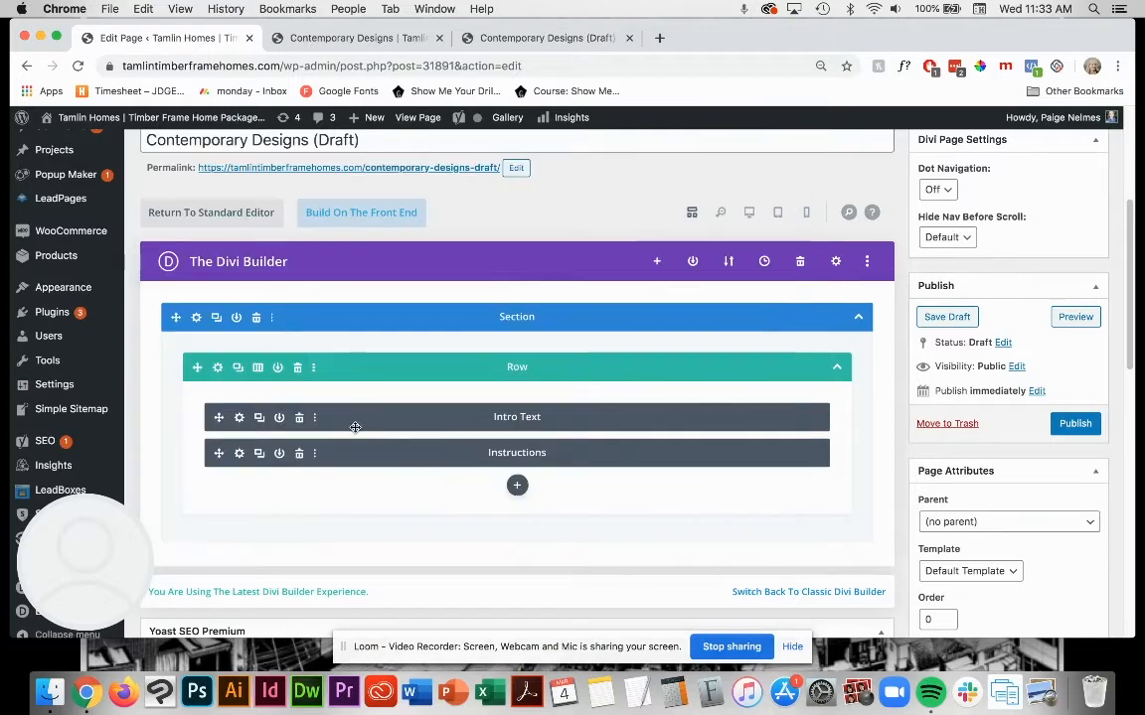
Step: Try centre-aligning the sentence in the Instructions module, and close its settings without saving
click(236, 454)
triple_click(225, 410)
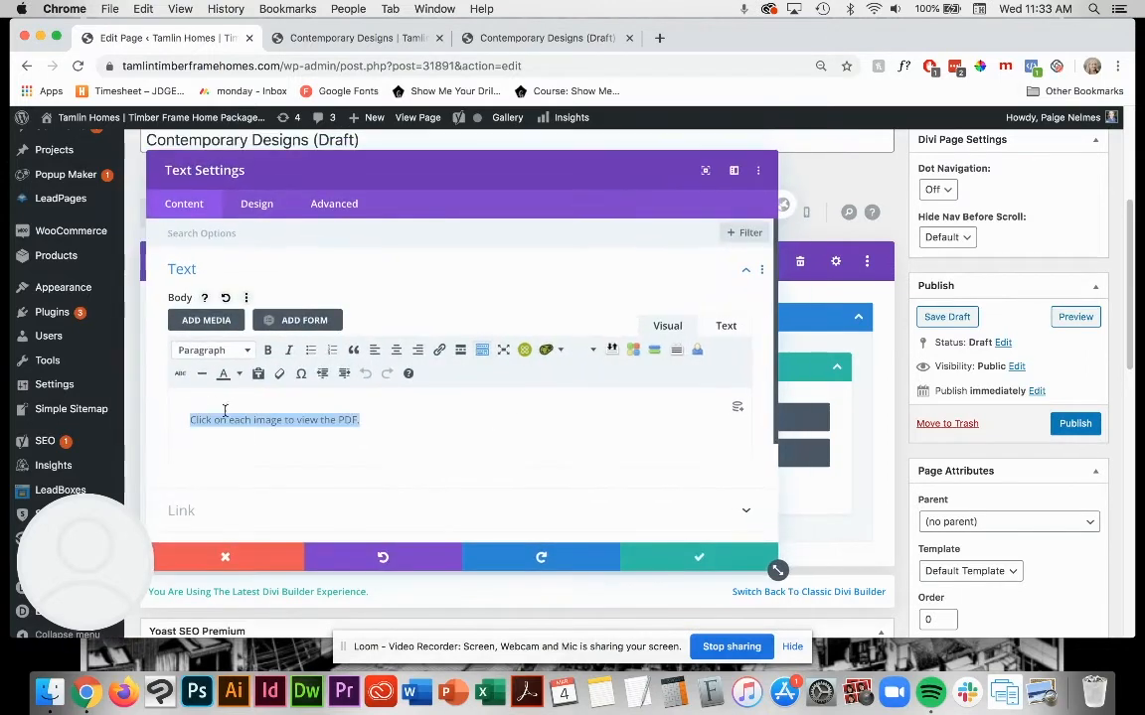
click(399, 353)
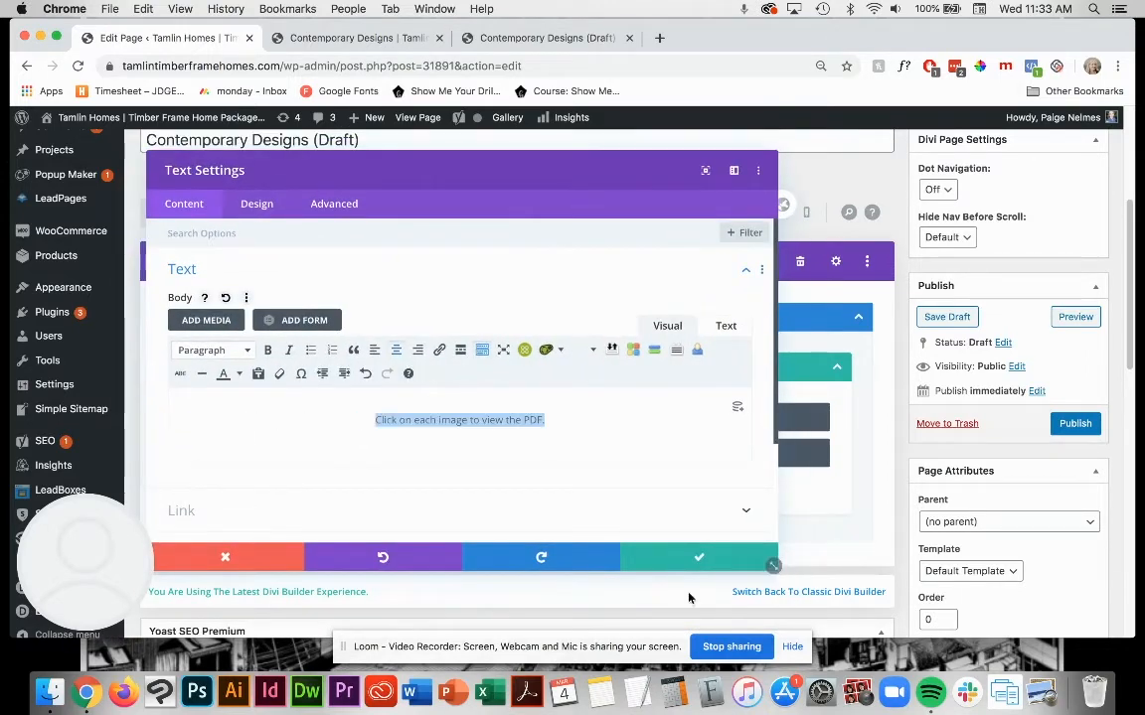
click(250, 562)
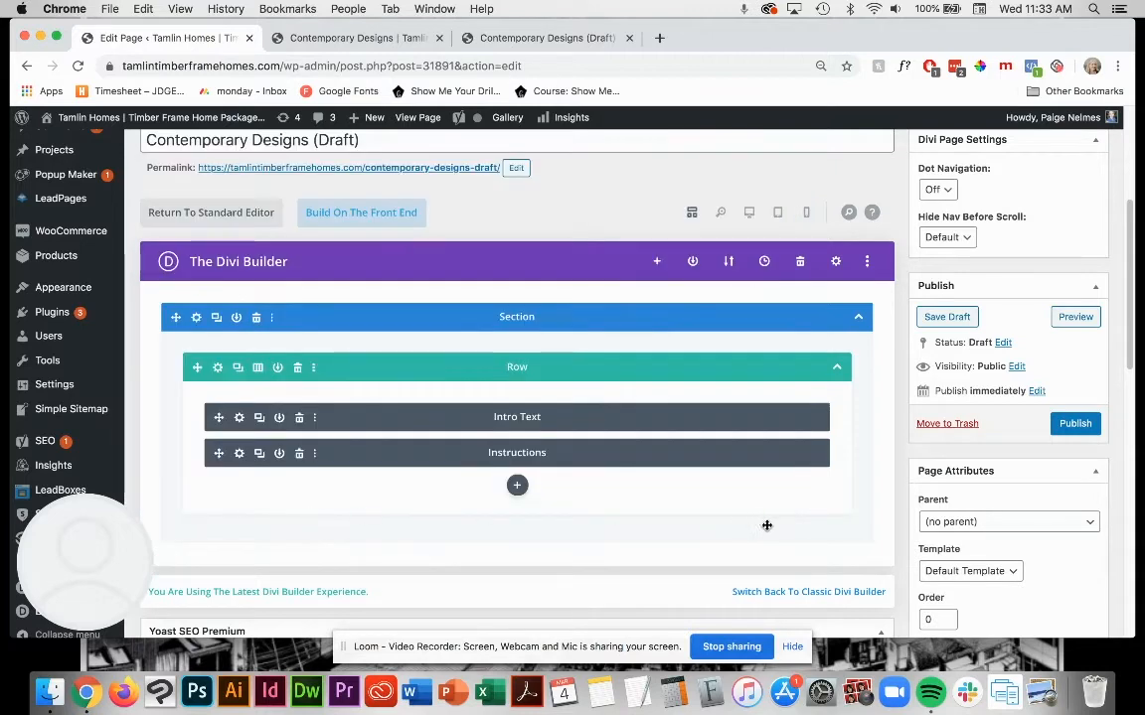
Step: Save the page draft and decline the incoming phone call
click(951, 317)
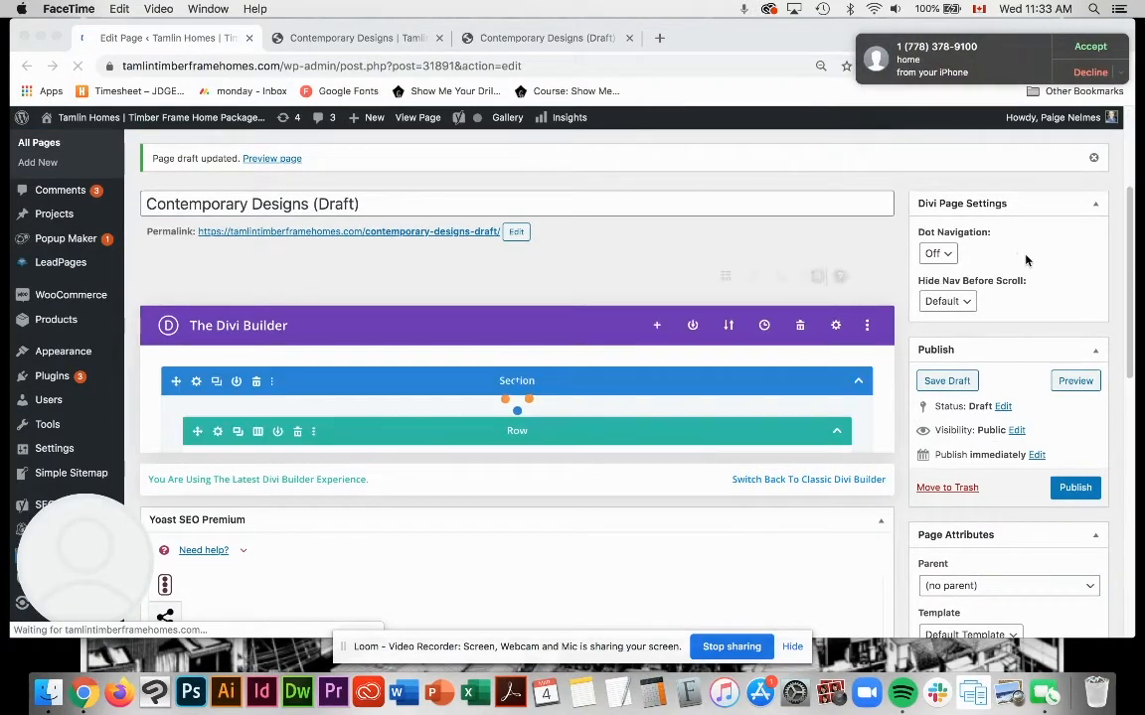
click(1088, 72)
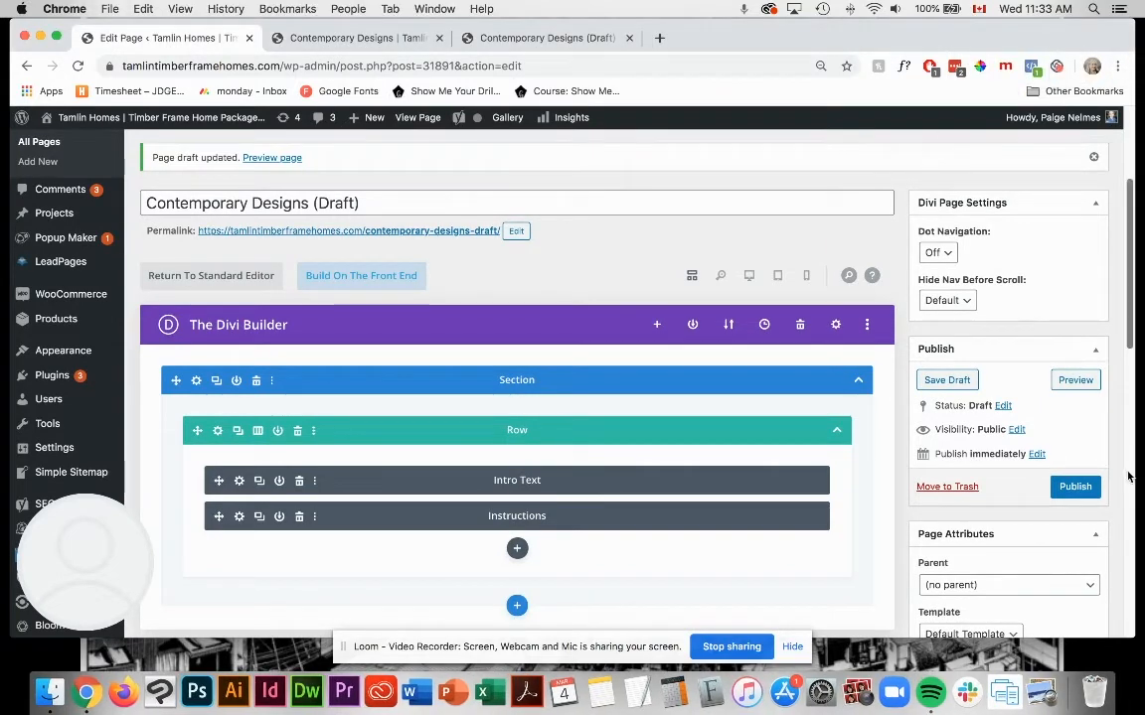
Step: Set the page's visibility to Private and update the page to publish it privately
scroll(1023, 467, down, 1)
scroll(1022, 468, down, 1)
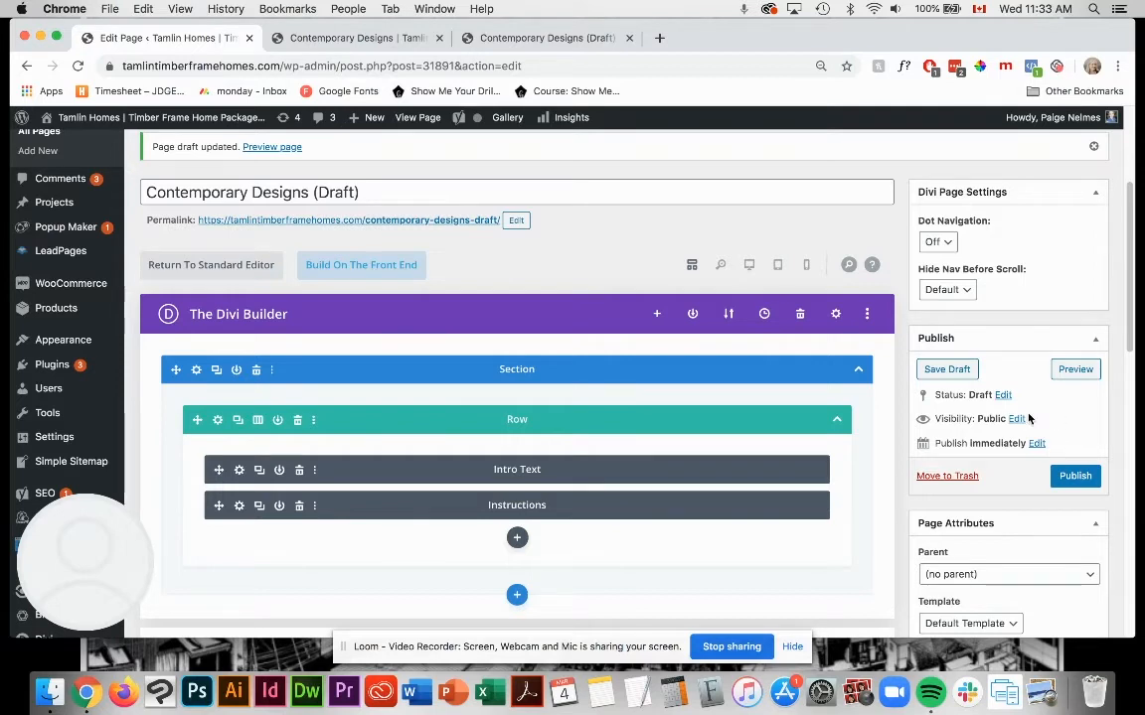
scroll(989, 400, down, 1)
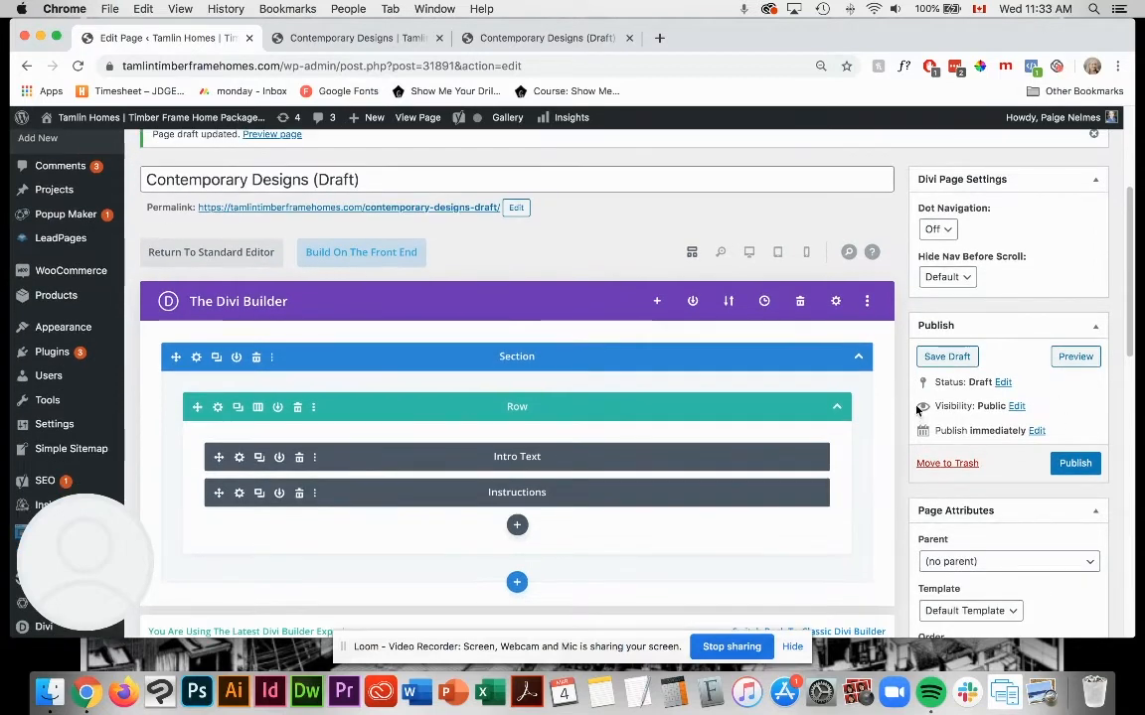
click(1016, 407)
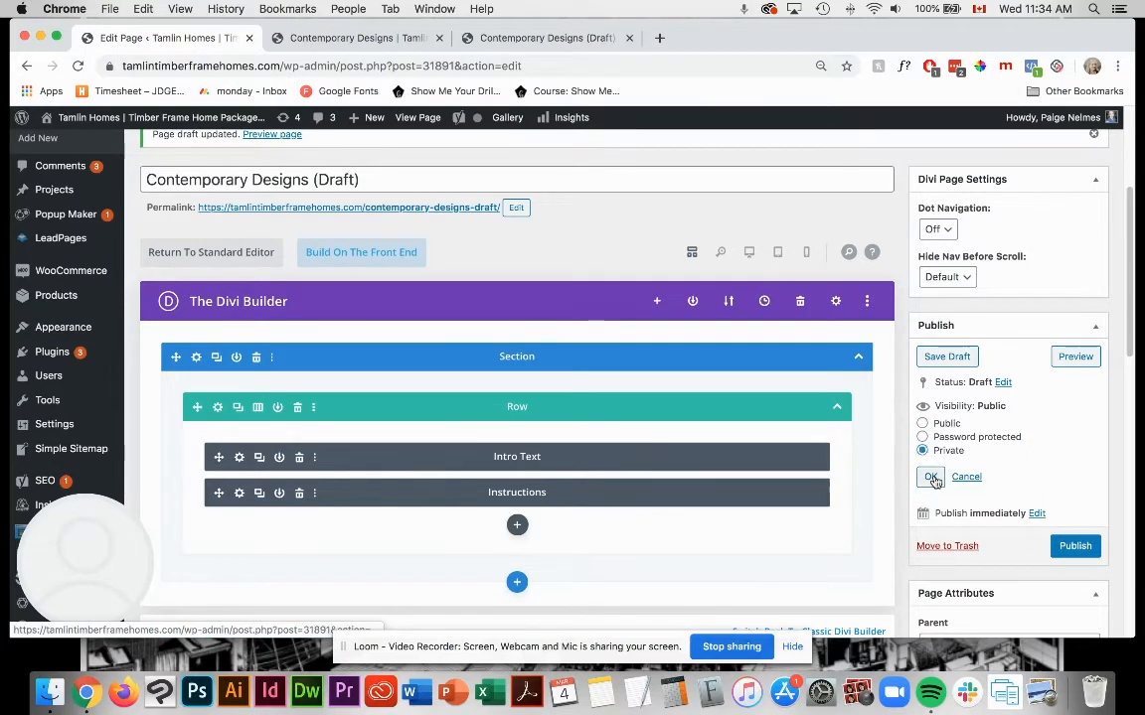
click(930, 477)
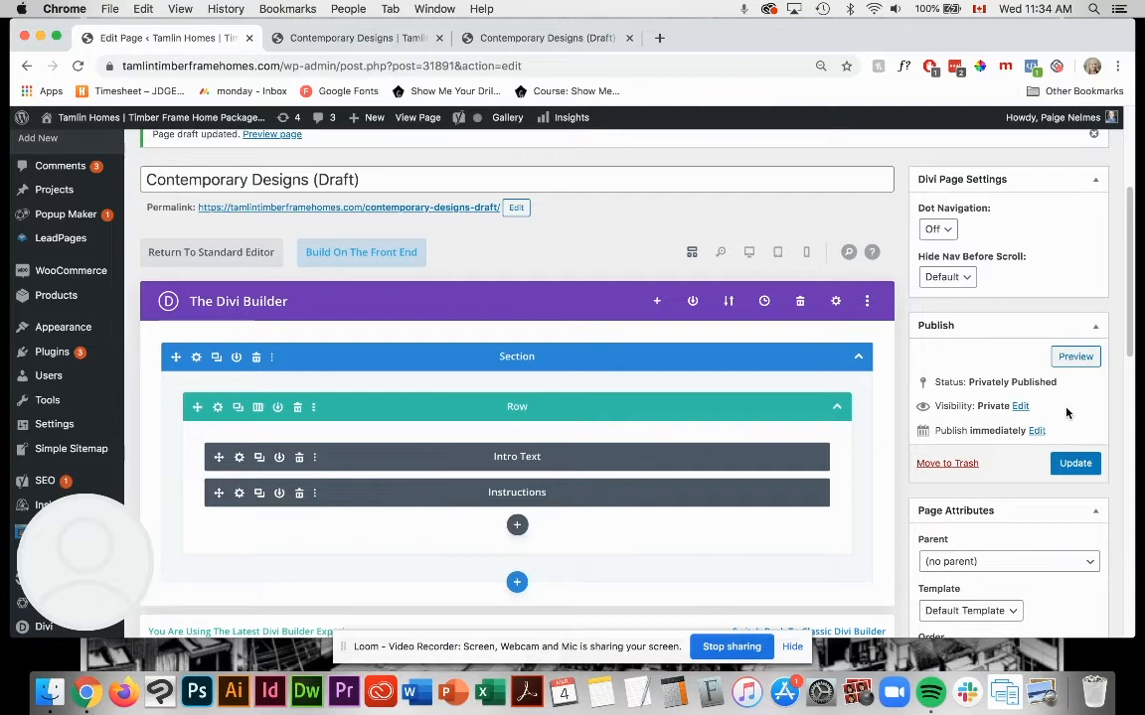
click(1077, 465)
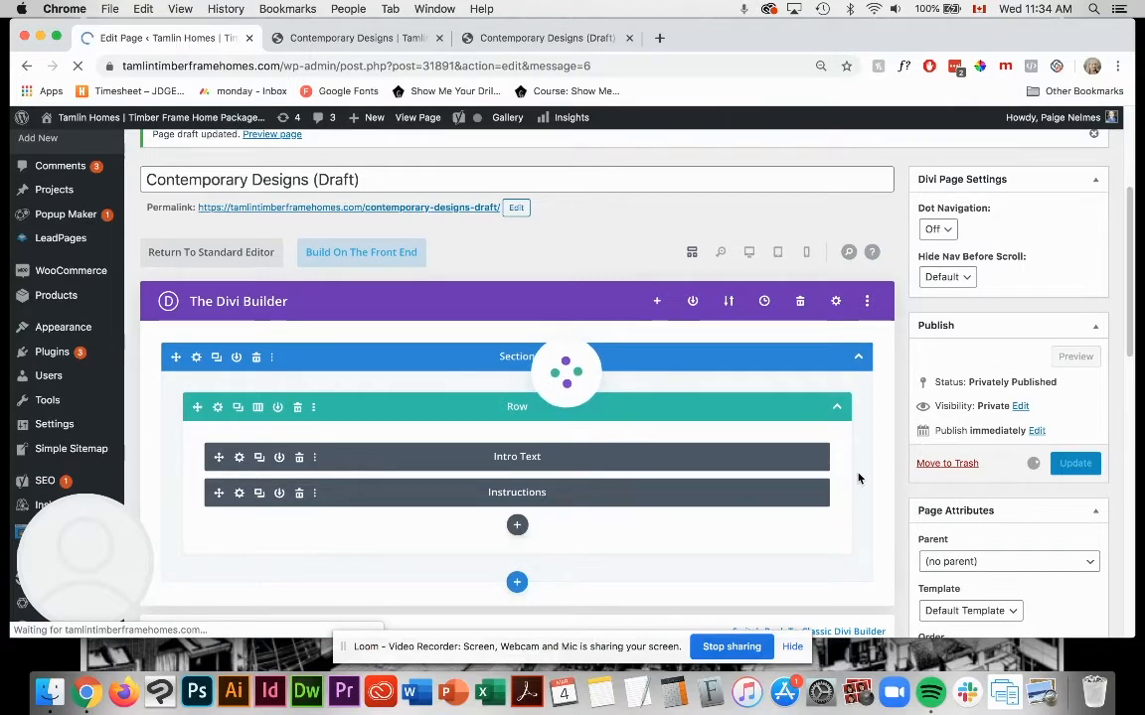
scroll(852, 452, down, 4)
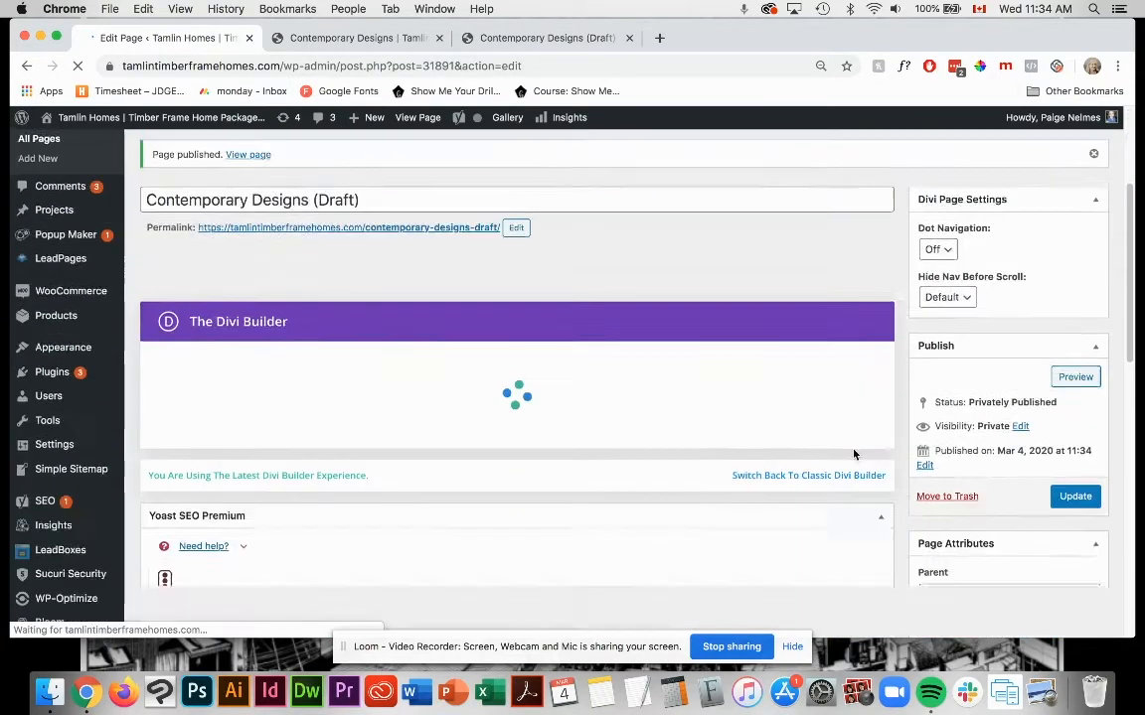
scroll(842, 447, up, 2)
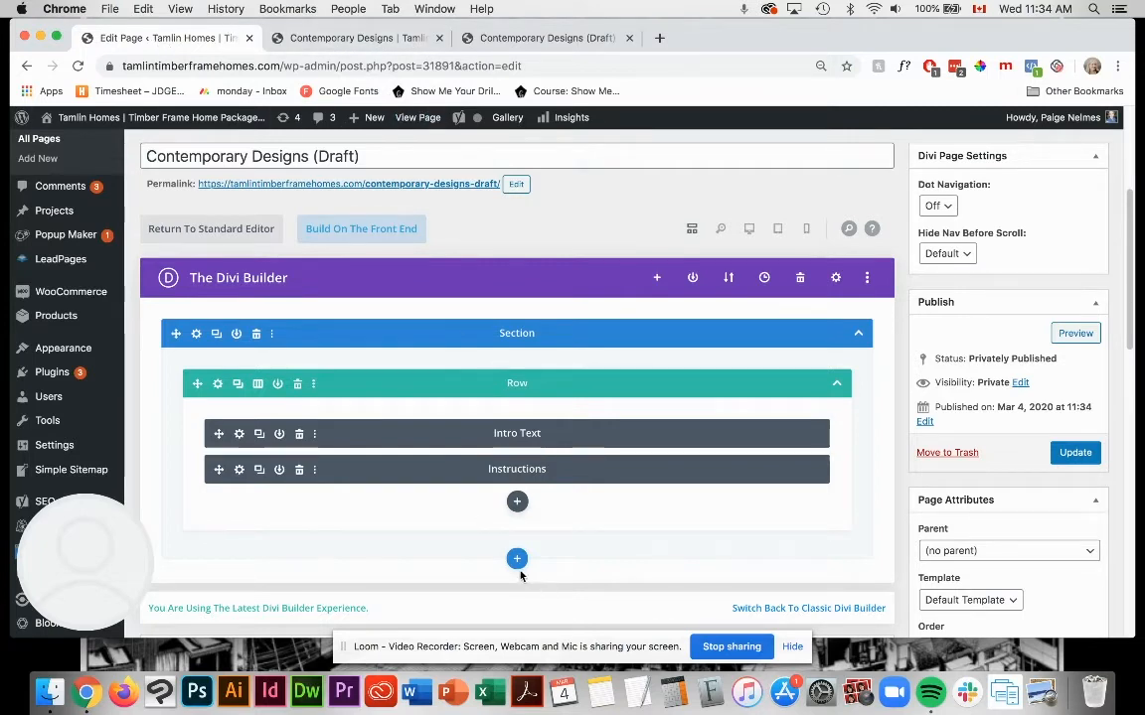
scroll(519, 556, down, 2)
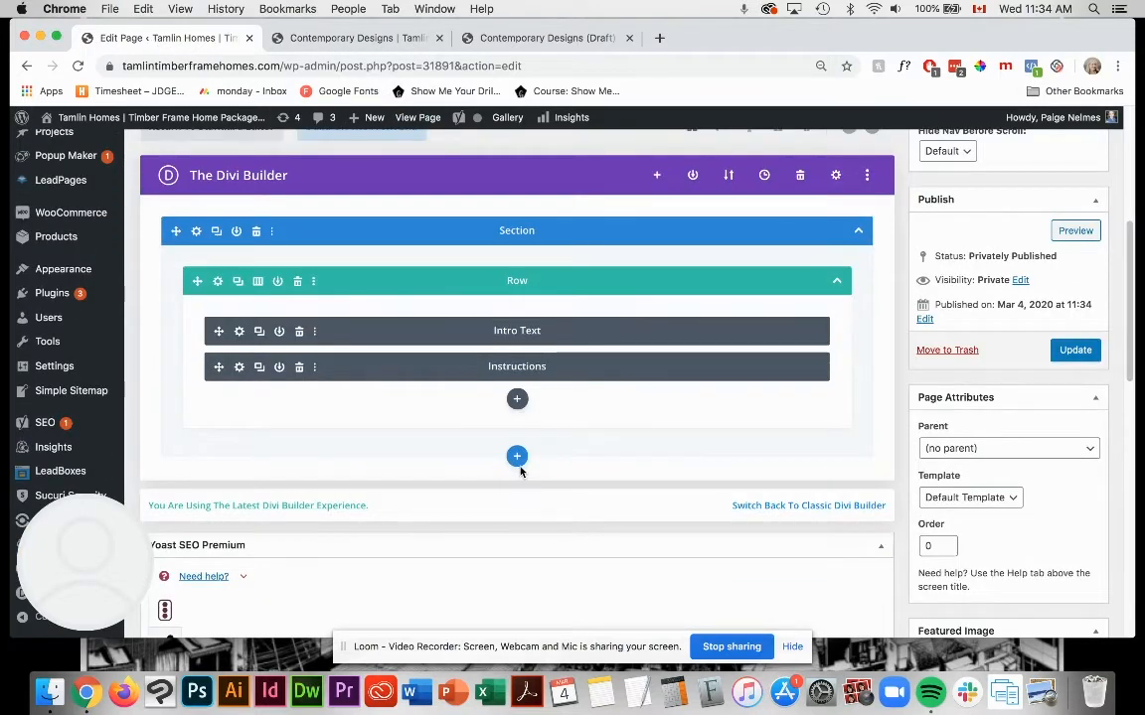
click(516, 400)
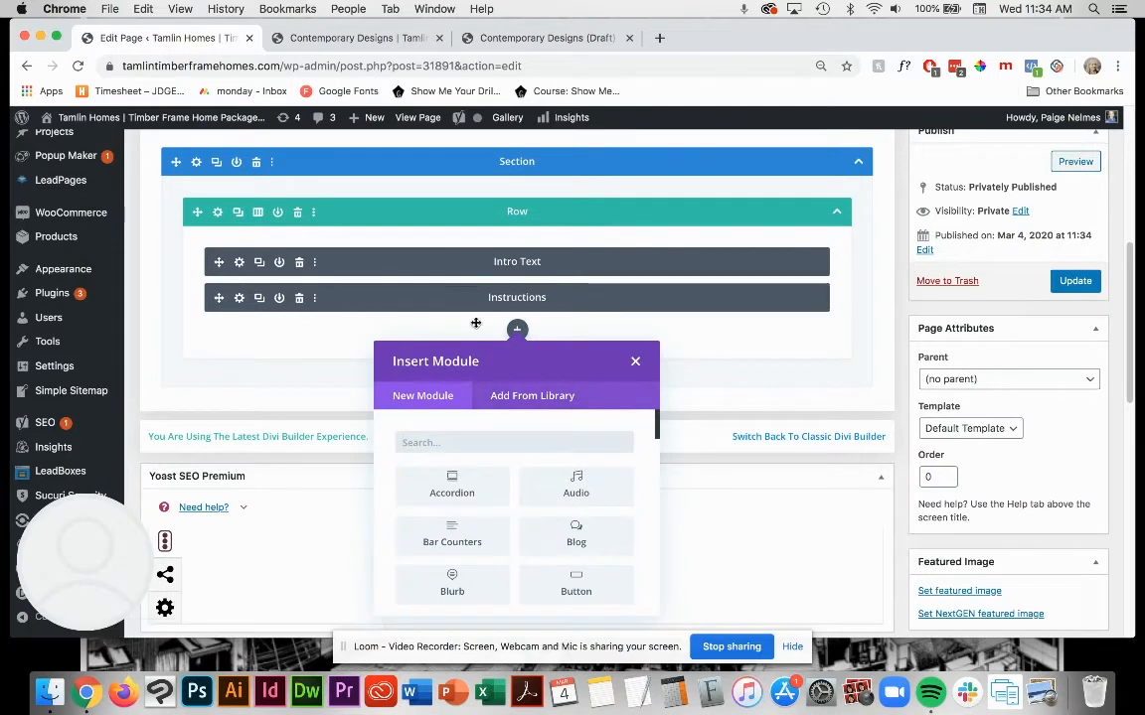
click(637, 361)
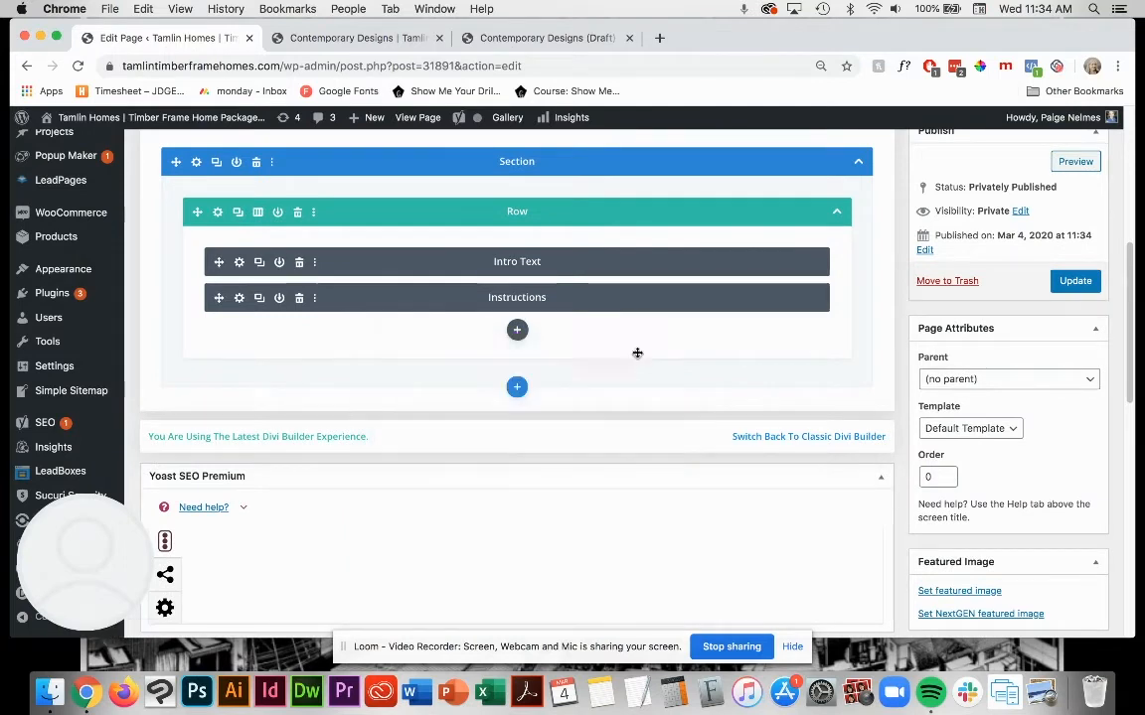
Step: Insert a regular section below the first one with a row of three equal columns
click(516, 388)
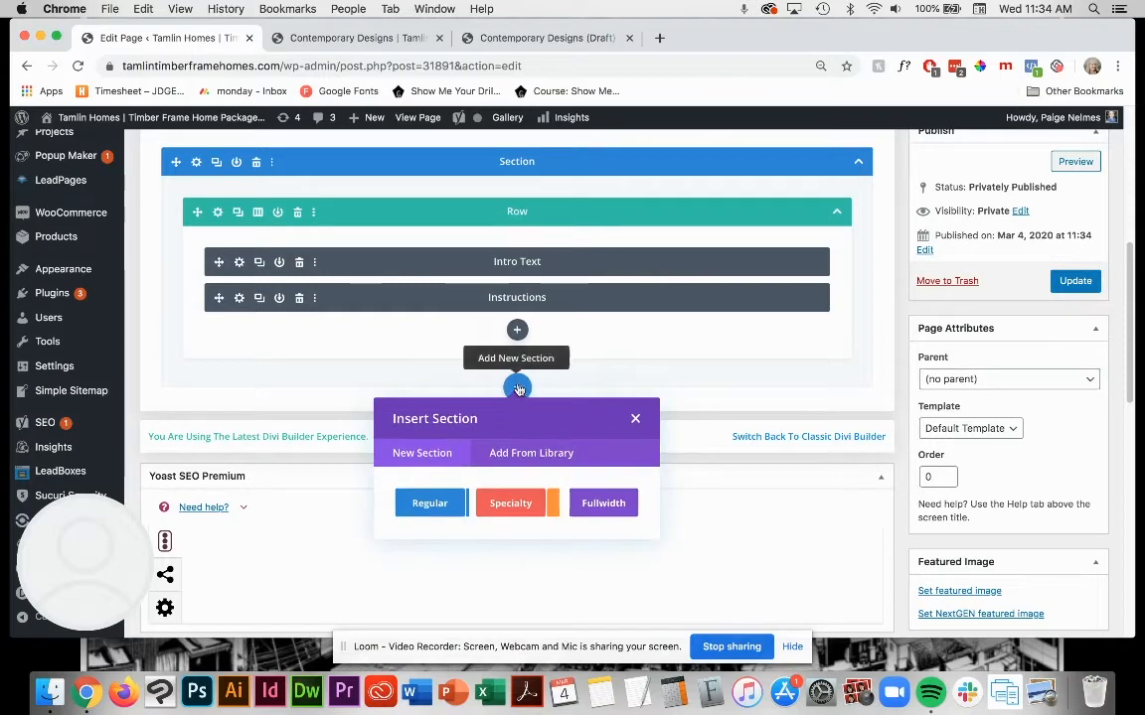
click(425, 505)
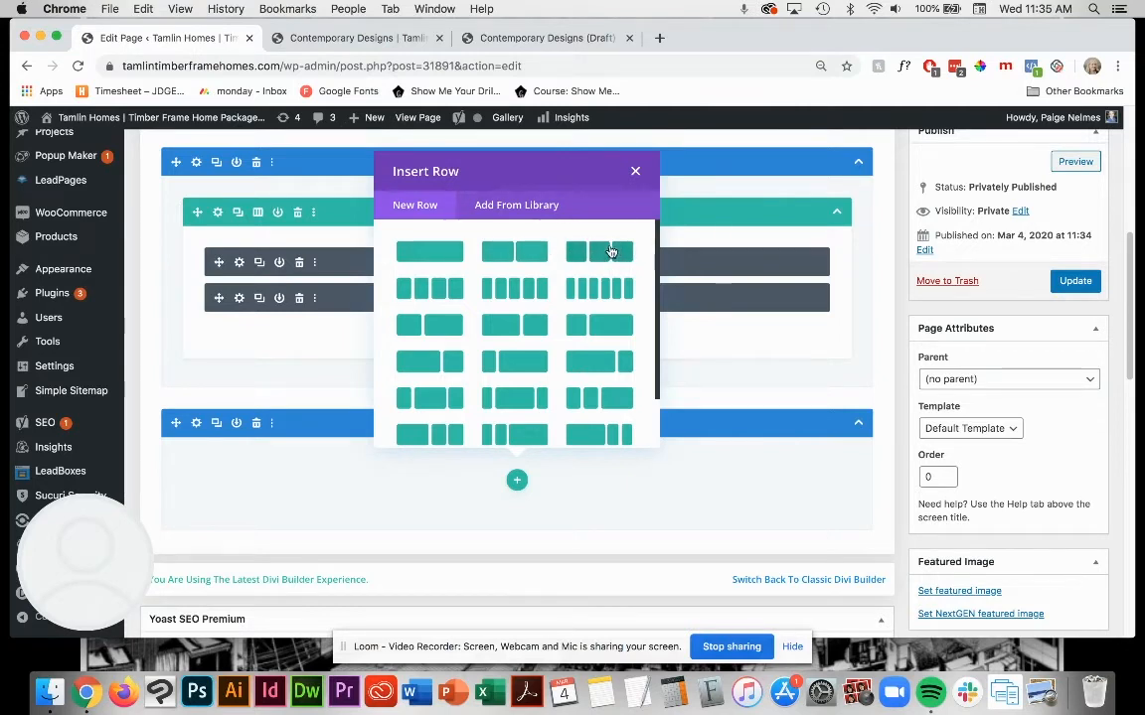
click(611, 252)
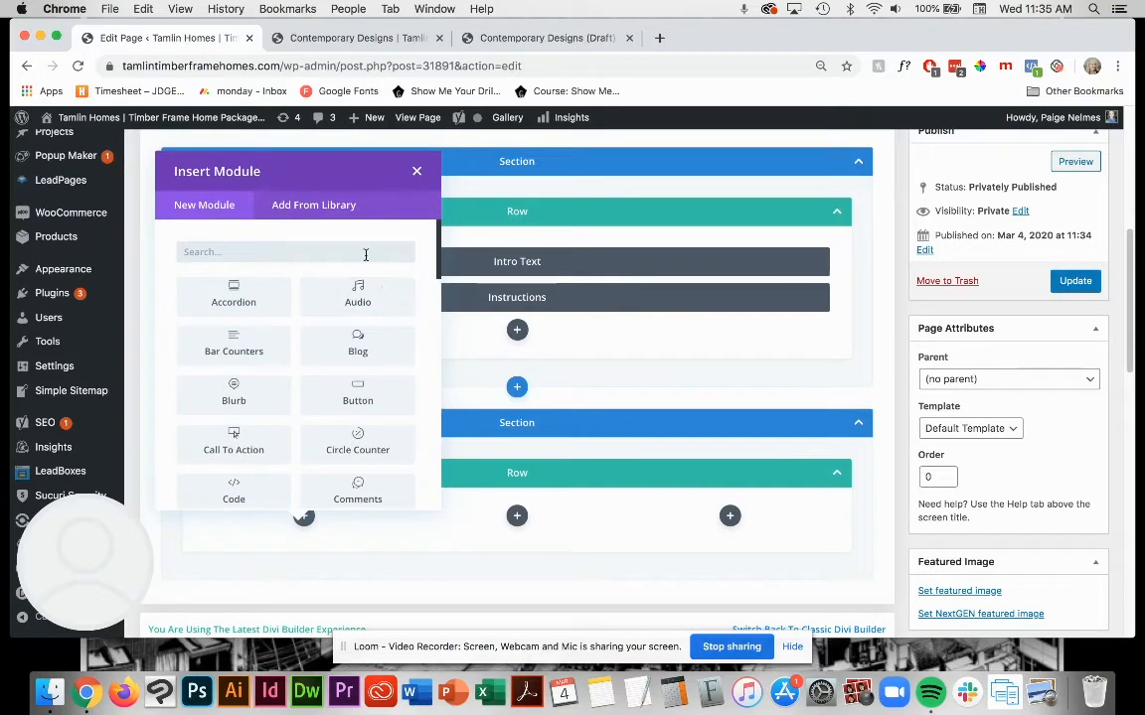
Step: Insert a Text module in the first column of the three-column row
scroll(318, 348, down, 5)
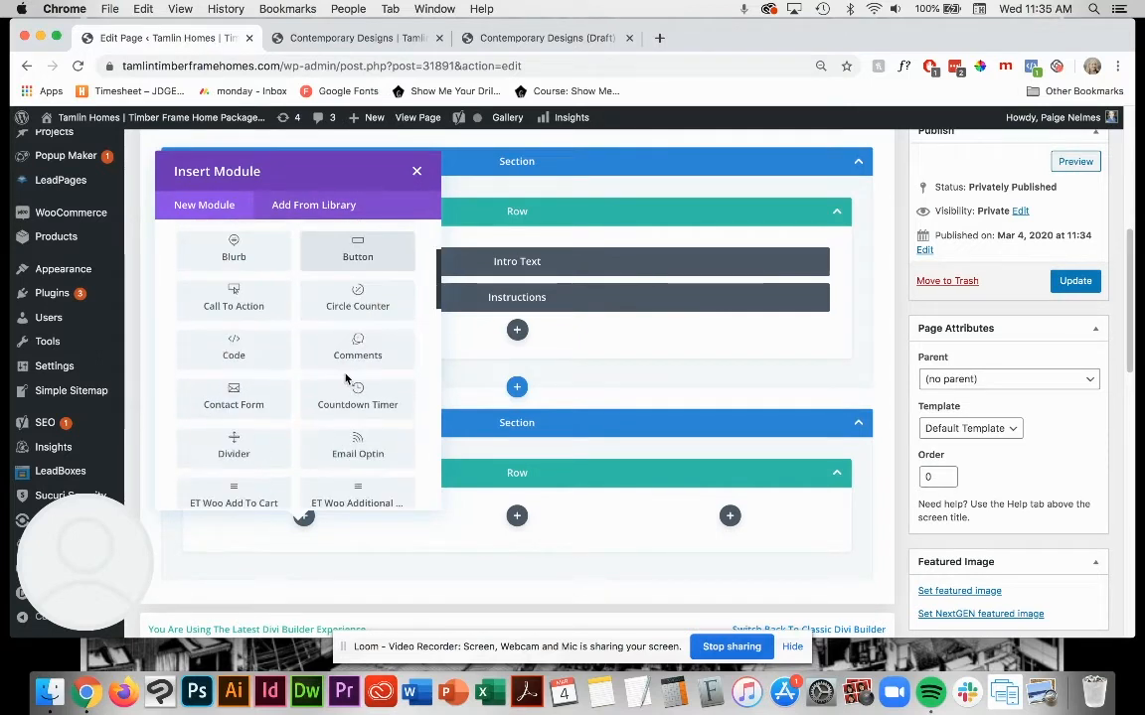
scroll(346, 378, down, 5)
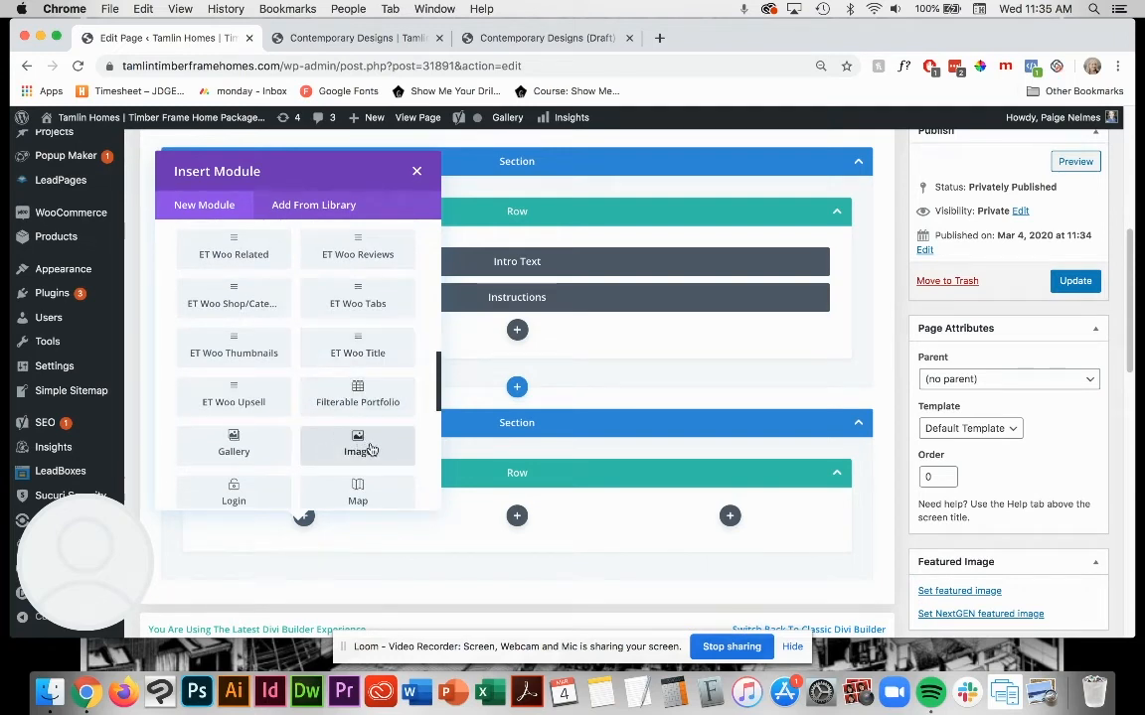
scroll(363, 392, down, 5)
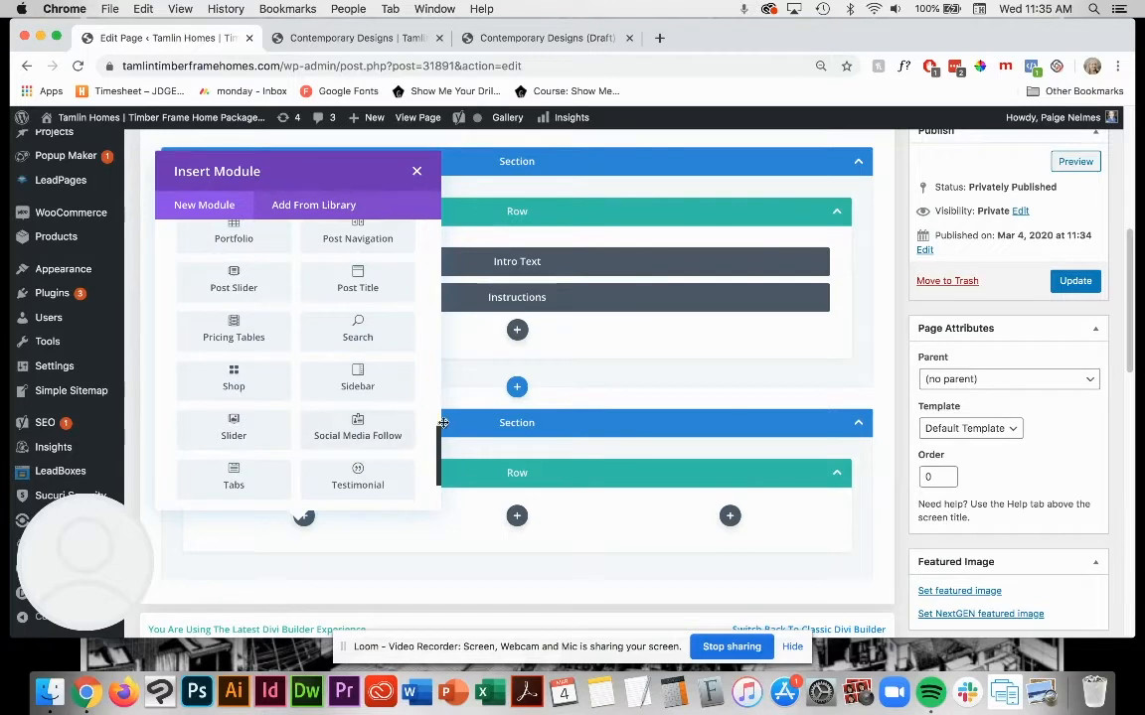
scroll(362, 410, down, 2)
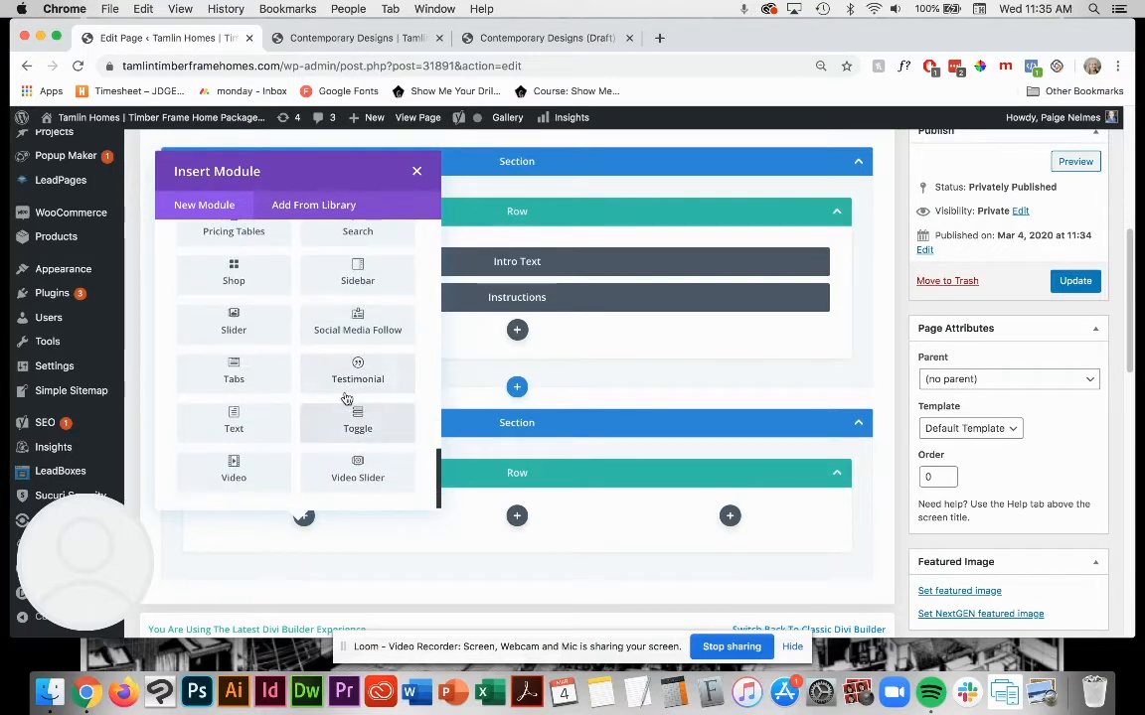
click(239, 423)
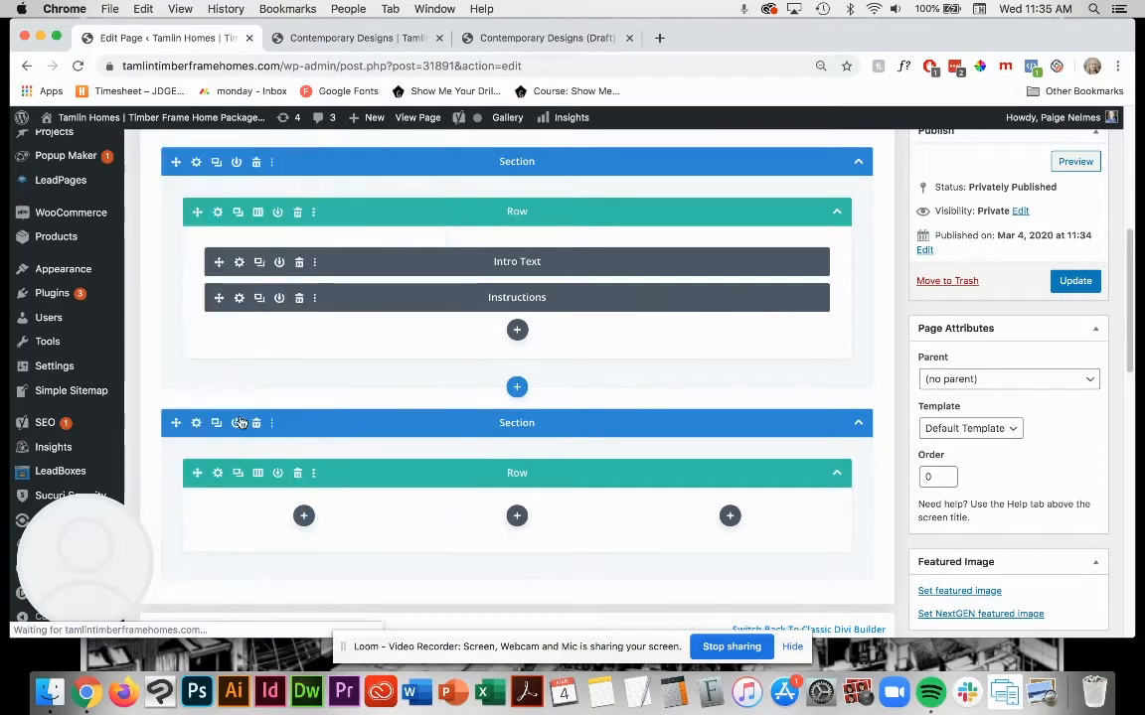
Step: Check the plan captions on the existing Contemporary Designs page, and copy both lines of orcas-island-text.txt into the Text module's body
click(299, 38)
scroll(227, 333, down, 5)
scroll(227, 333, up, 2)
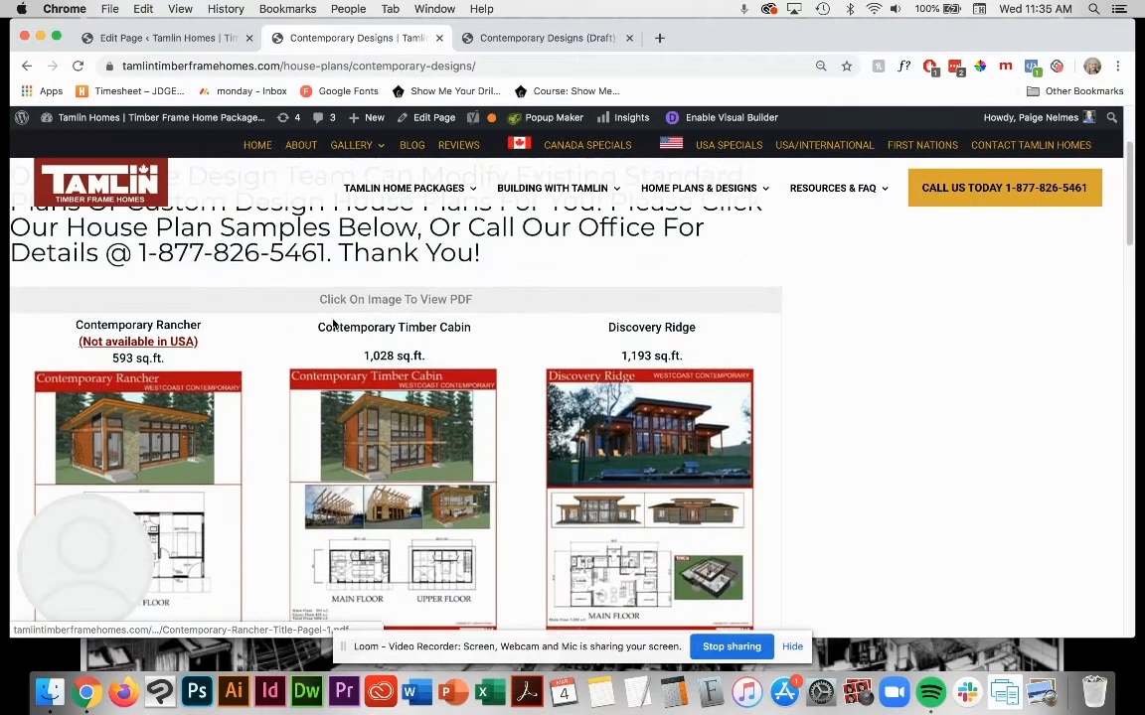
drag(316, 327, 480, 361)
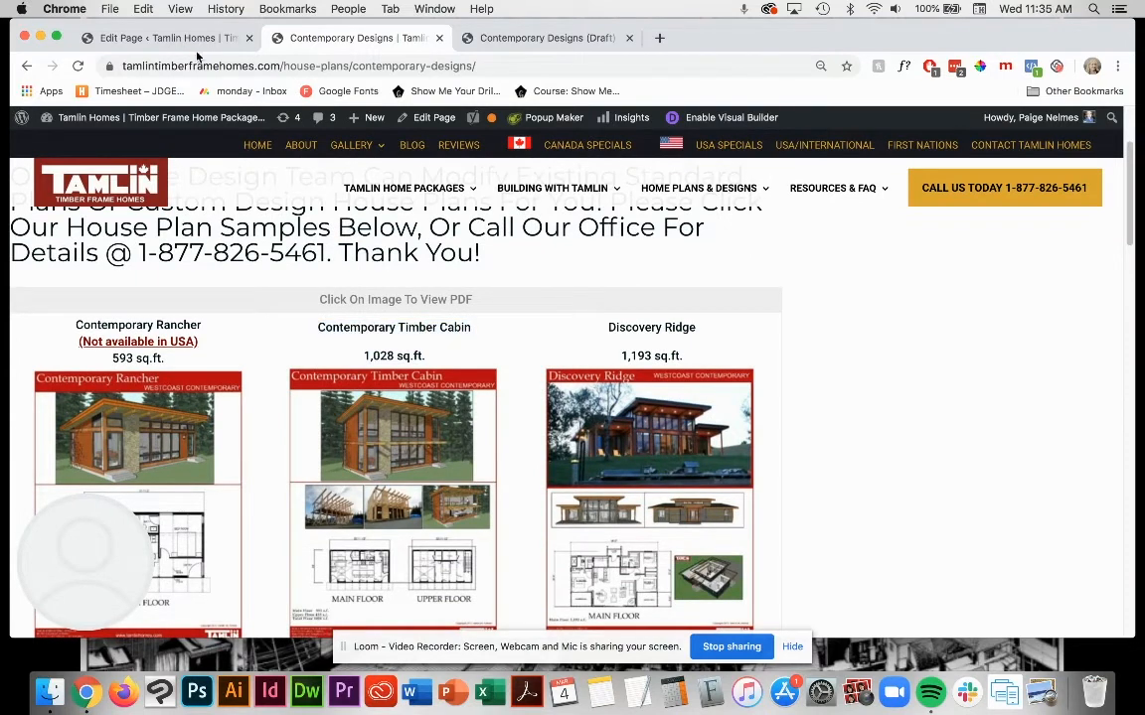
click(169, 38)
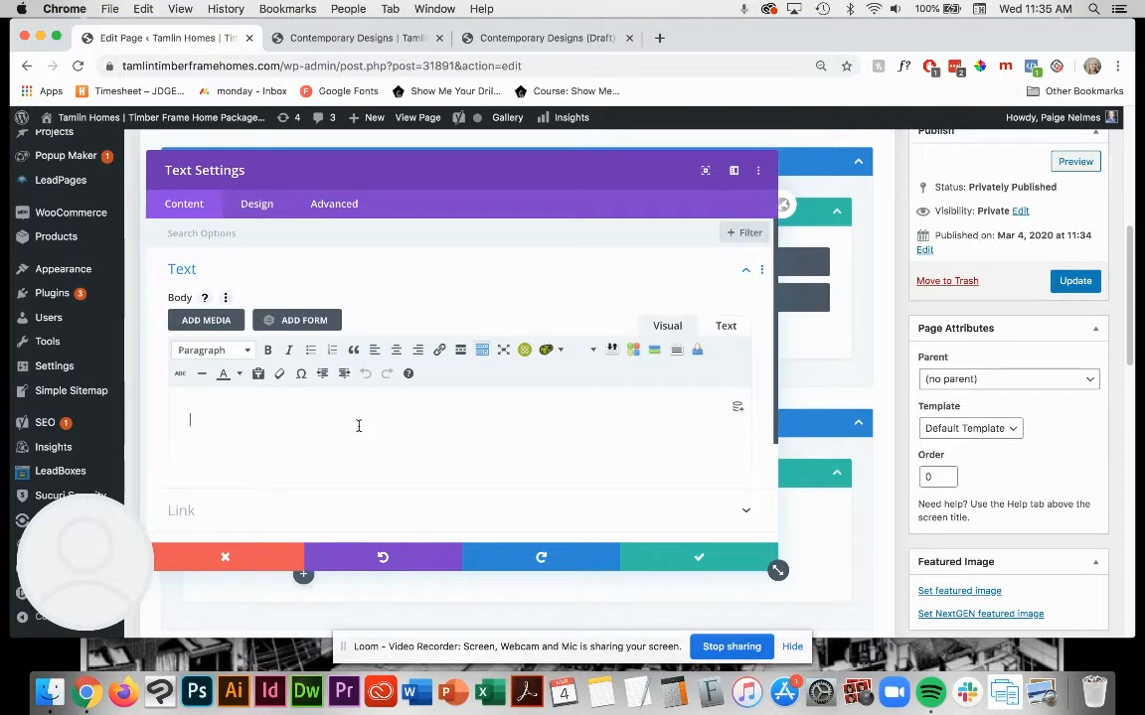
click(50, 693)
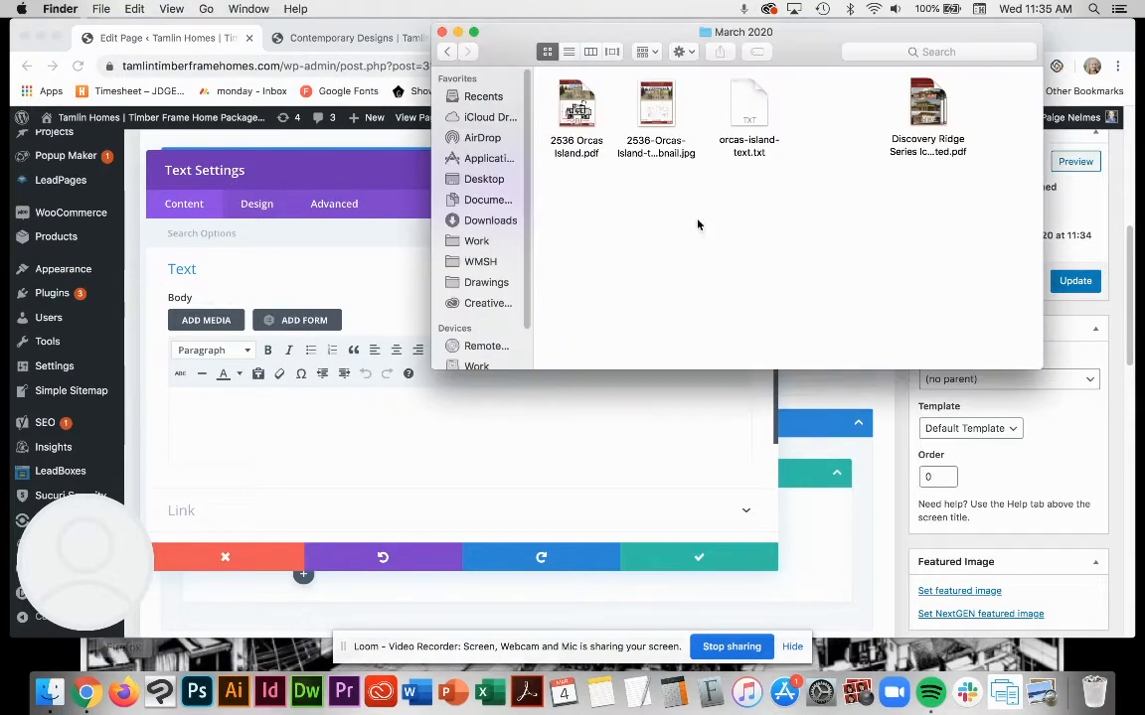
double_click(748, 110)
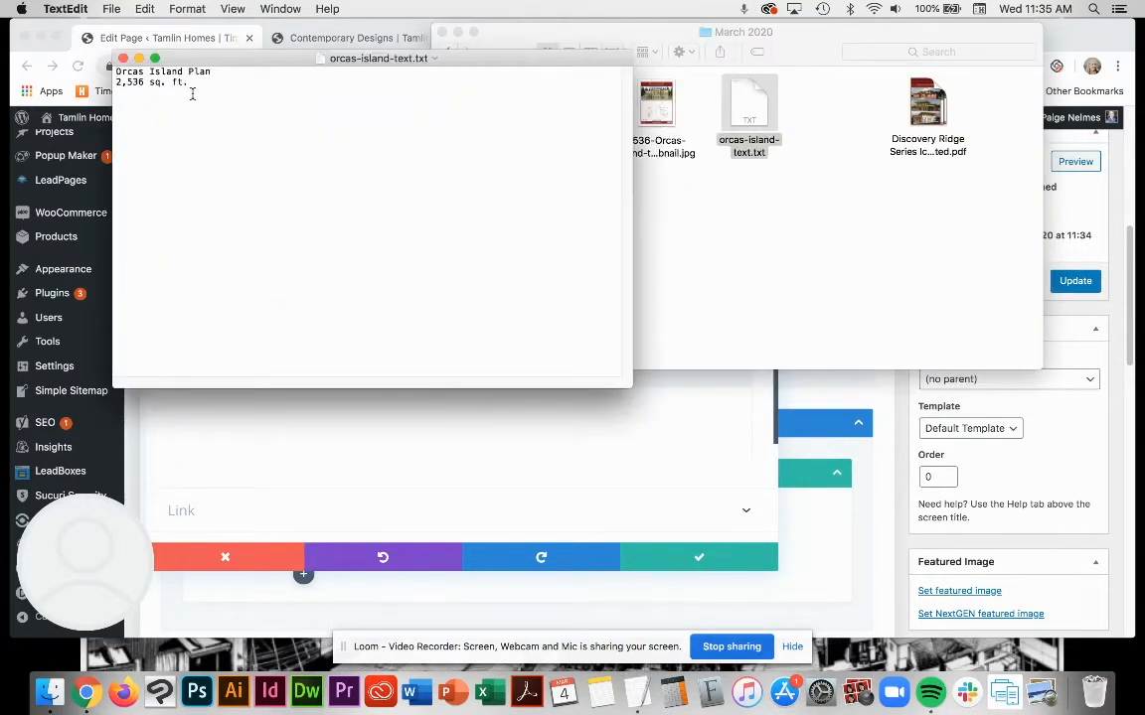
drag(193, 94, 64, 59)
key(super+c)
click(321, 435)
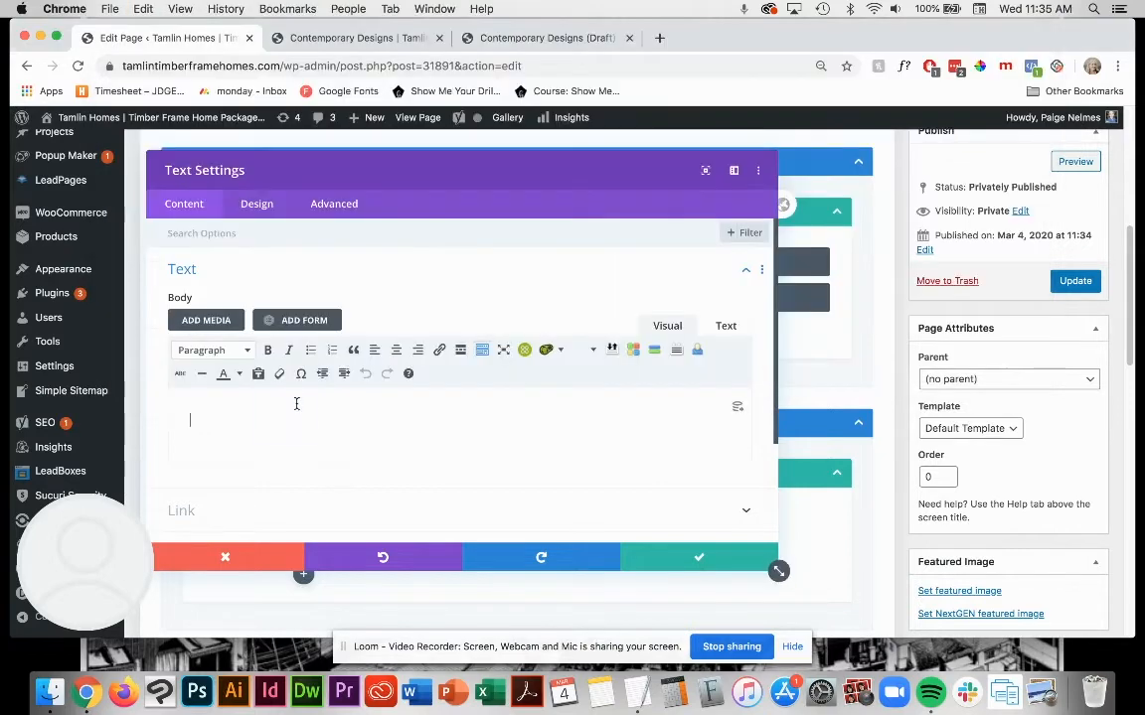
key(super+v)
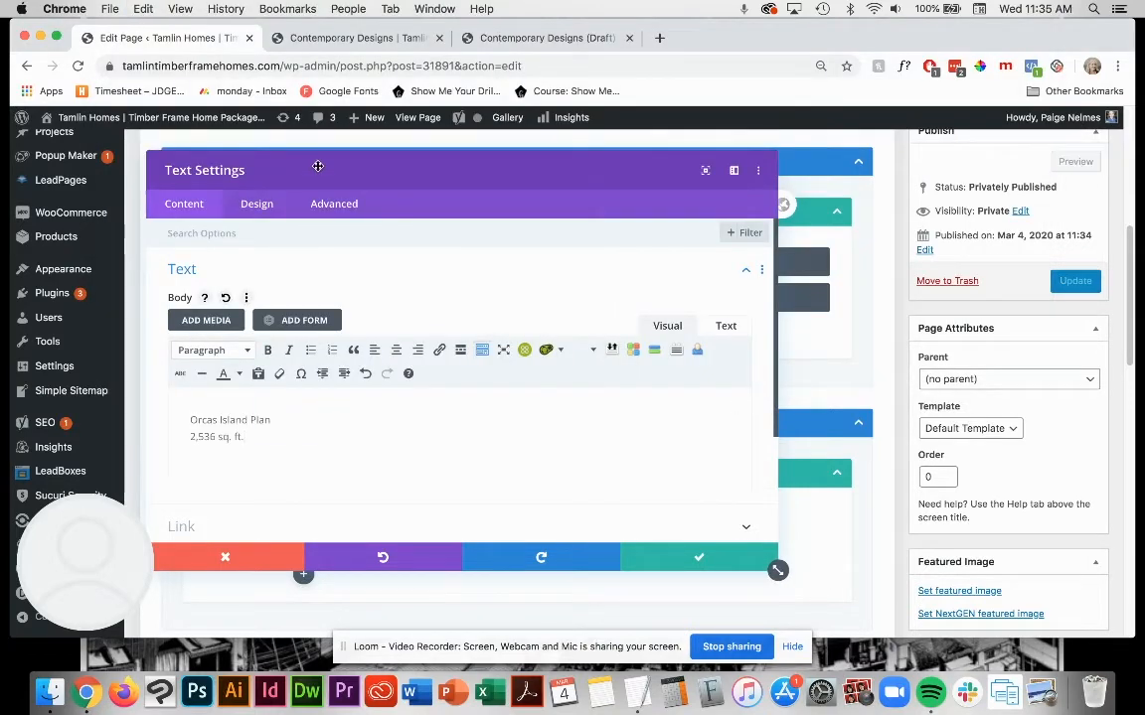
Step: Centre-align and bold both Orcas Island Plan caption lines to match the existing page, and save the Text module
click(376, 37)
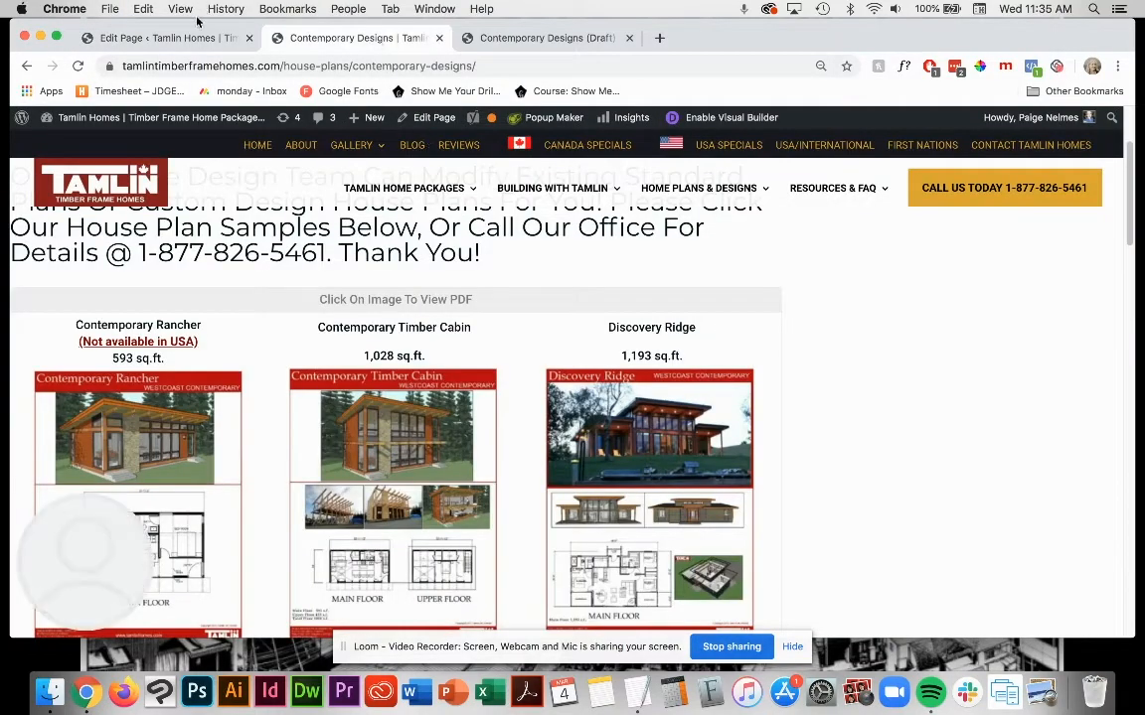
click(169, 37)
drag(274, 420, 189, 420)
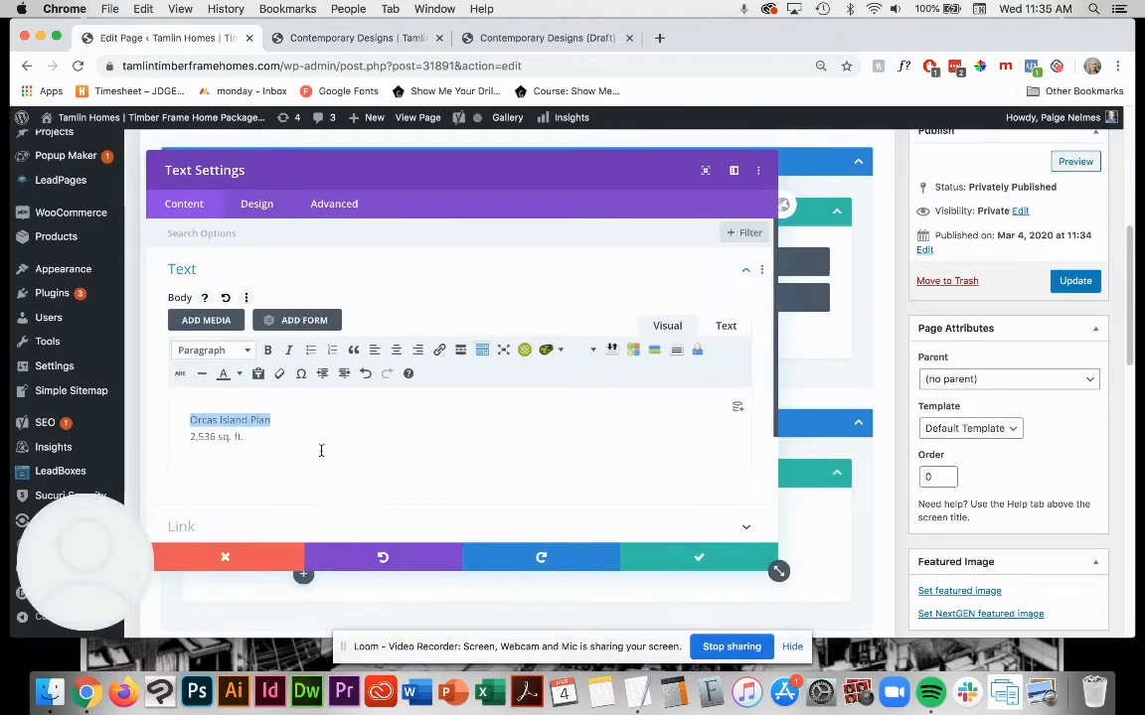
key(super+a)
click(395, 350)
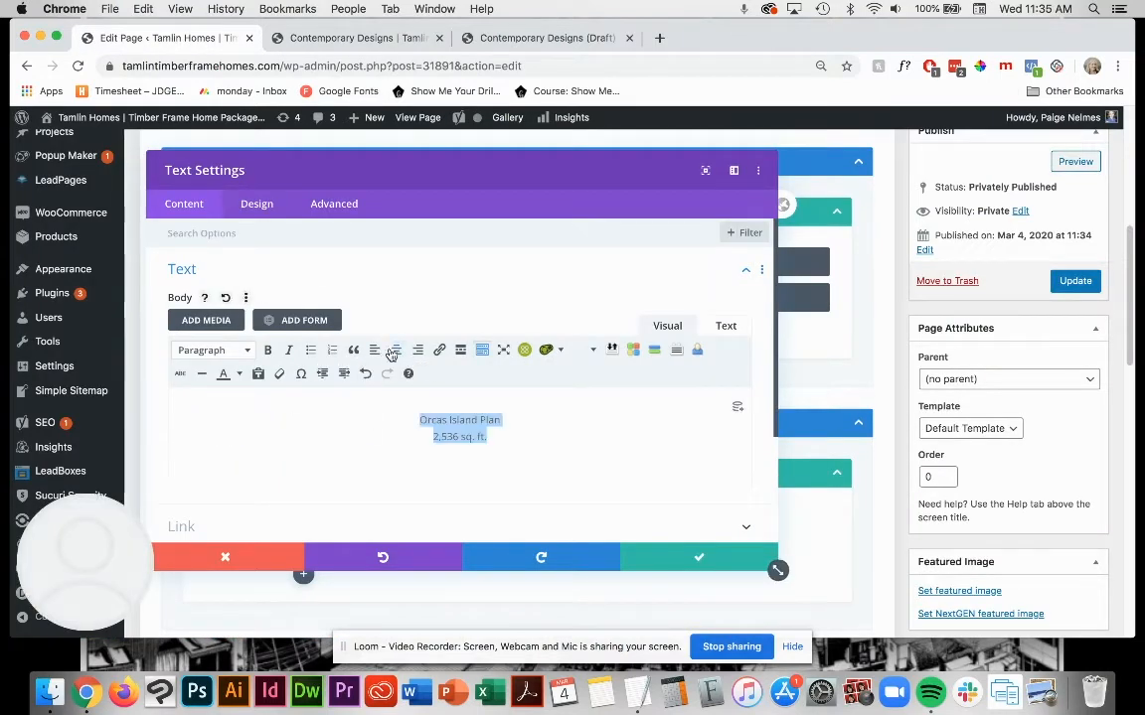
click(340, 40)
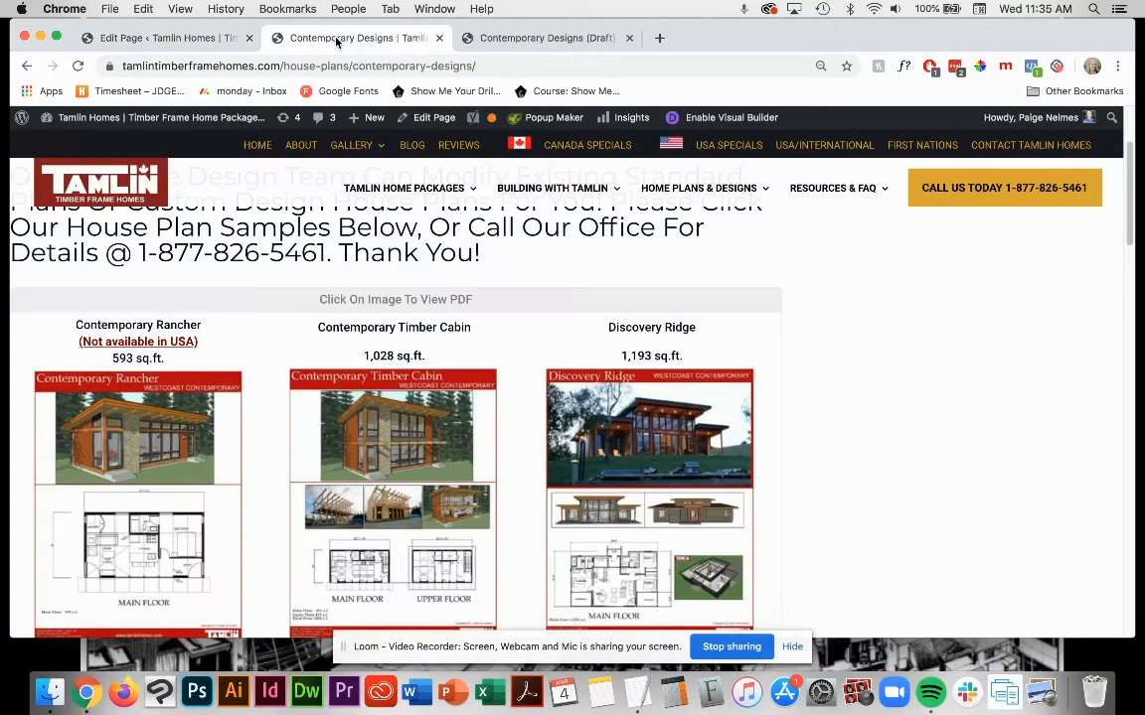
click(161, 40)
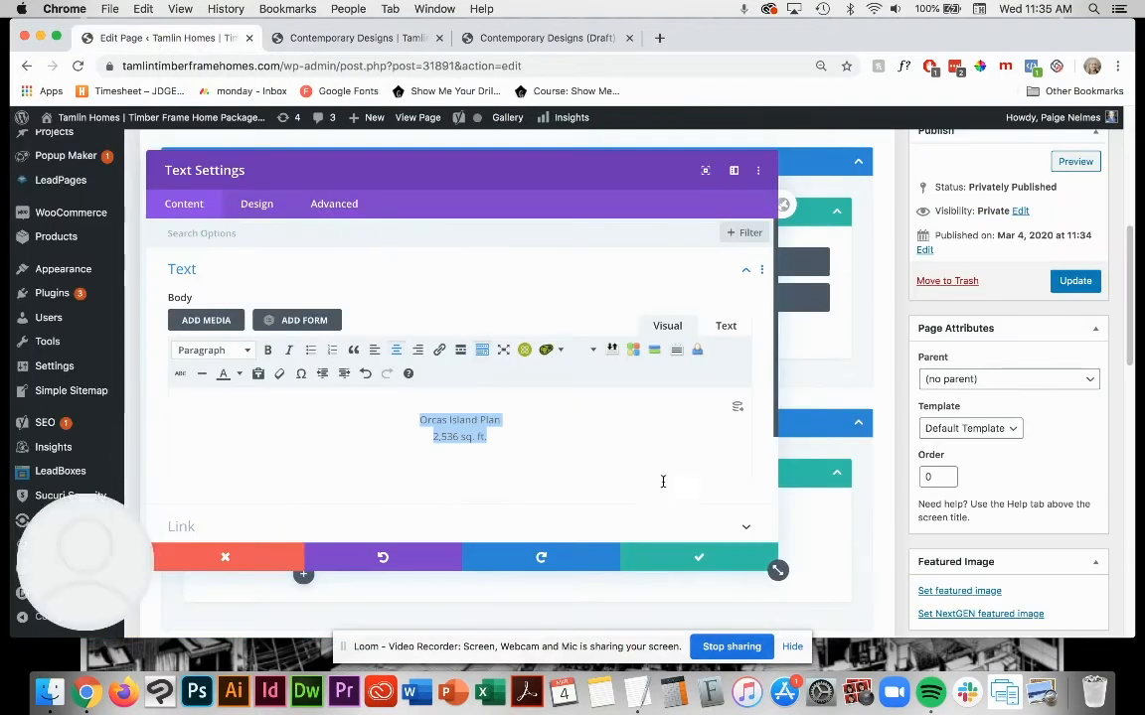
click(268, 351)
click(613, 462)
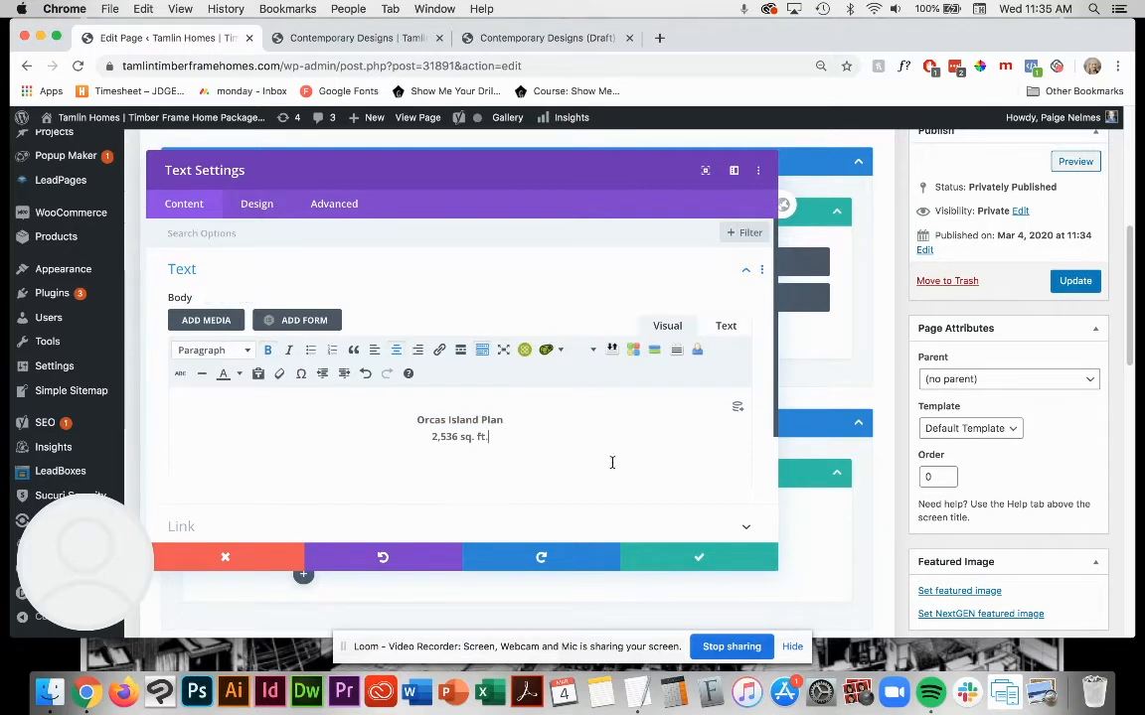
click(713, 547)
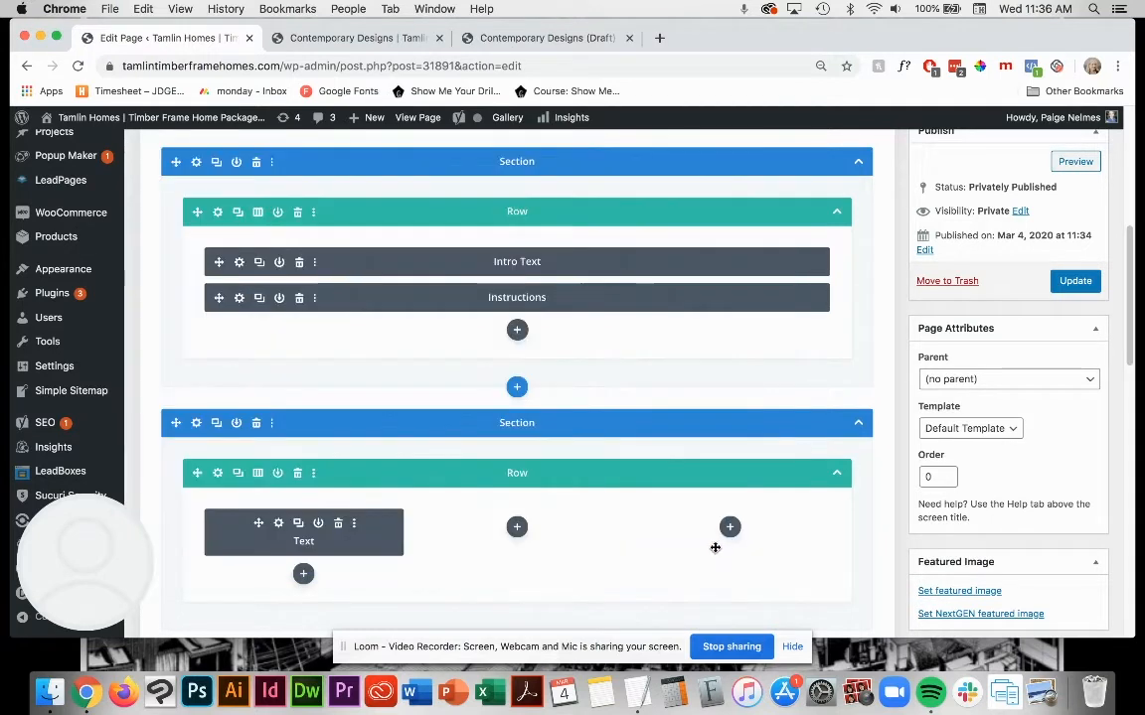
Step: Set the new Text module's admin label to "Orcas Island Text" and save its settings
click(279, 524)
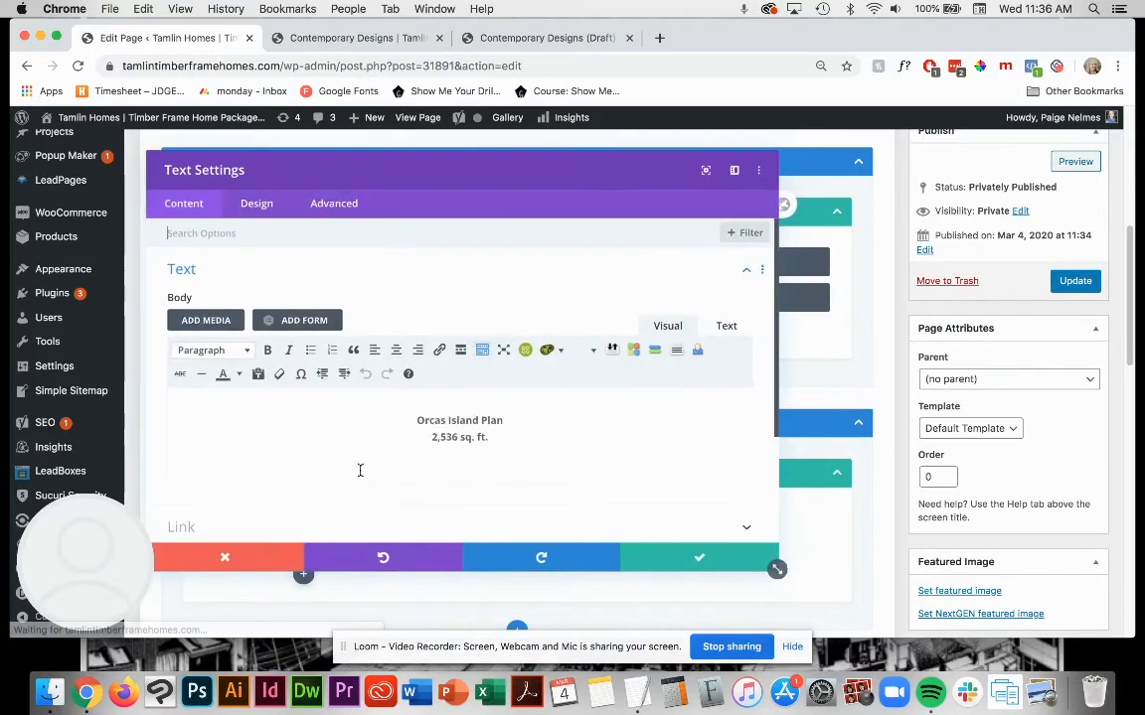
scroll(358, 467, down, 5)
click(282, 467)
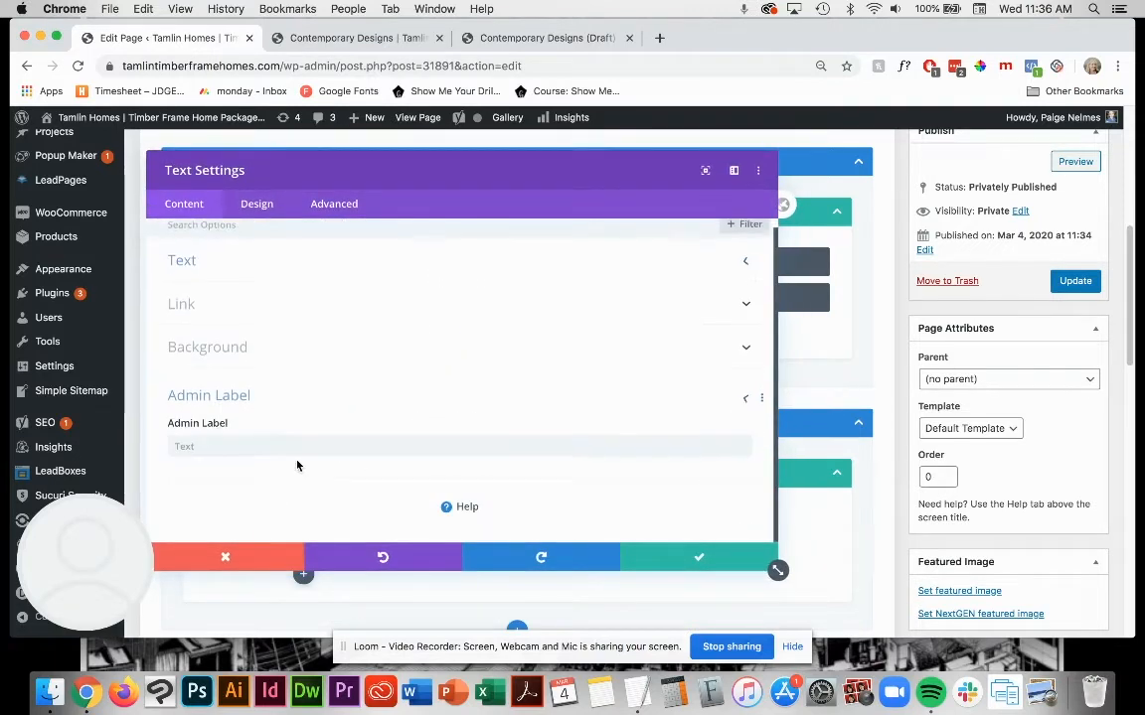
click(183, 447)
text(Orcas Island Text)
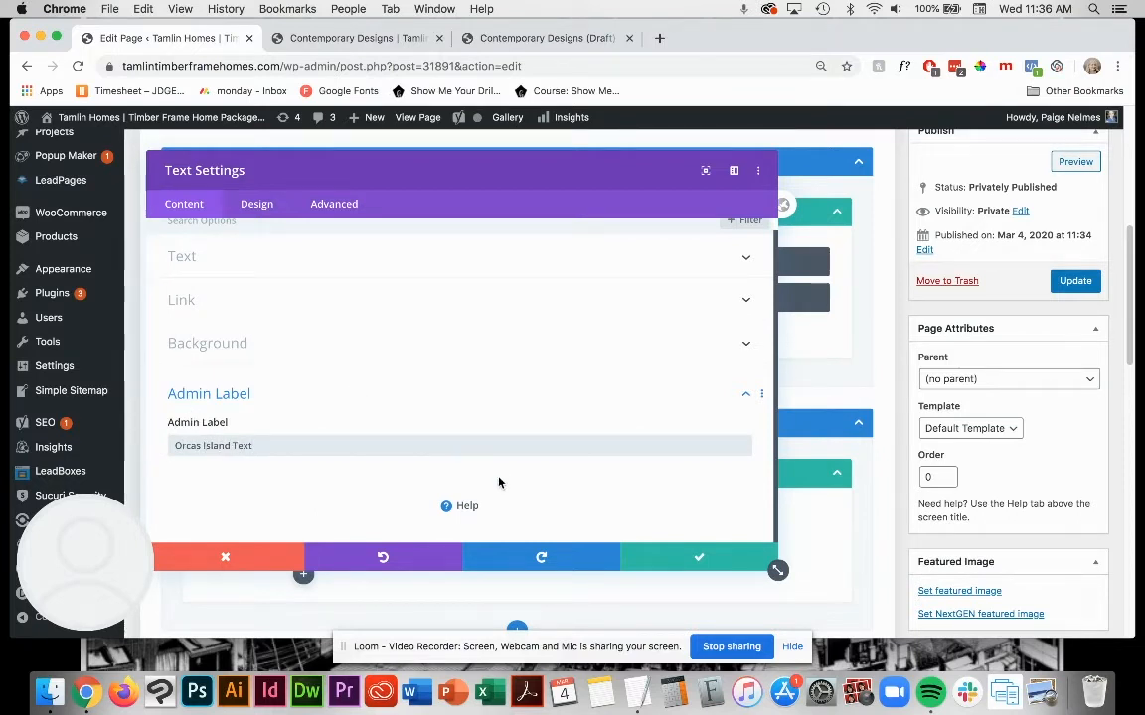
click(692, 569)
Step: Insert an Image module below the Orcas Island Text module in the first column
scroll(456, 497, down, 3)
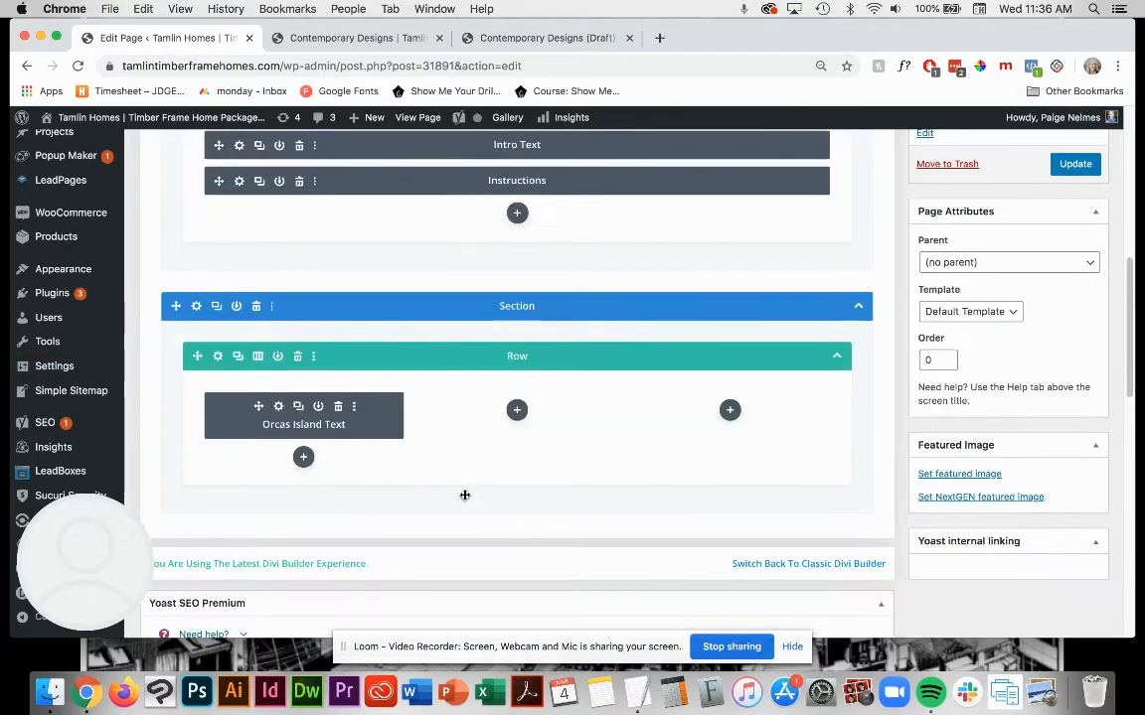
click(306, 459)
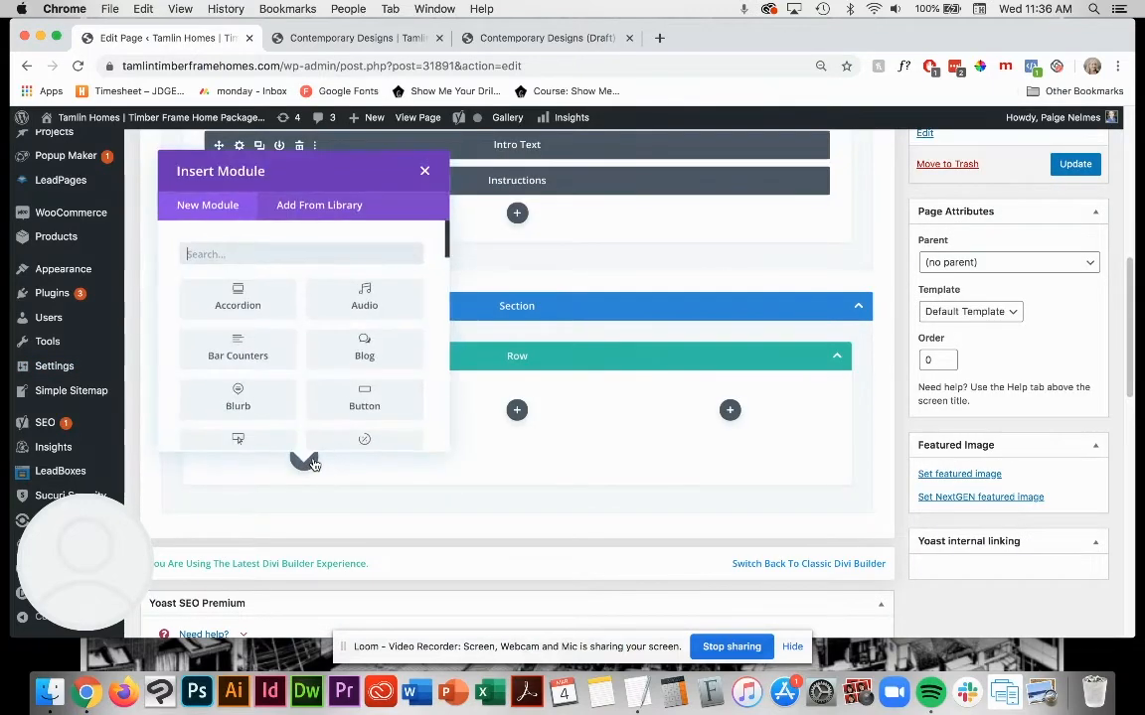
scroll(358, 380, down, 2)
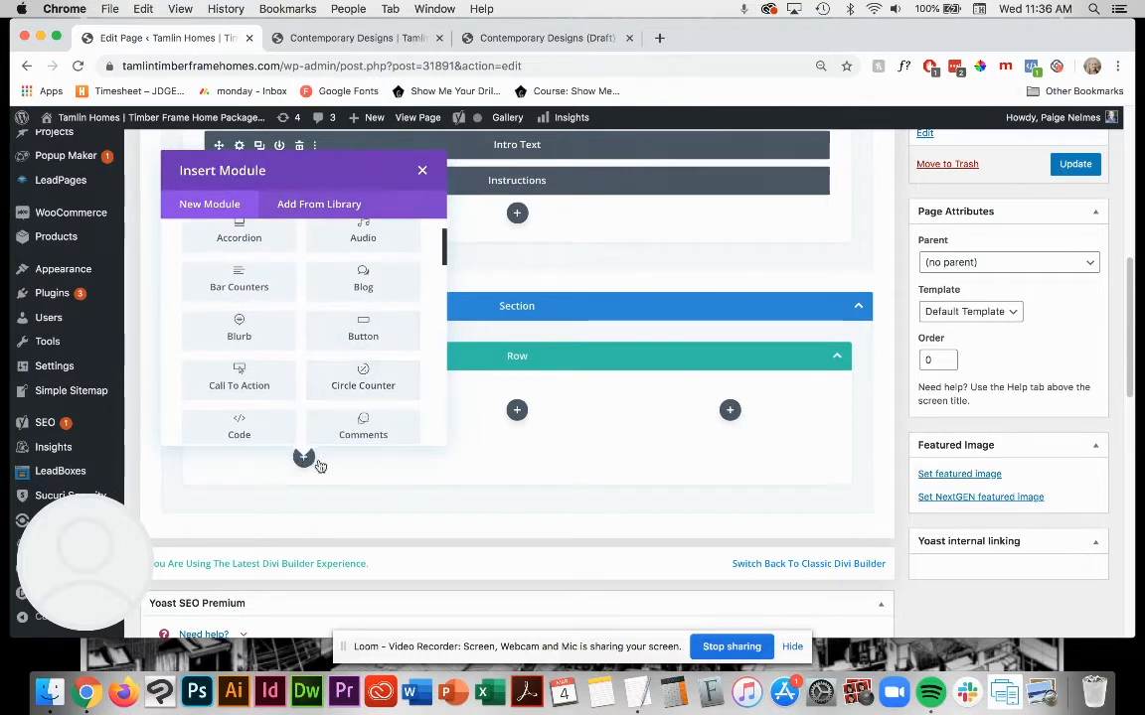
scroll(361, 363, down, 6)
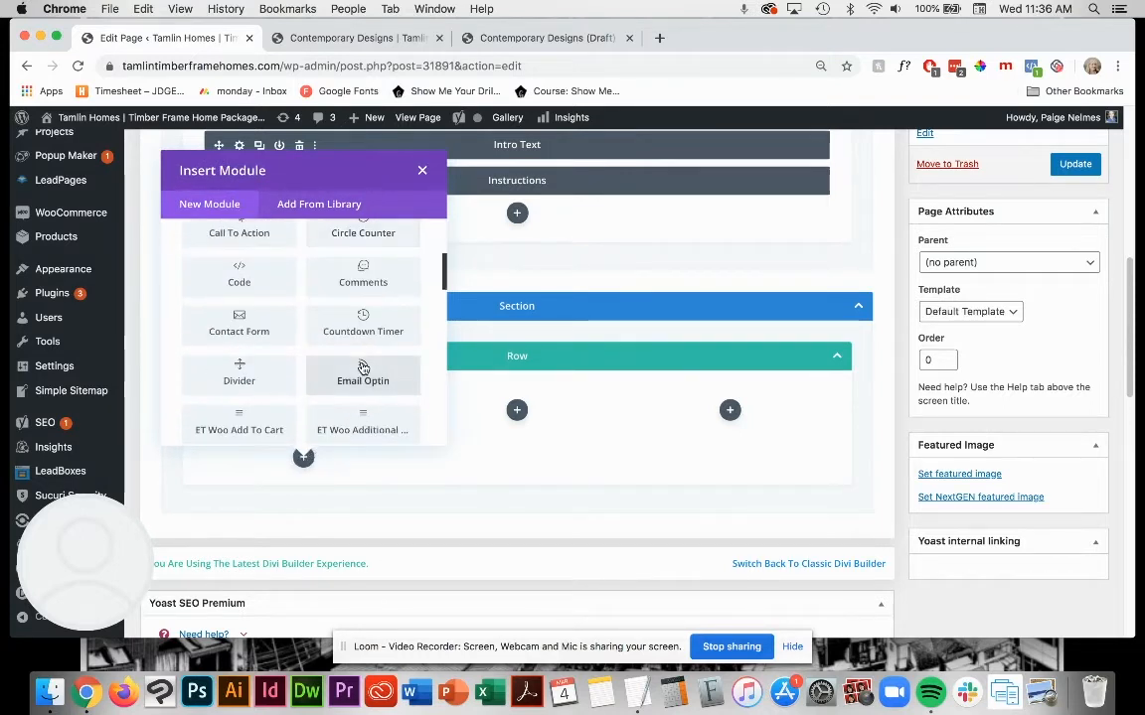
scroll(364, 368, down, 10)
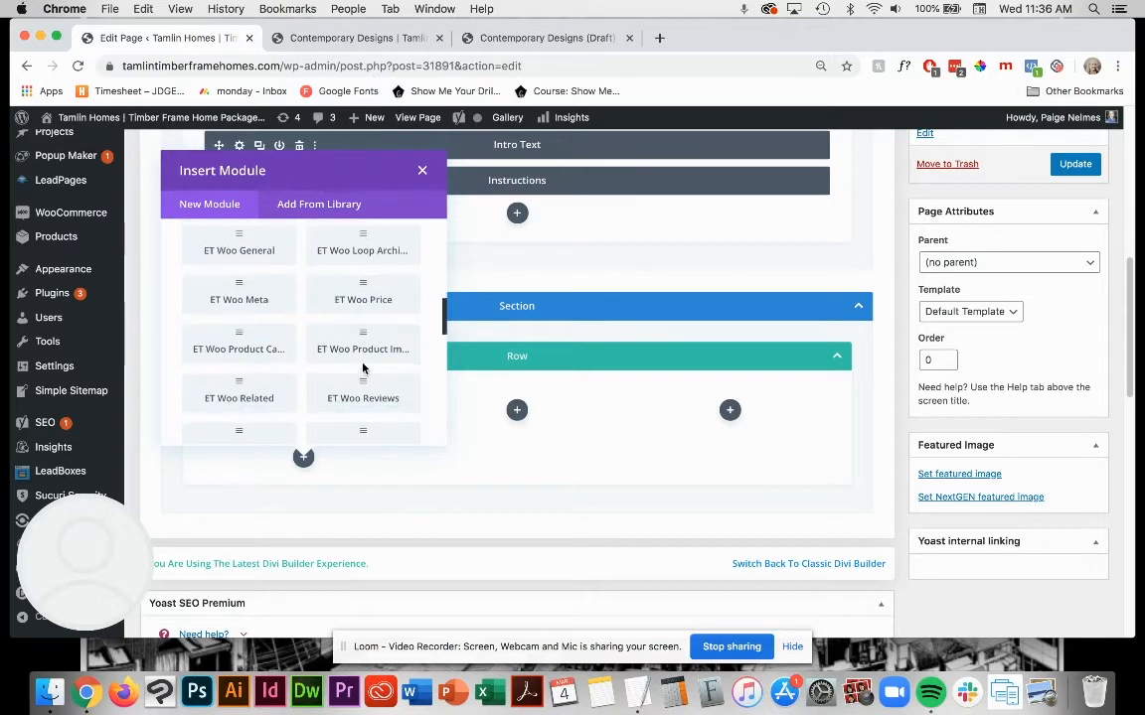
scroll(367, 374, down, 2)
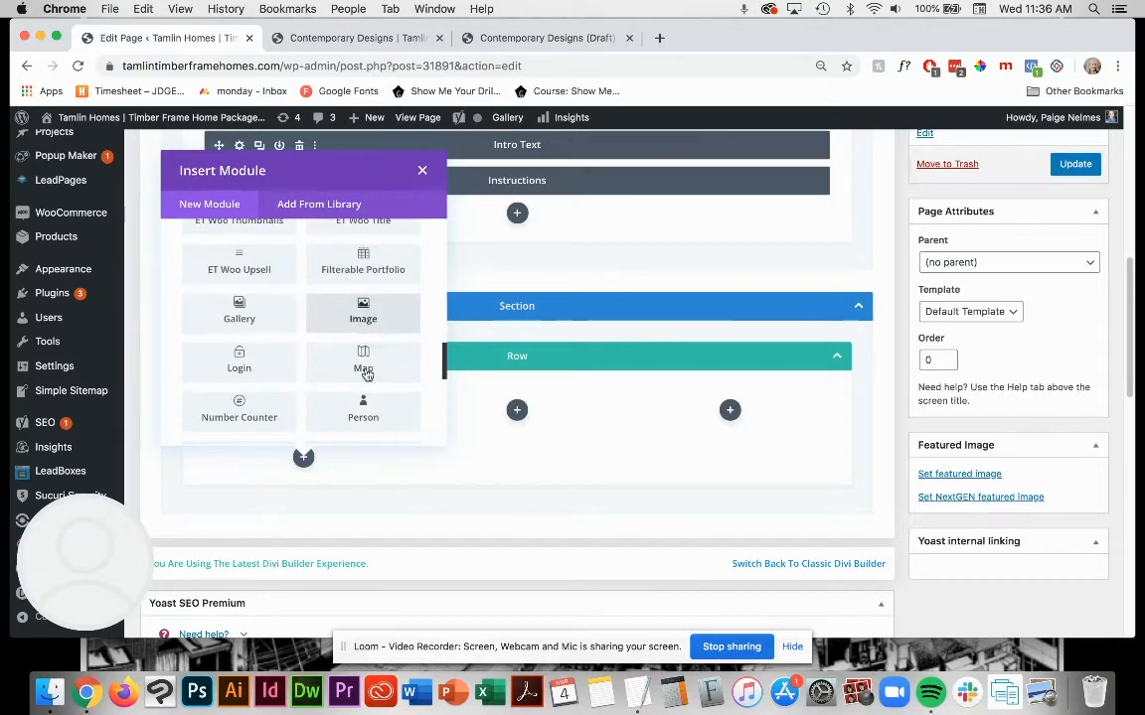
click(364, 311)
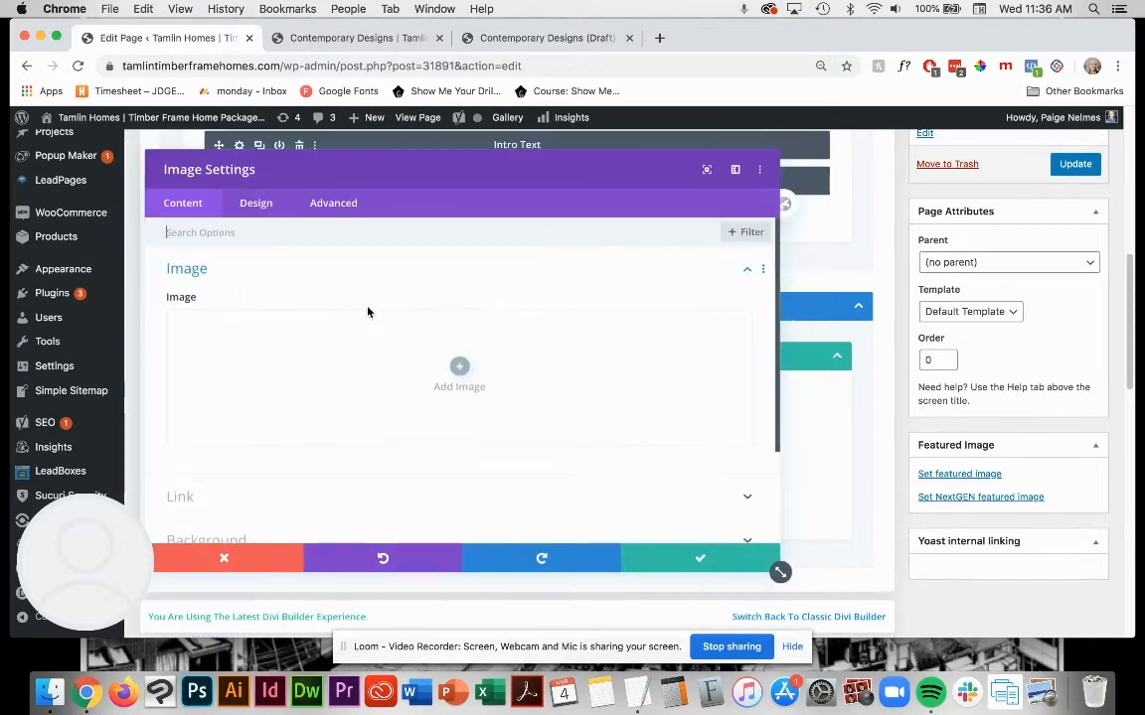
Step: Upload the 2536-Orcas-Island thumbnail JPG from the March 2020 folder into the Image module
click(50, 692)
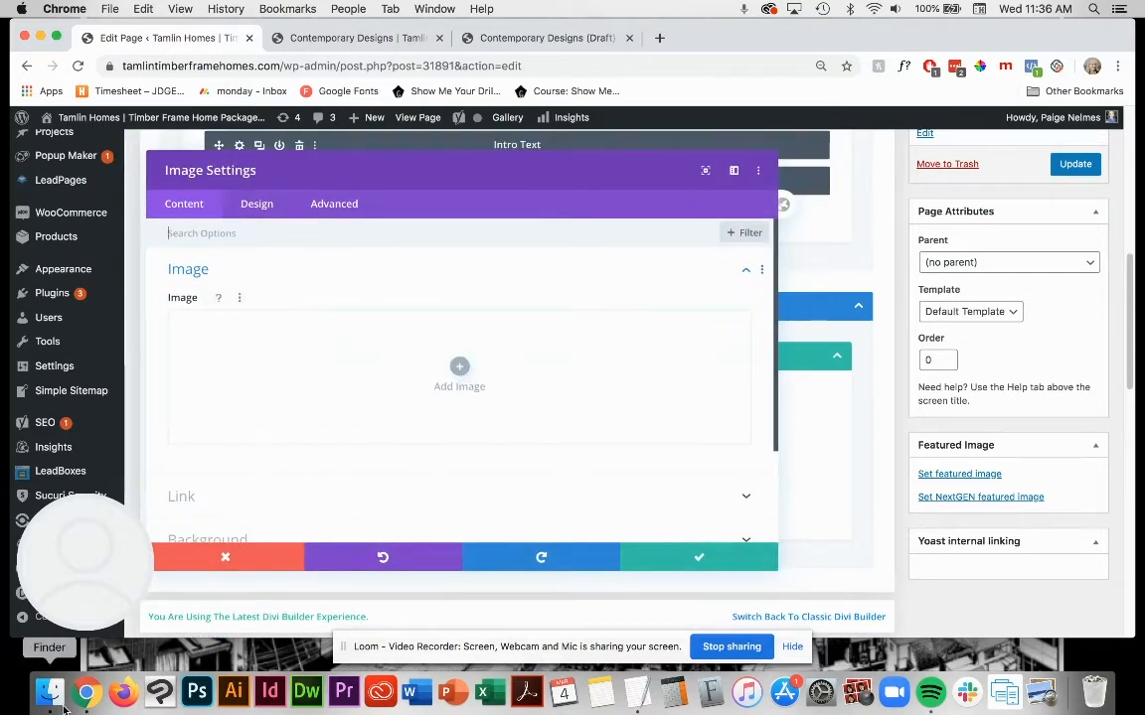
click(688, 217)
drag(656, 96, 332, 366)
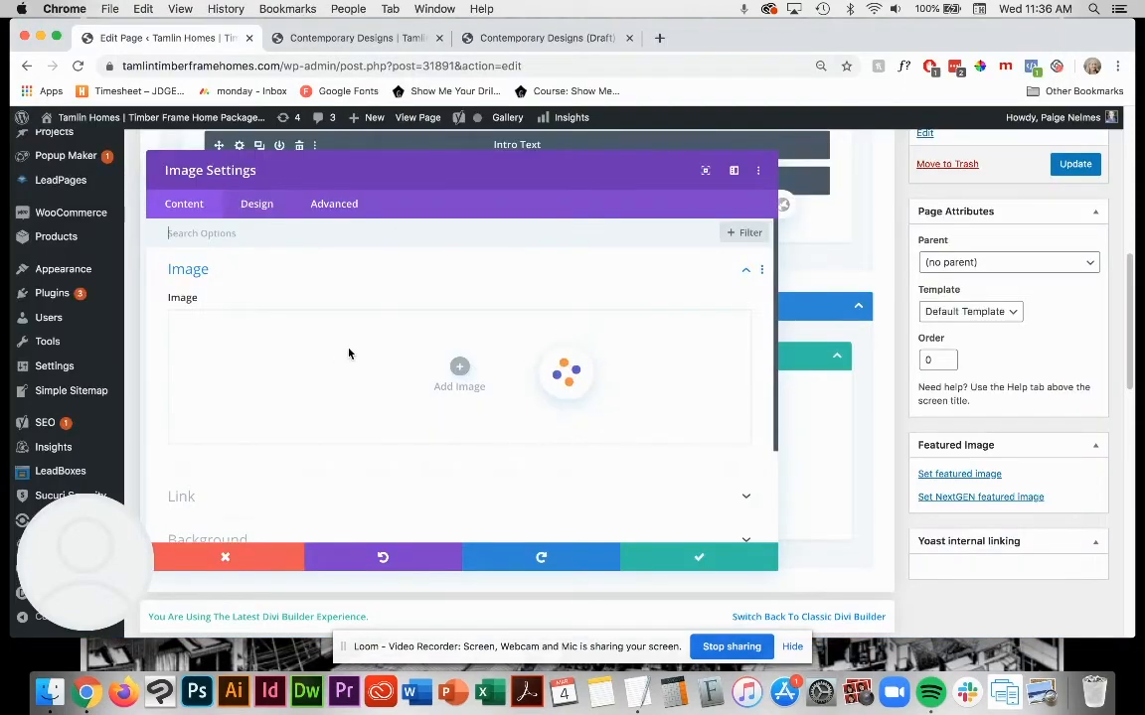
scroll(368, 358, down, 5)
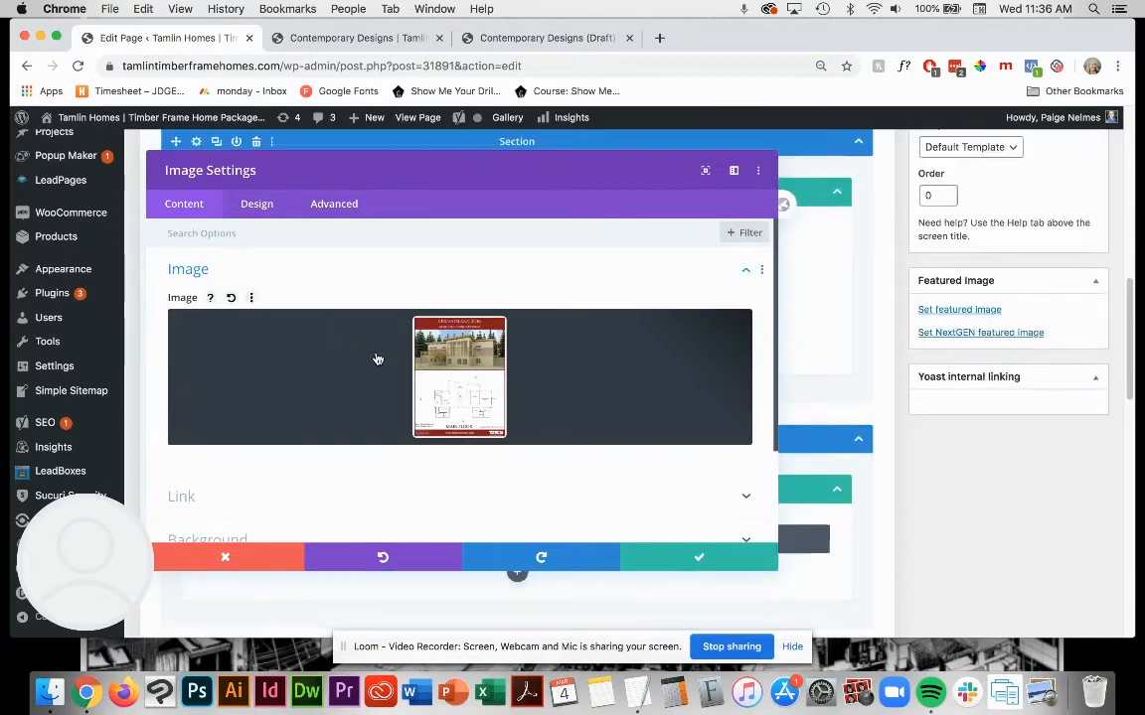
Step: Upload the 2536-Orcas-Island thumbnail JPG to the media library again and permanently delete the duplicate 2536-Orcas-Island-thumbnail-1.jpg
click(480, 369)
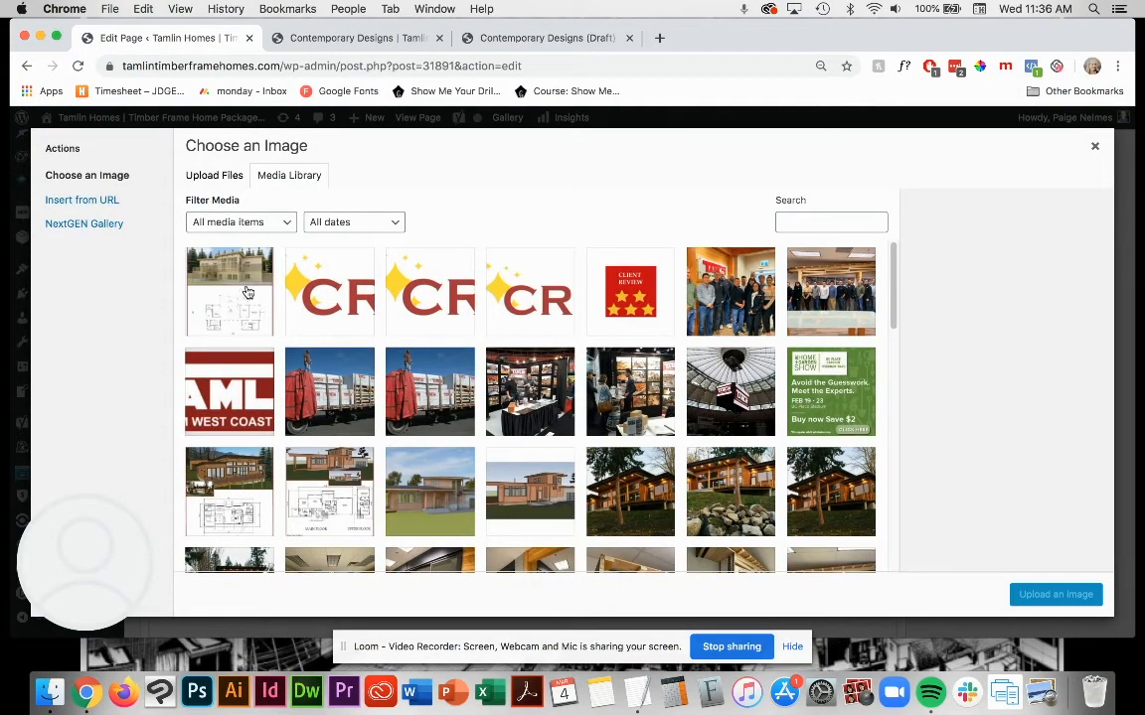
click(227, 177)
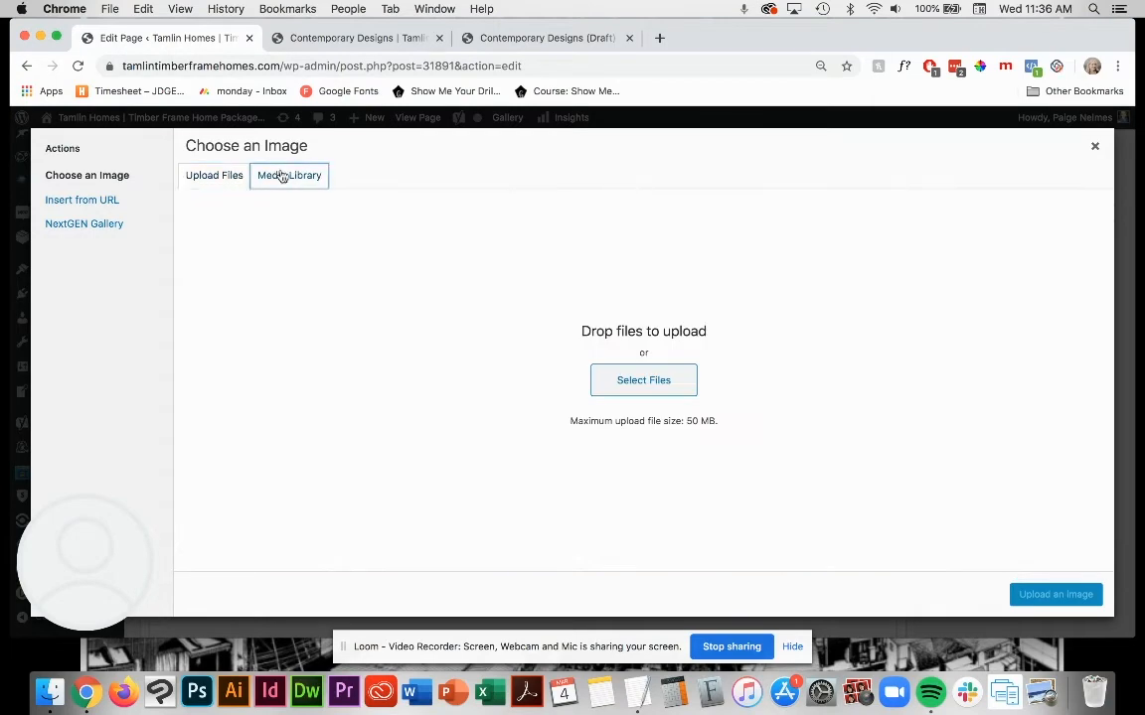
click(282, 175)
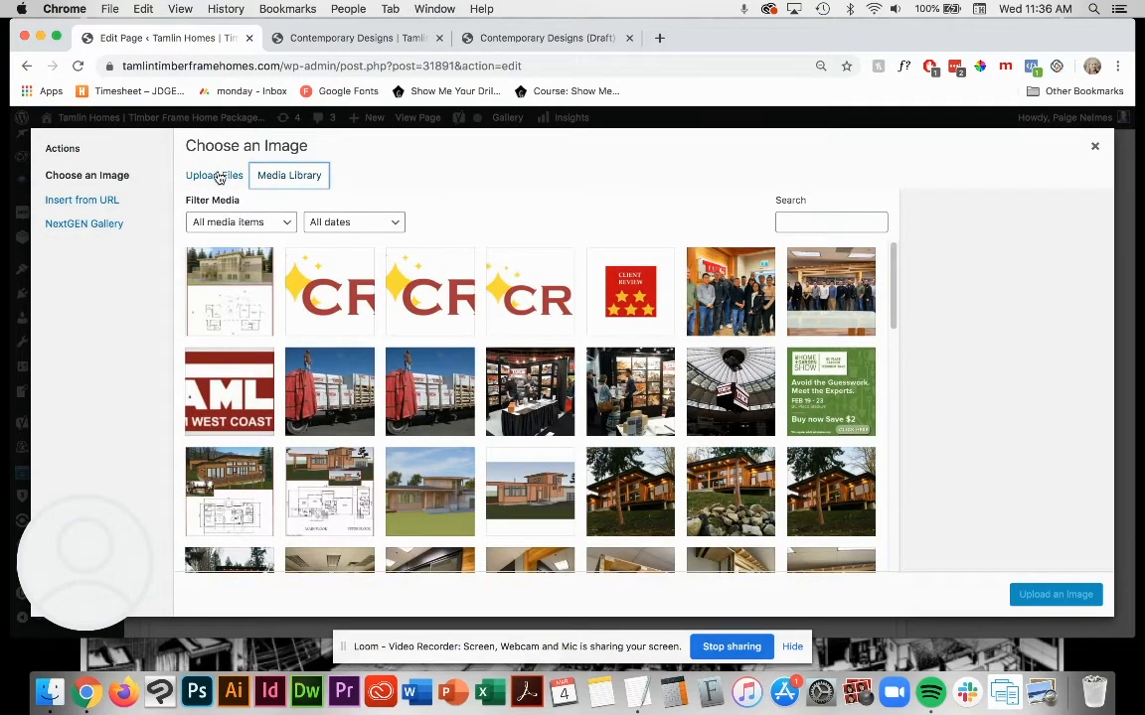
click(229, 174)
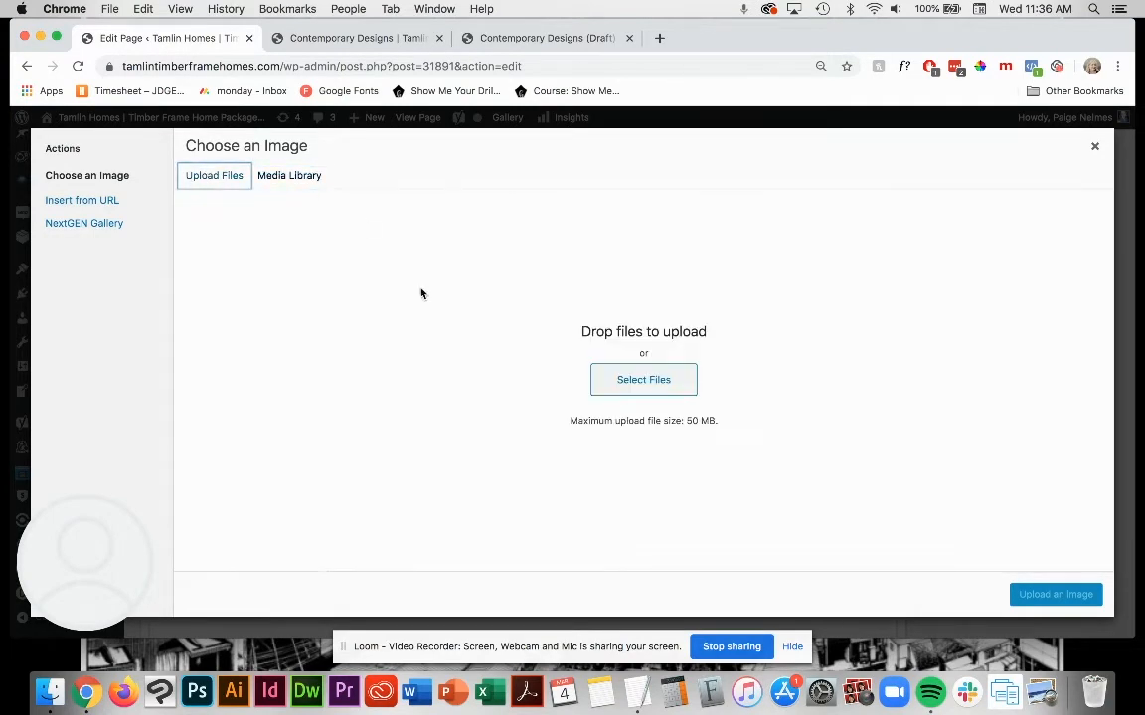
click(50, 694)
drag(654, 105, 609, 449)
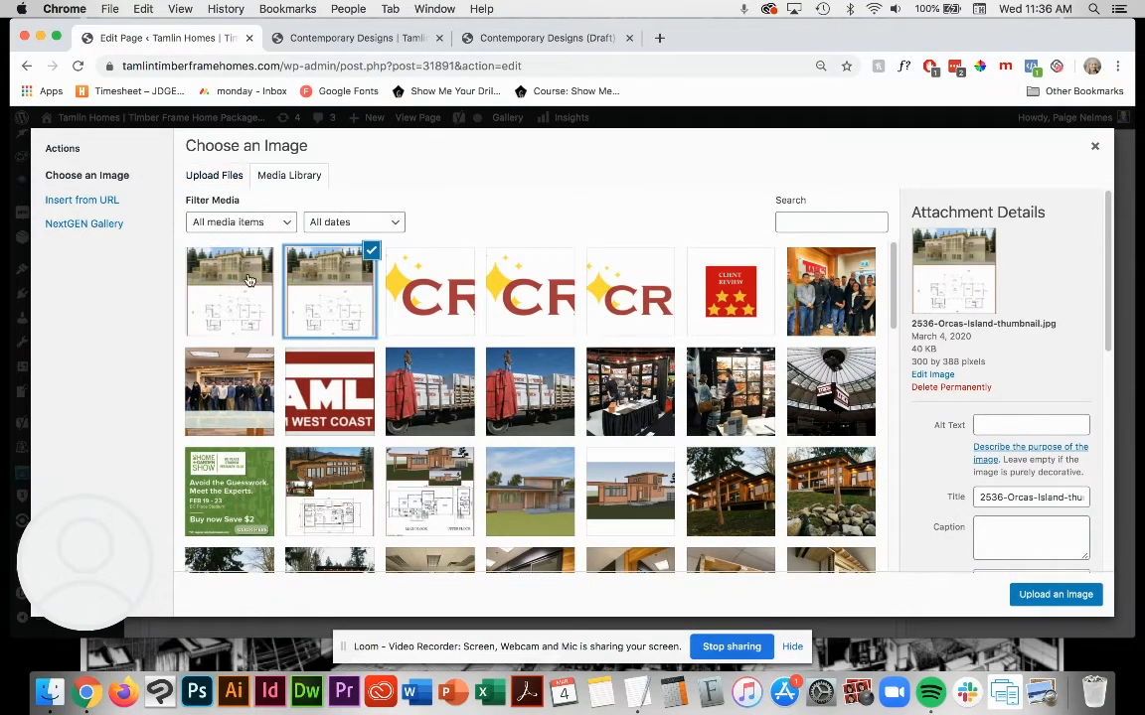
click(951, 387)
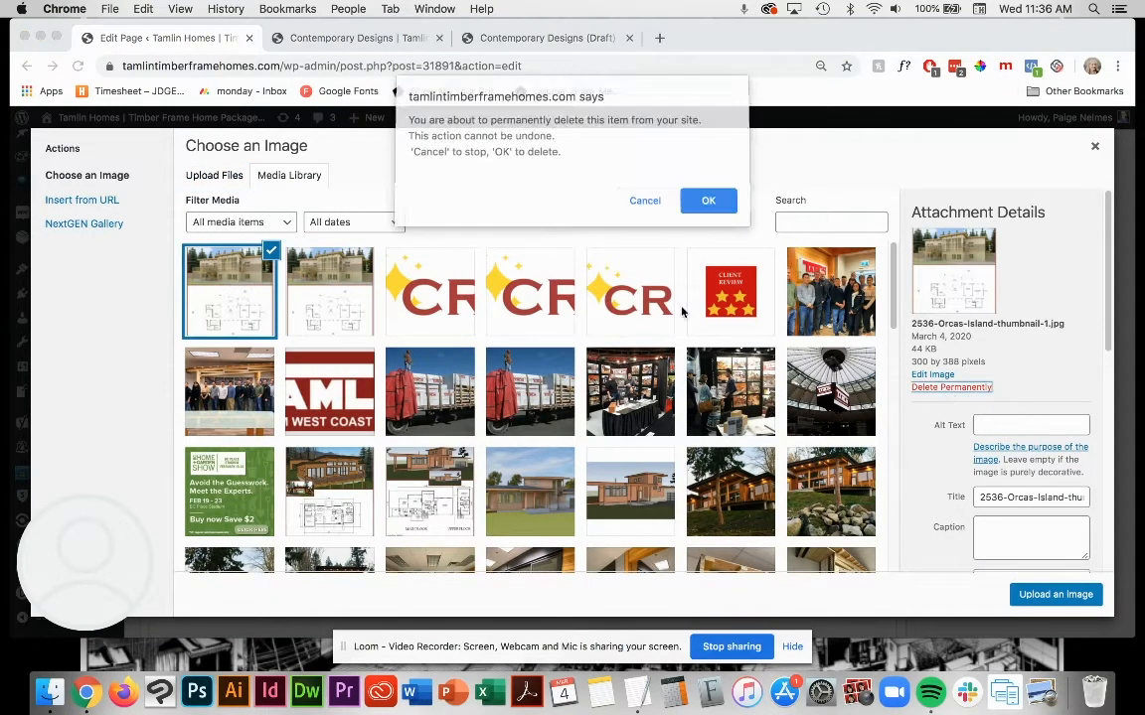
click(700, 202)
Step: Select the original 2536-Orcas-Island-thumbnail.jpg in the media library and set its title to "Orcas Island"
click(210, 285)
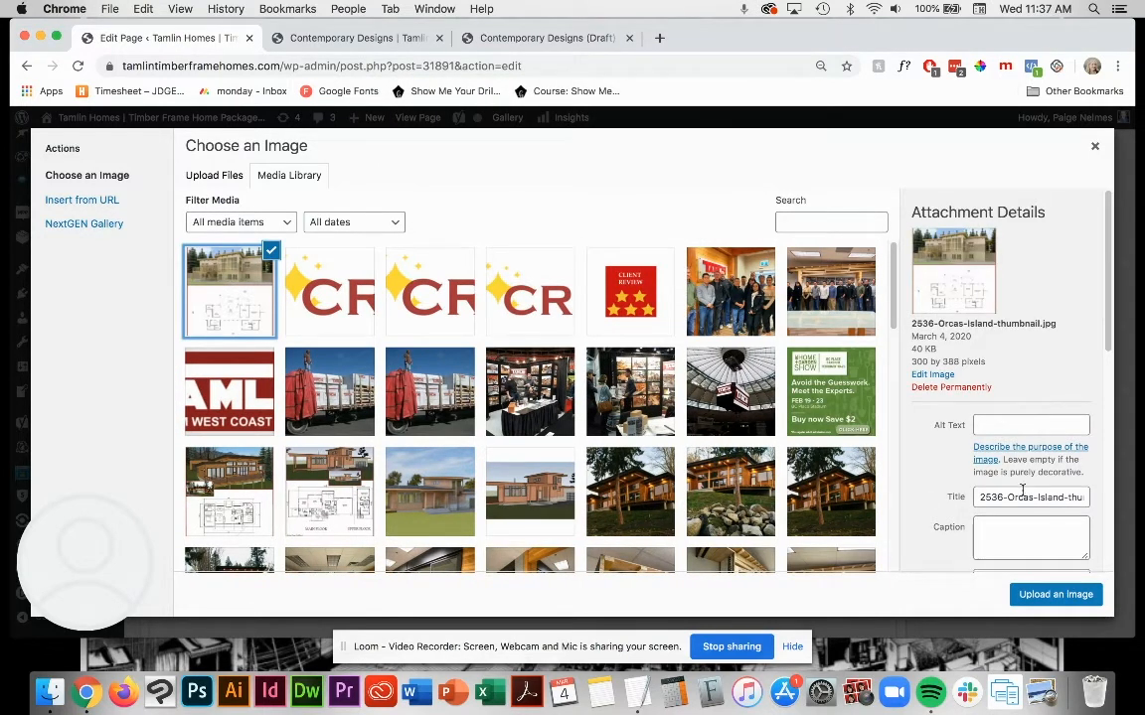
scroll(922, 442, down, 5)
scroll(920, 437, up, 5)
scroll(1033, 515, down, 1)
click(1063, 435)
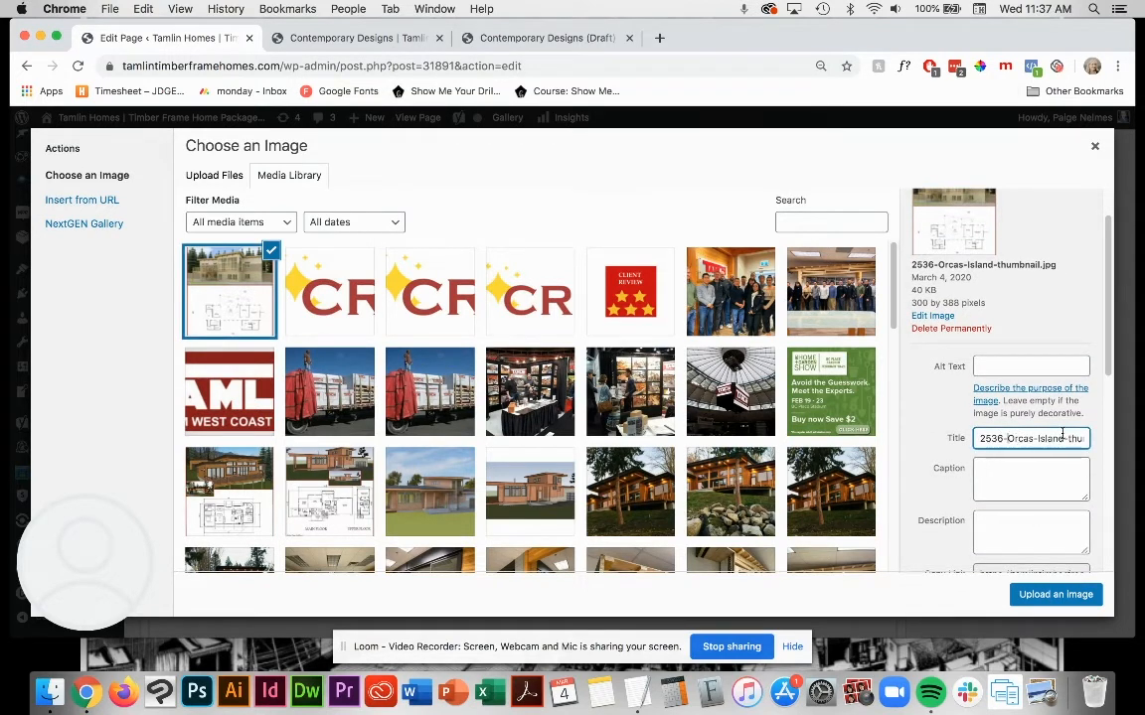
triple_click(1071, 434)
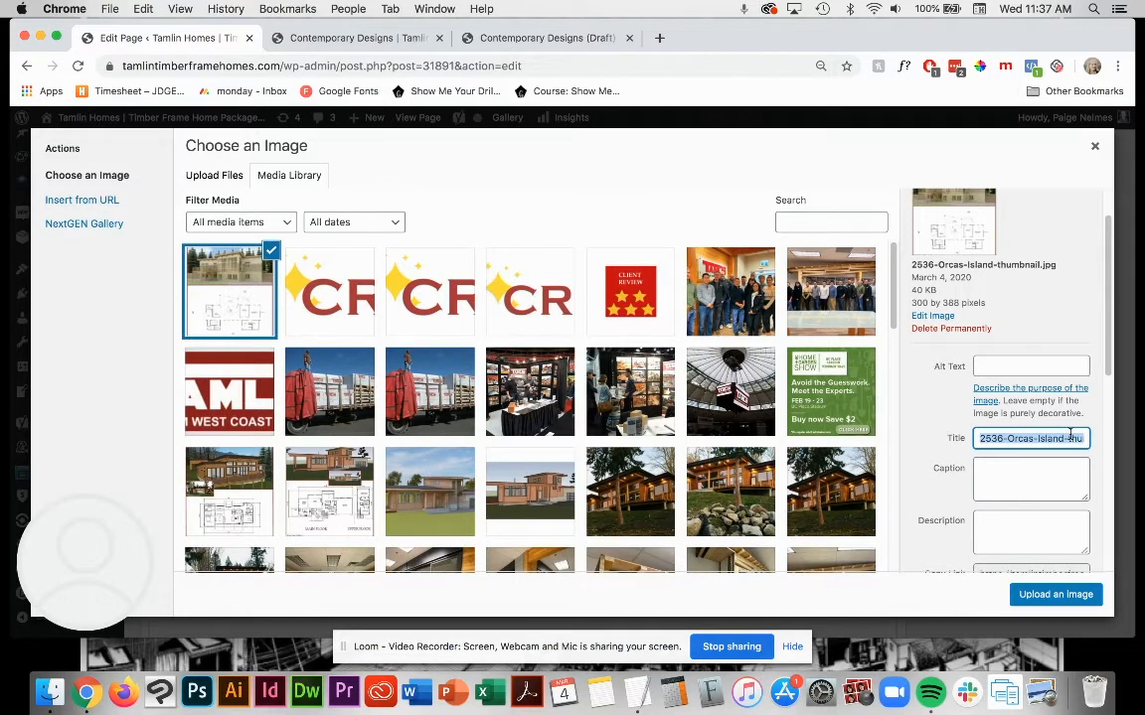
text(Orcas Islan)
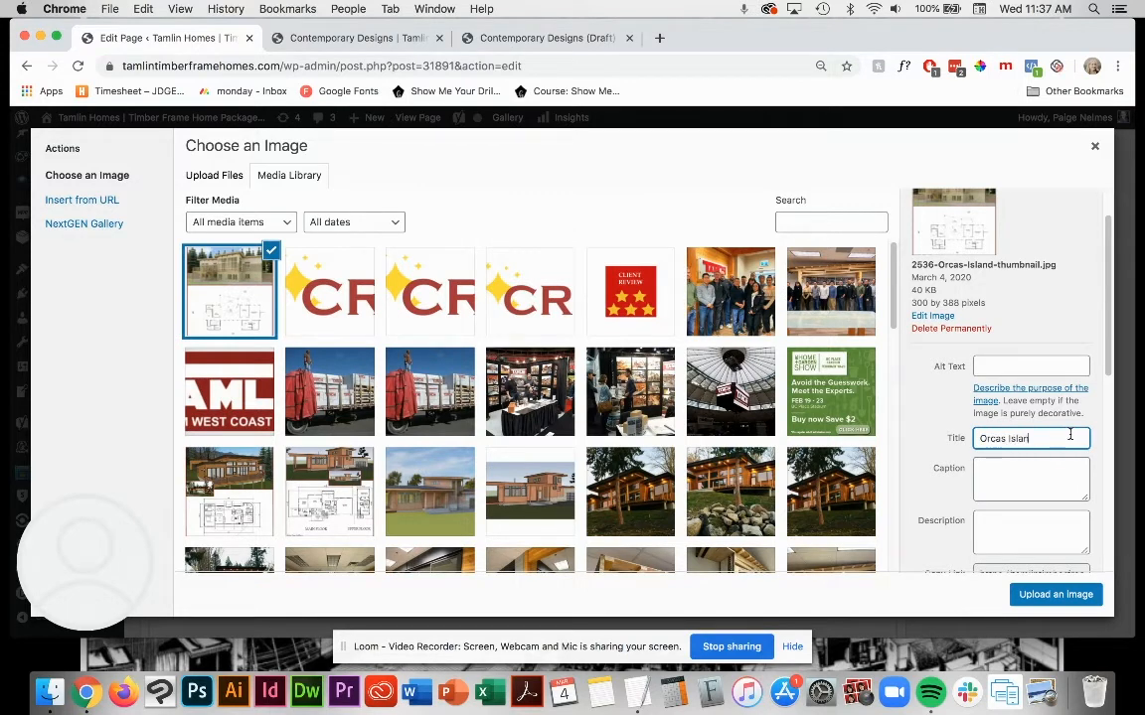
text(d)
Step: Copy the title "Orcas Island" into the thumbnail's alt text and apply the image to the Image module
drag(1045, 441, 879, 431)
key(super+c)
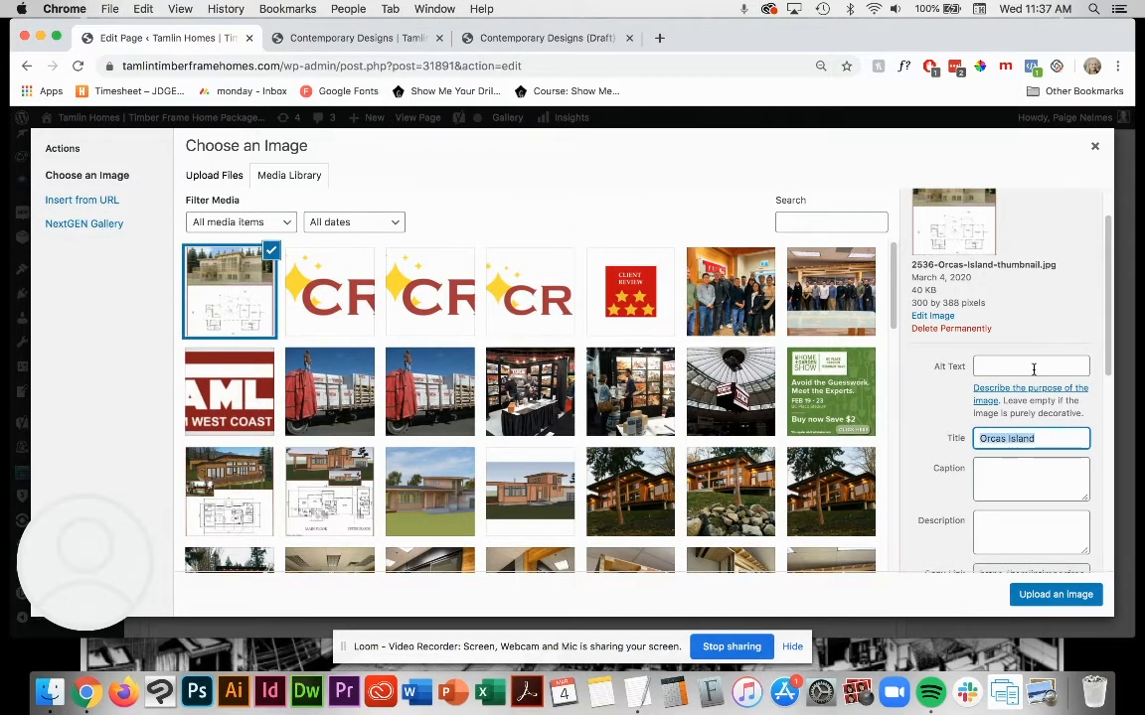
click(1032, 367)
key(super+v)
drag(1054, 452, 978, 437)
drag(1032, 377, 924, 376)
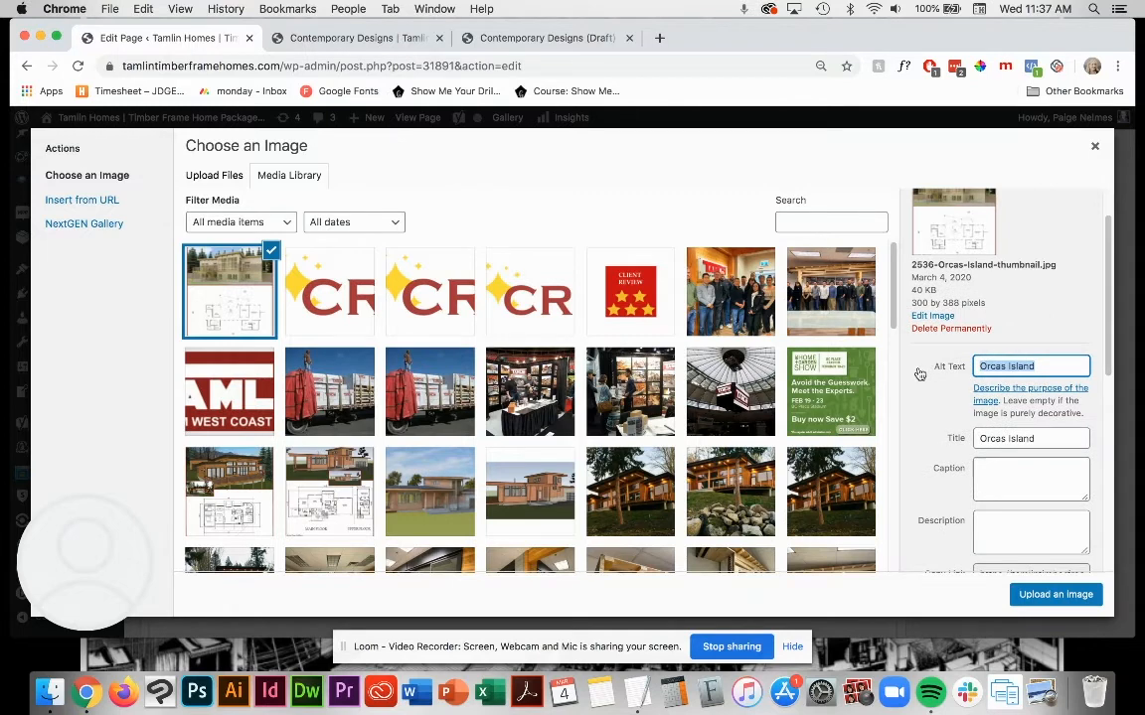
drag(959, 443, 913, 376)
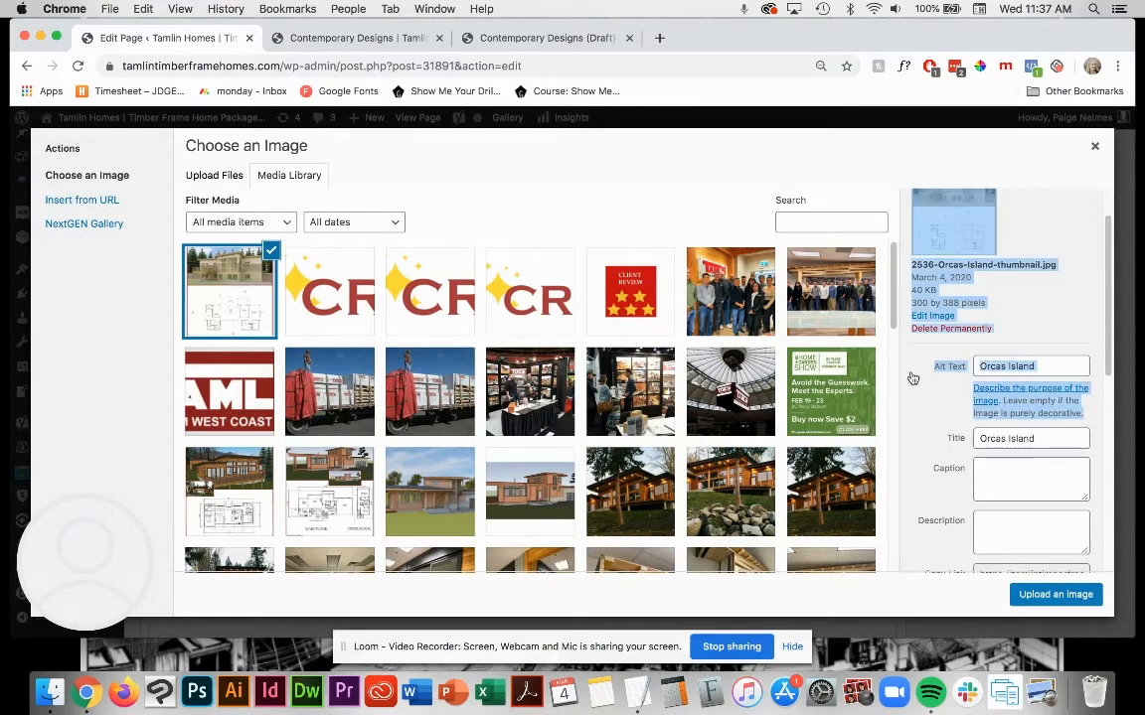
click(924, 373)
click(930, 387)
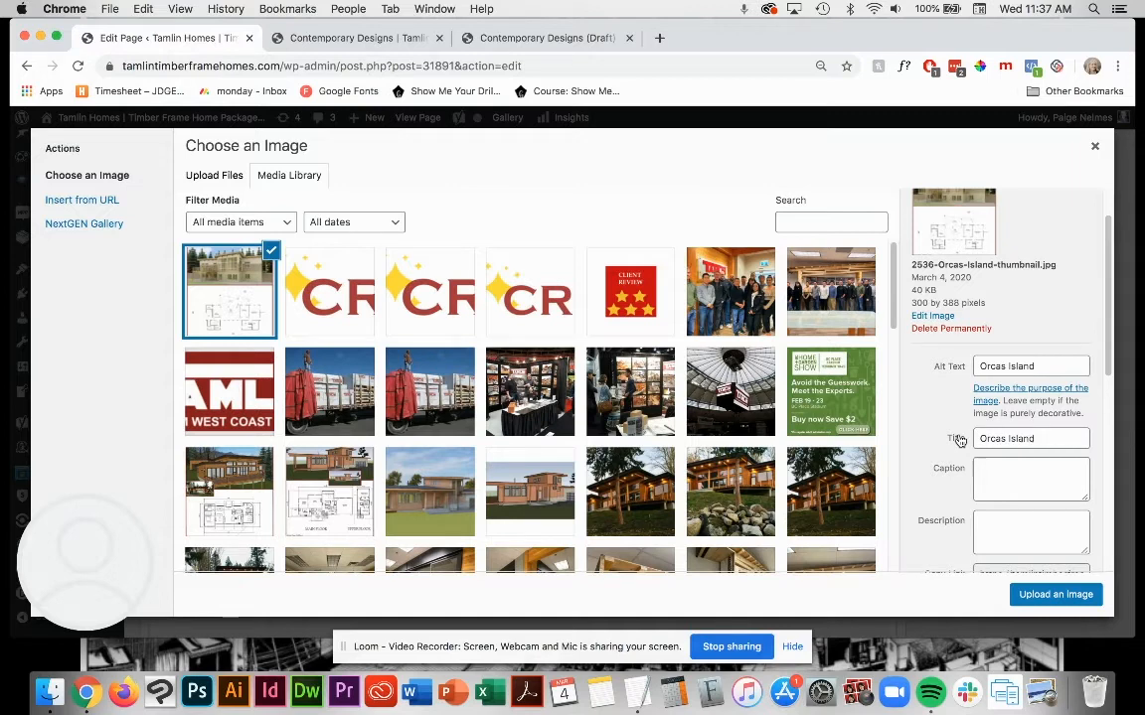
drag(933, 367, 960, 368)
click(1053, 362)
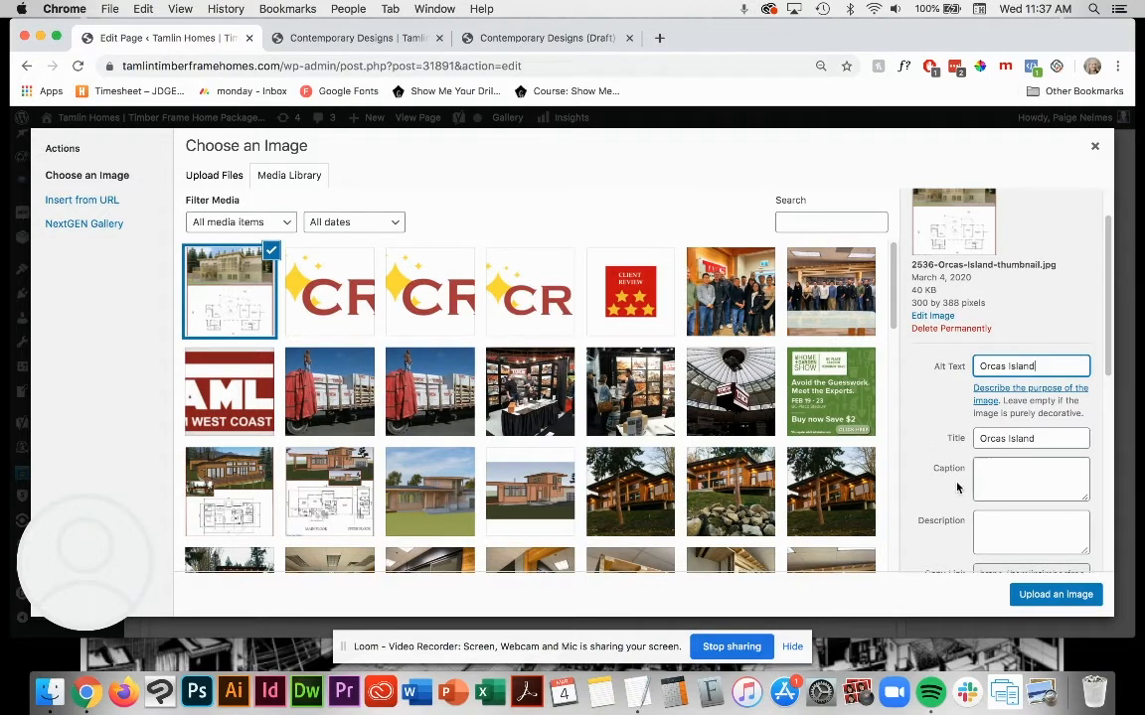
click(1059, 595)
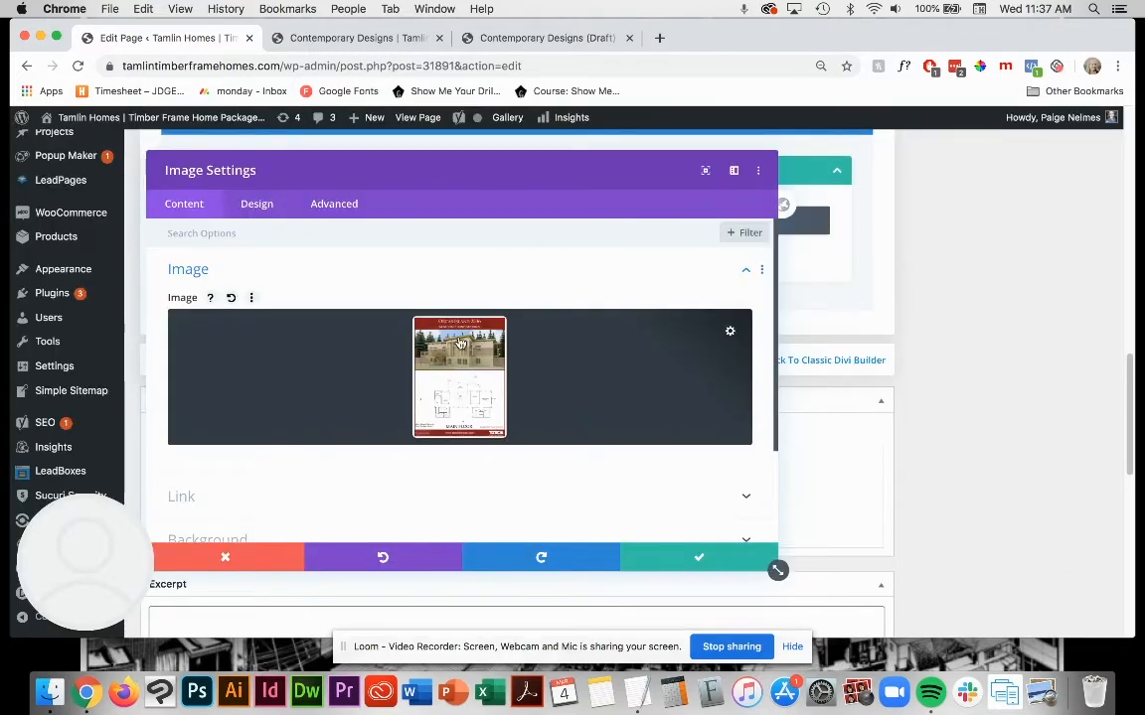
Step: Reopen the Orcas Island thumbnail's attachment details and set its alignment to Center
click(416, 312)
click(248, 309)
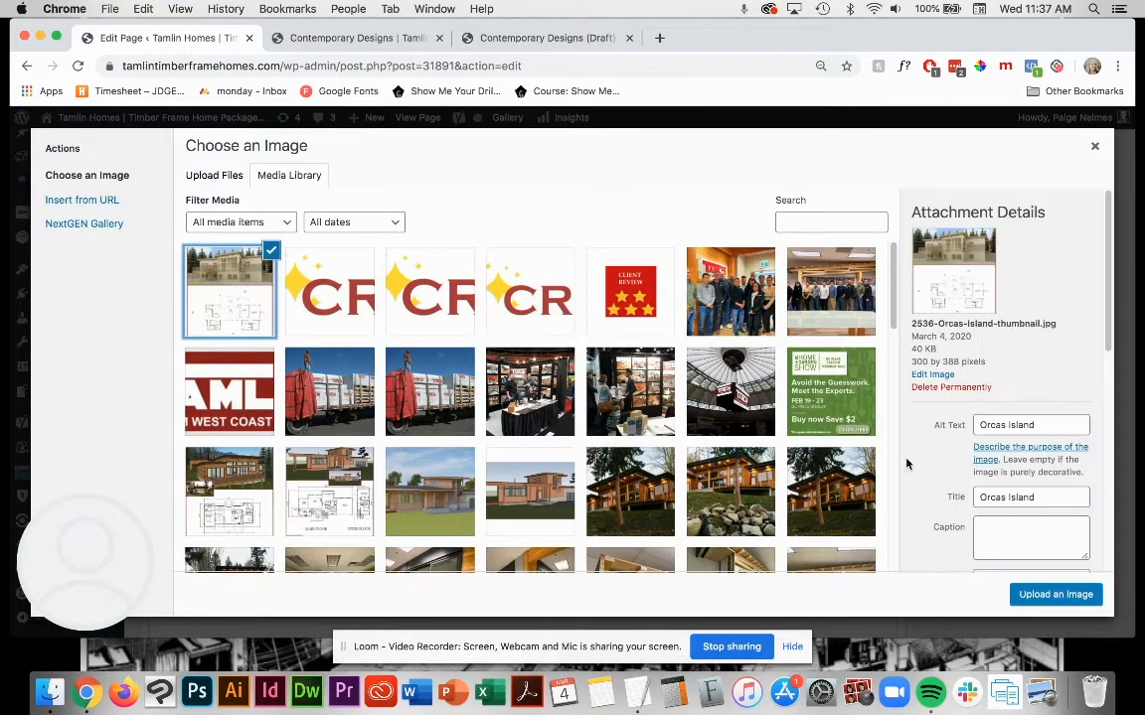
scroll(984, 474, down, 5)
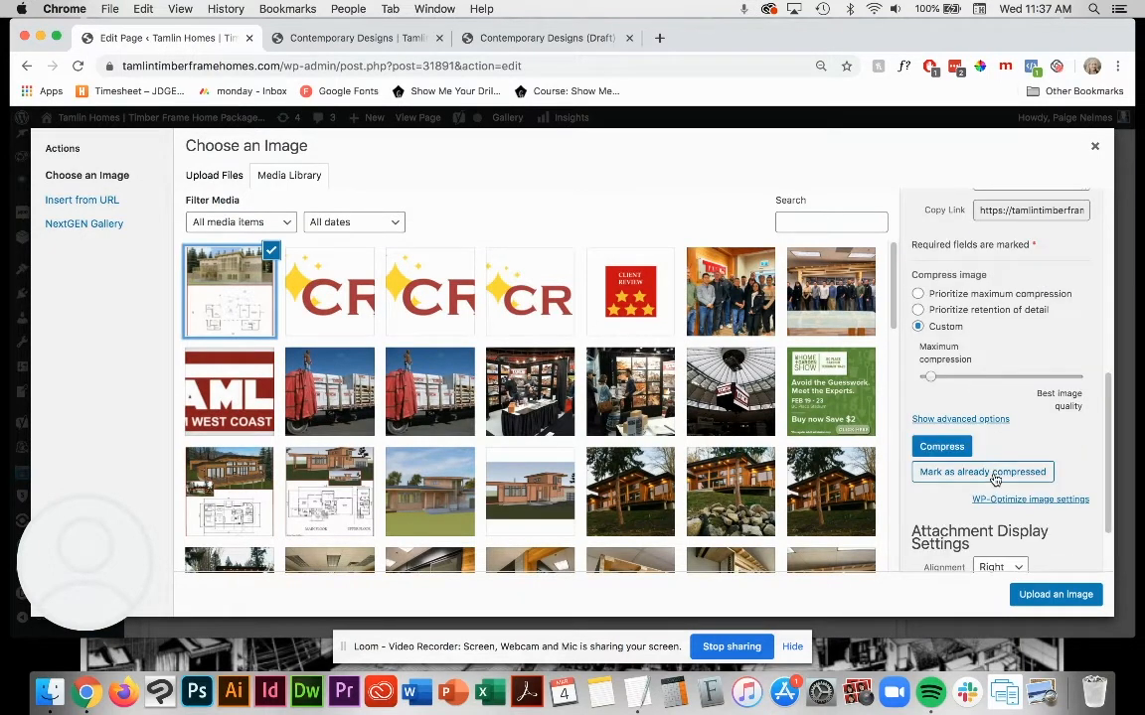
scroll(1013, 477, down, 3)
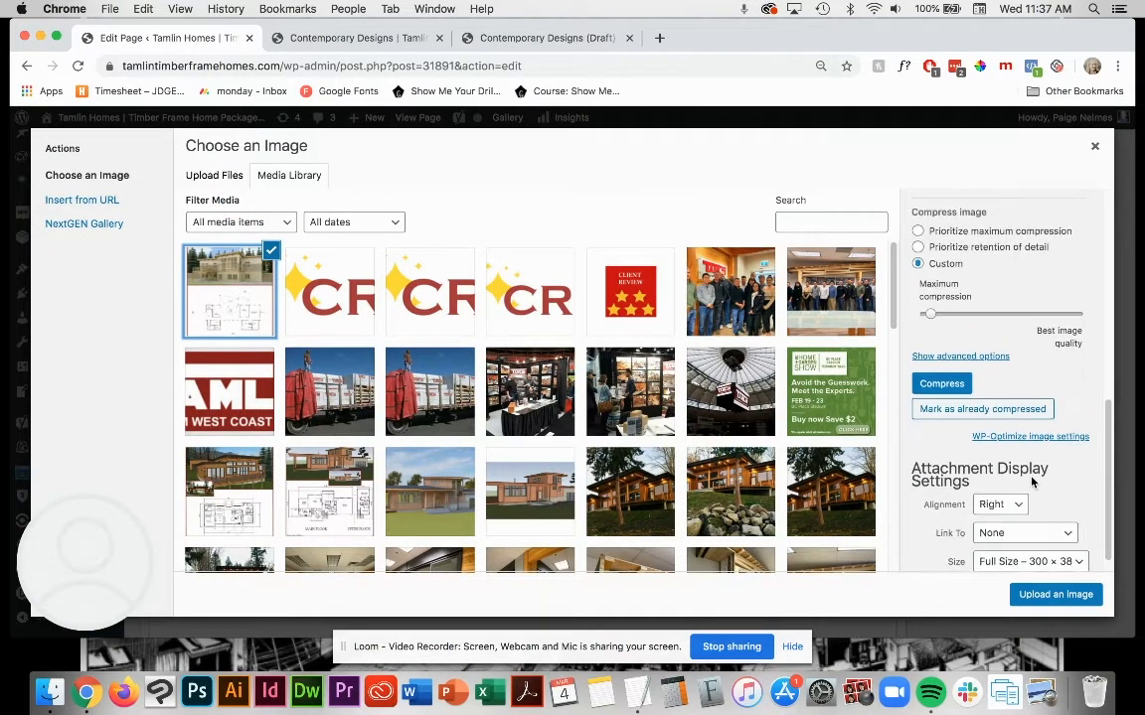
scroll(1033, 482, down, 1)
click(989, 540)
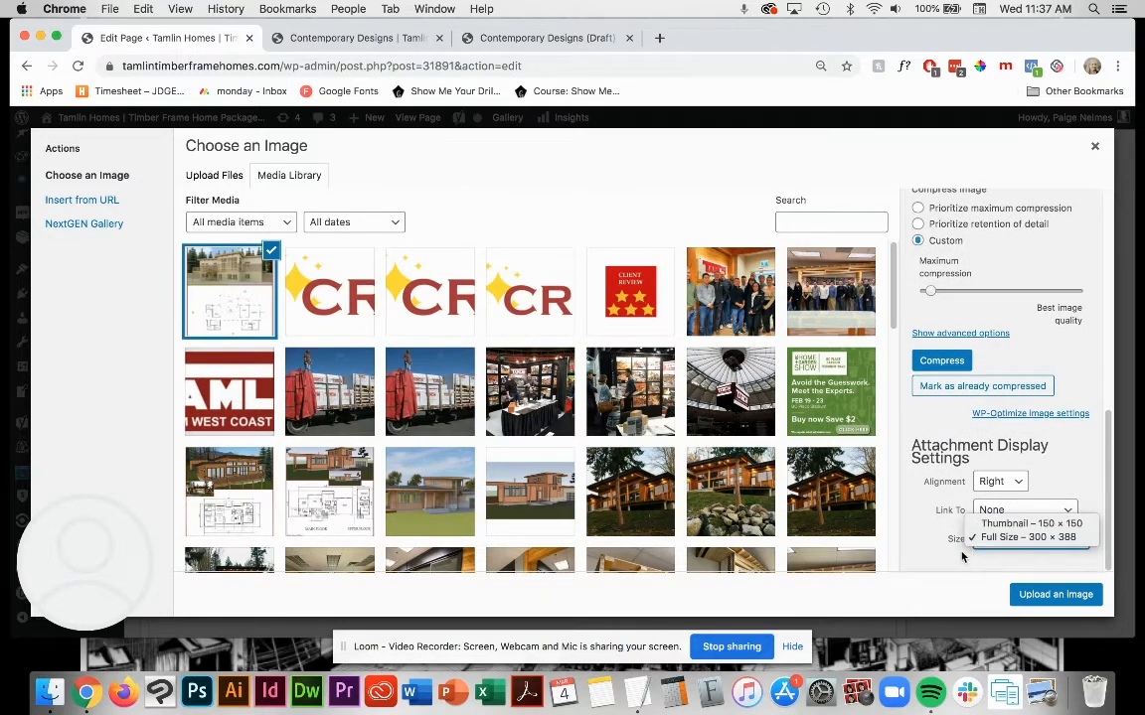
click(1010, 481)
click(1010, 481)
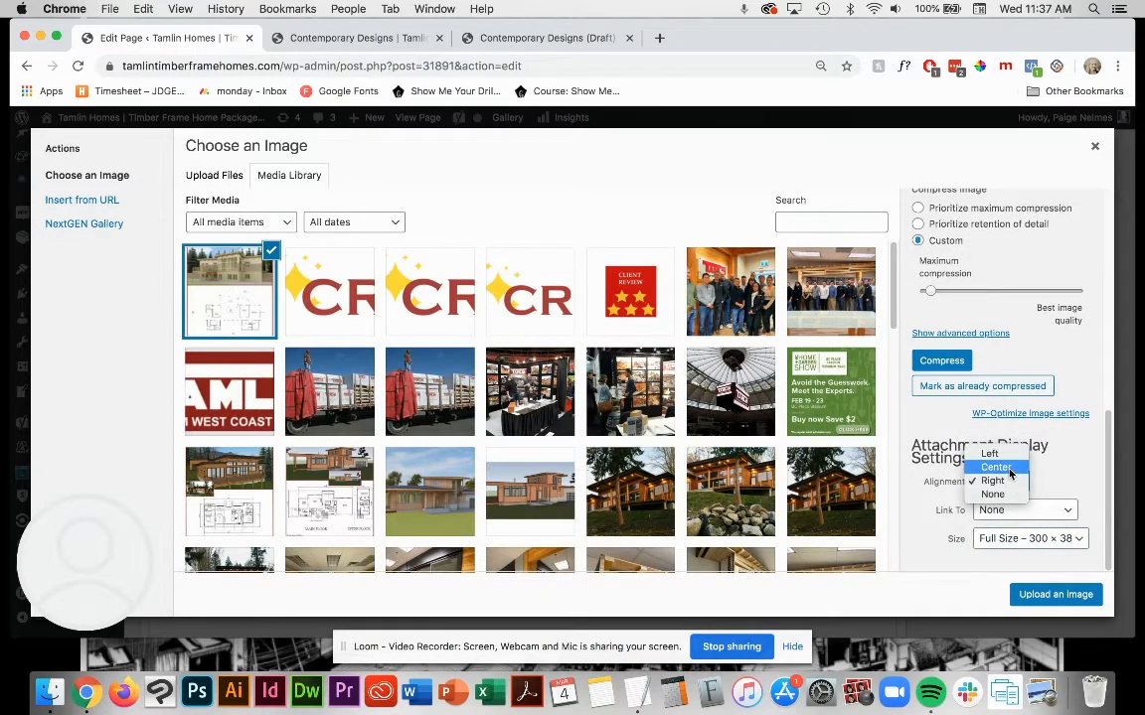
click(996, 467)
Step: Keep the thumbnail's size at Full Size – 300 × 388 and apply the image to the Image module
scroll(1003, 467, up, 5)
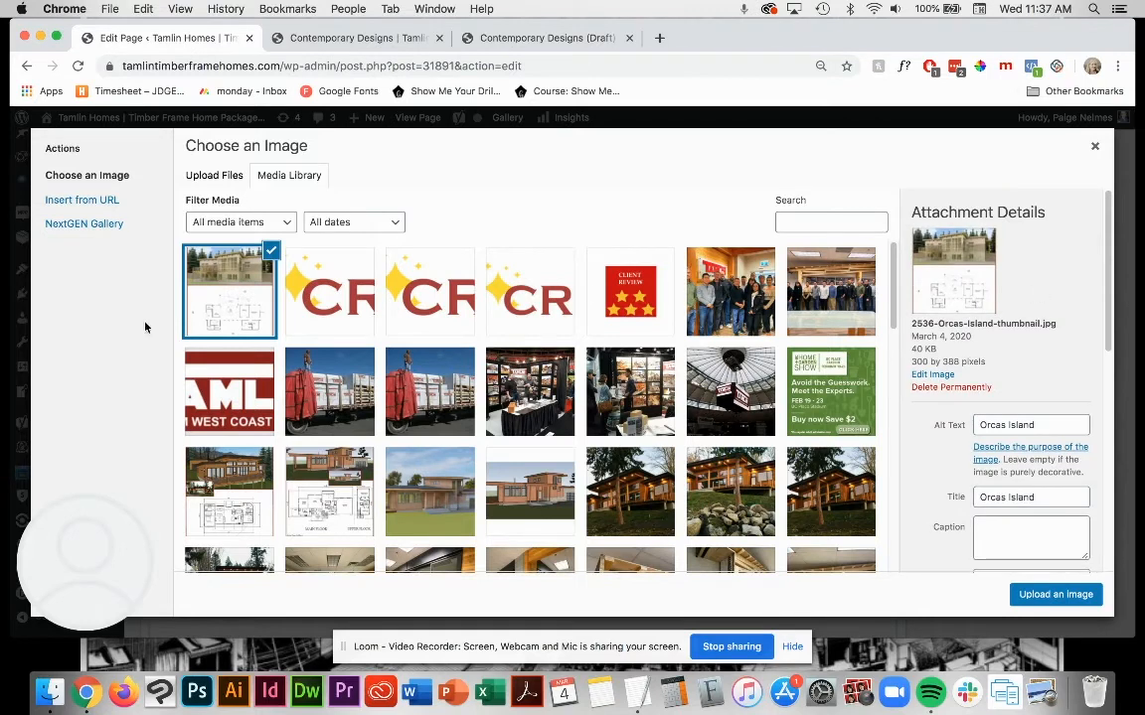
scroll(1068, 360, down, 8)
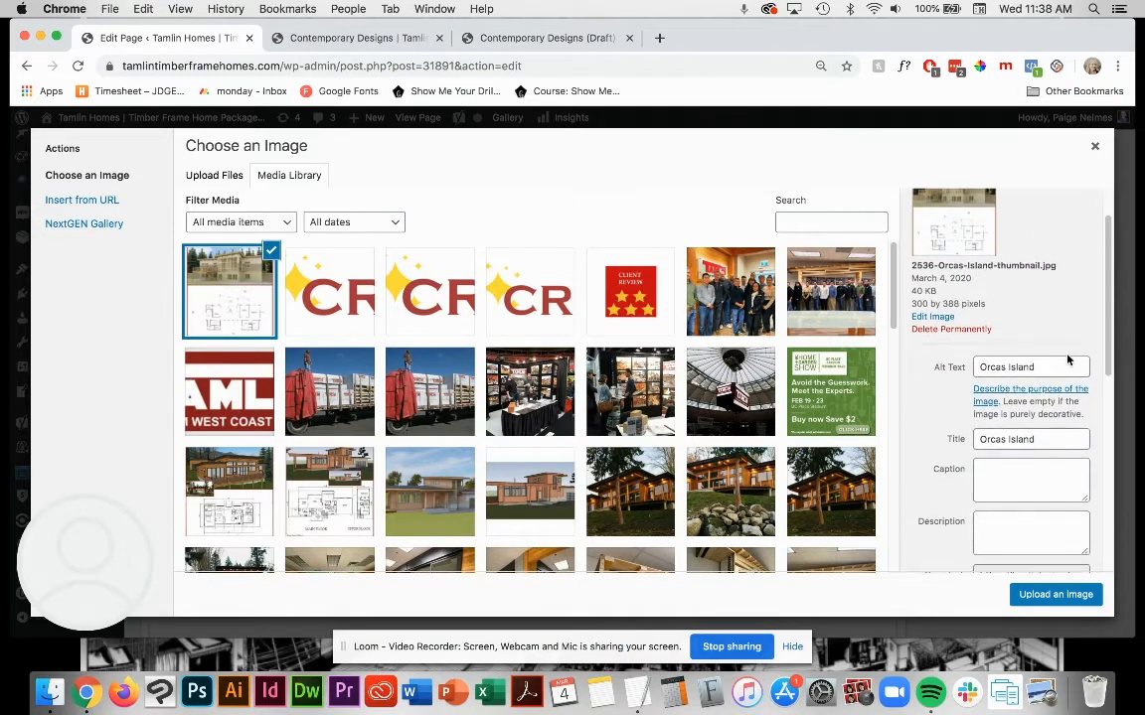
scroll(1063, 354, up, 8)
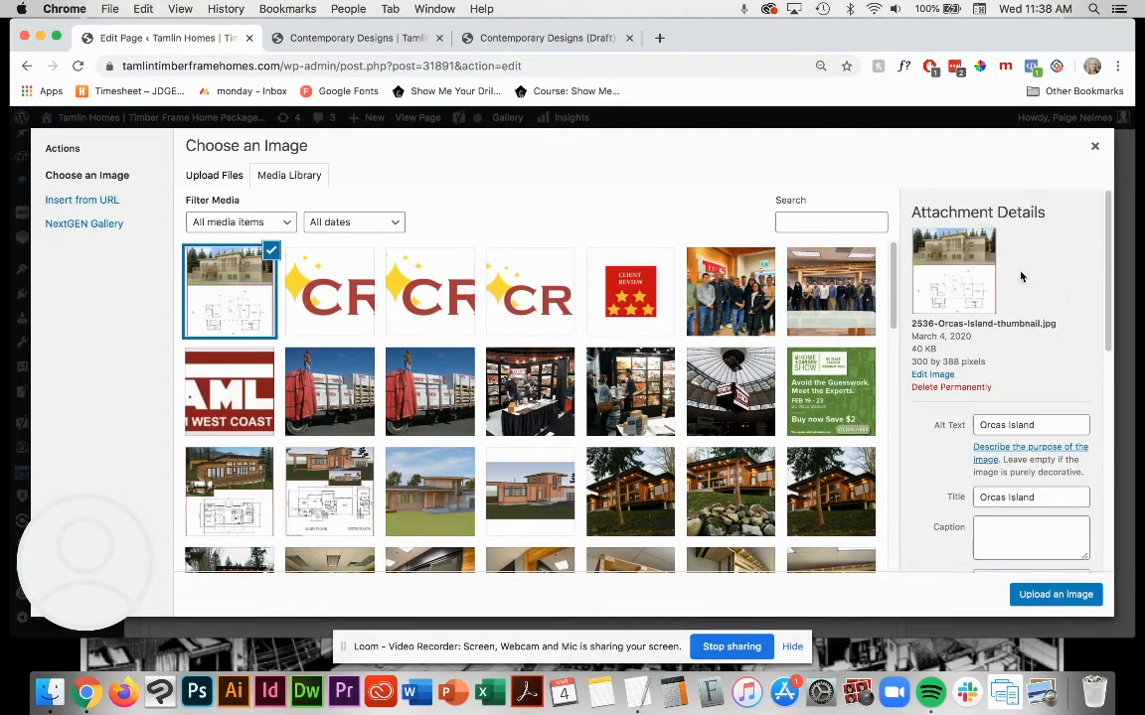
scroll(1042, 486, down, 10)
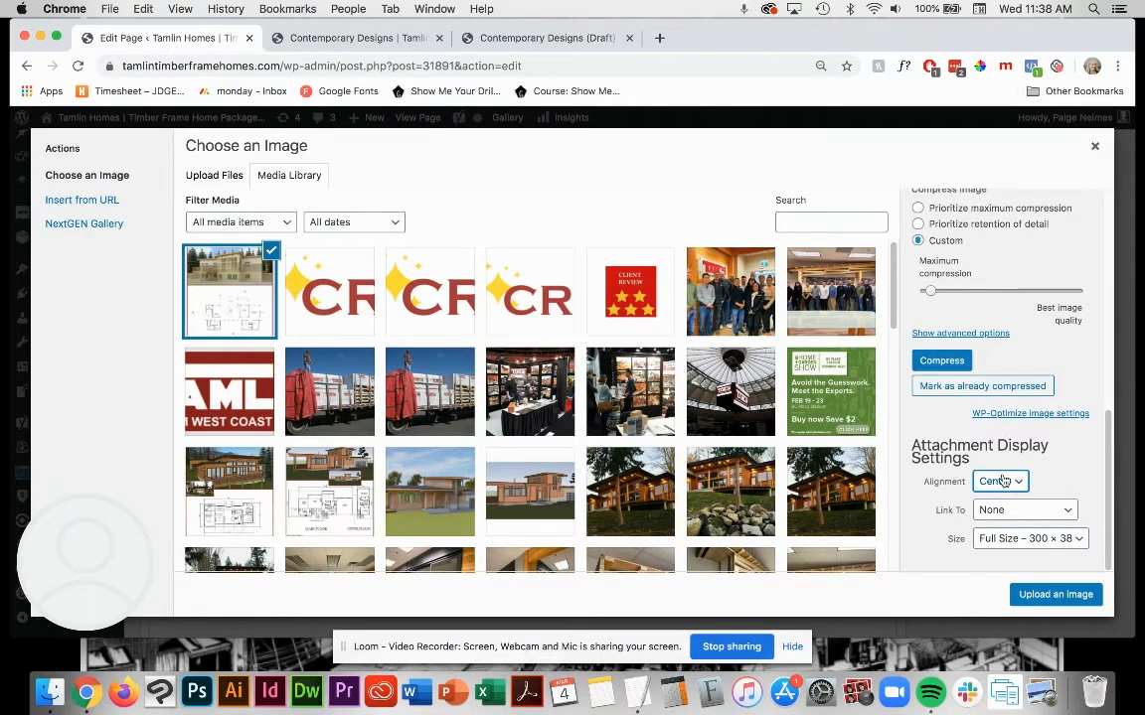
click(1017, 539)
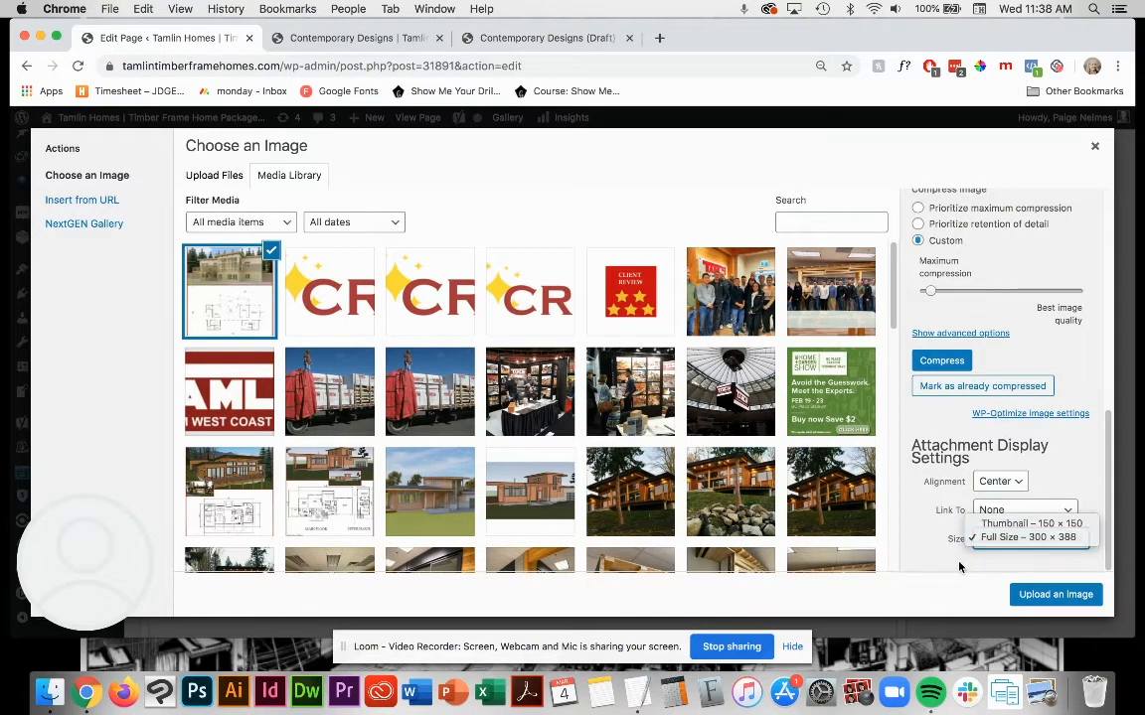
click(1007, 553)
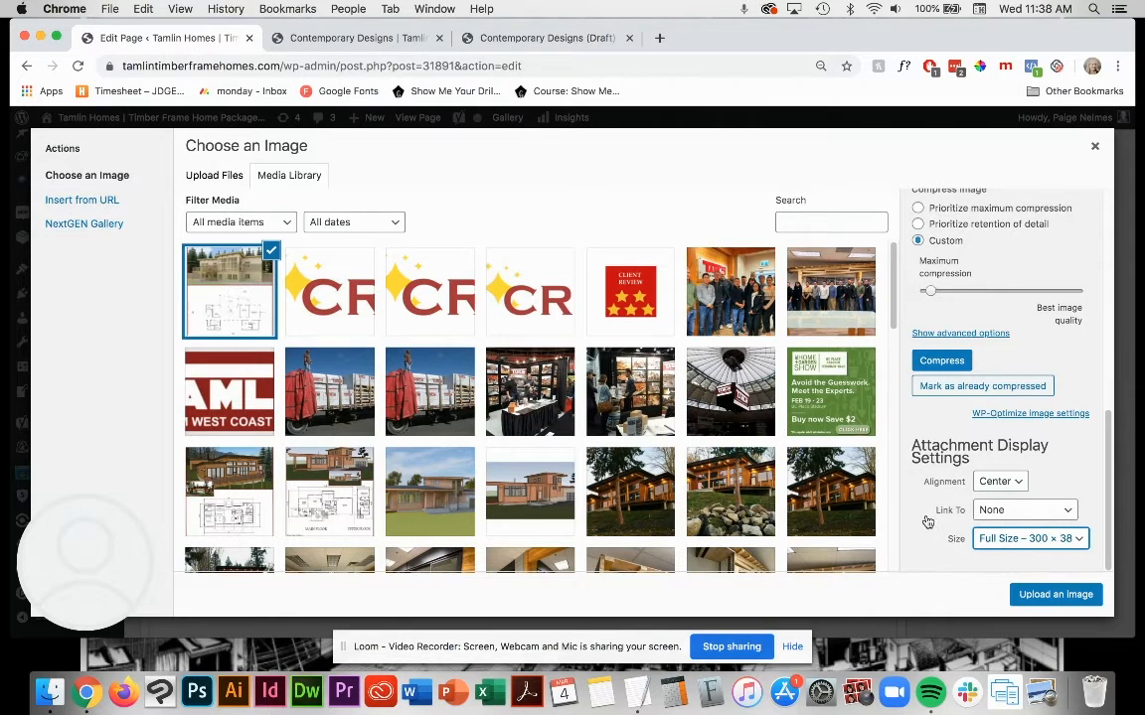
click(1035, 599)
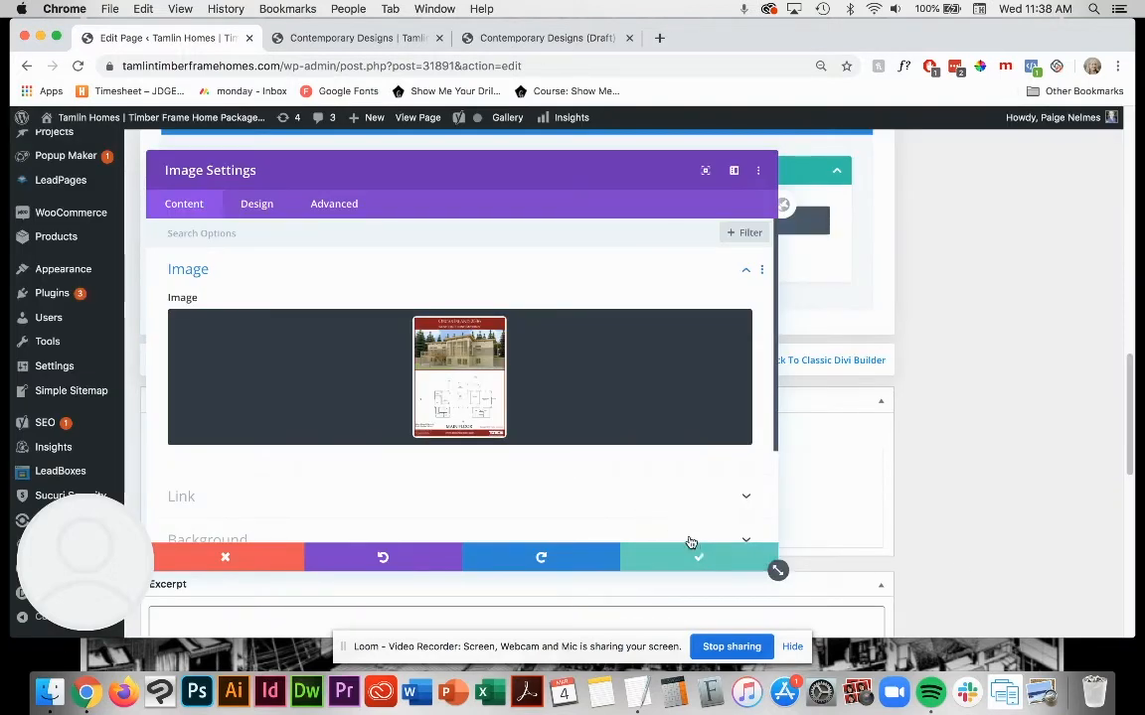
Step: Open the Image module's link options at the image link URL
scroll(596, 470, down, 1)
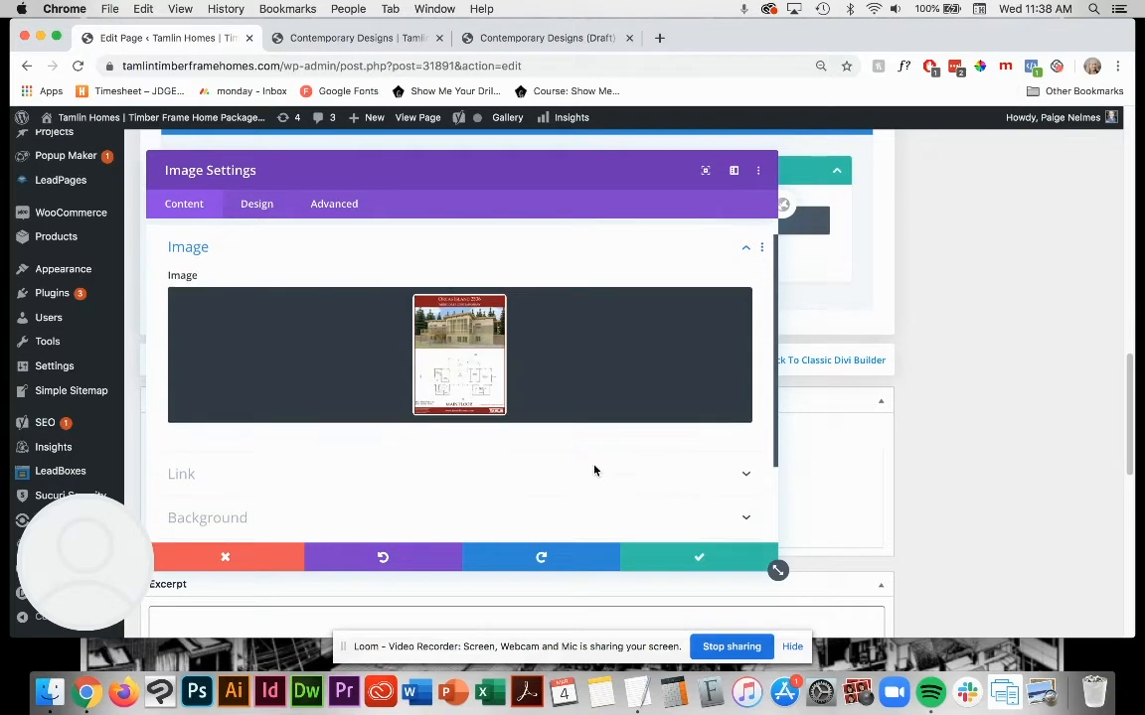
click(509, 466)
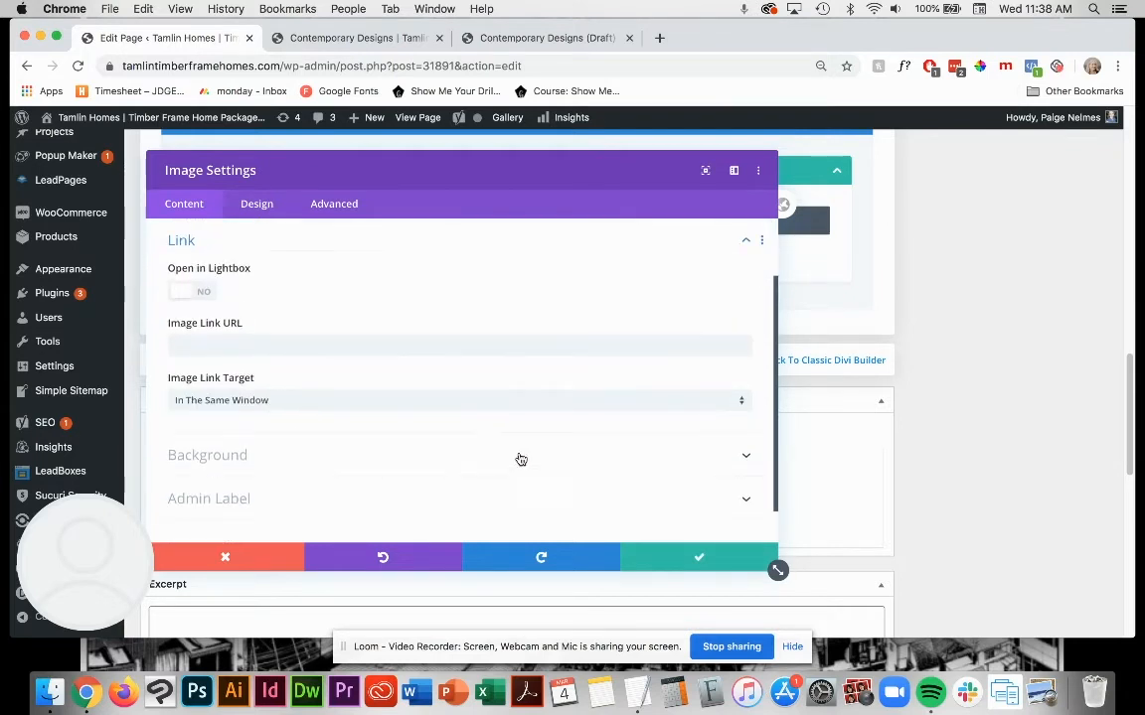
scroll(519, 460, up, 2)
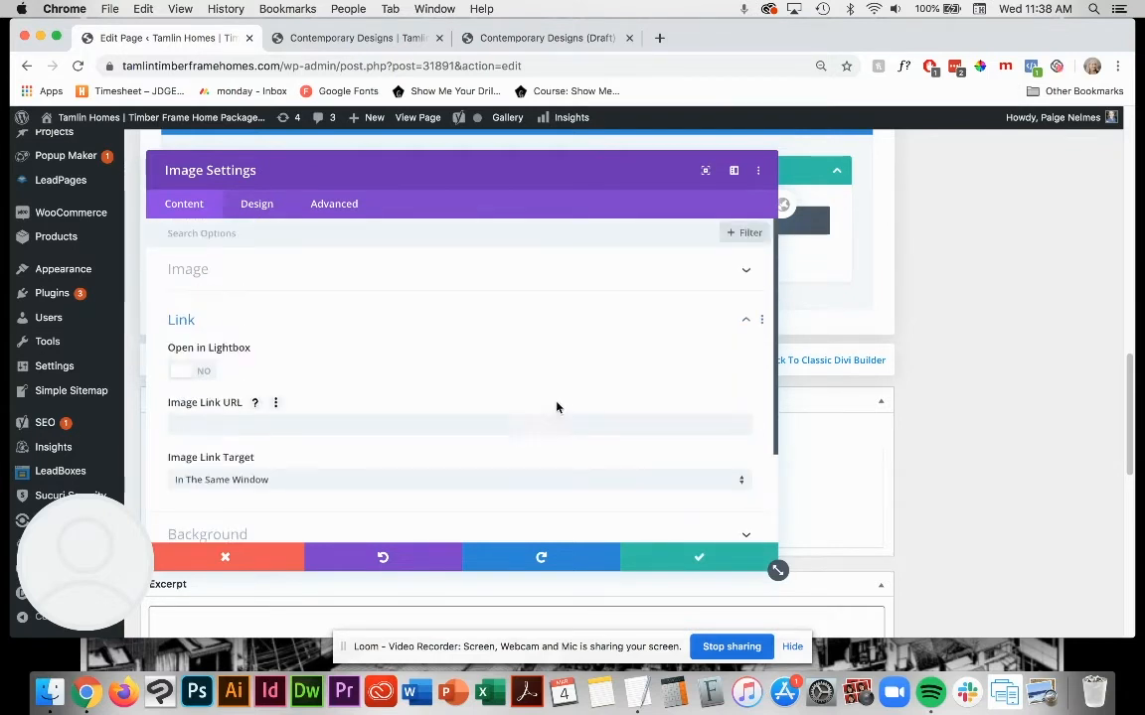
click(467, 424)
click(447, 378)
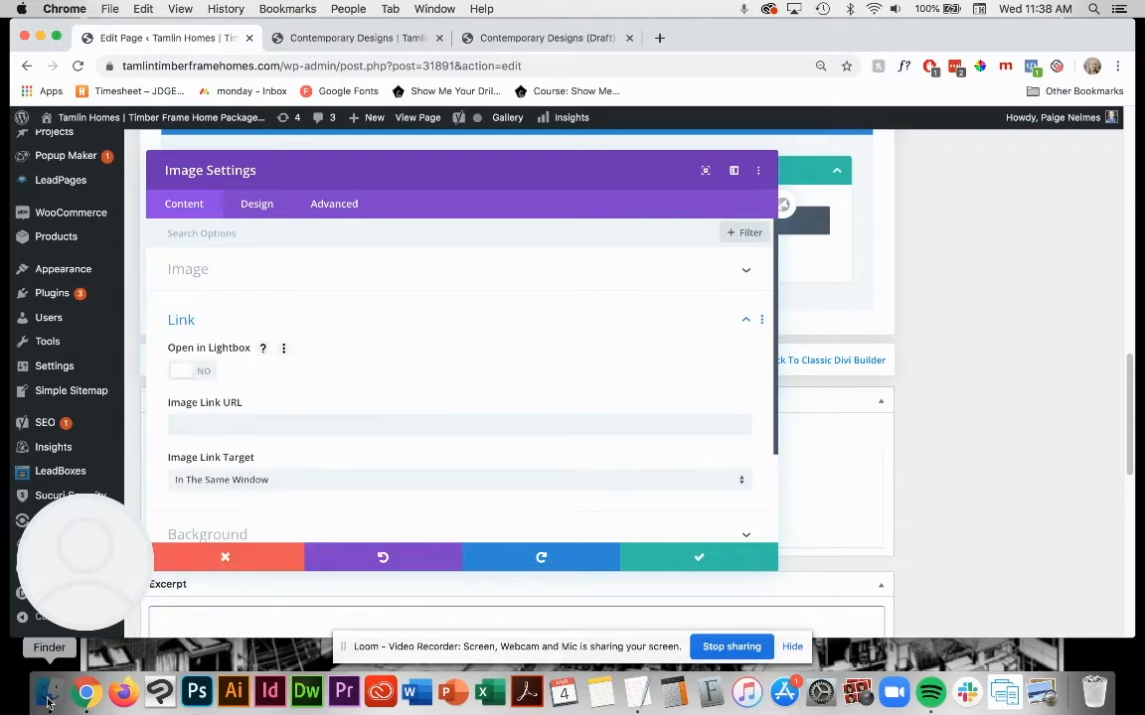
click(49, 693)
click(582, 440)
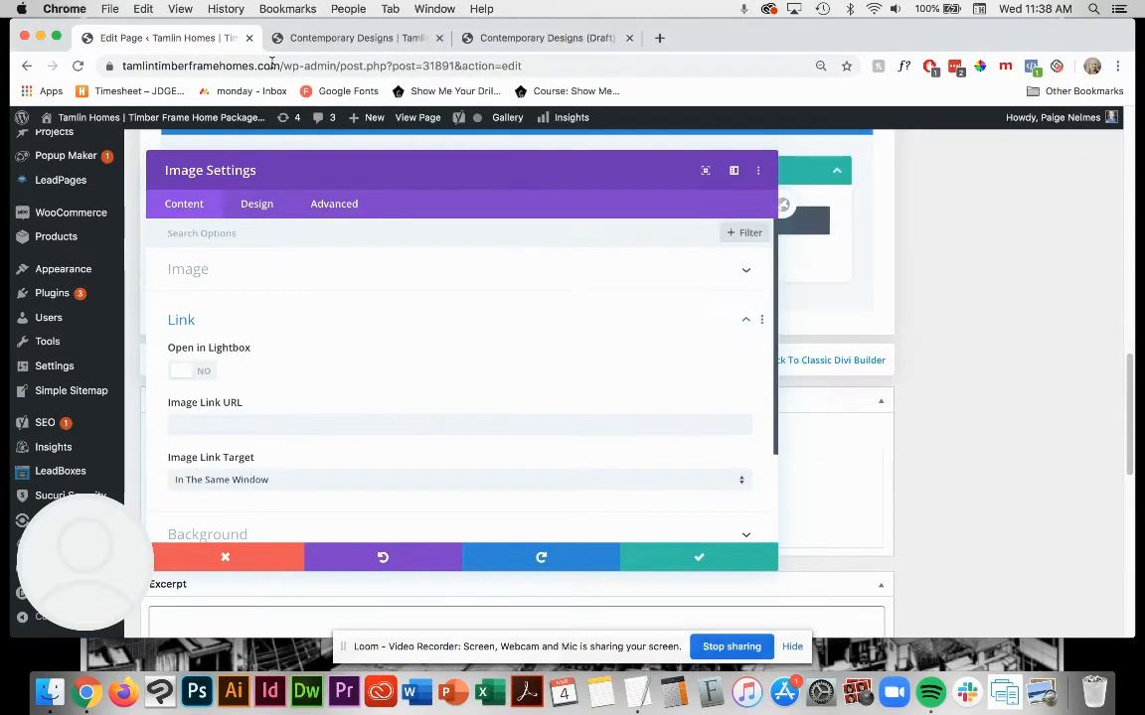
Step: Open the site's Media Library in the browser tab that shows the original Contemporary Designs page
click(343, 38)
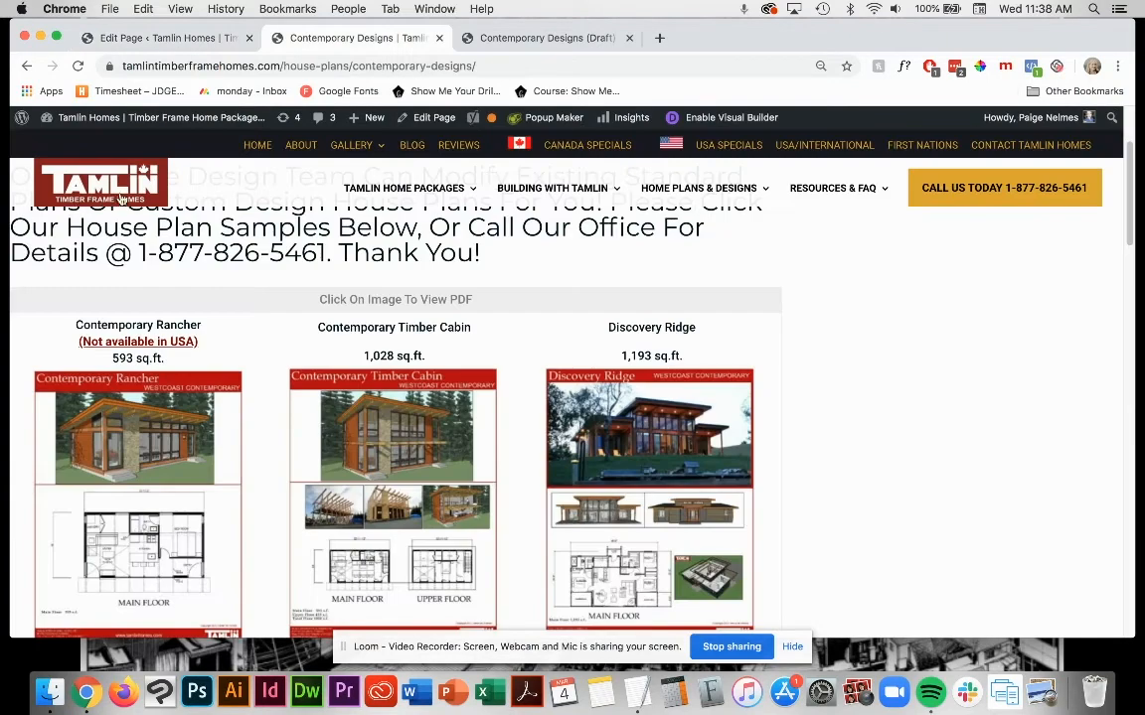
mouse_move(107, 119)
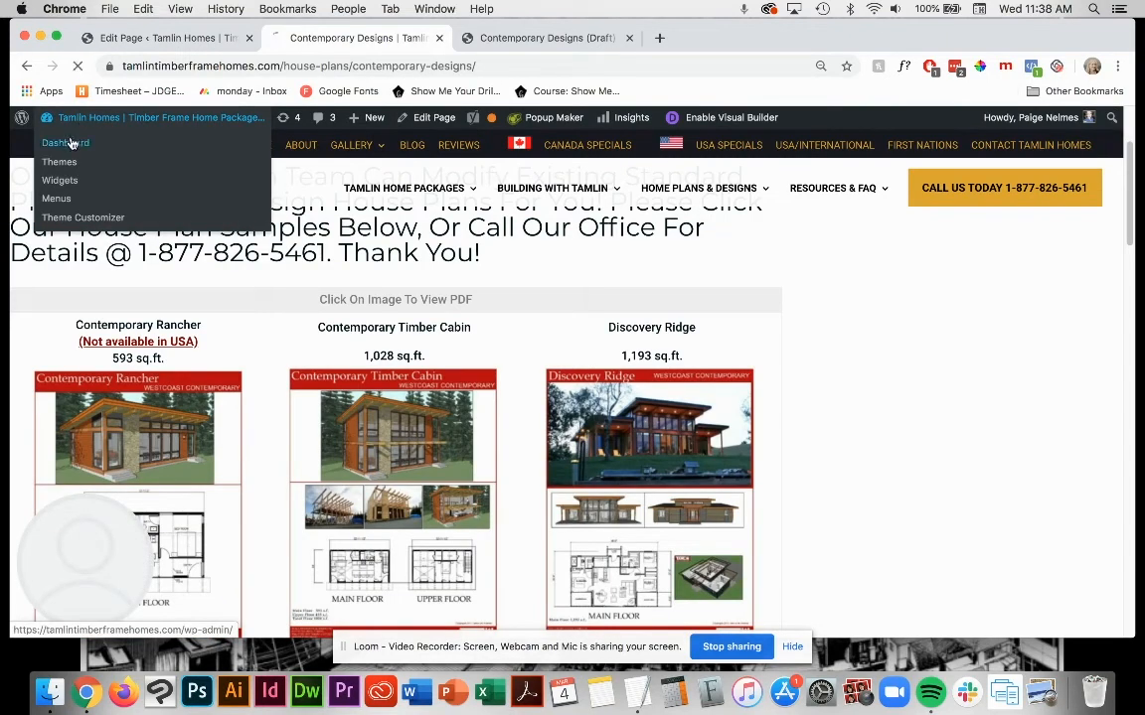
click(71, 141)
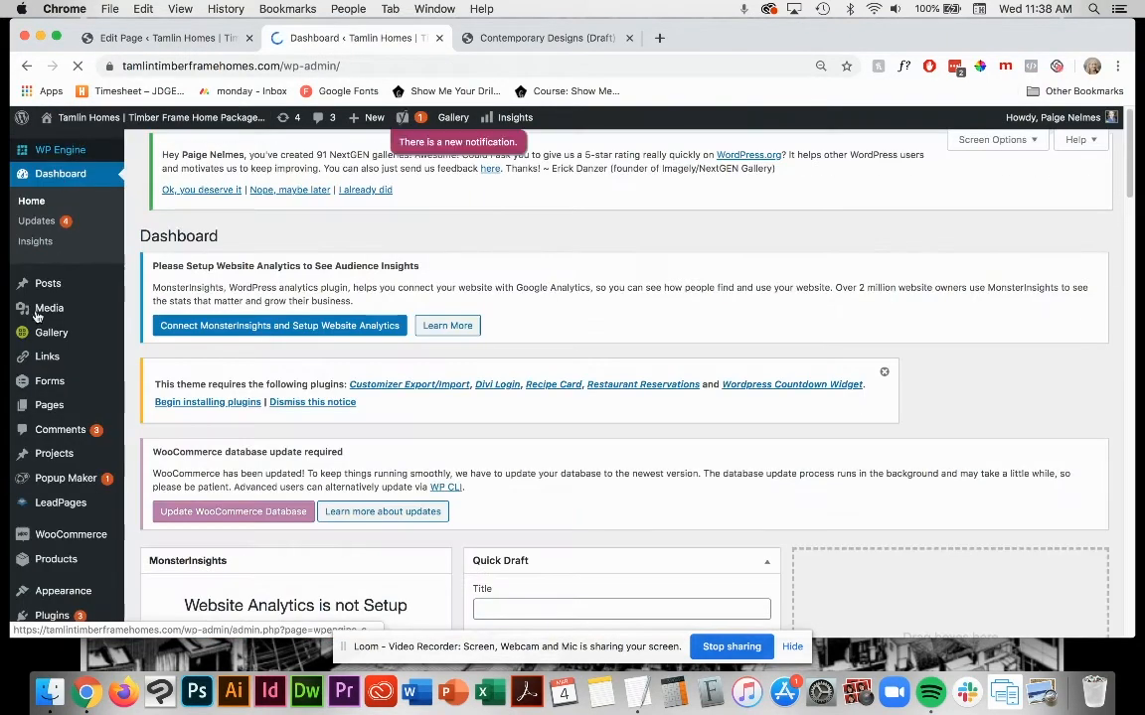
mouse_move(45, 309)
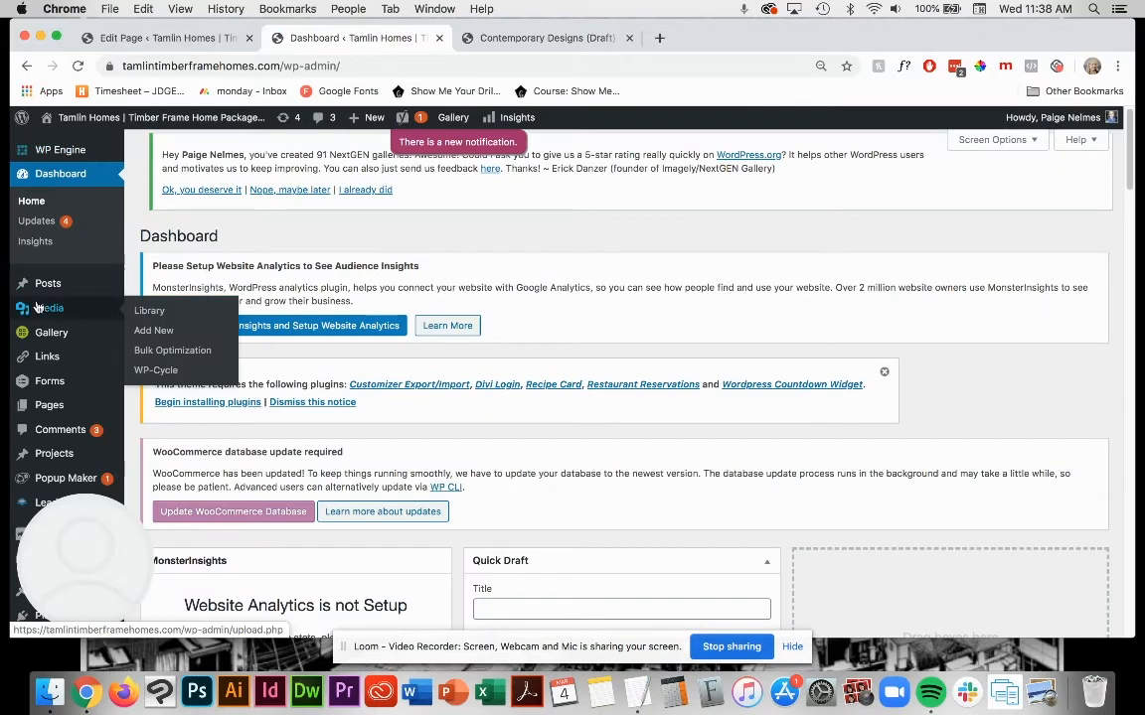
click(147, 312)
Step: Upload the file 2536 Orcas Island.pdf from the March 2020 folder in Finder to the Media Library
click(47, 692)
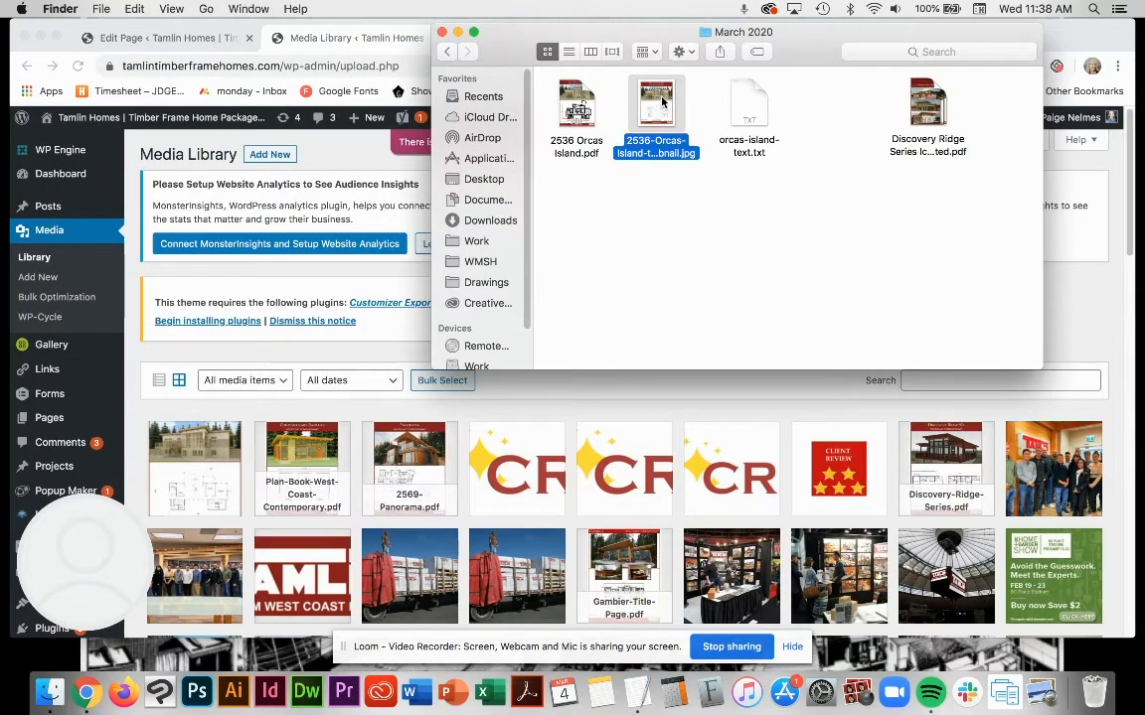
click(586, 107)
drag(589, 108, 626, 487)
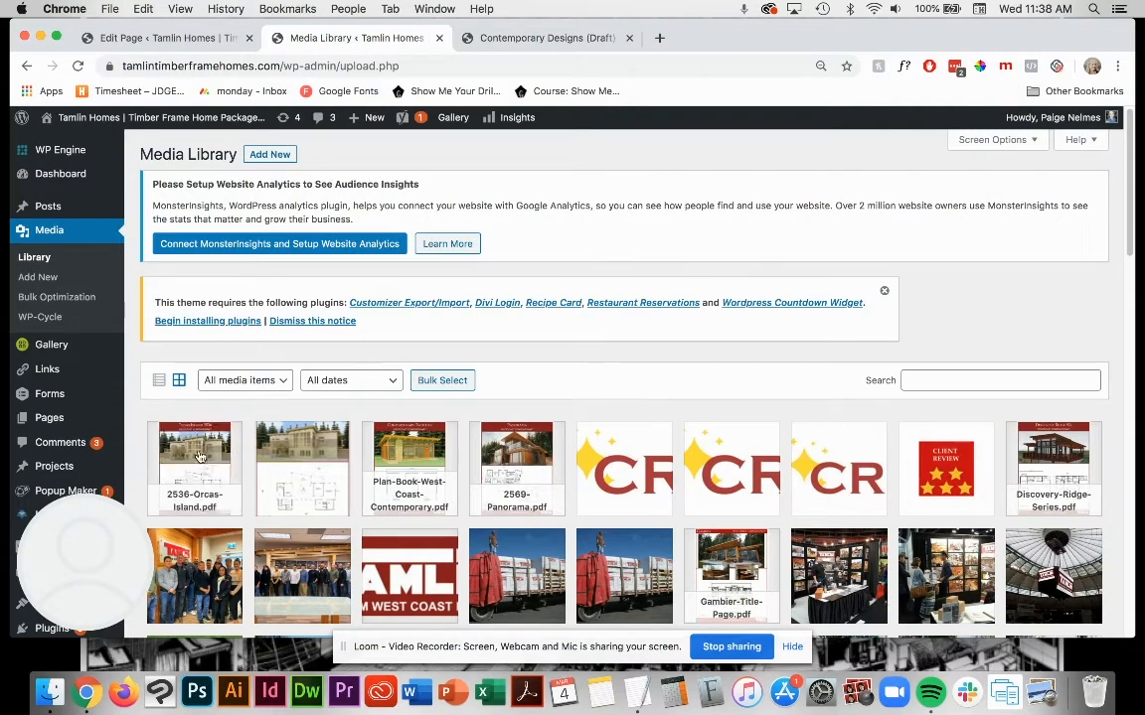
Step: Copy the uploaded Orcas Island PDF's file link and paste it as the Image module's link URL
click(197, 456)
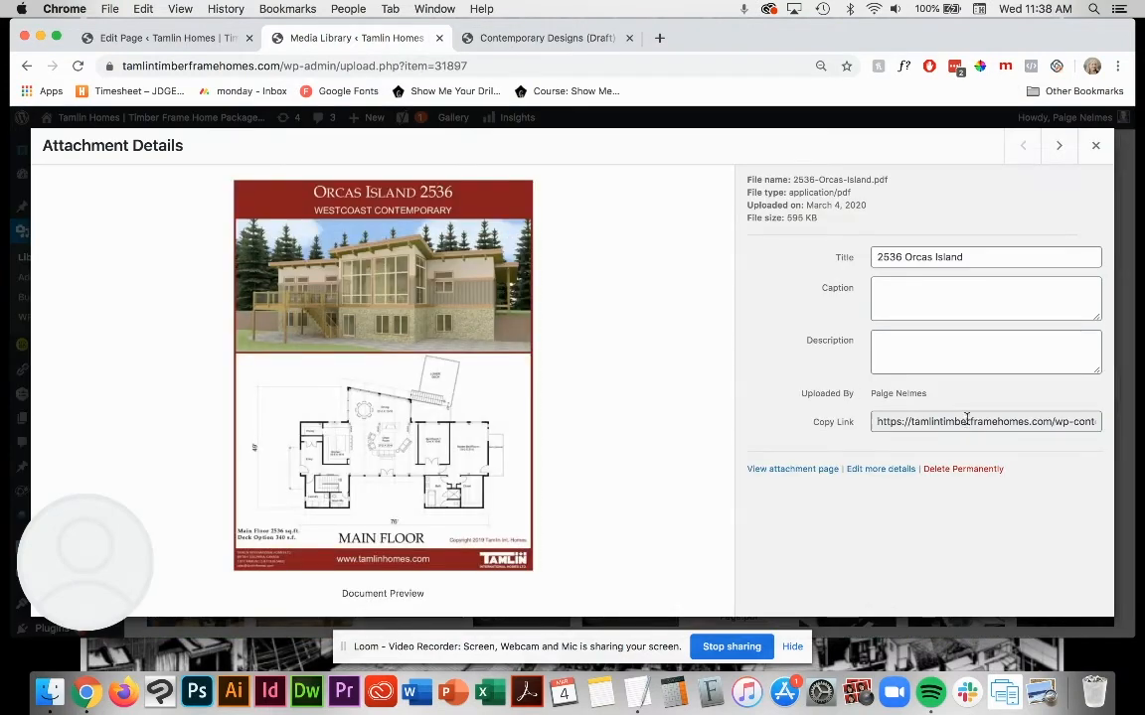
click(967, 420)
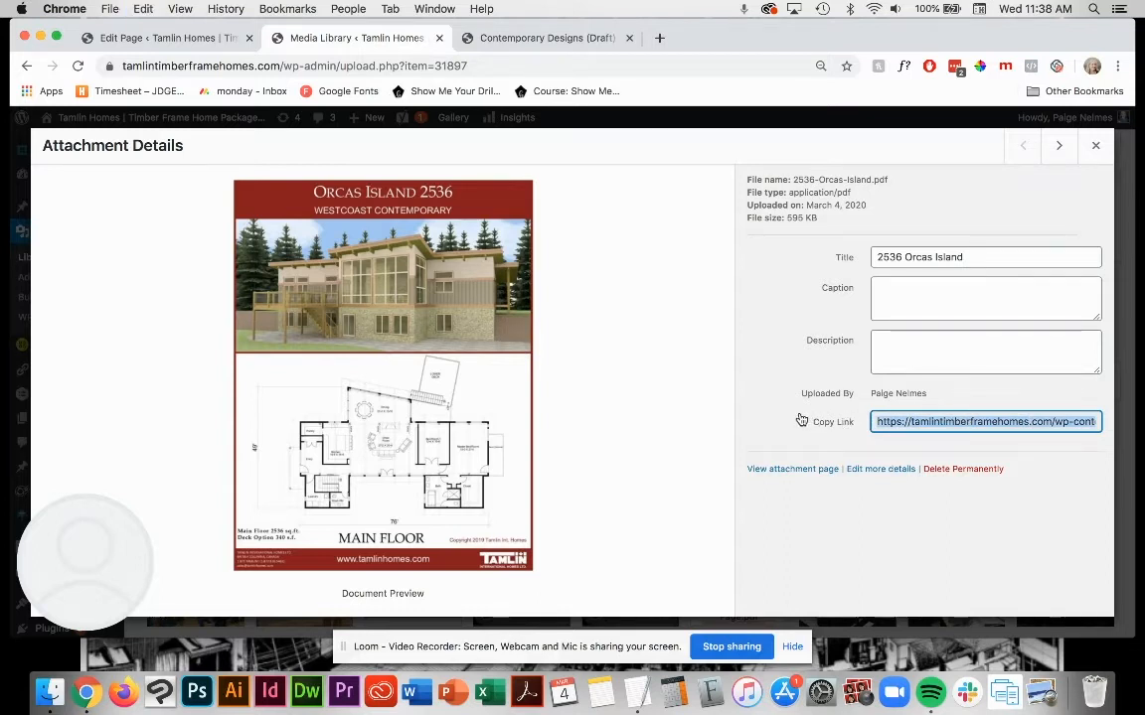
key(super+c)
click(146, 40)
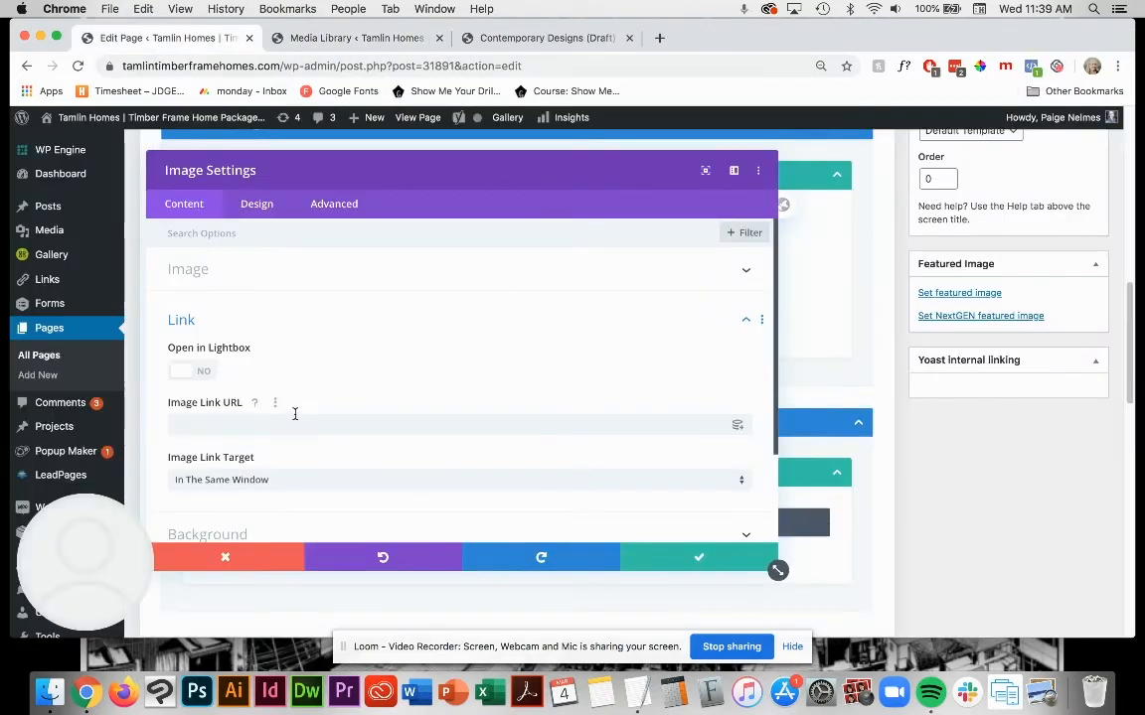
click(259, 425)
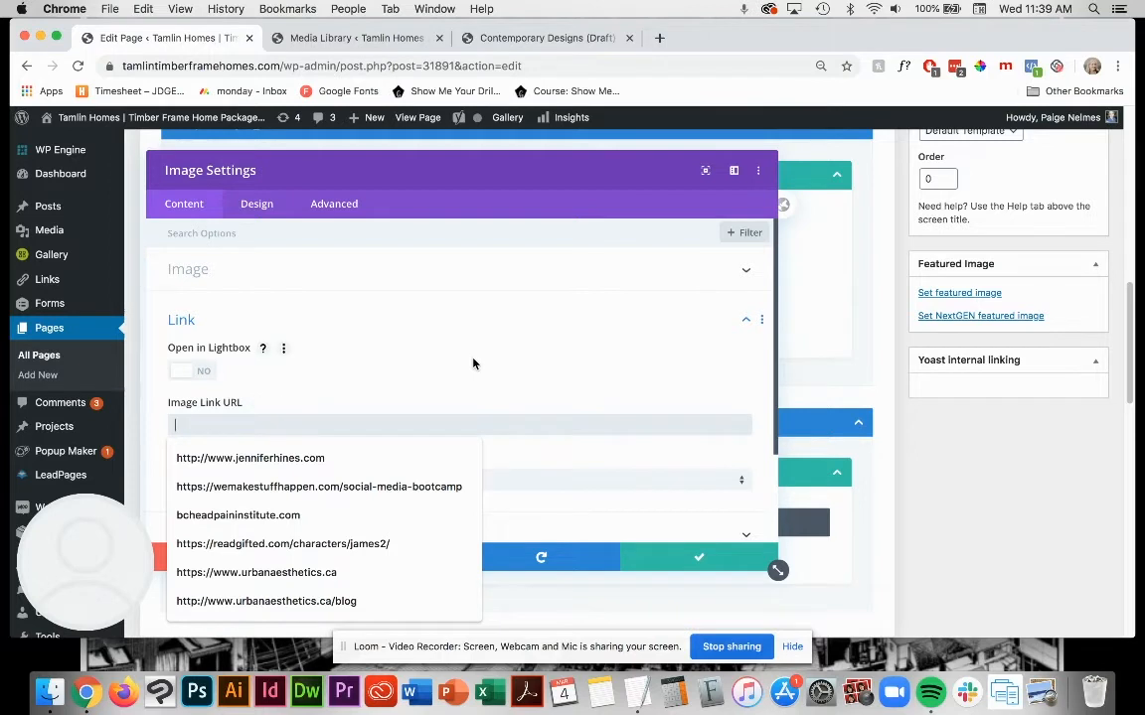
key(super+v)
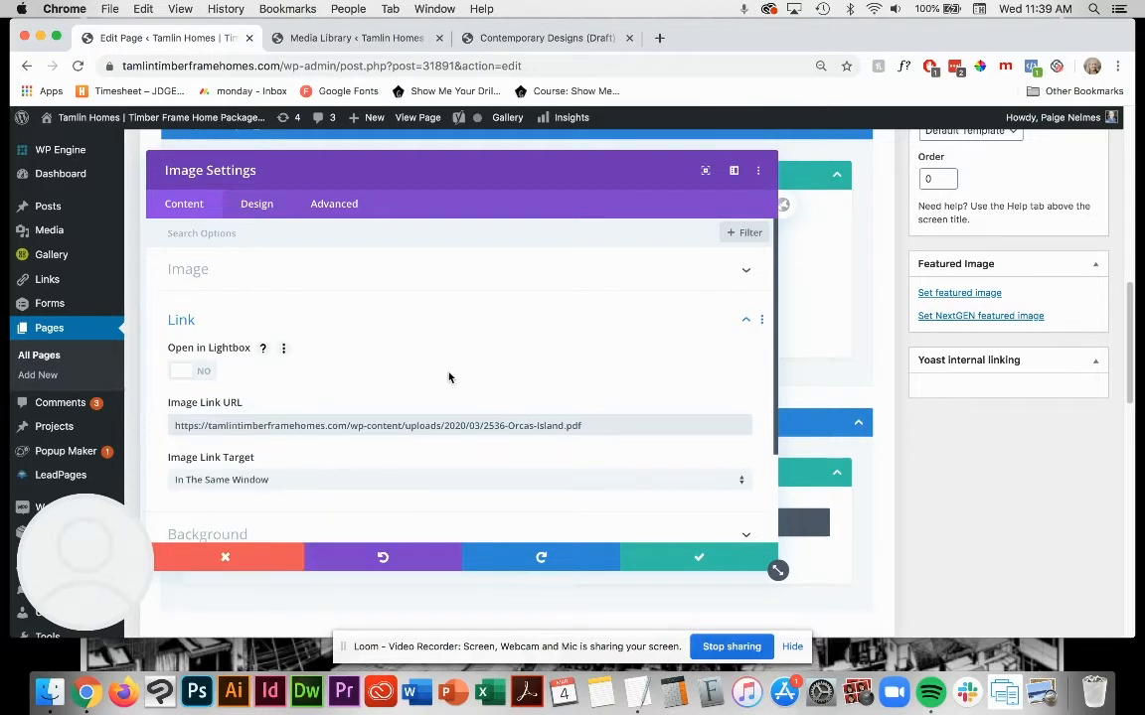
Step: Set the Image module's link target to In The New Tab
scroll(448, 377, down, 2)
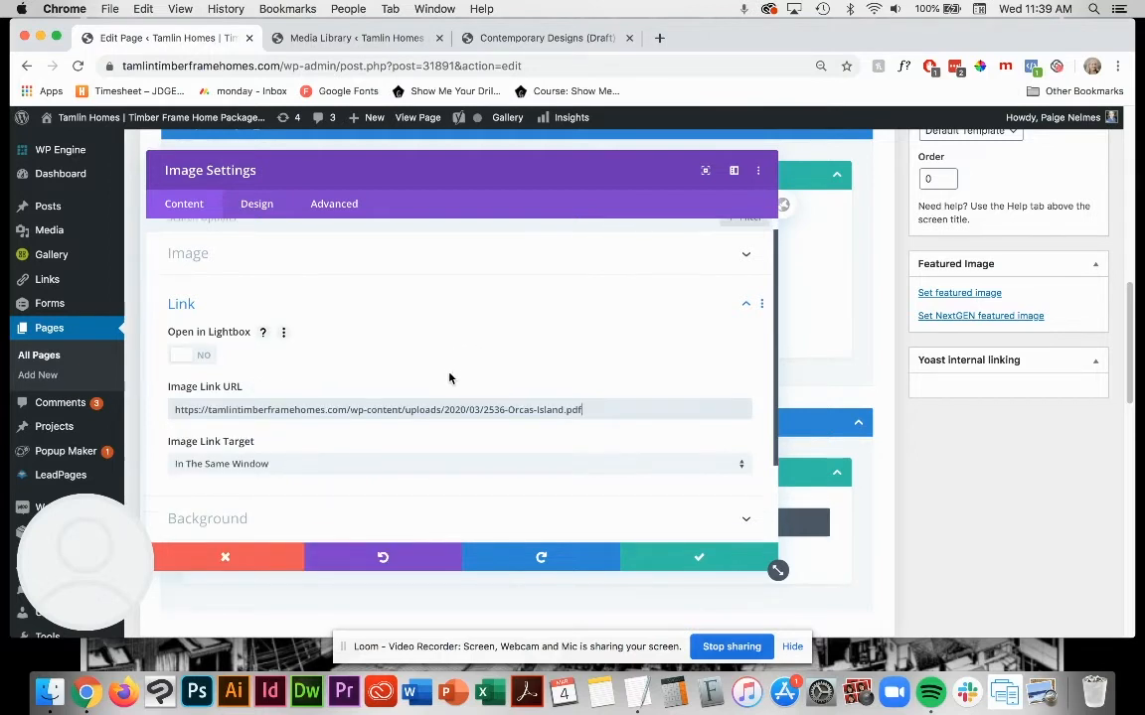
triple_click(610, 395)
click(495, 445)
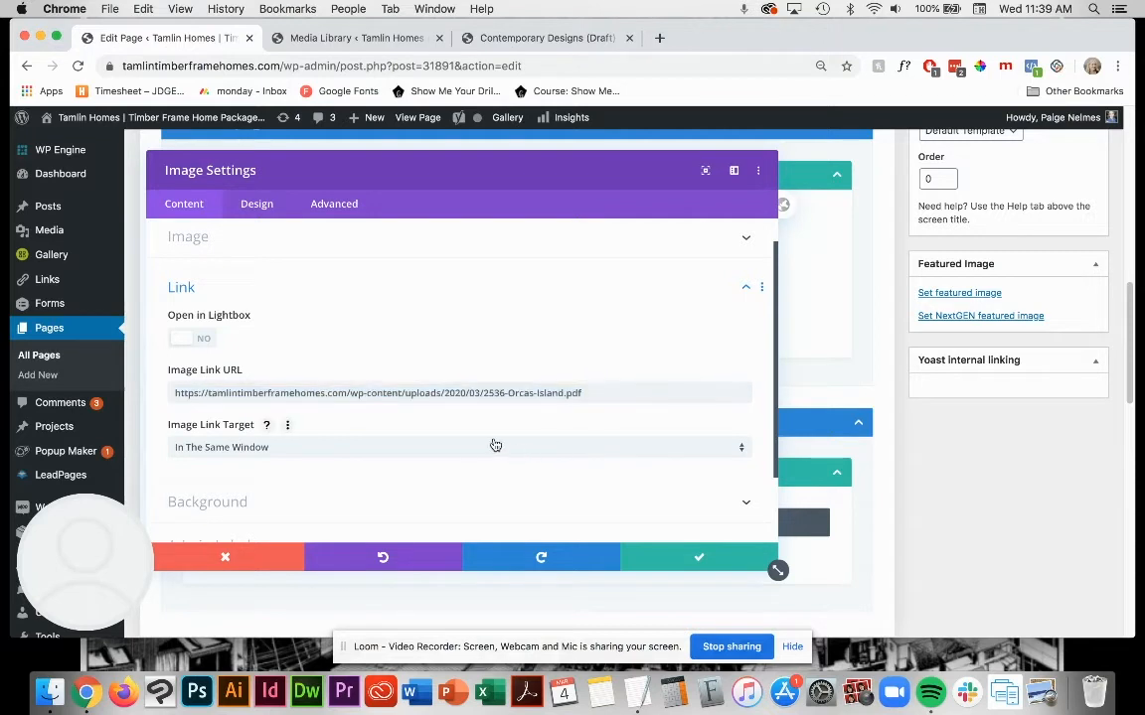
click(495, 445)
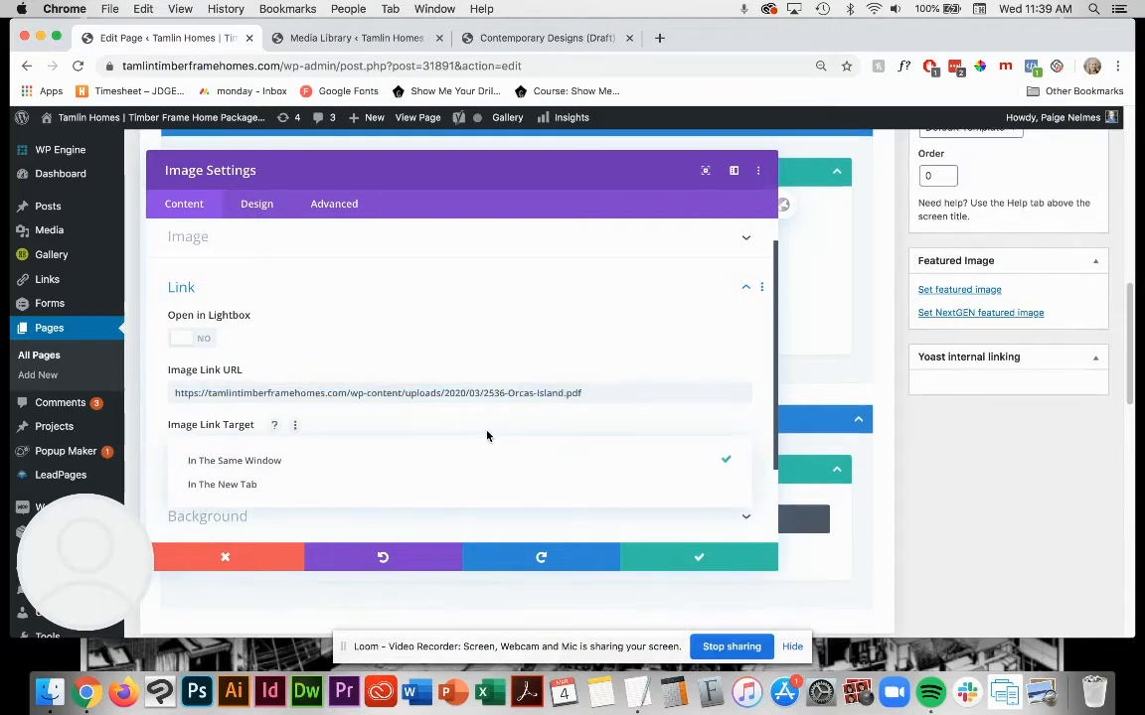
click(256, 486)
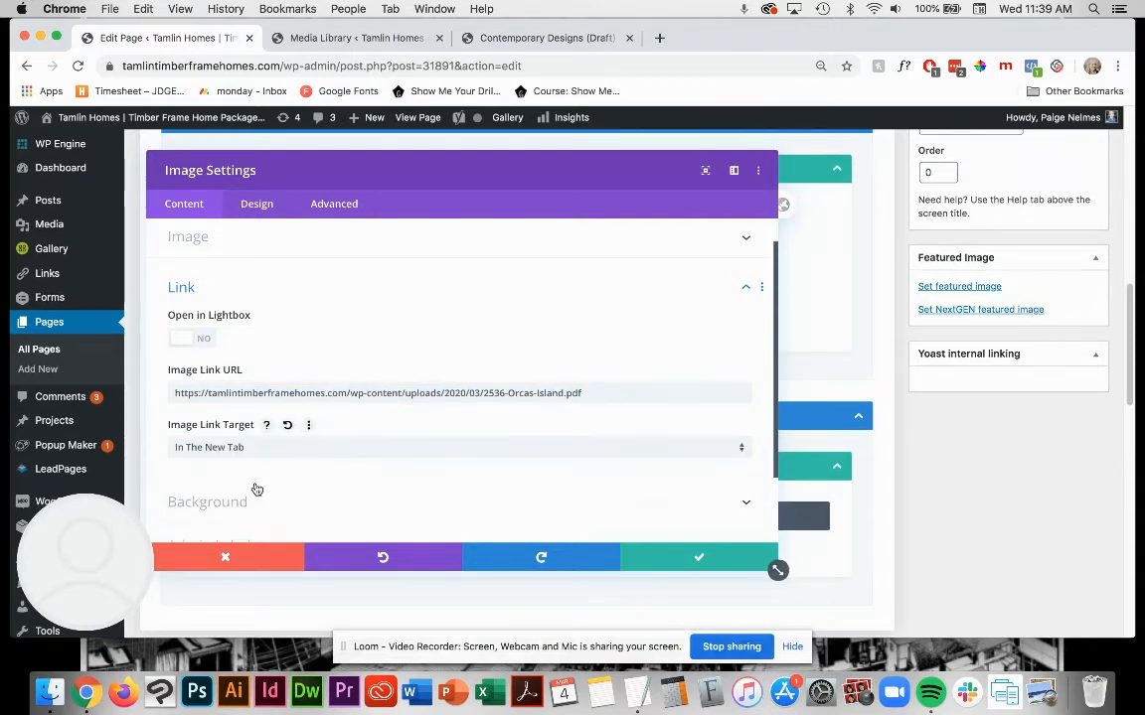
Step: Give the Image module the admin label "Orcas Island Image" and save its settings
scroll(382, 425, down, 3)
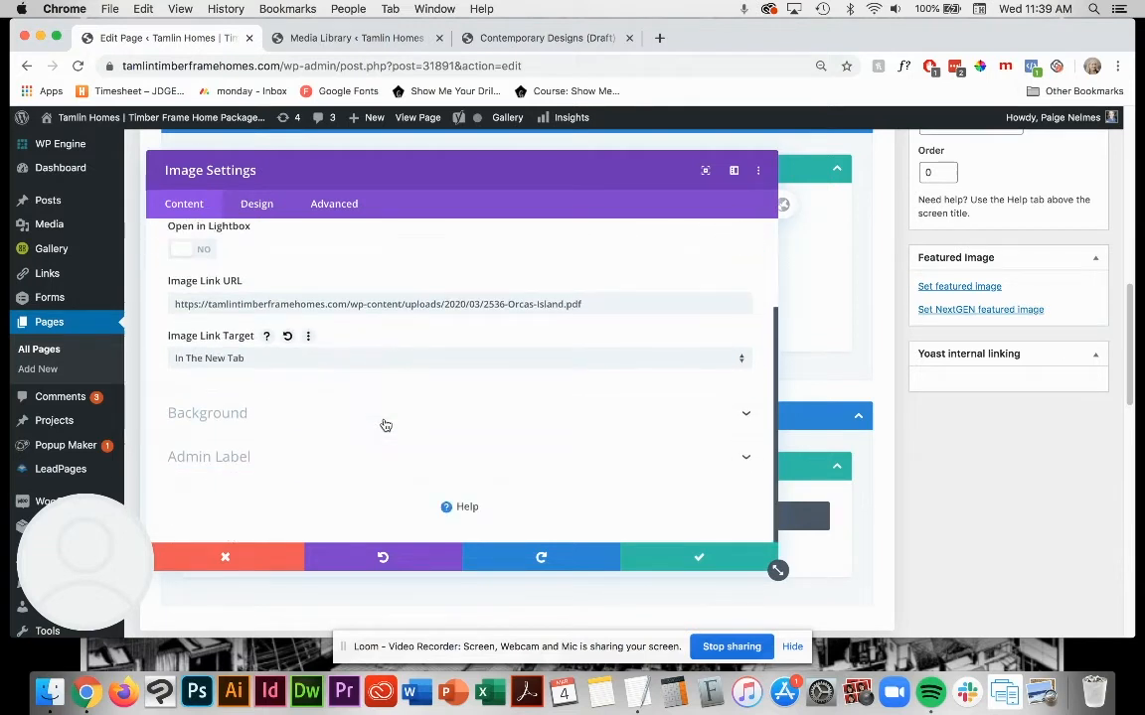
click(270, 466)
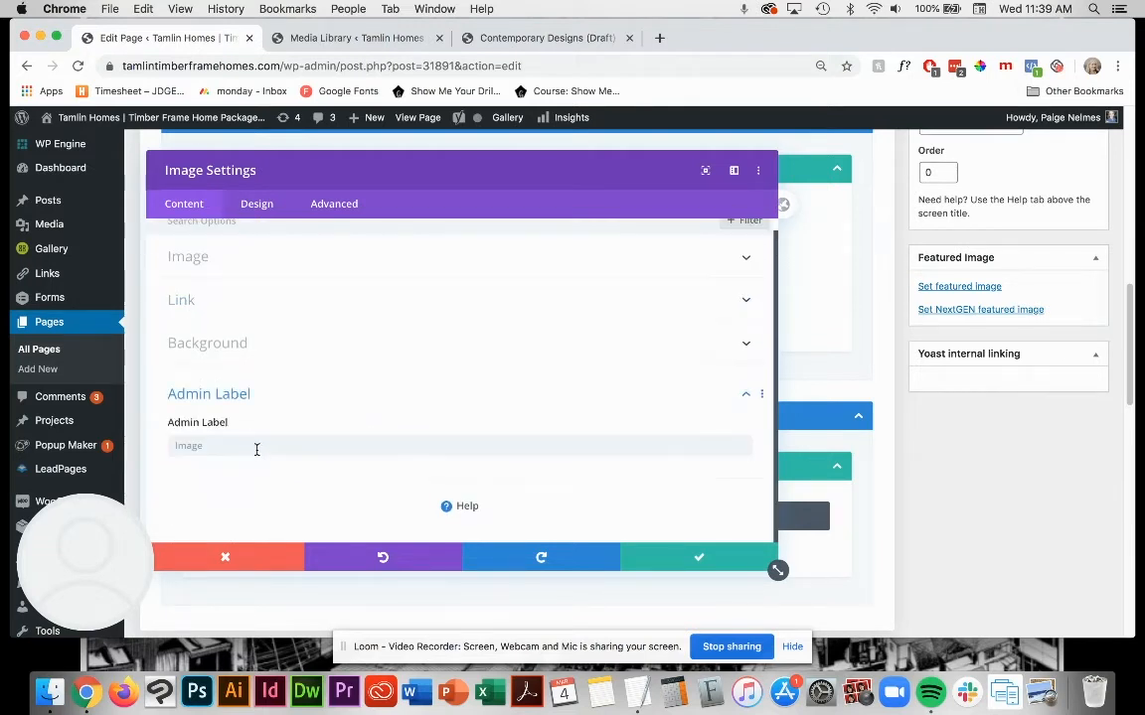
click(256, 446)
text(Or)
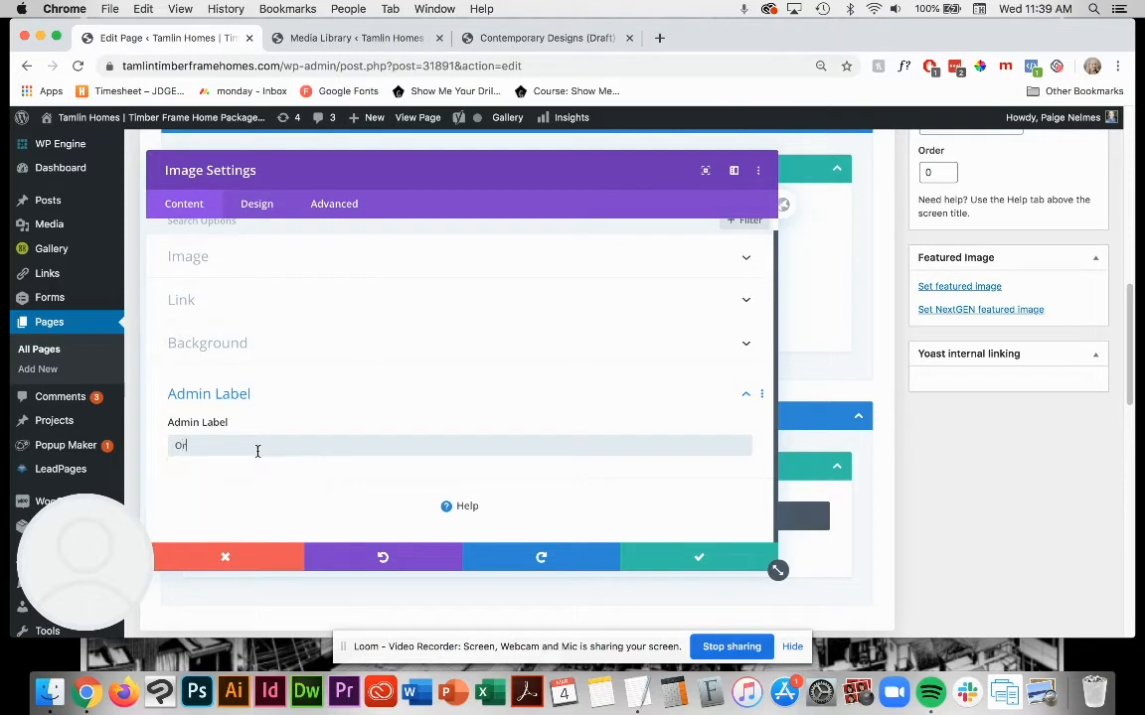
text(cas Island Image)
click(684, 560)
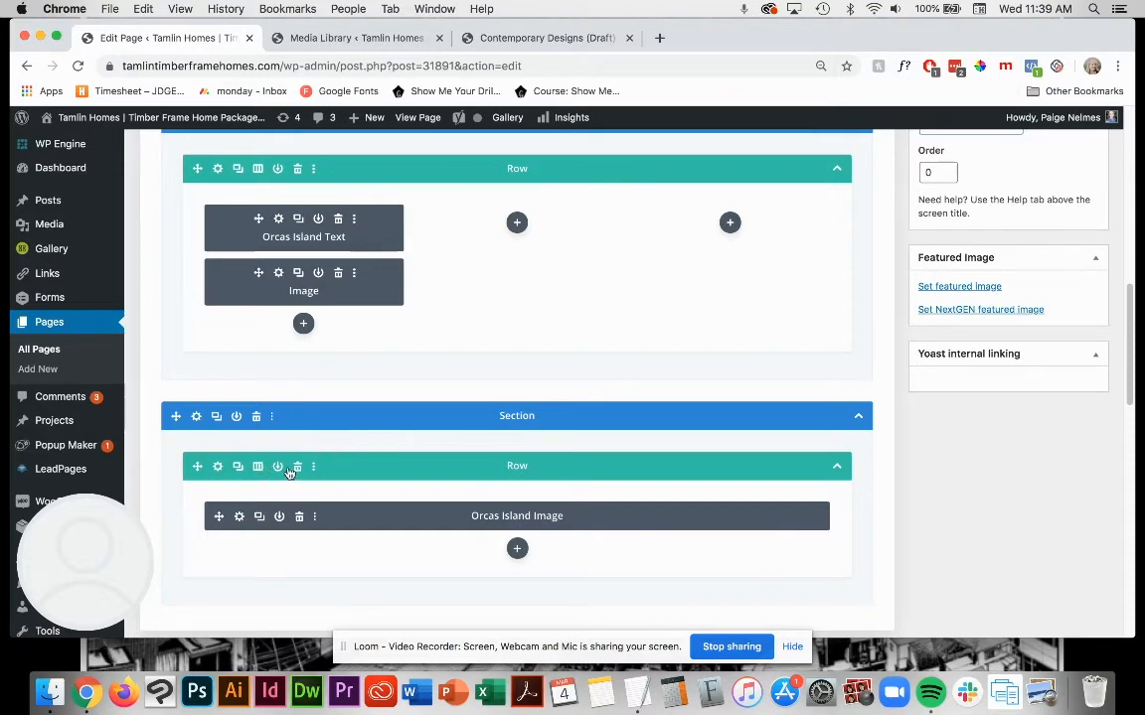
Step: Move the Orcas Island Image module to the end of the three-column row's first column and delete the emptied section
scroll(338, 495, up, 1)
scroll(432, 537, up, 5)
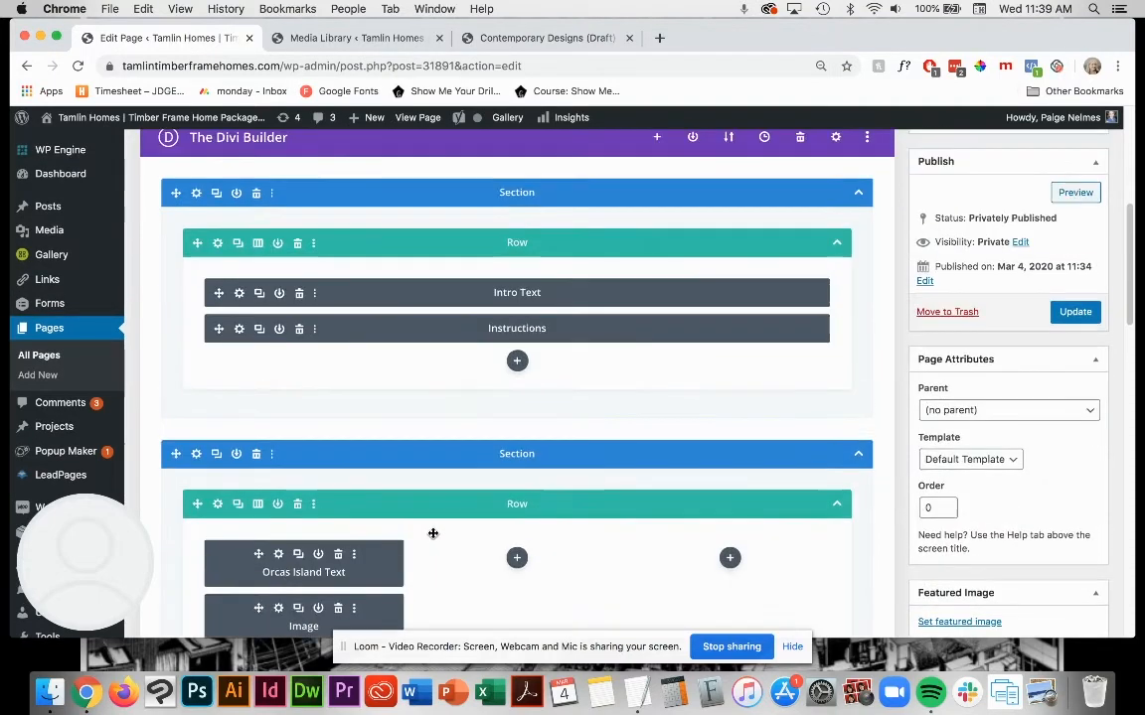
scroll(432, 536, down, 8)
scroll(432, 537, up, 2)
scroll(431, 534, up, 1)
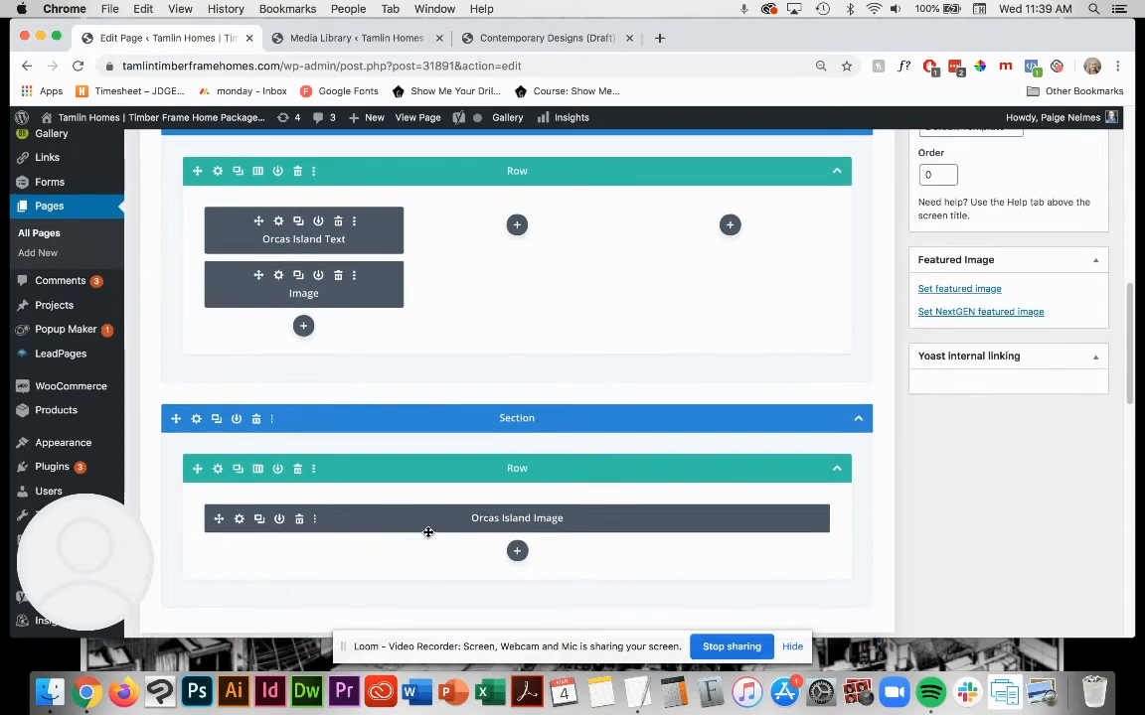
drag(421, 521, 291, 334)
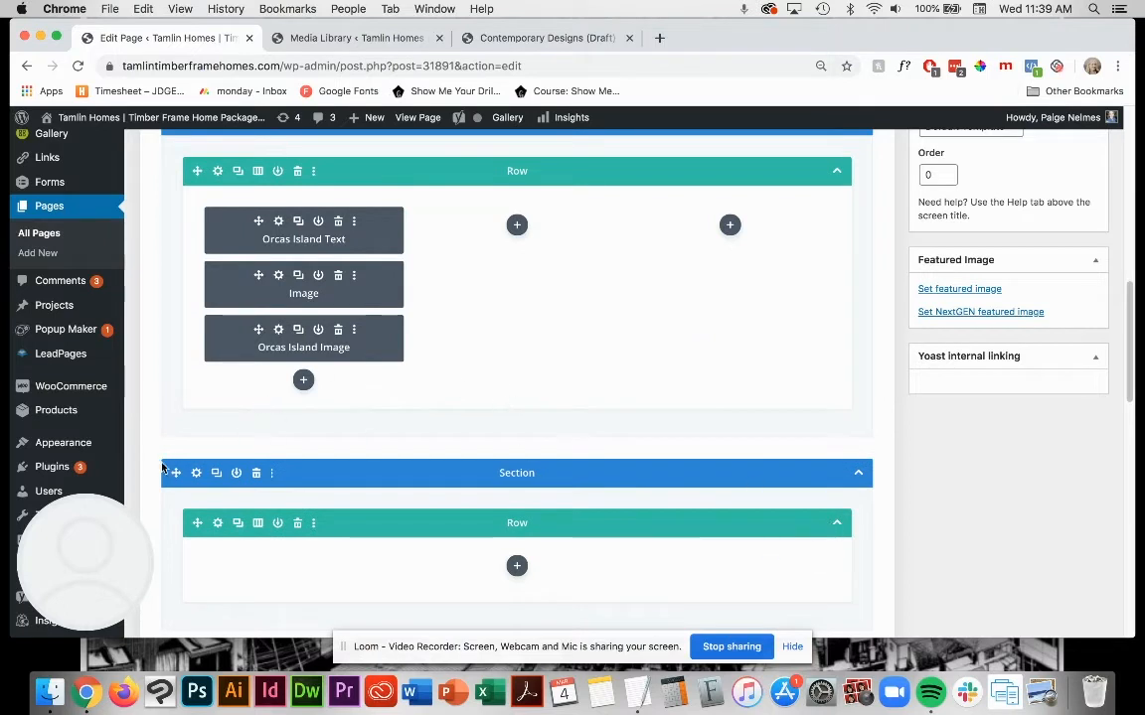
click(256, 477)
Step: Check the settings of the unlabelled Image module above Orcas Island Image, discard them and delete that module
scroll(407, 403, up, 3)
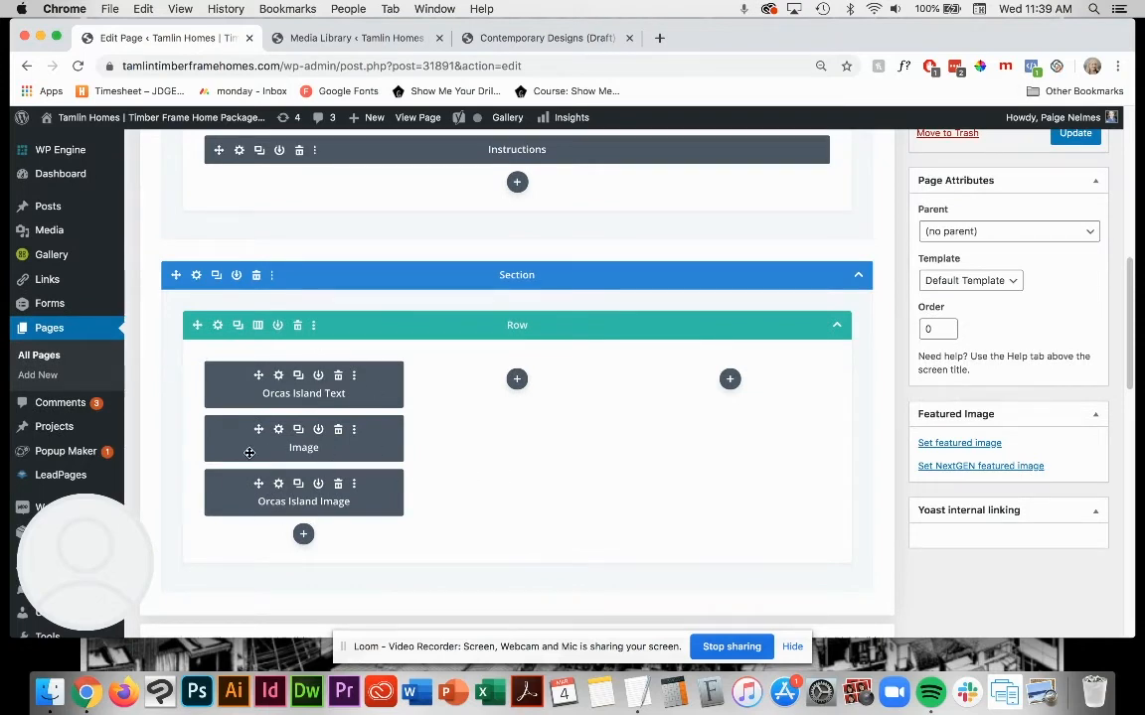
click(279, 431)
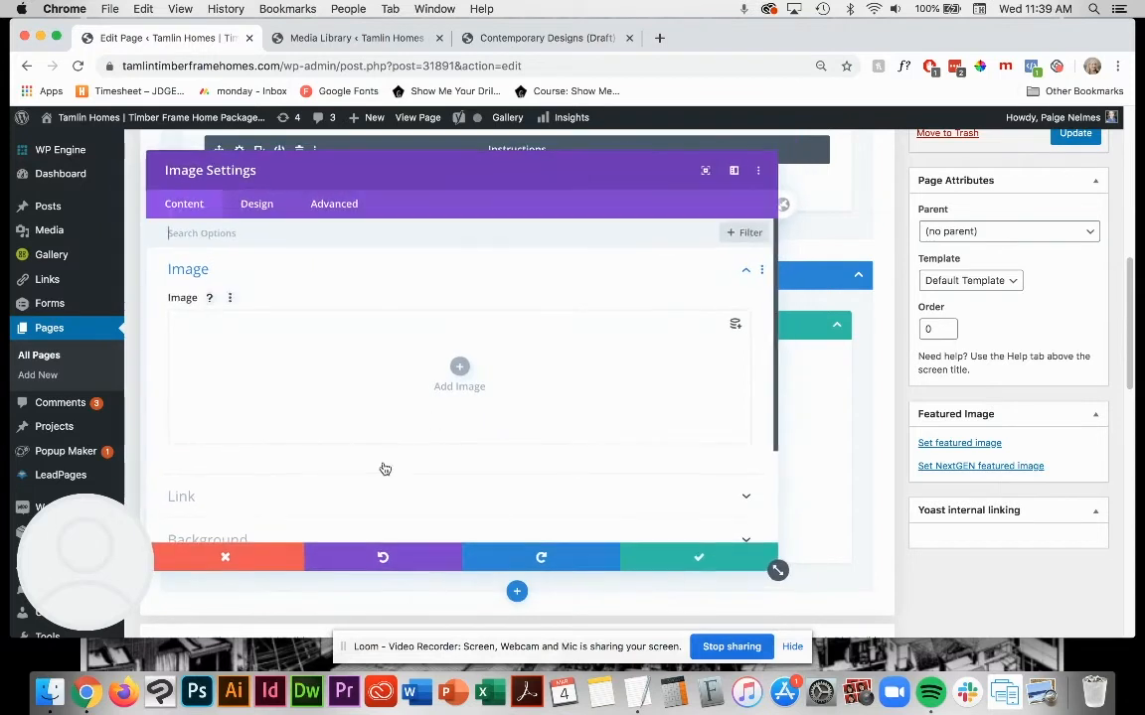
click(226, 557)
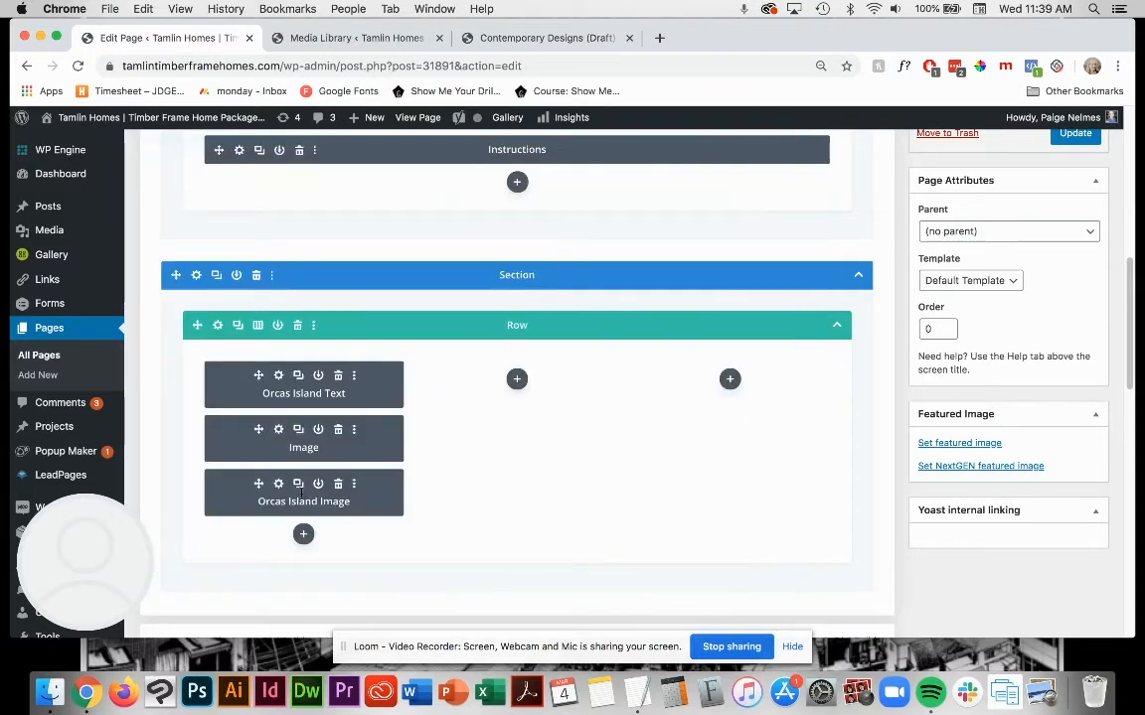
click(339, 430)
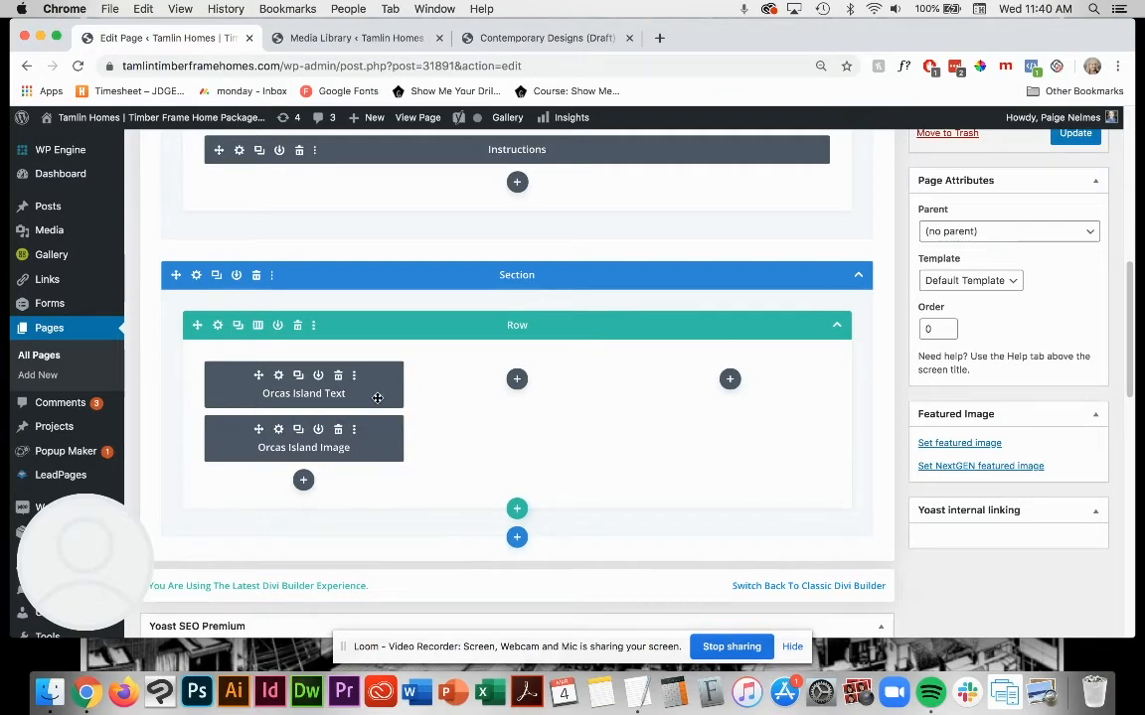
Step: Update the privately published Contemporary Designs (Draft) page
scroll(711, 456, up, 2)
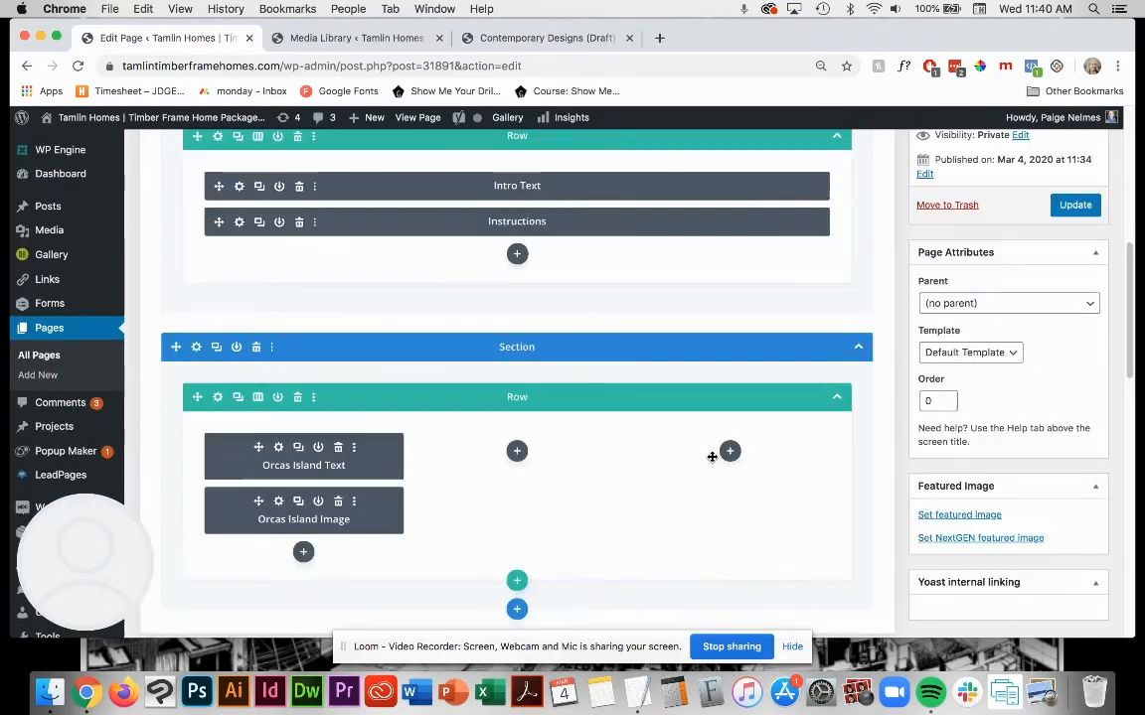
scroll(710, 457, up, 8)
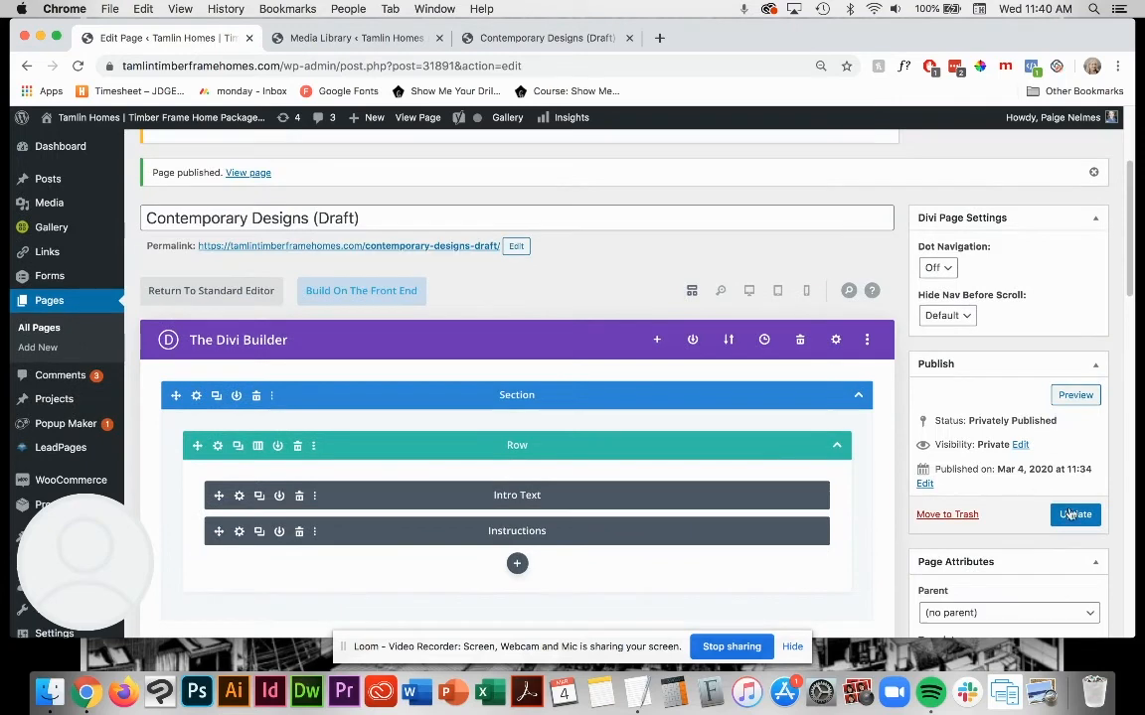
click(1076, 512)
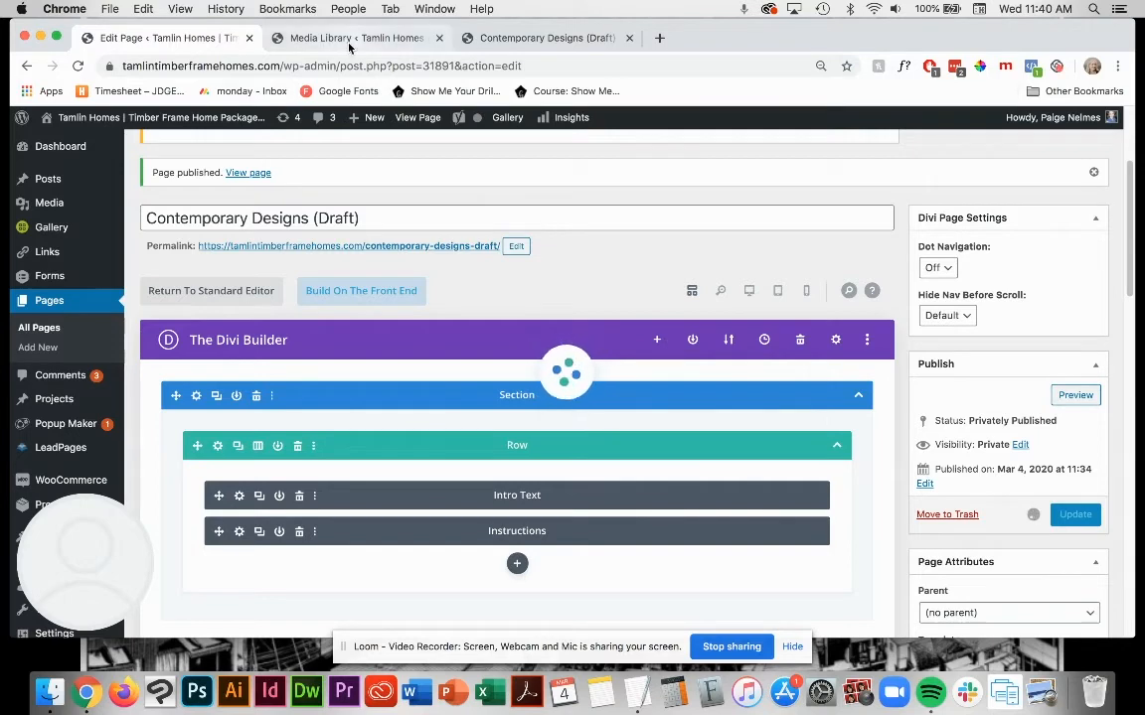
Step: Open the draft page's permalink in a new tab and check the intro text, Orcas Island caption and thumbnail
right_click(467, 437)
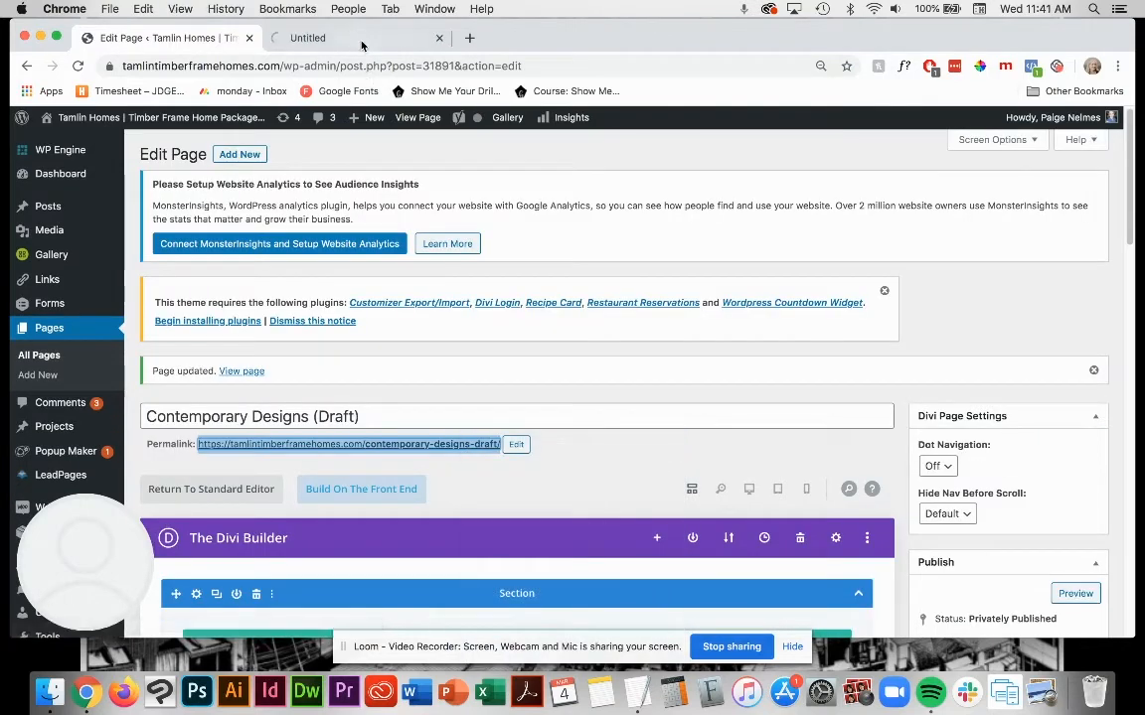
text(https://tamlintimberframehomes.com/contemporary-designs-draft/)
key(Return)
scroll(709, 363, down, 5)
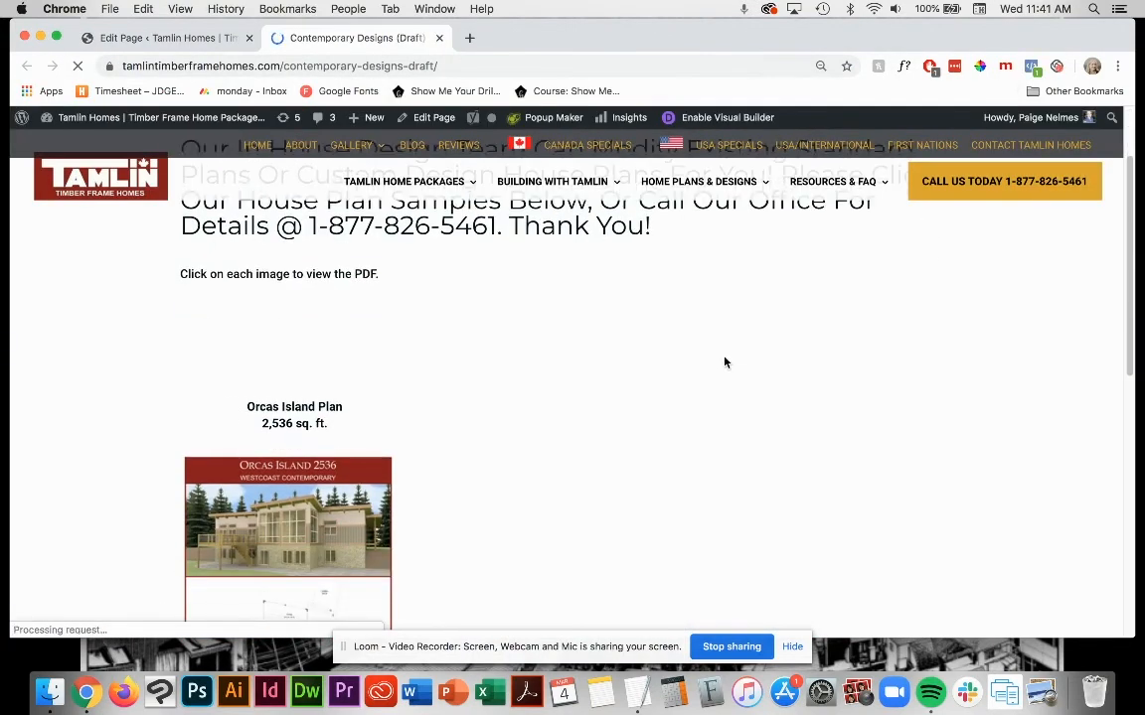
scroll(735, 361, up, 4)
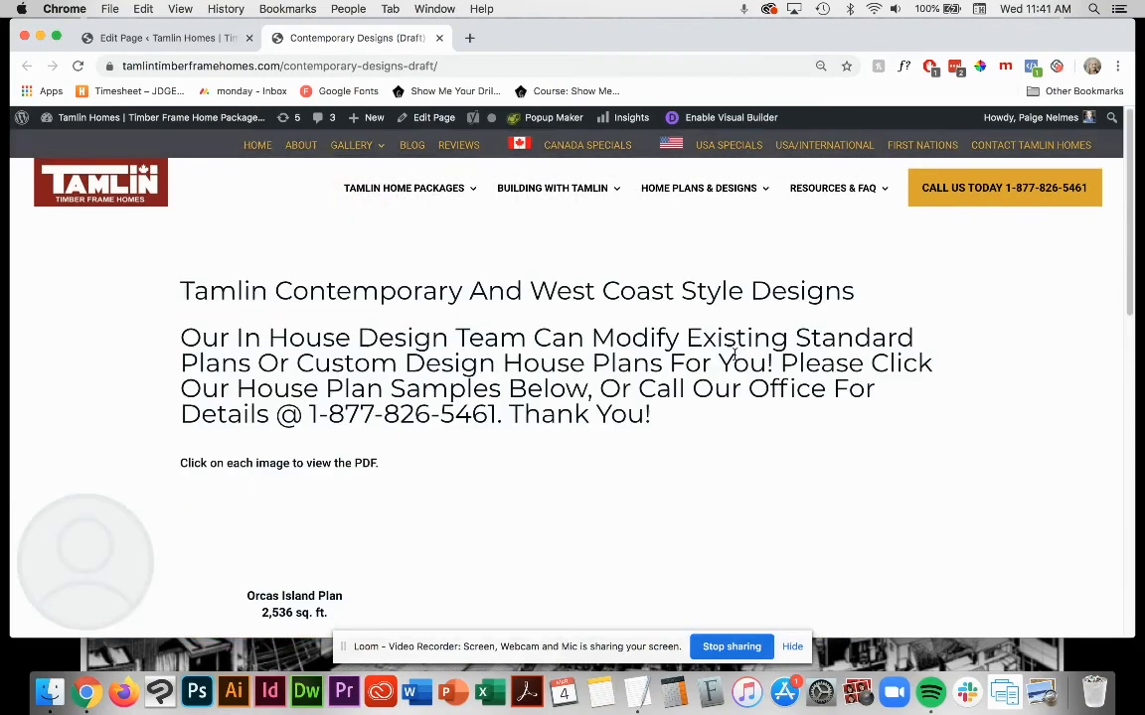
scroll(733, 361, down, 2)
scroll(731, 364, down, 2)
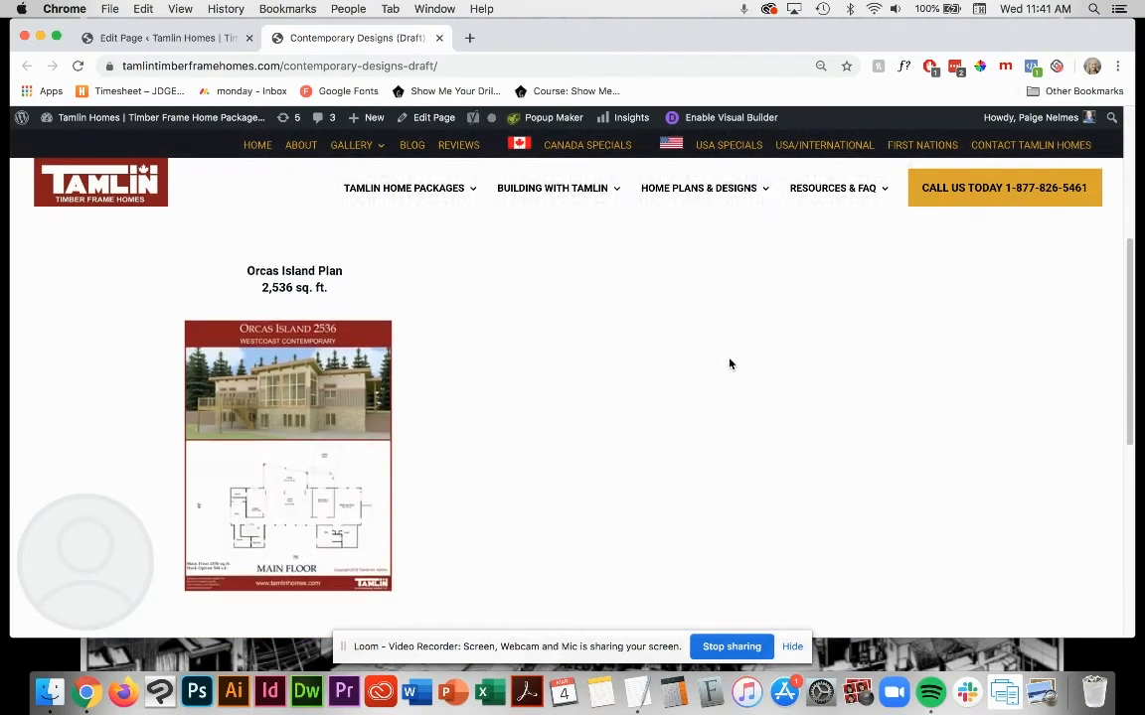
drag(248, 270, 353, 298)
click(352, 298)
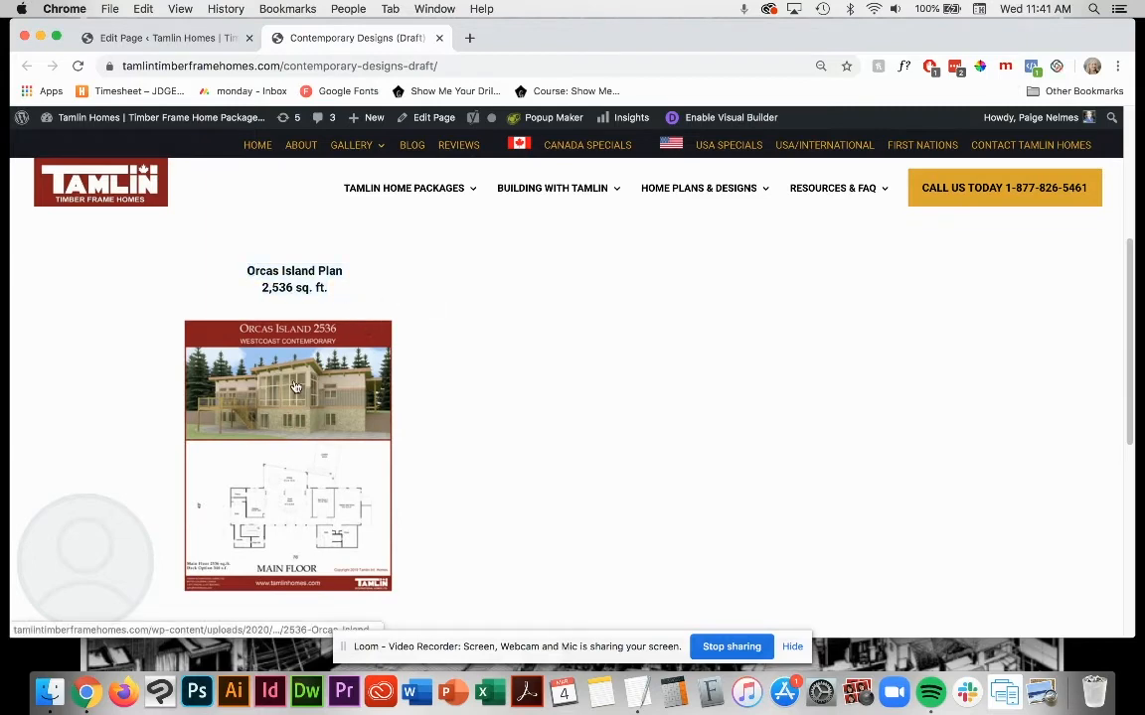
Step: Test the Orcas Island thumbnail's PDF link on the draft page, and close the PDF and the page preview
click(296, 387)
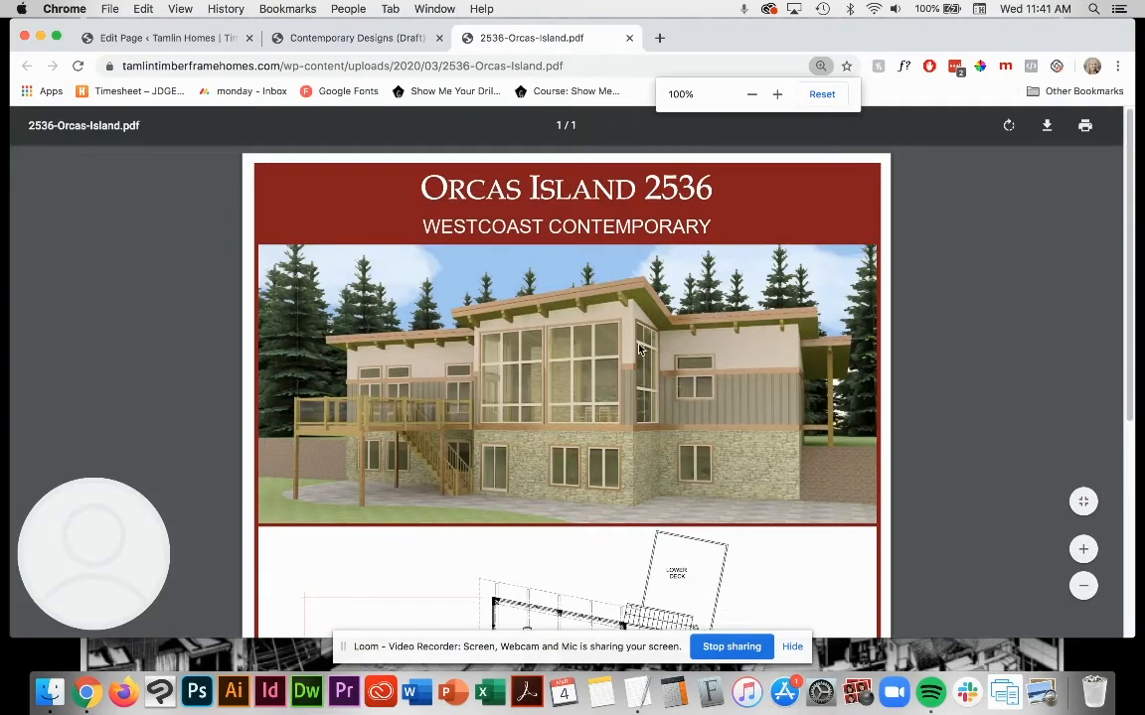
click(629, 37)
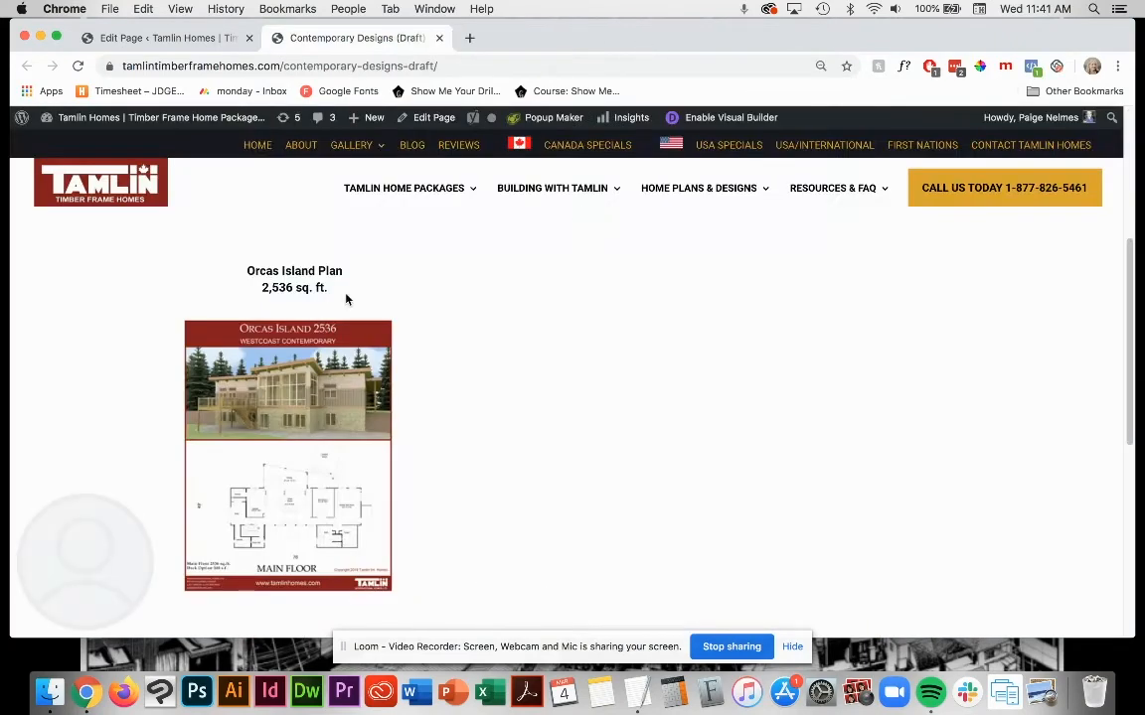
scroll(372, 303, up, 3)
scroll(367, 300, down, 2)
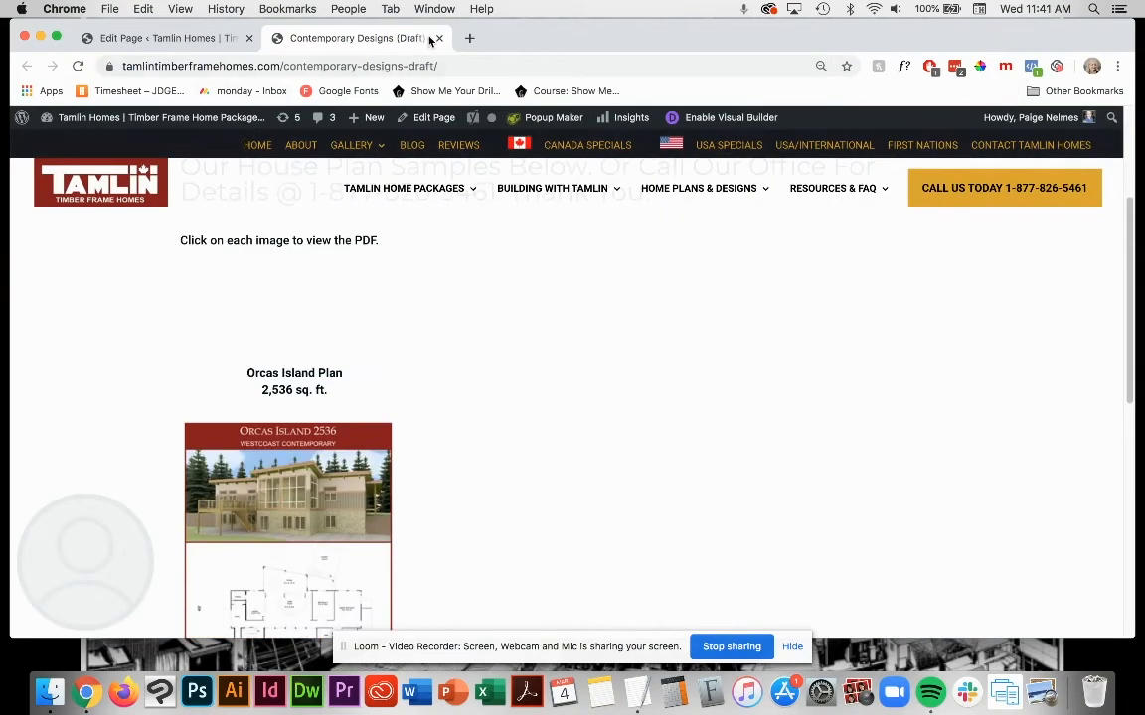
click(439, 38)
Step: Duplicate the Orcas Island Text and Orcas Island Image modules and move the copies into the row's second column, text above image
scroll(611, 358, down, 10)
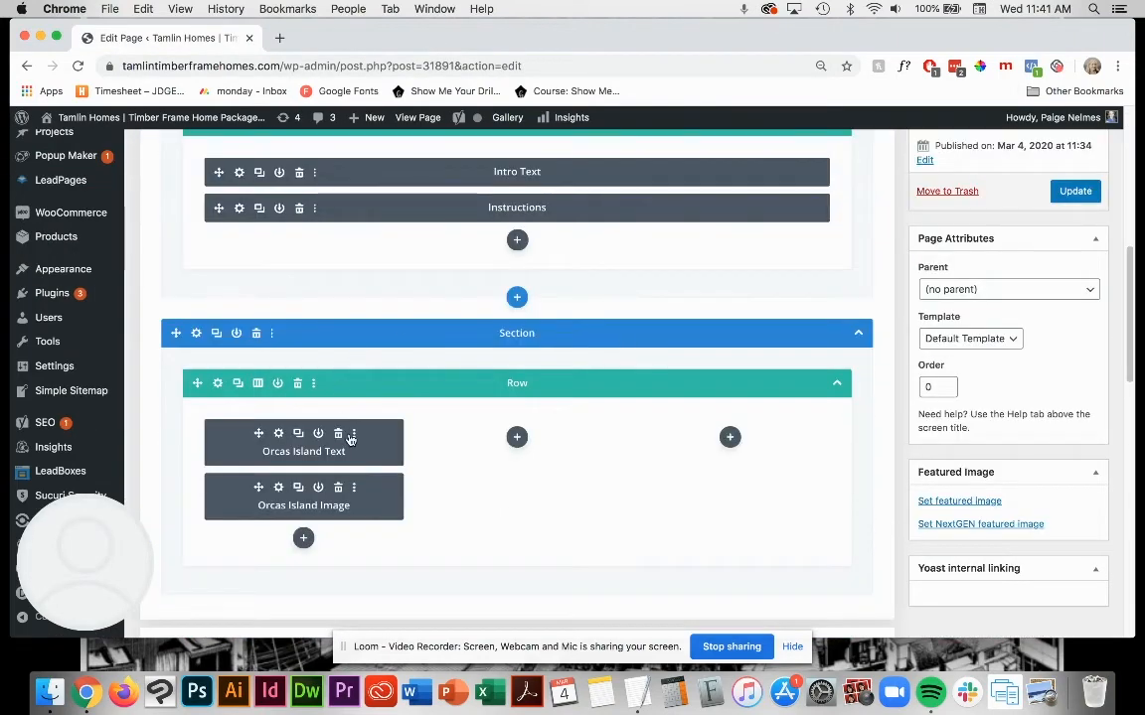
scroll(359, 433, down, 1)
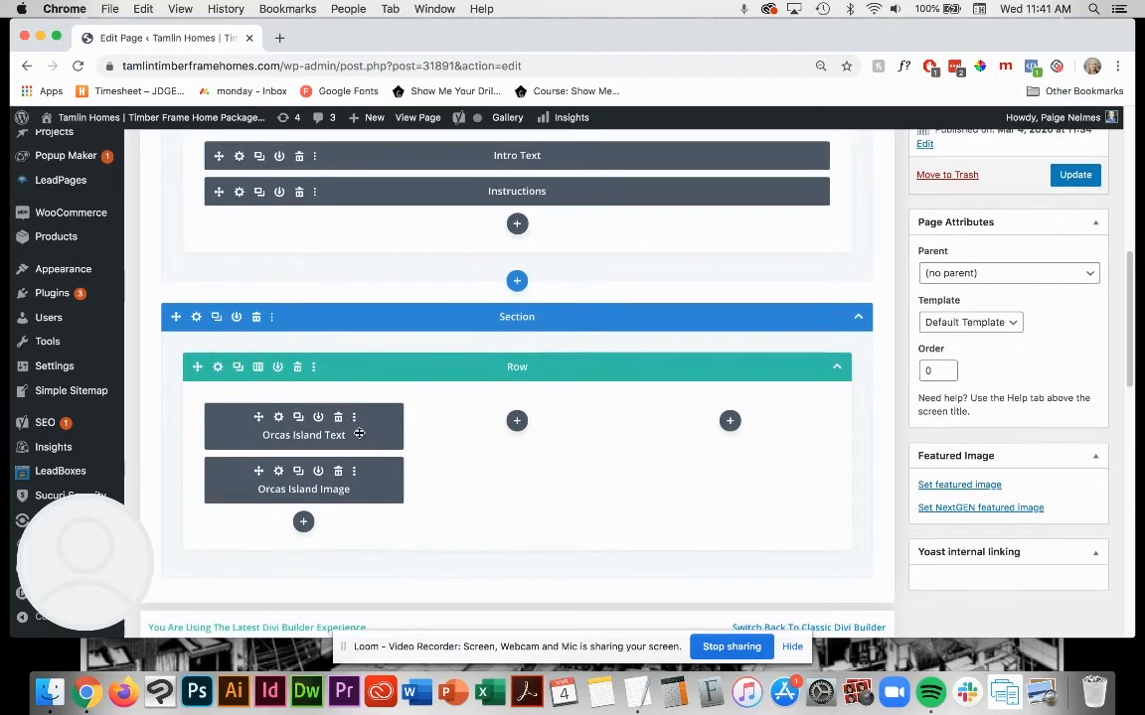
click(298, 418)
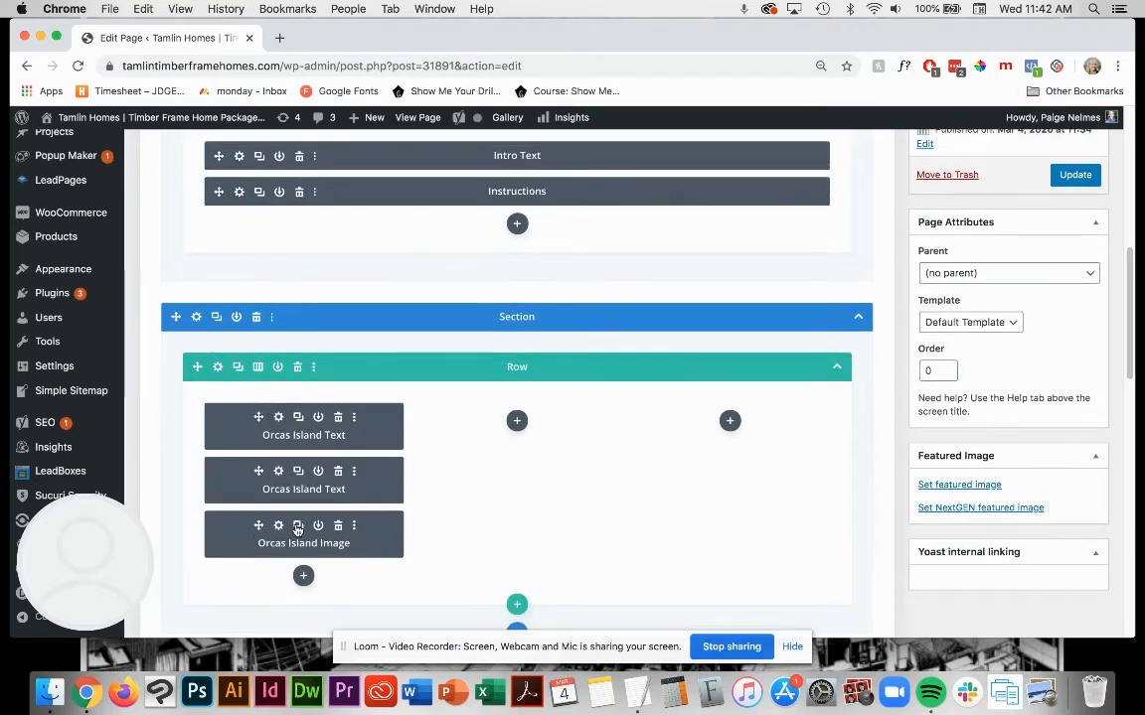
click(298, 525)
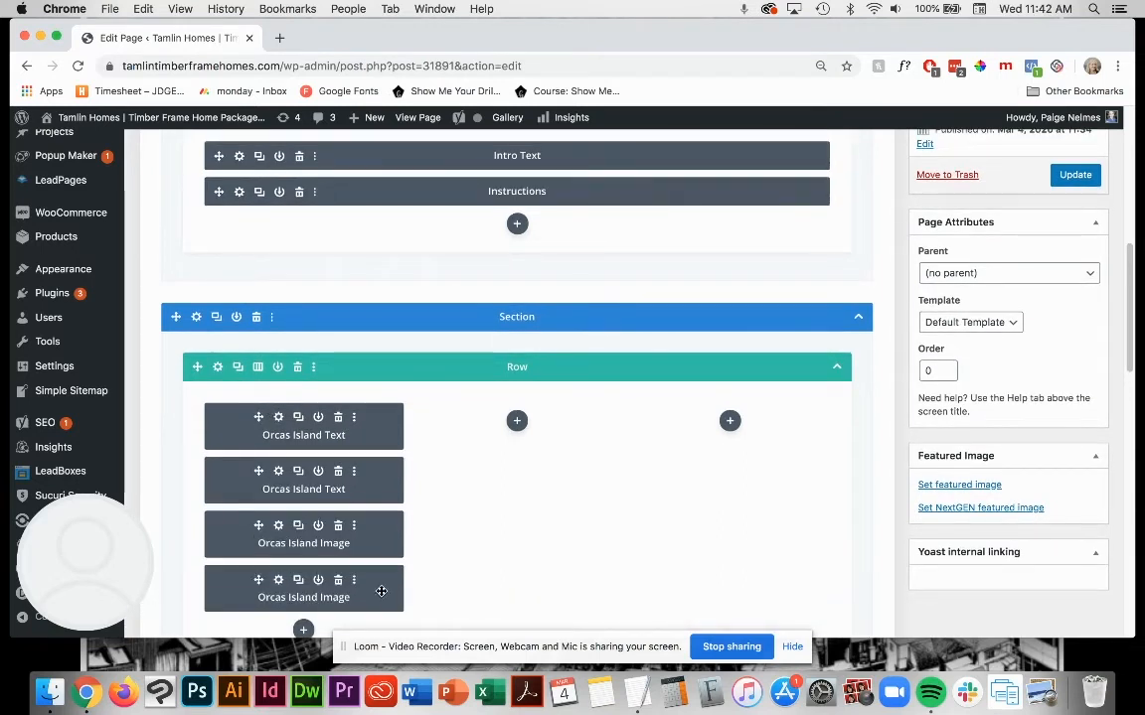
drag(380, 592, 549, 447)
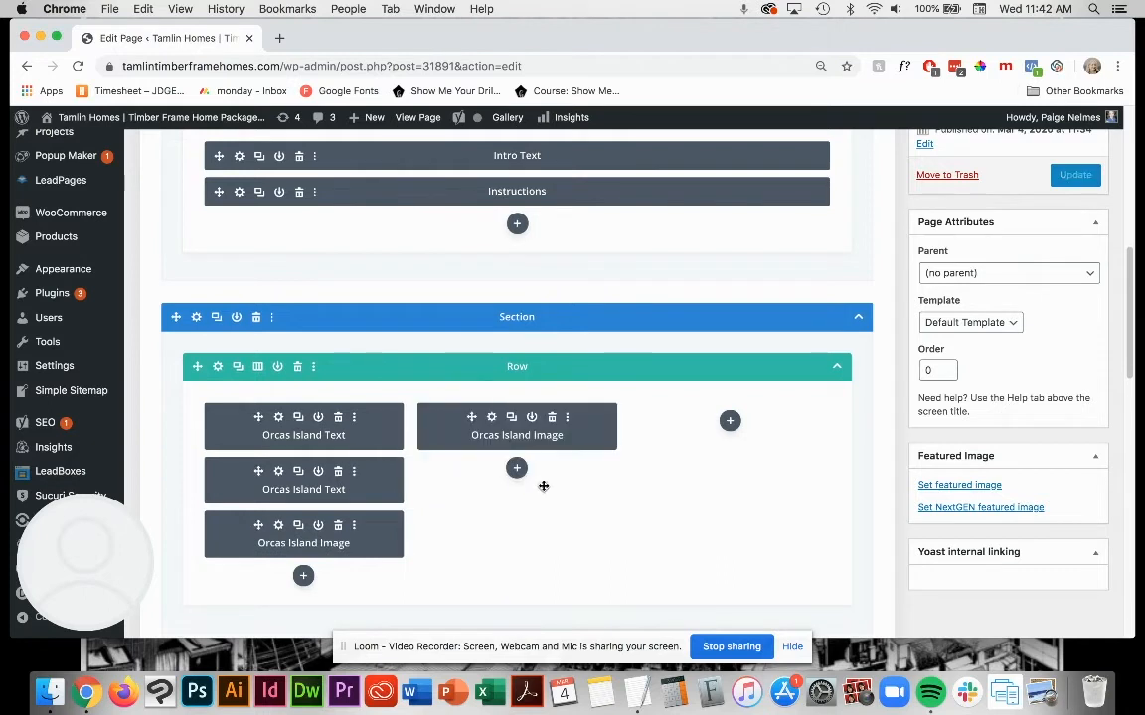
drag(370, 482, 586, 422)
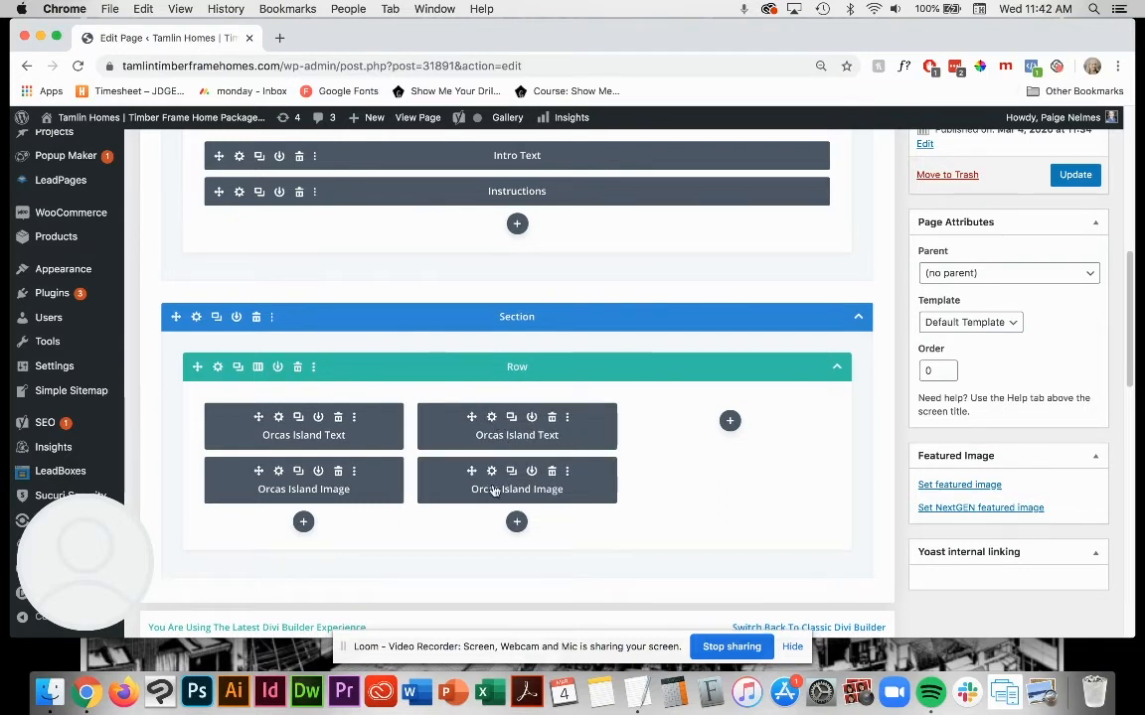
Step: Duplicate the second column's Orcas Island Text and Image modules and move the copies into the third column, text above image
click(510, 417)
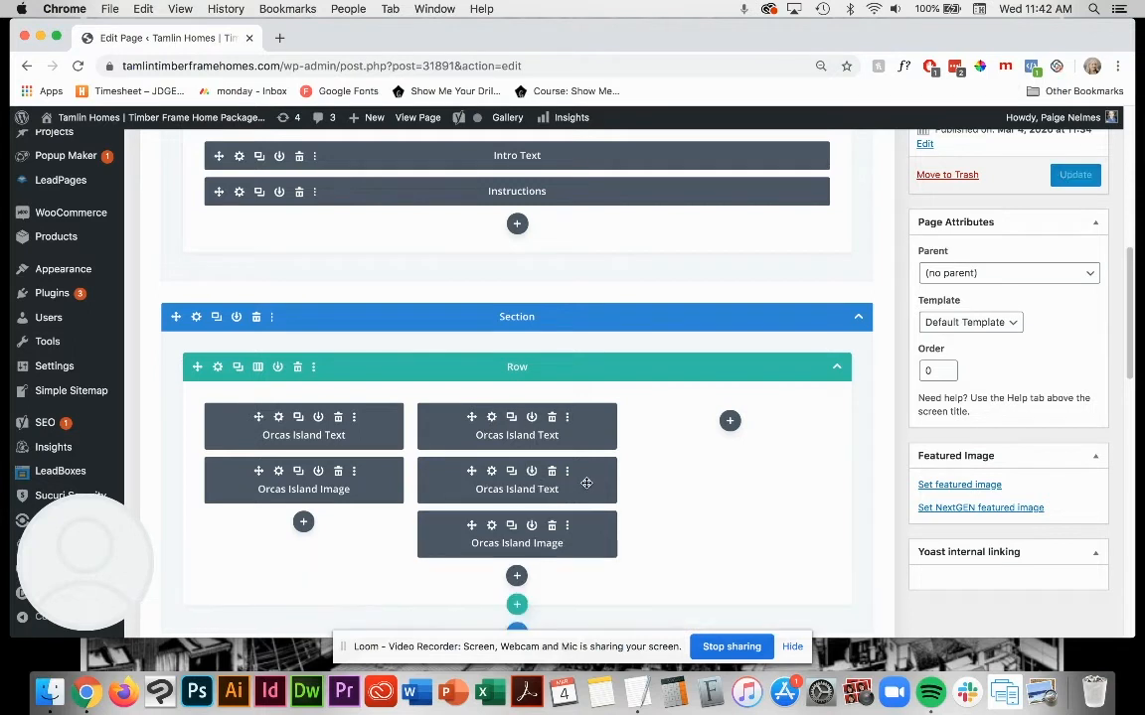
mouse_move(588, 478)
mouse_down()
mouse_move(694, 452)
mouse_move(711, 432)
mouse_move(790, 421)
mouse_up()
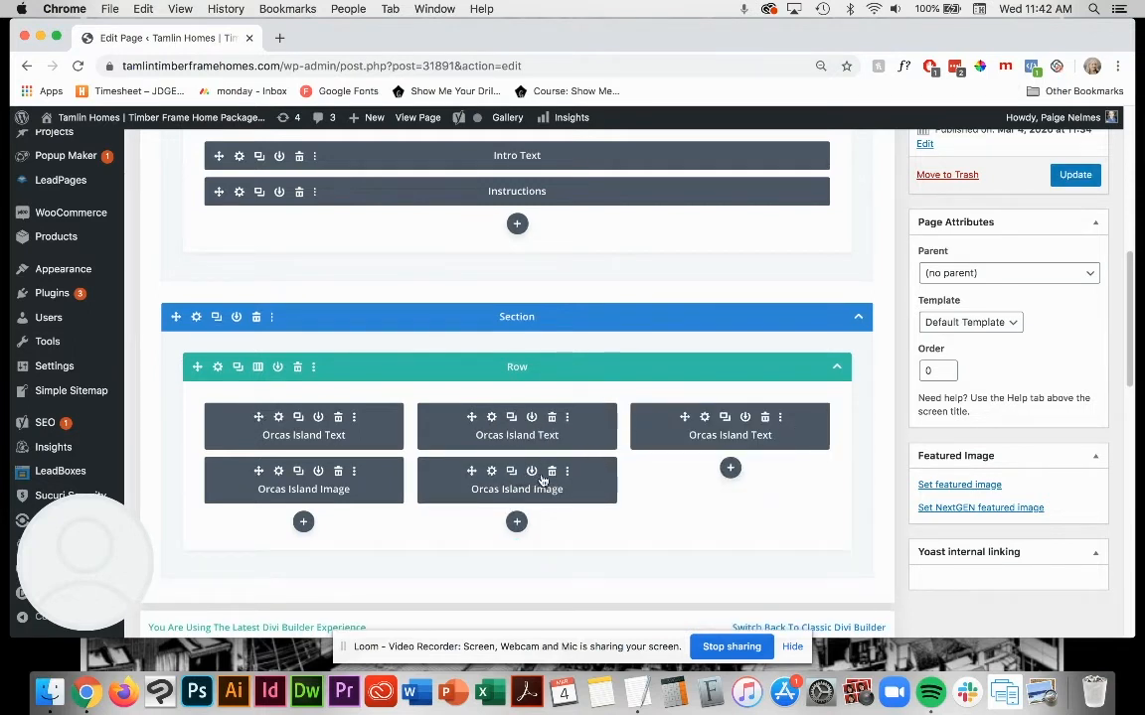
click(510, 472)
drag(588, 530, 795, 475)
Step: Update the Contemporary Designs (Draft) page to save the three filled columns
scroll(730, 474, up, 5)
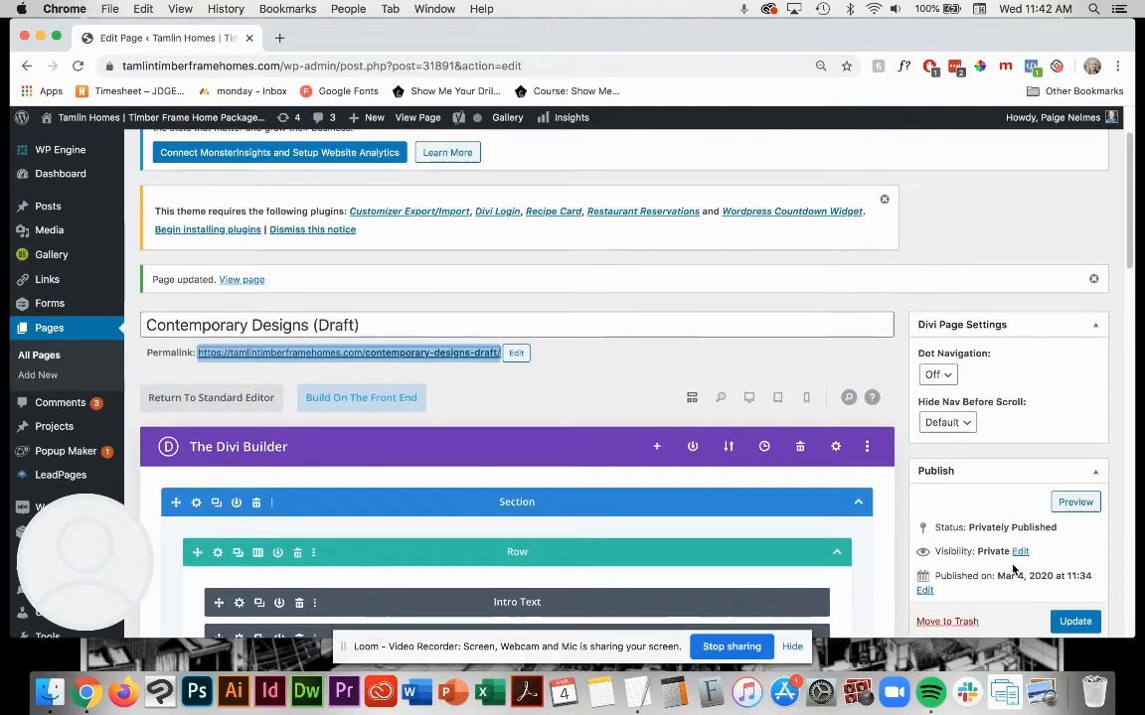
scroll(1034, 587, down, 1)
click(1080, 604)
scroll(613, 442, down, 2)
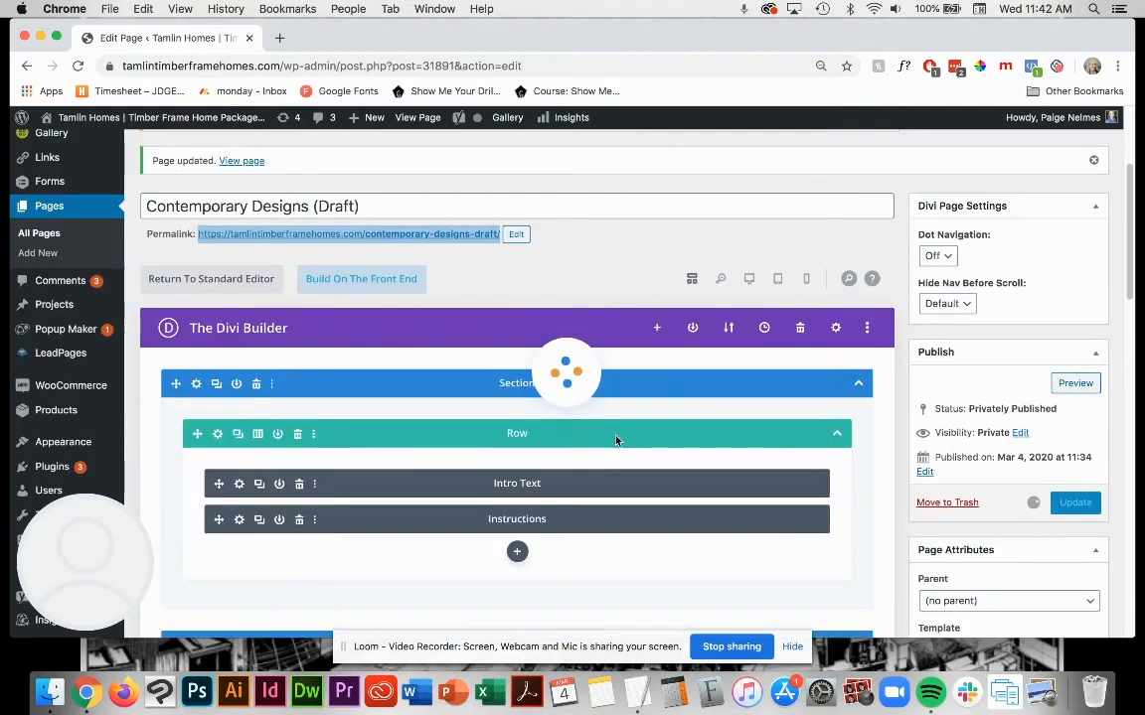
scroll(656, 512, down, 1)
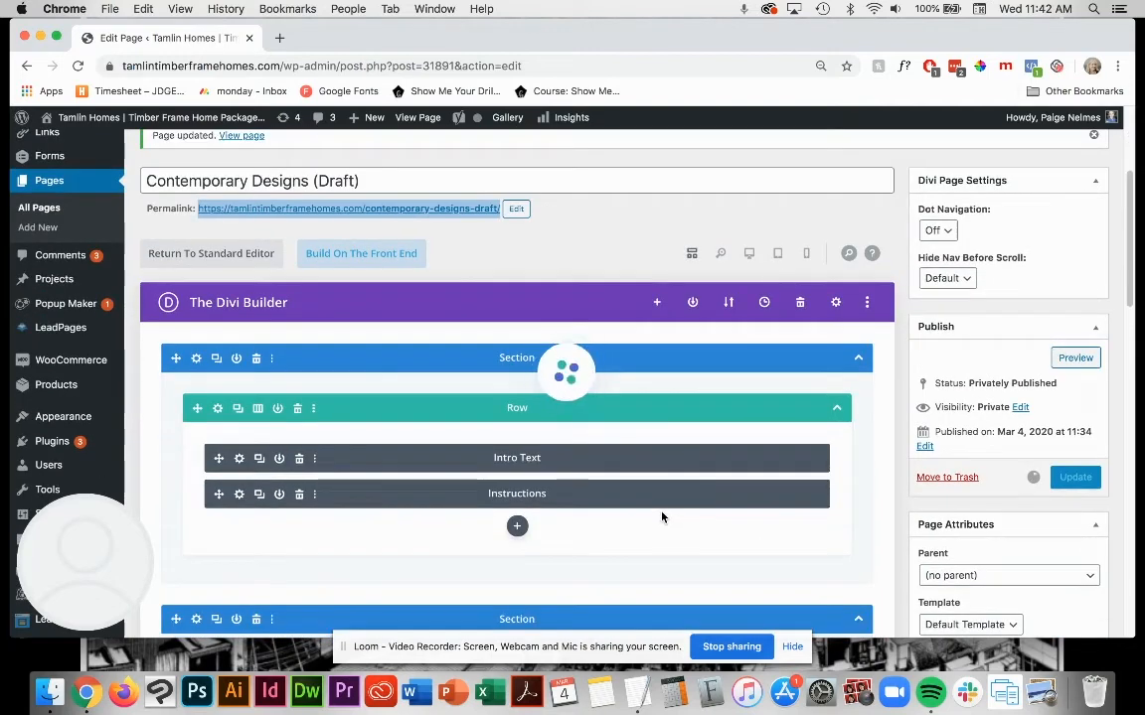
scroll(663, 518, down, 1)
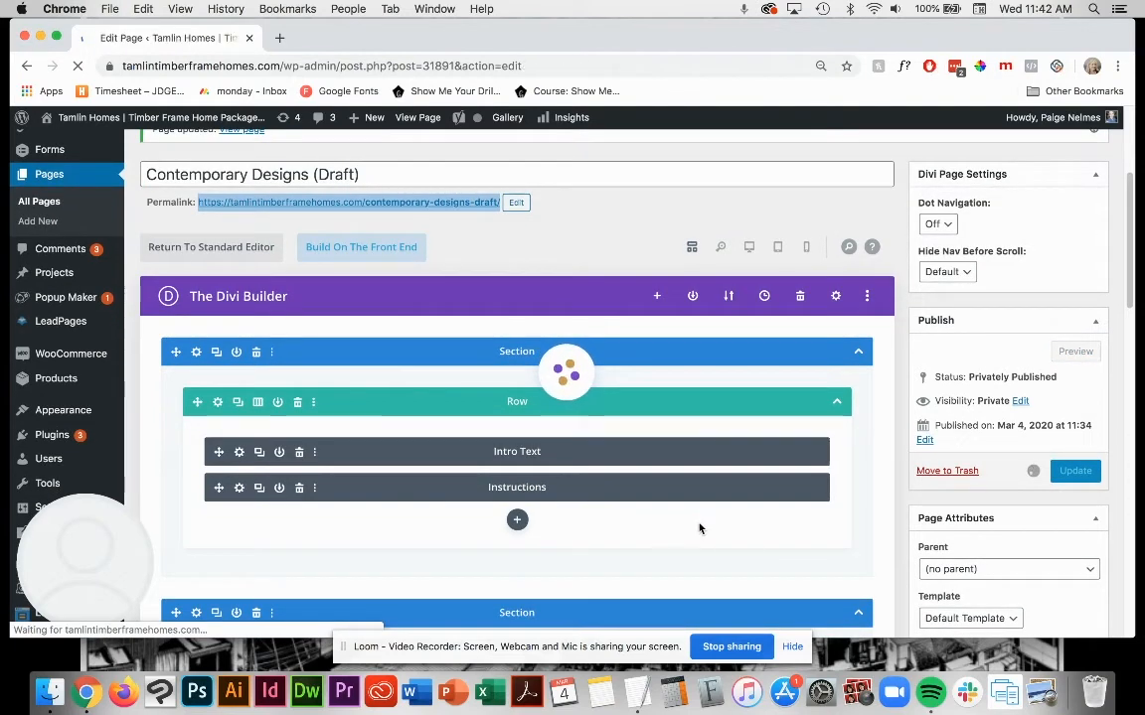
scroll(673, 489, down, 2)
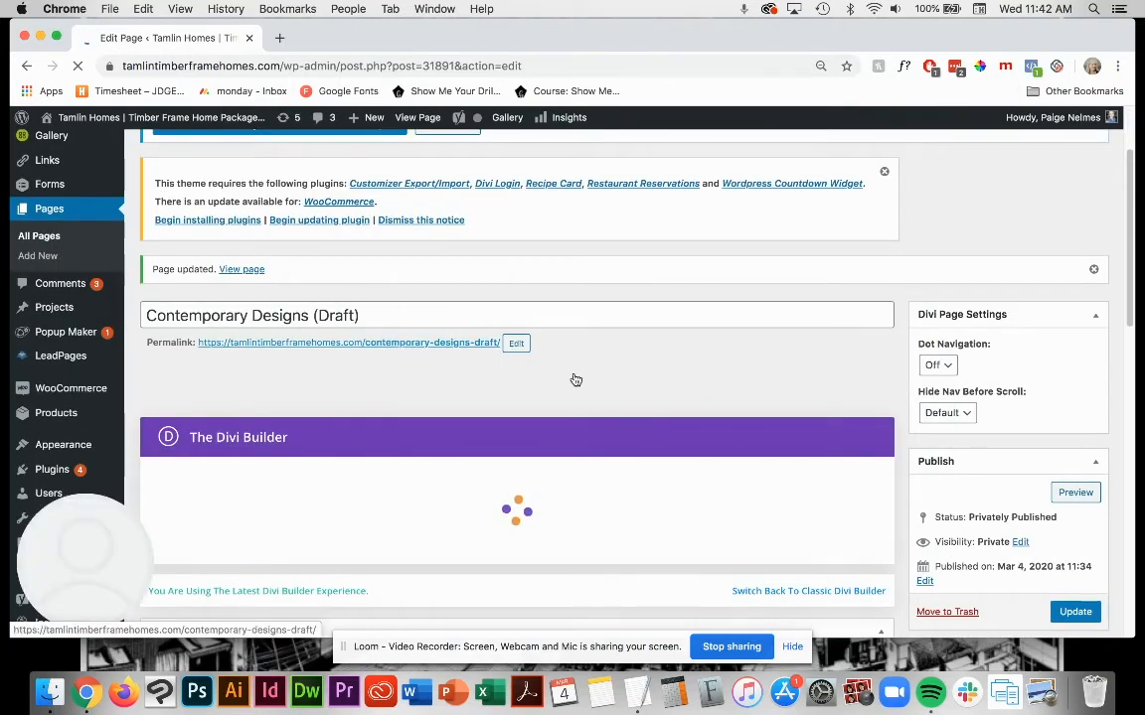
Step: Open the draft page's permalink in a new tab, check the three-column row and test the middle thumbnail's PDF link
scroll(647, 395, down, 1)
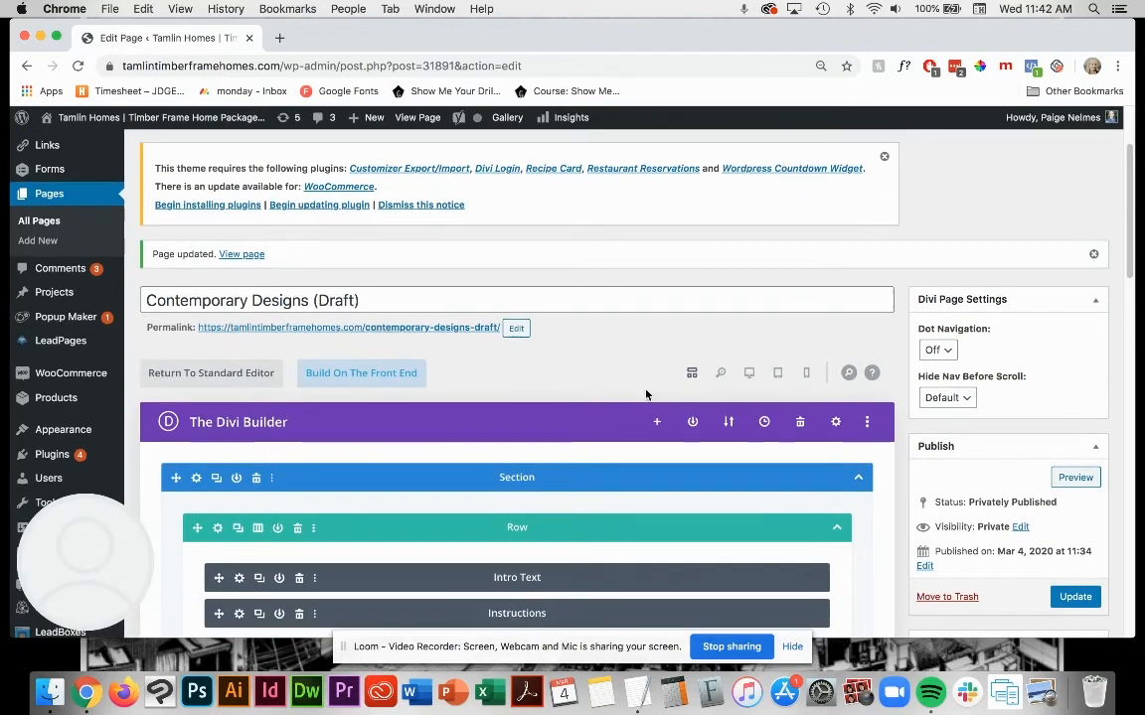
right_click(368, 331)
click(398, 336)
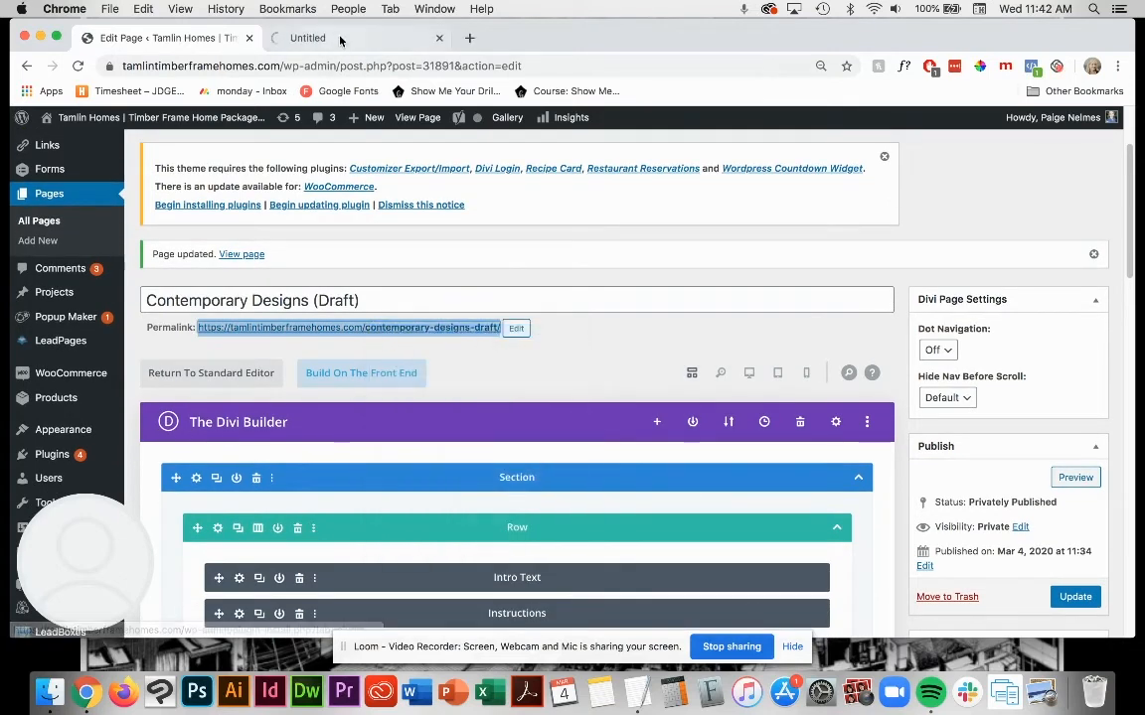
click(338, 38)
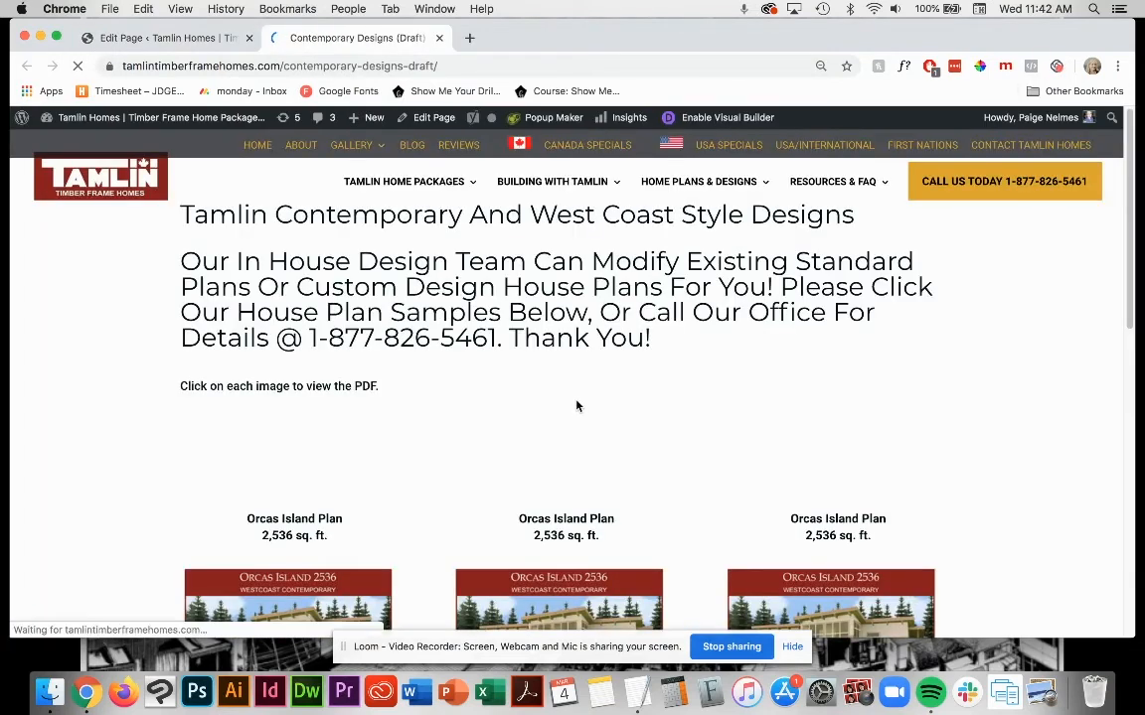
scroll(579, 409, down, 5)
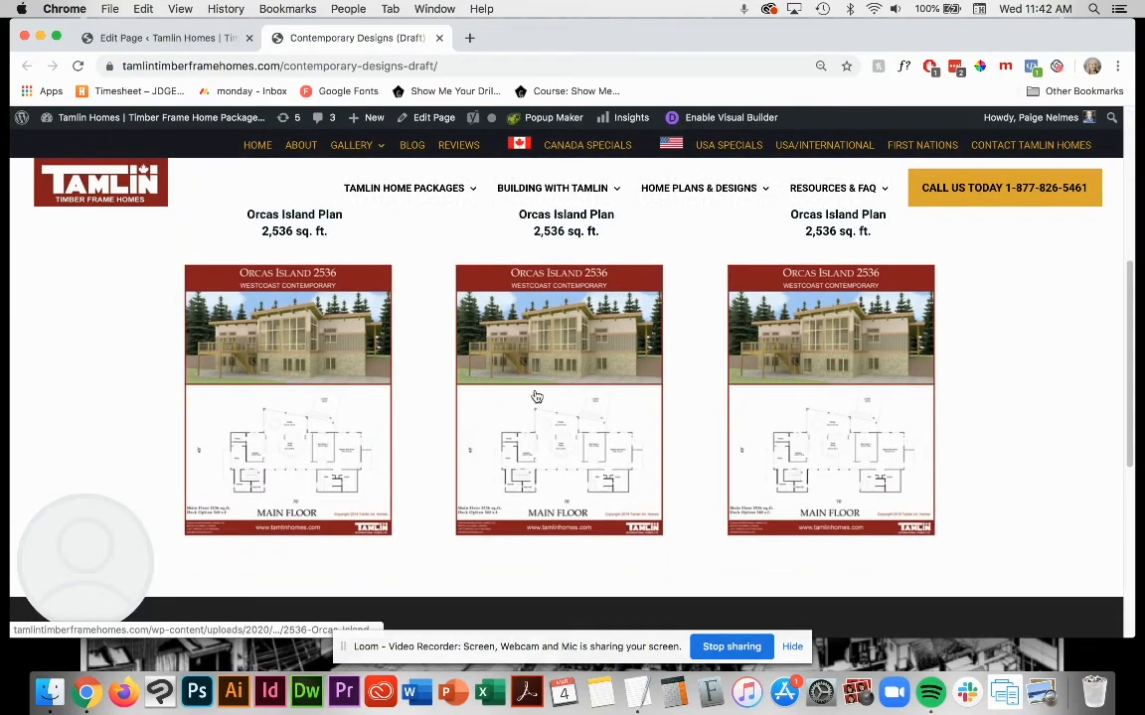
scroll(536, 396, up, 2)
click(467, 423)
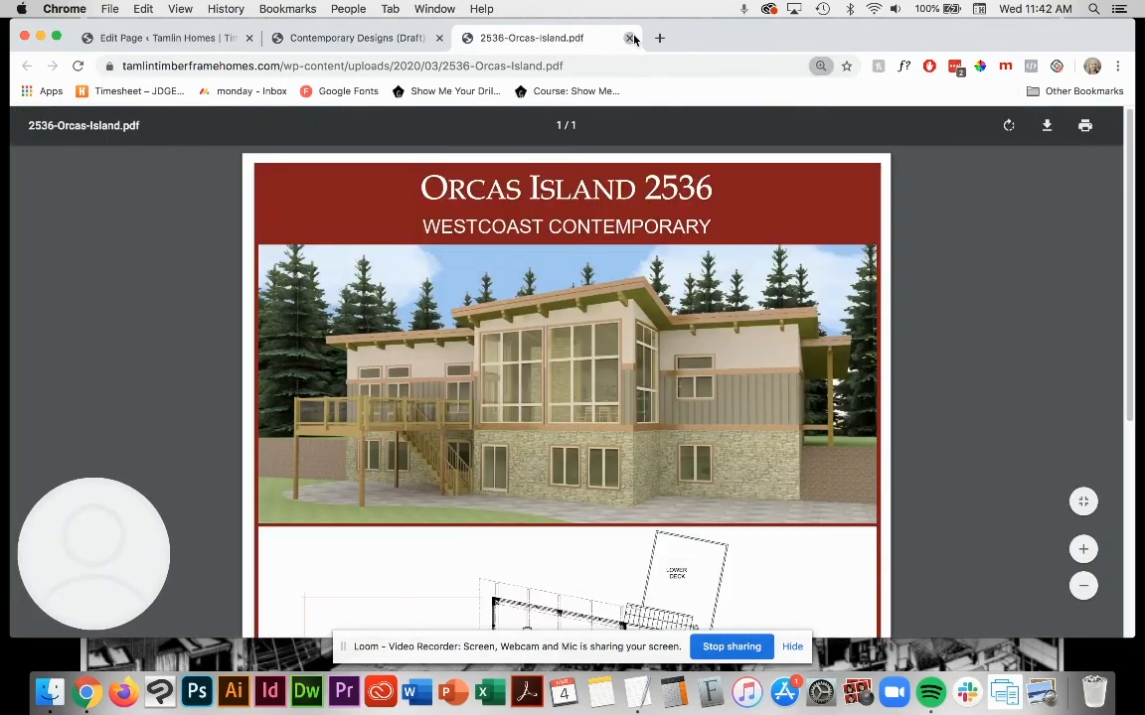
click(630, 38)
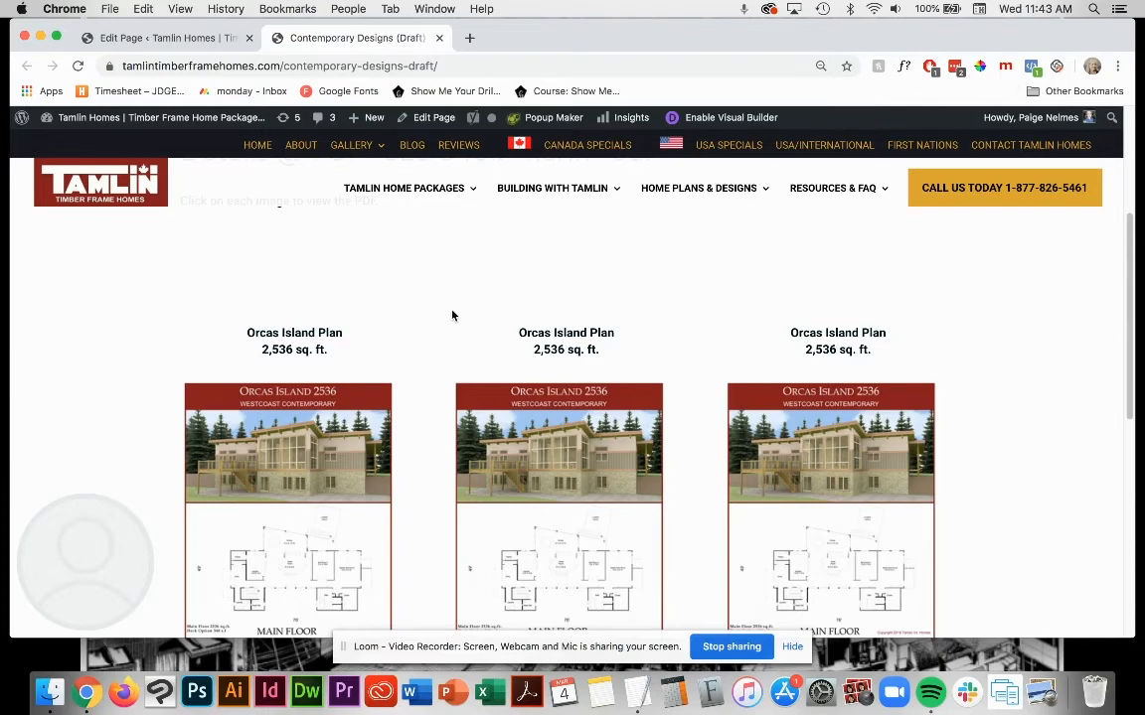
Step: Examine the alignment of the Orcas Island Plan captions above the thumbnails, highlighting the first and middle captions
scroll(357, 298, down, 2)
scroll(383, 294, up, 3)
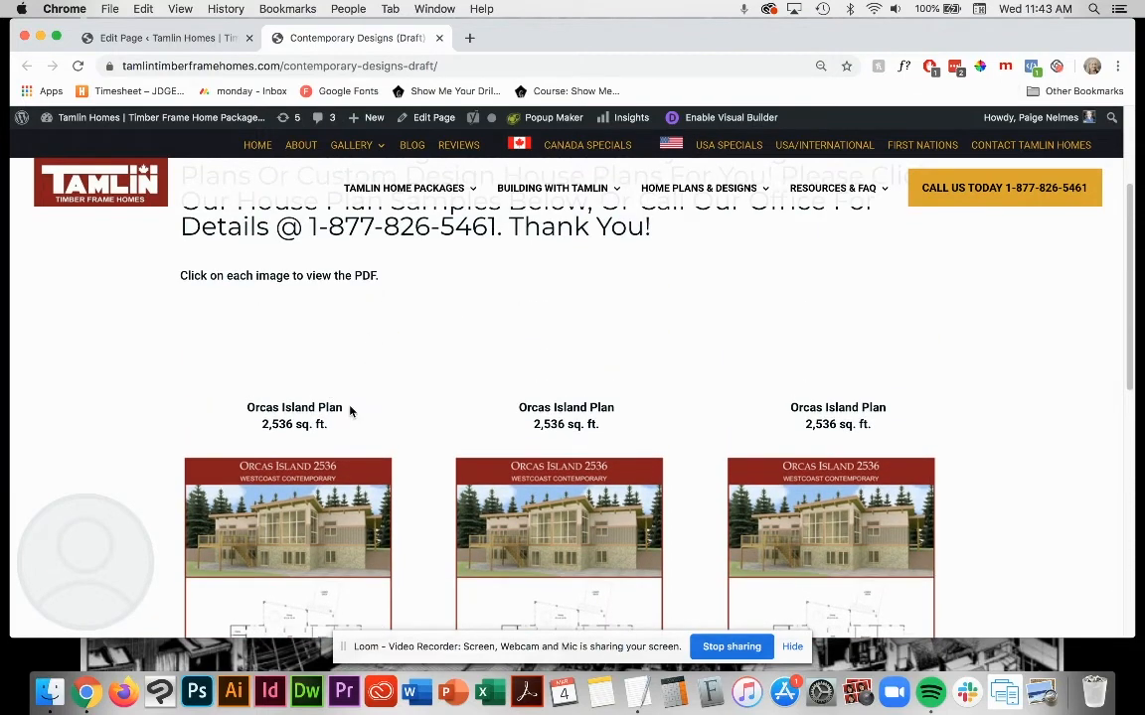
scroll(397, 402, down, 2)
scroll(425, 403, down, 1)
drag(599, 323, 502, 310)
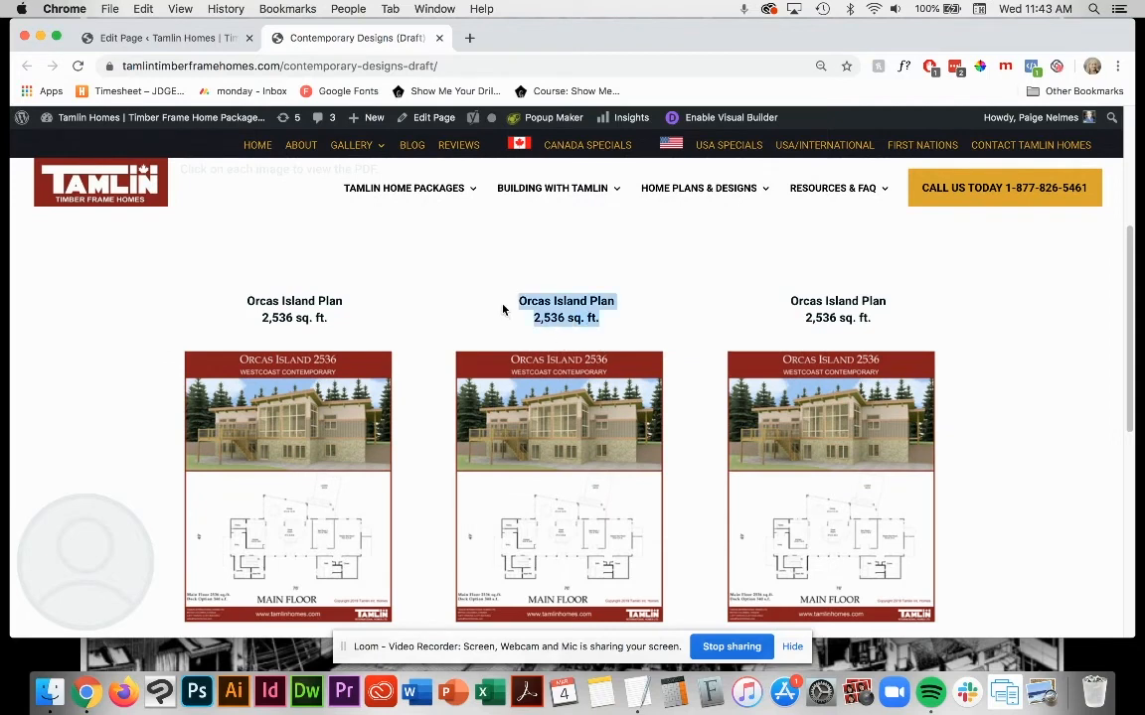
drag(328, 319, 235, 311)
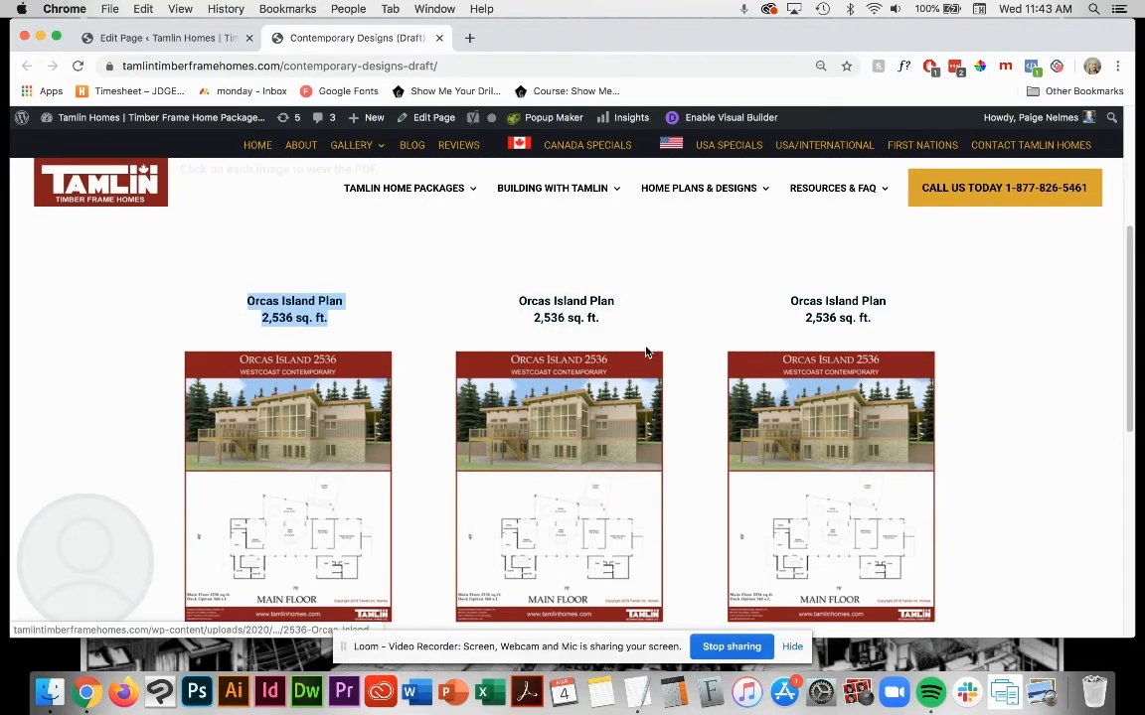
drag(600, 321, 505, 302)
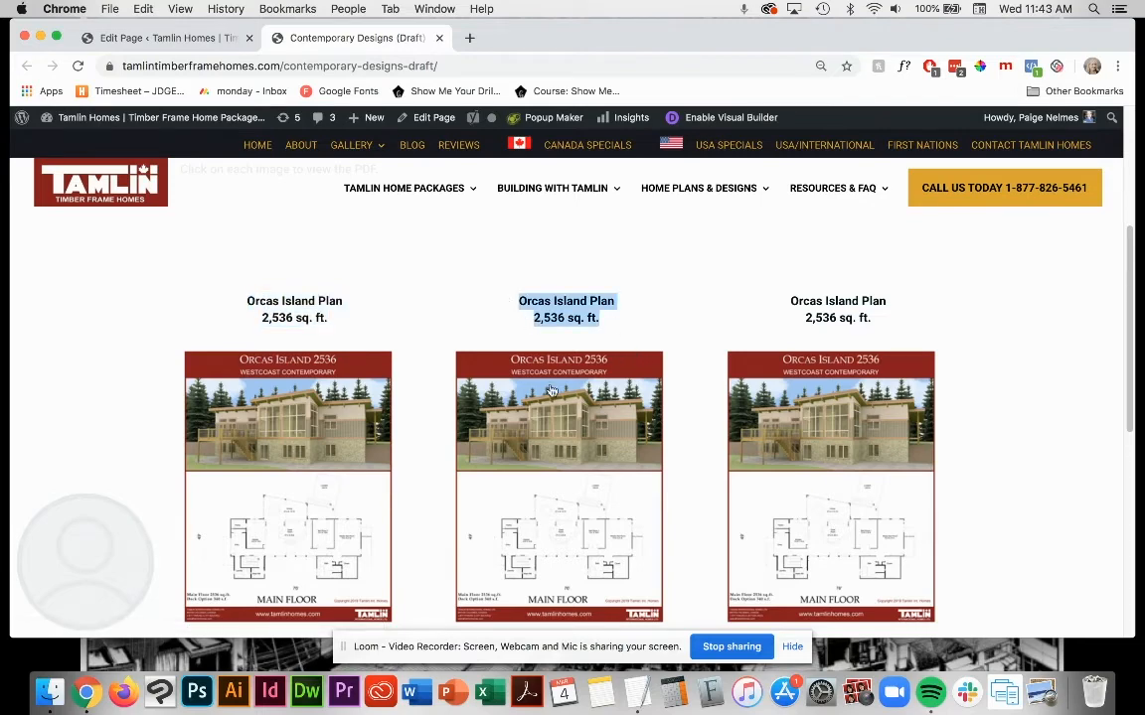
Step: Return to the page editor and left-align the caption in the first column's Orcas Island Text module, saving the module
click(170, 39)
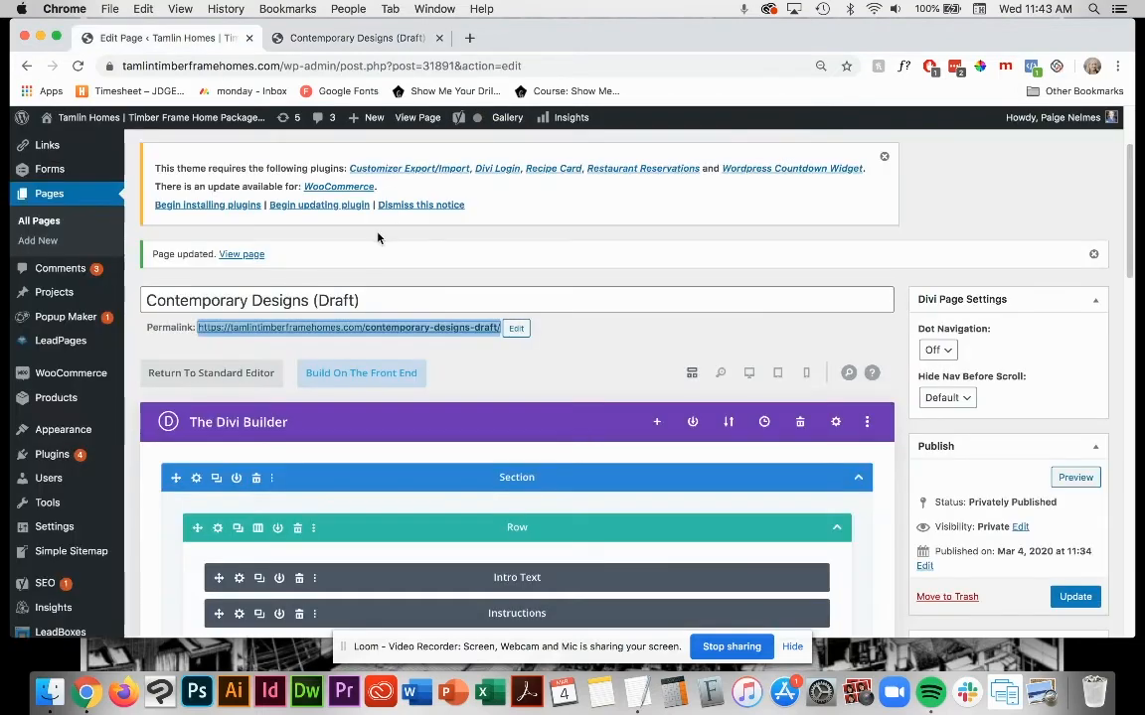
scroll(545, 422, down, 10)
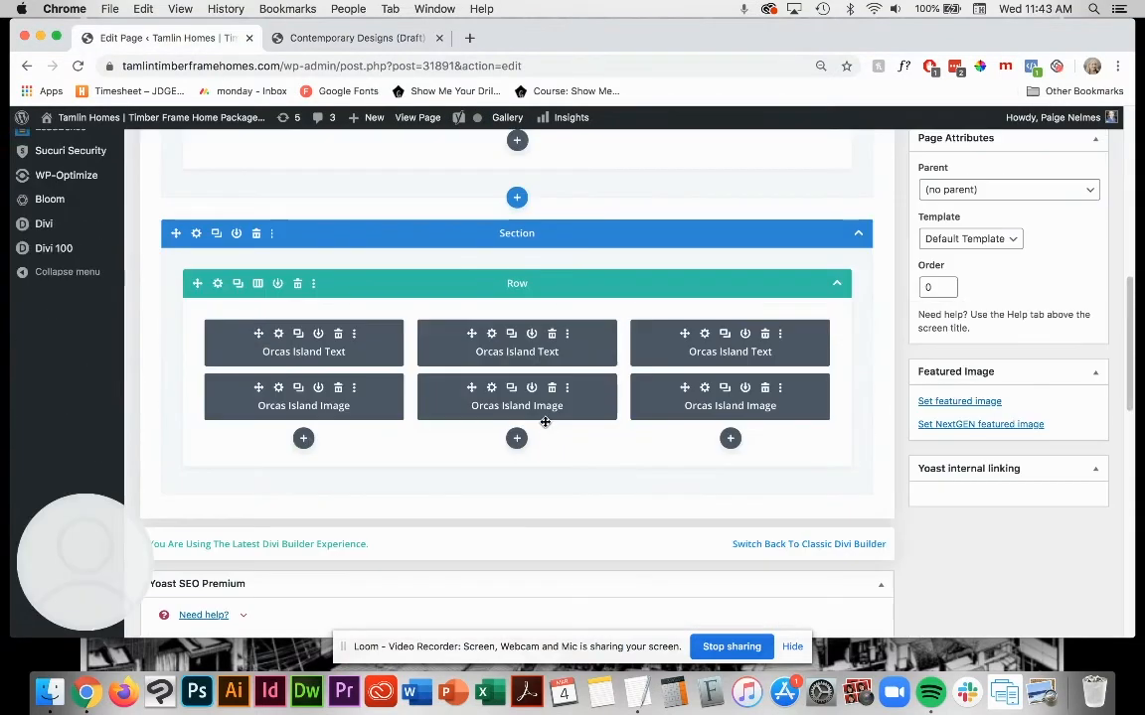
click(279, 336)
drag(538, 447, 375, 423)
click(374, 350)
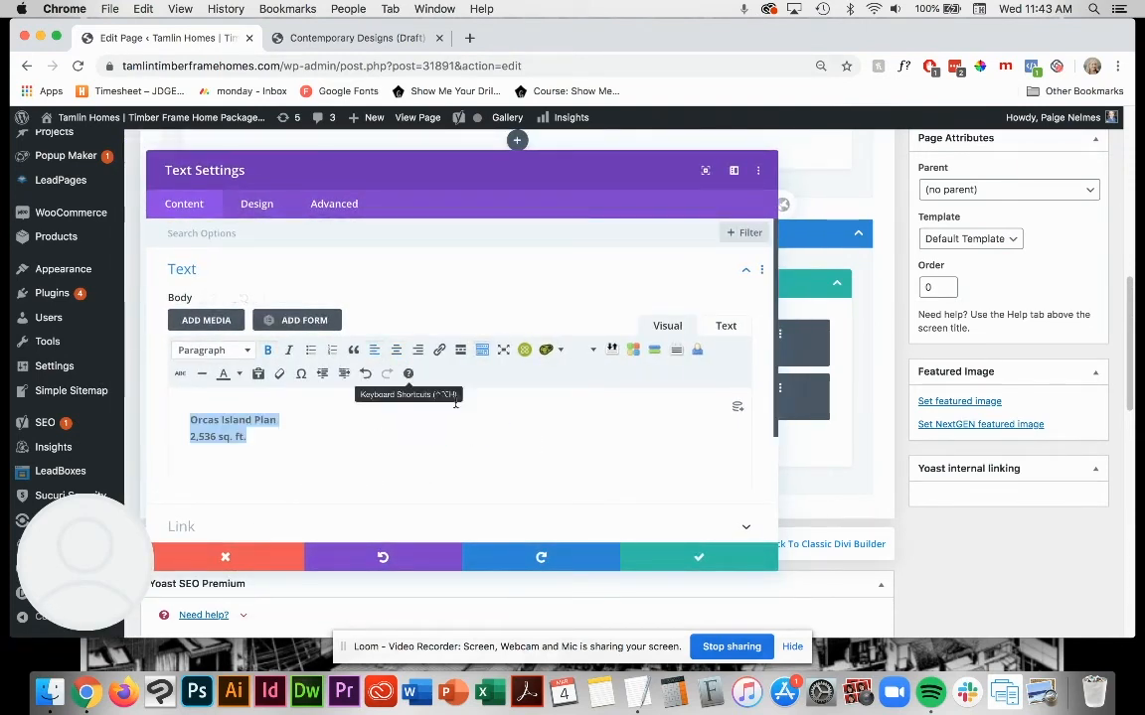
click(701, 560)
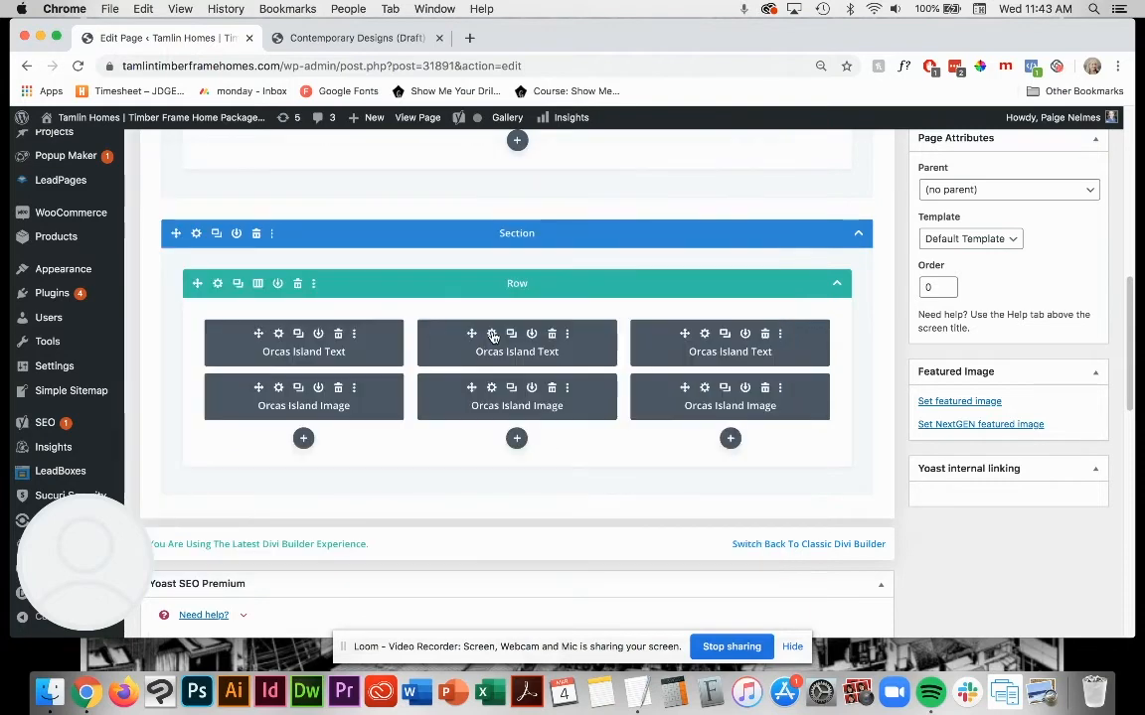
Step: Left-align the caption in the second column's Orcas Island Text module and save the module
click(492, 335)
drag(514, 455, 355, 411)
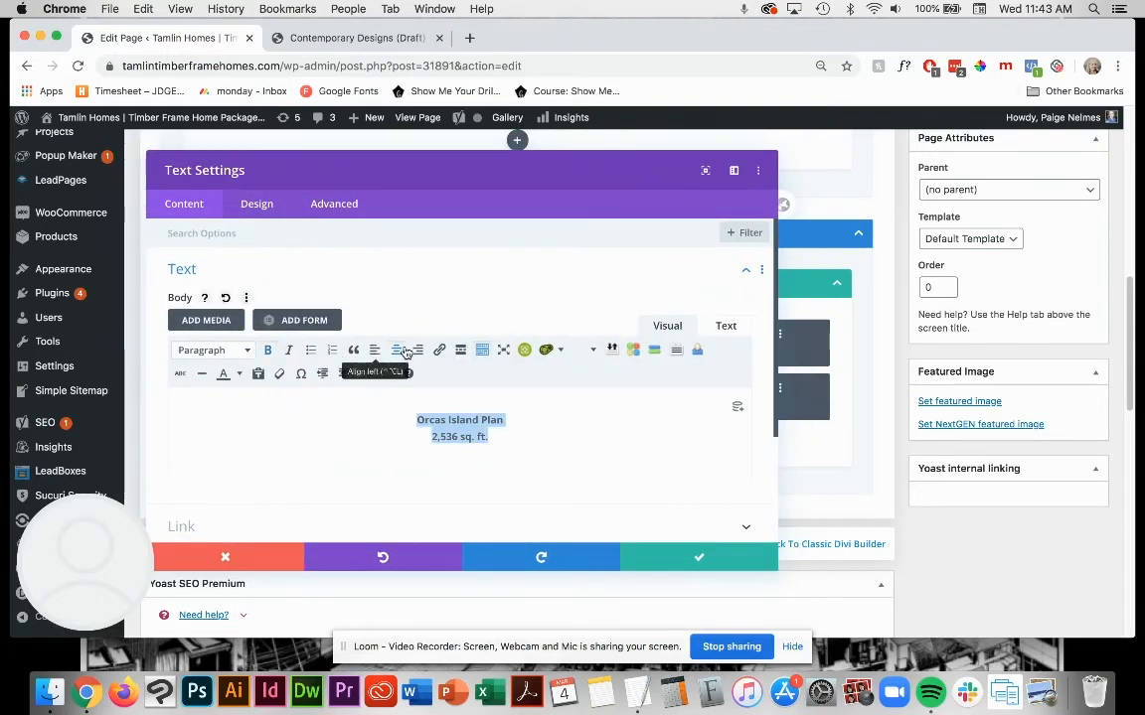
click(374, 350)
click(698, 558)
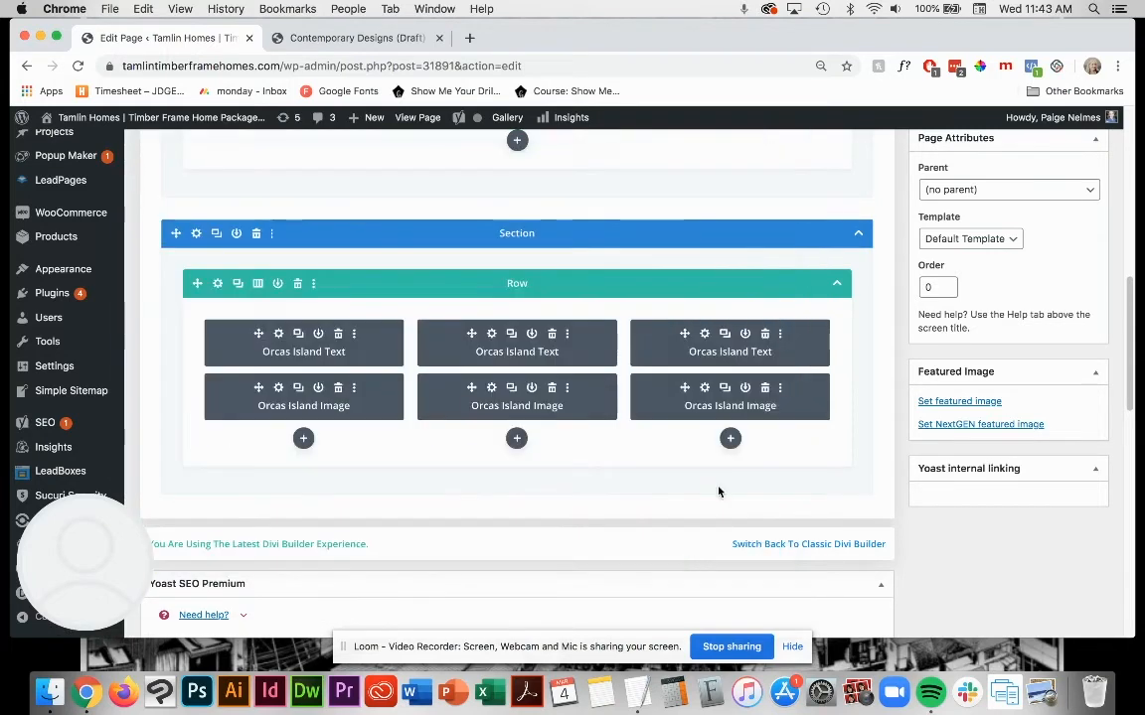
Step: Left-align the caption in the third column's Orcas Island Text module and save the module
click(706, 336)
drag(525, 443, 249, 395)
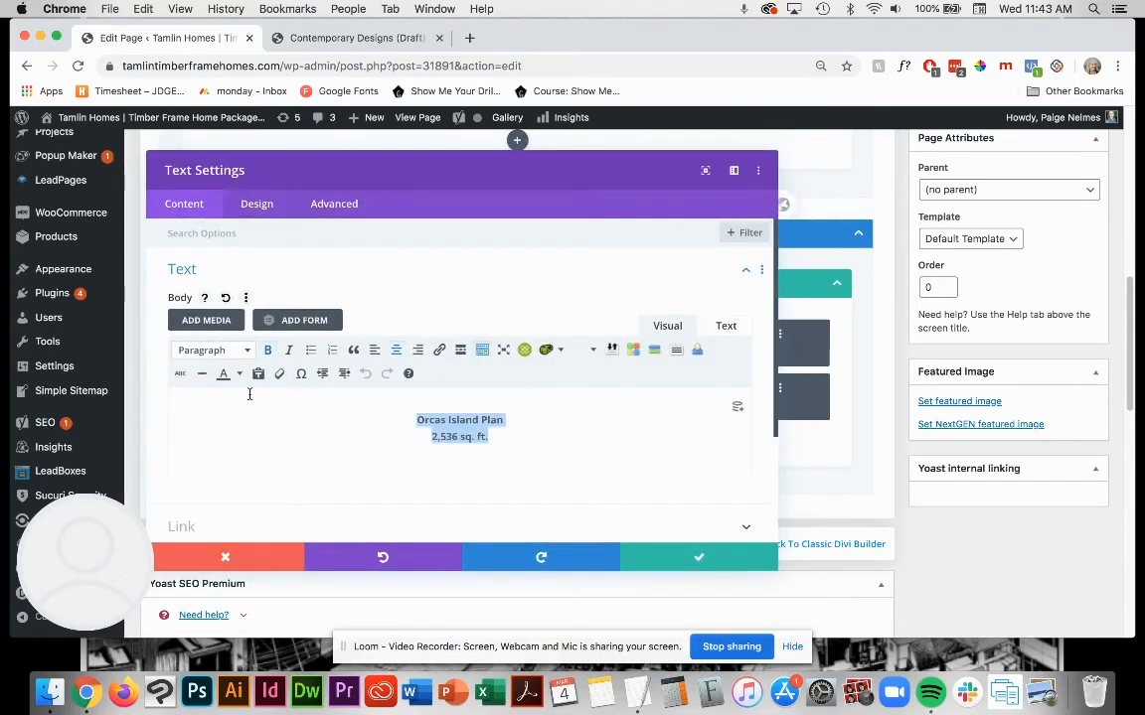
click(374, 350)
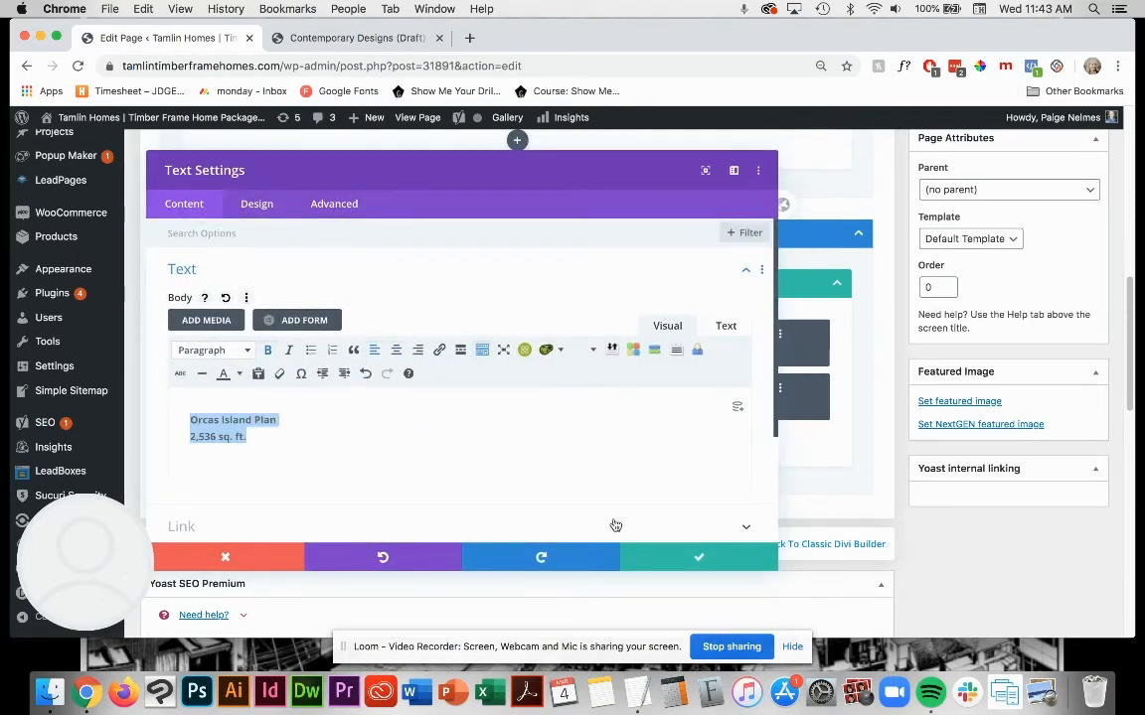
click(705, 563)
Step: Update the Contemporary Designs (Draft) page to save the left-aligned captions
scroll(895, 477, up, 5)
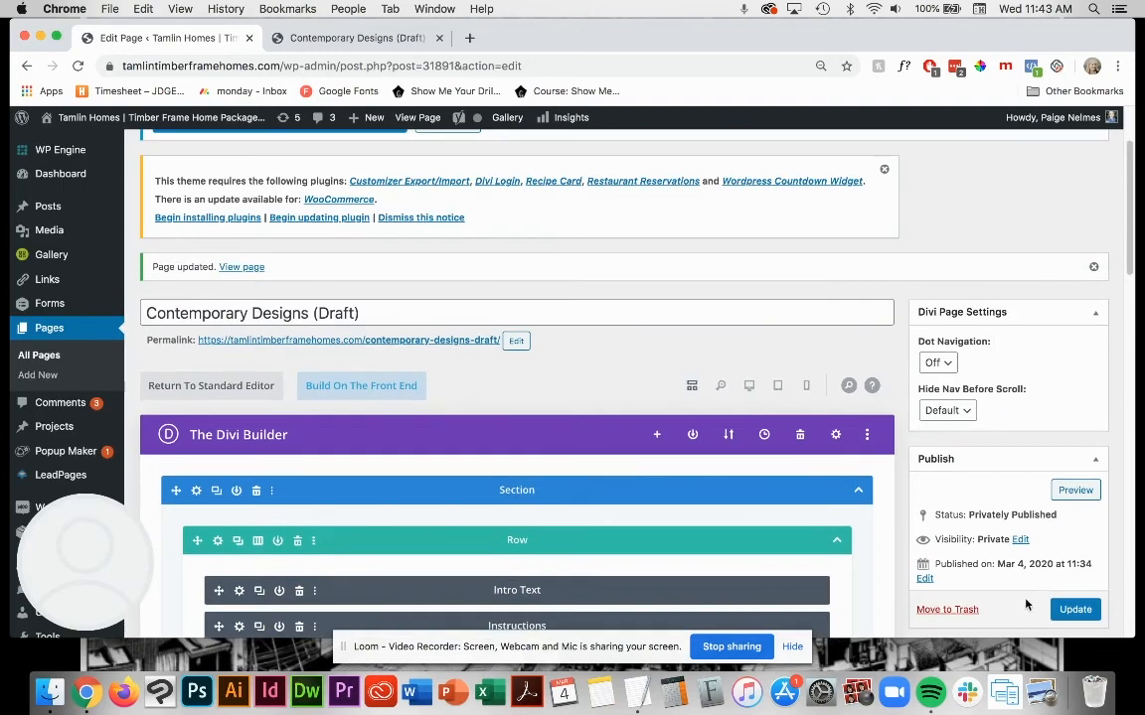
click(1058, 609)
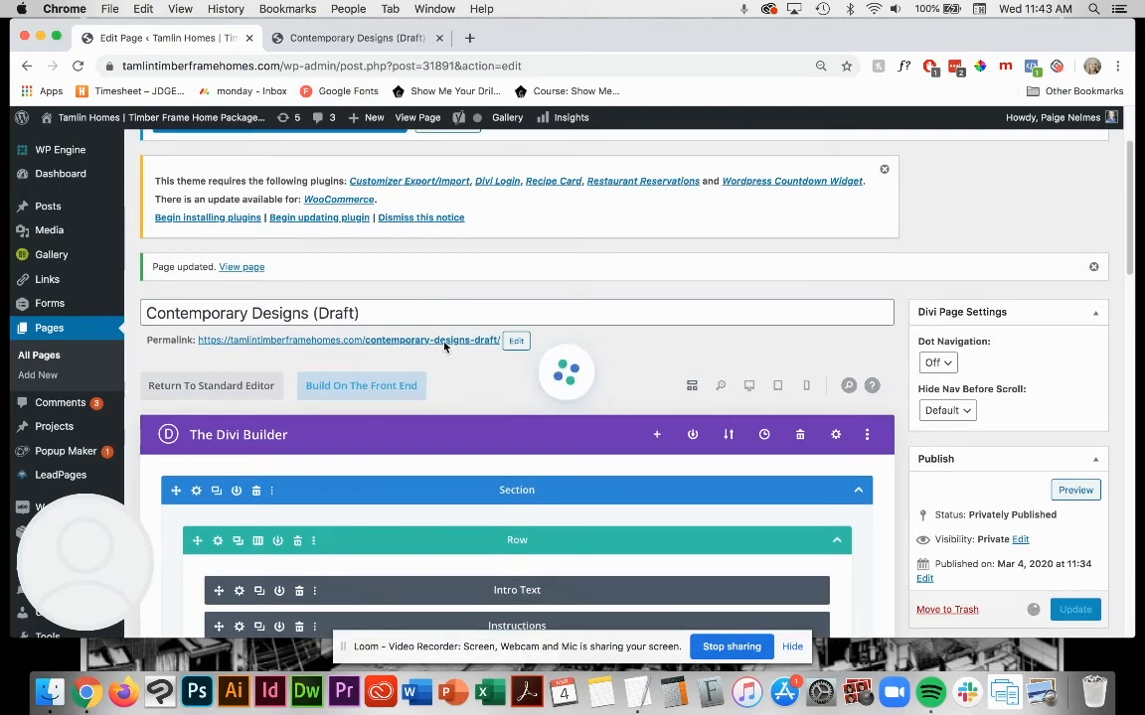
click(377, 39)
click(184, 40)
Step: Make sure the page update has finished and reload the draft page preview to check the caption alignment
click(368, 40)
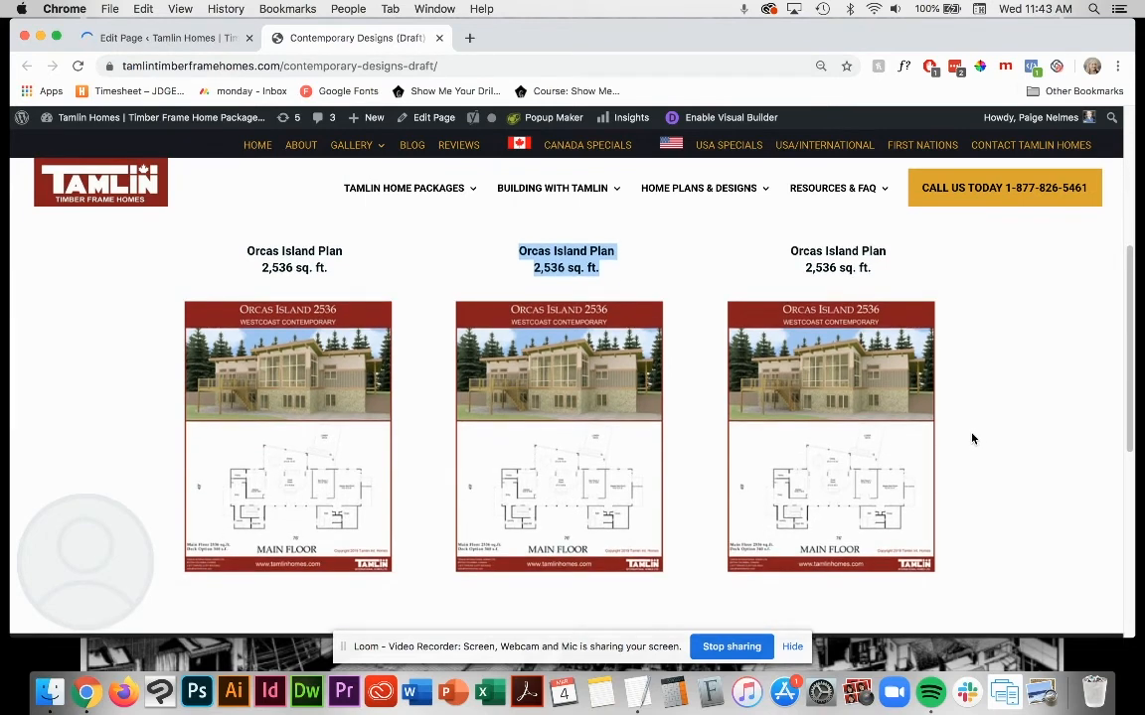
scroll(667, 323, down, 2)
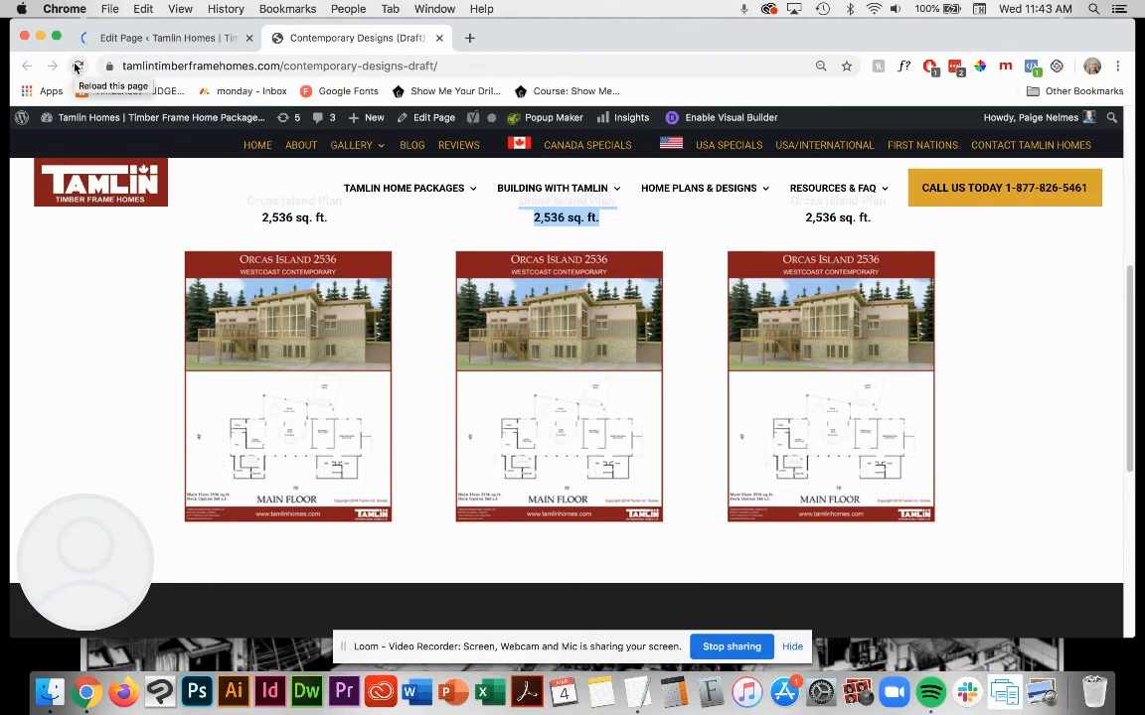
click(139, 38)
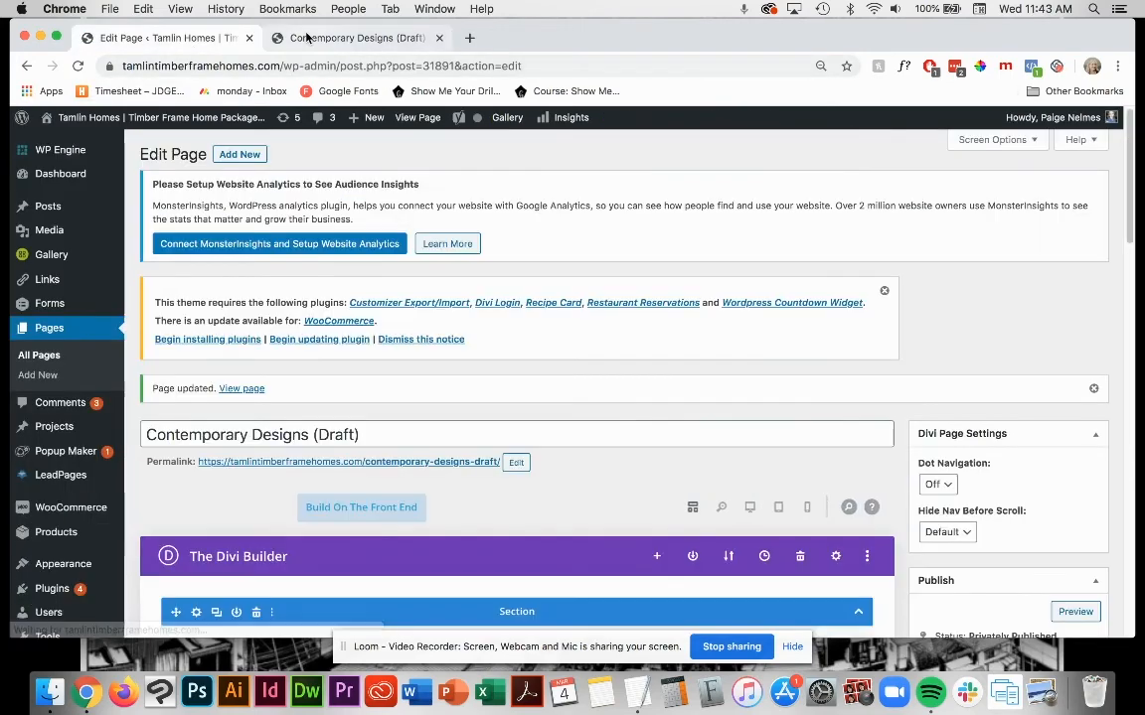
click(301, 38)
click(79, 66)
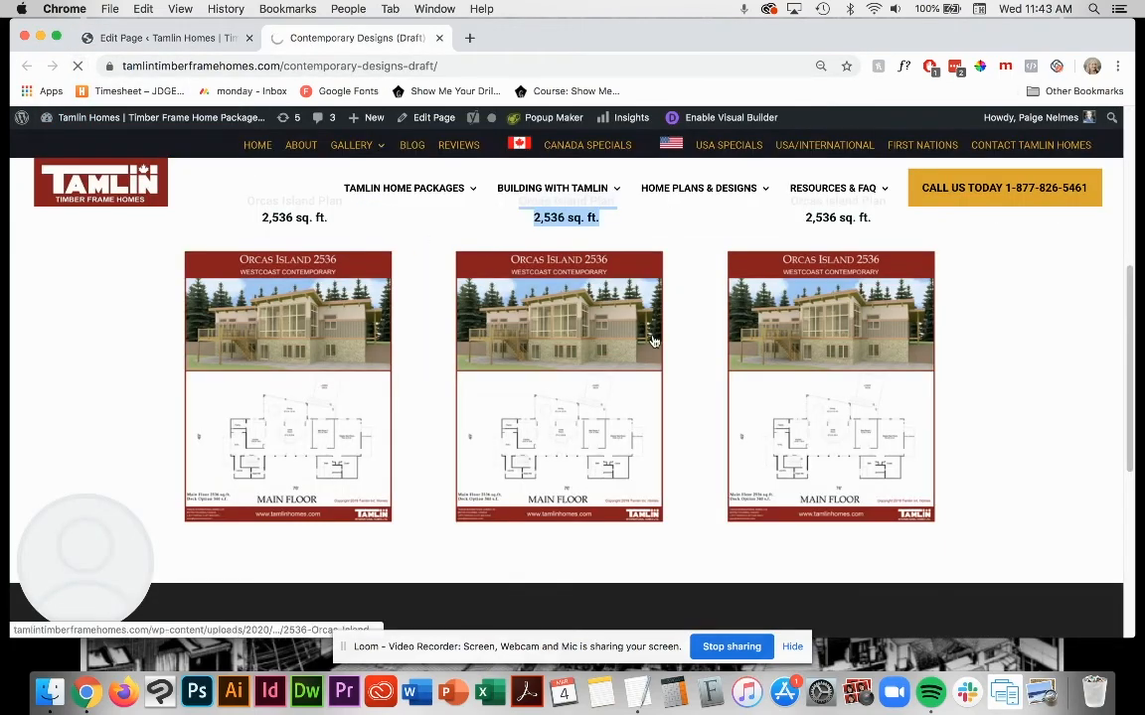
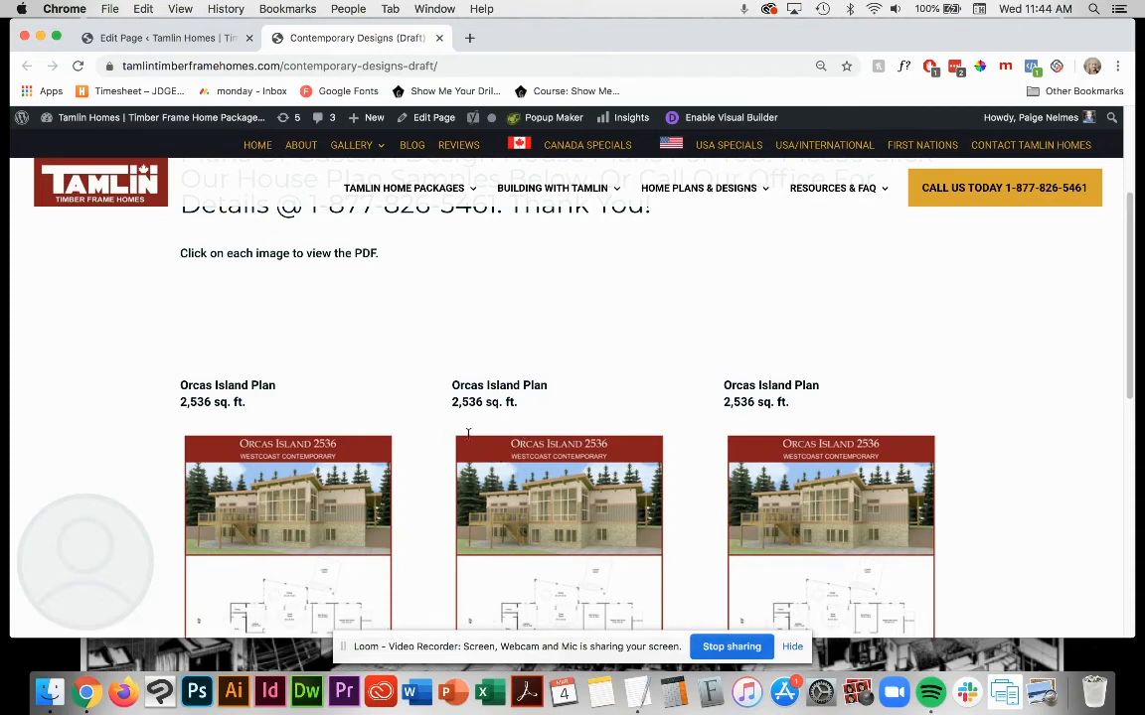
Step: Center the caption in the first column's Orcas Island Text module and save the module
scroll(662, 469, down, 5)
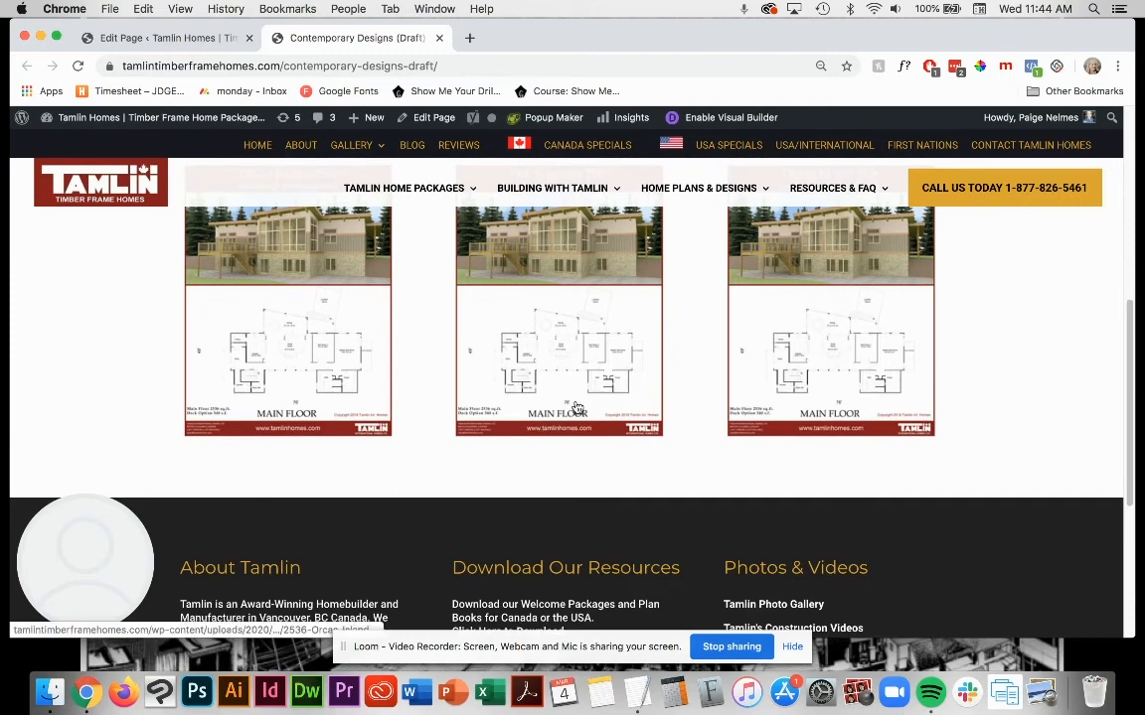
scroll(646, 448, up, 5)
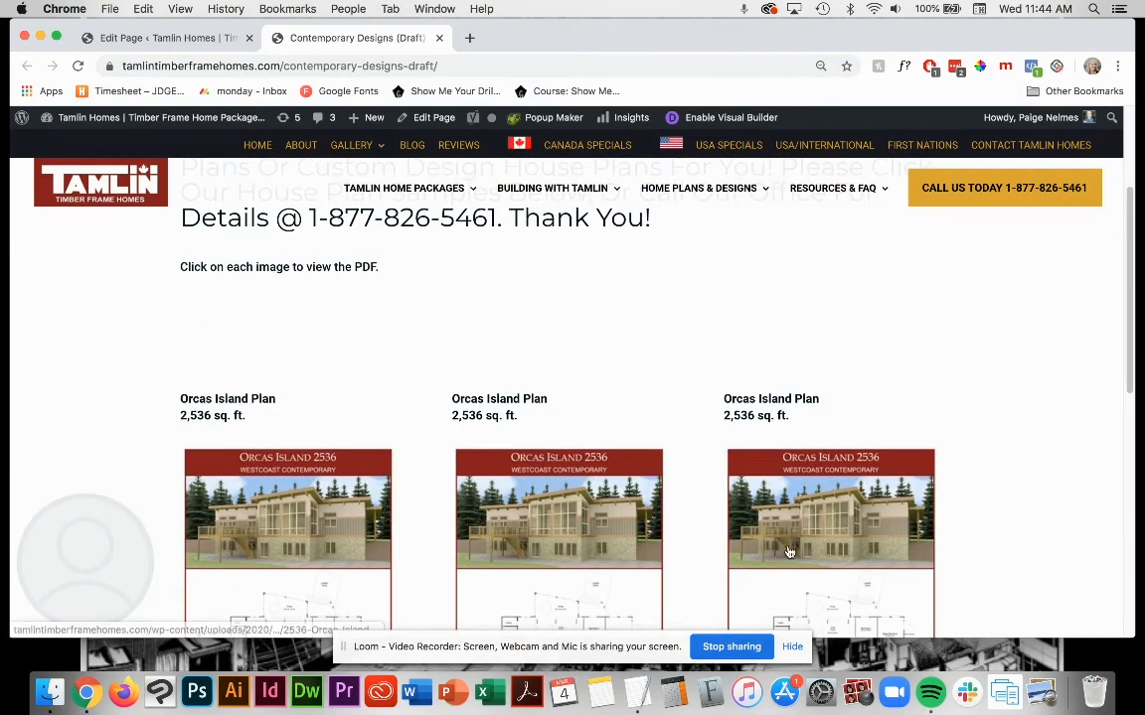
scroll(956, 497, down, 2)
scroll(958, 500, down, 1)
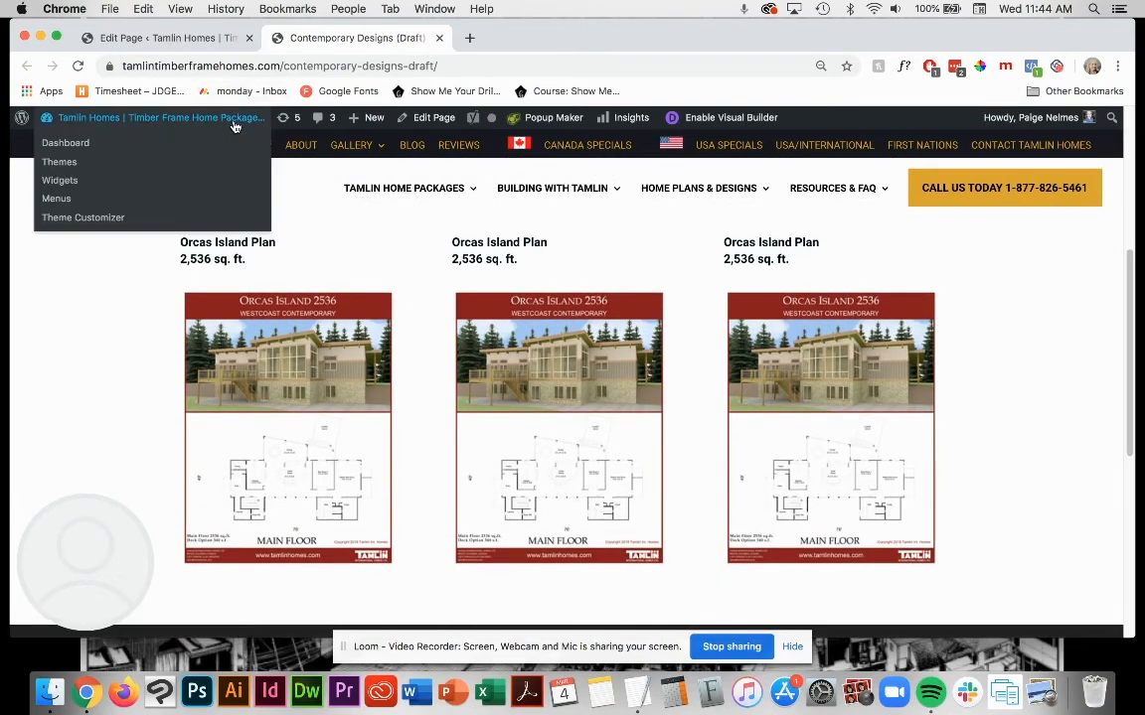
scroll(346, 239, up, 2)
click(175, 41)
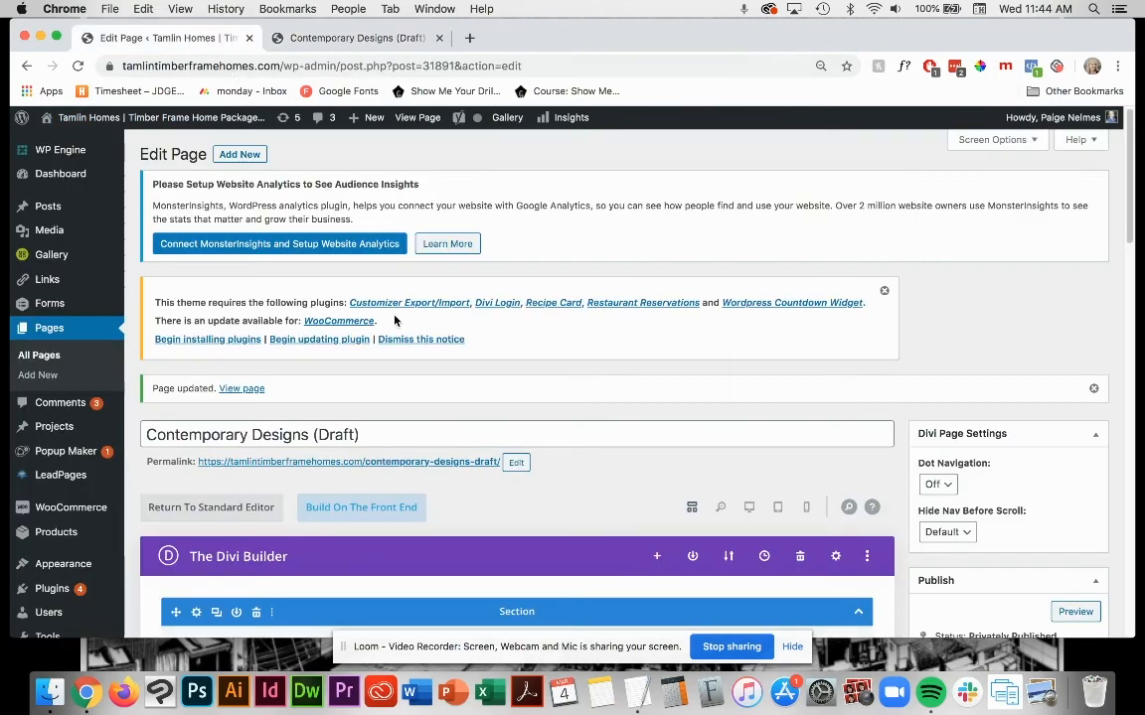
scroll(443, 464, down, 10)
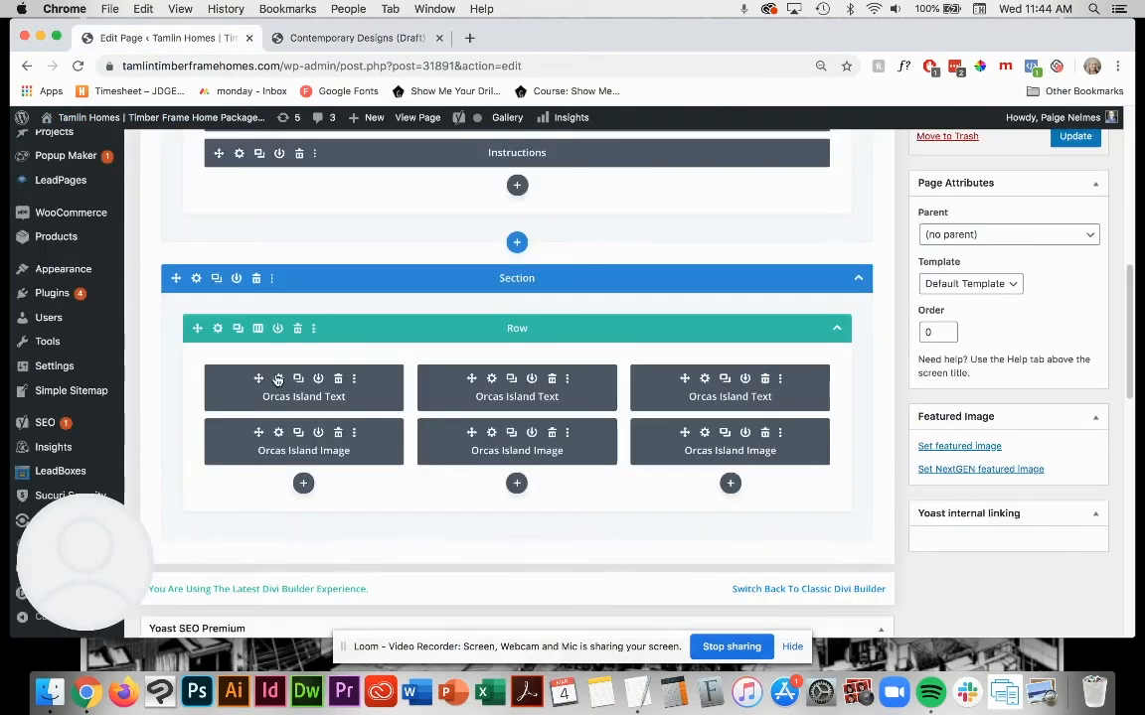
click(278, 379)
drag(304, 452, 188, 419)
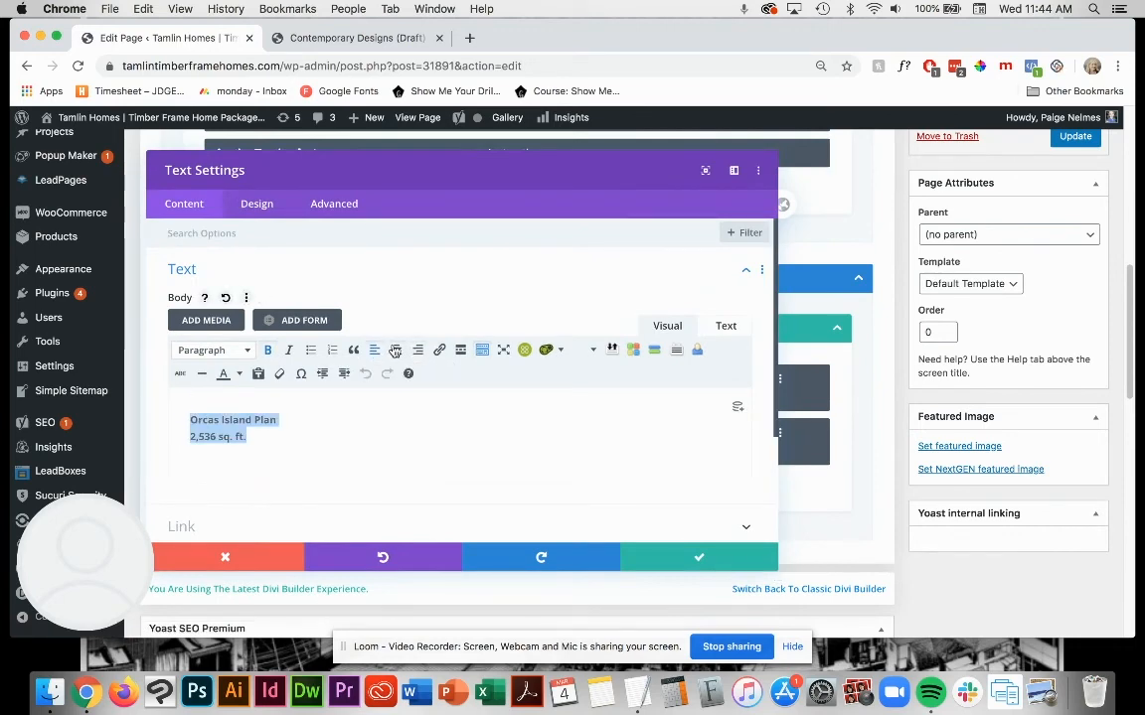
click(395, 352)
click(702, 557)
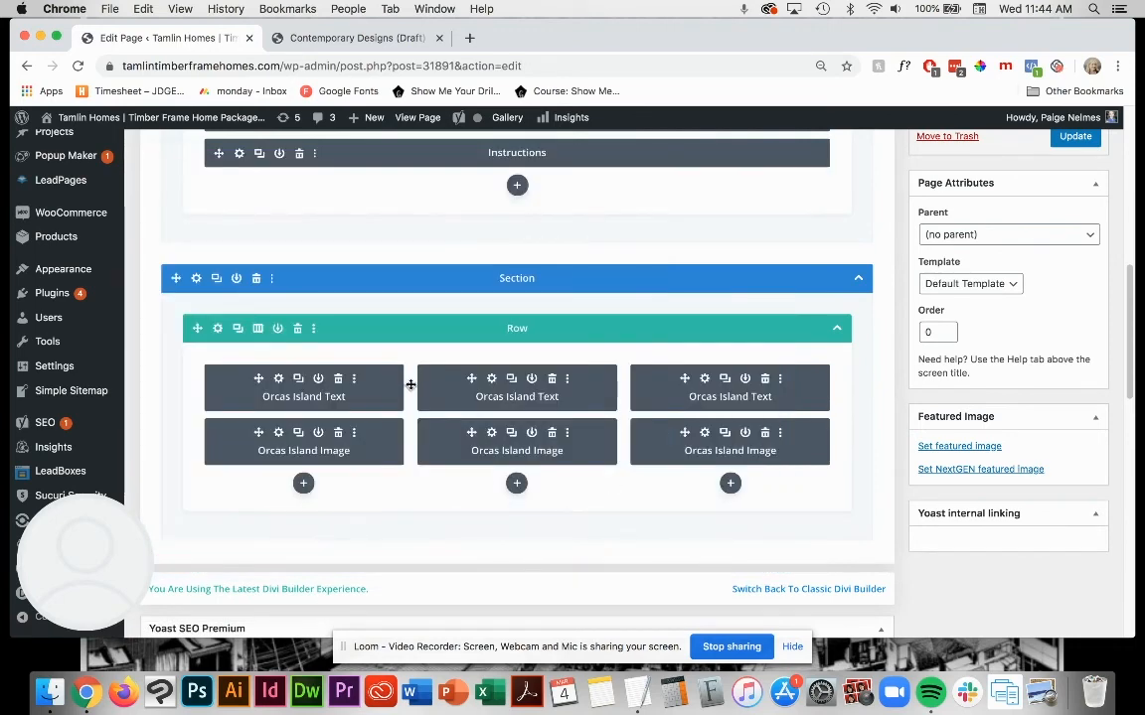
Step: Center the caption in the second column's Orcas Island Text module and save the module
click(489, 379)
triple_click(230, 414)
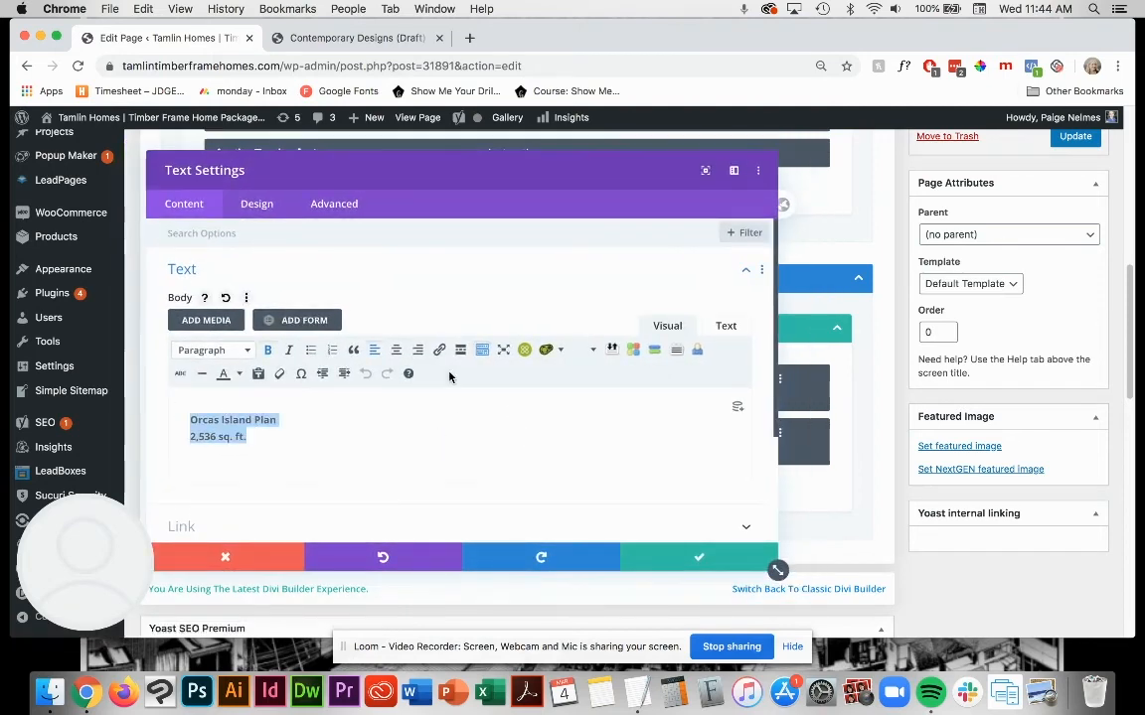
click(395, 350)
click(699, 557)
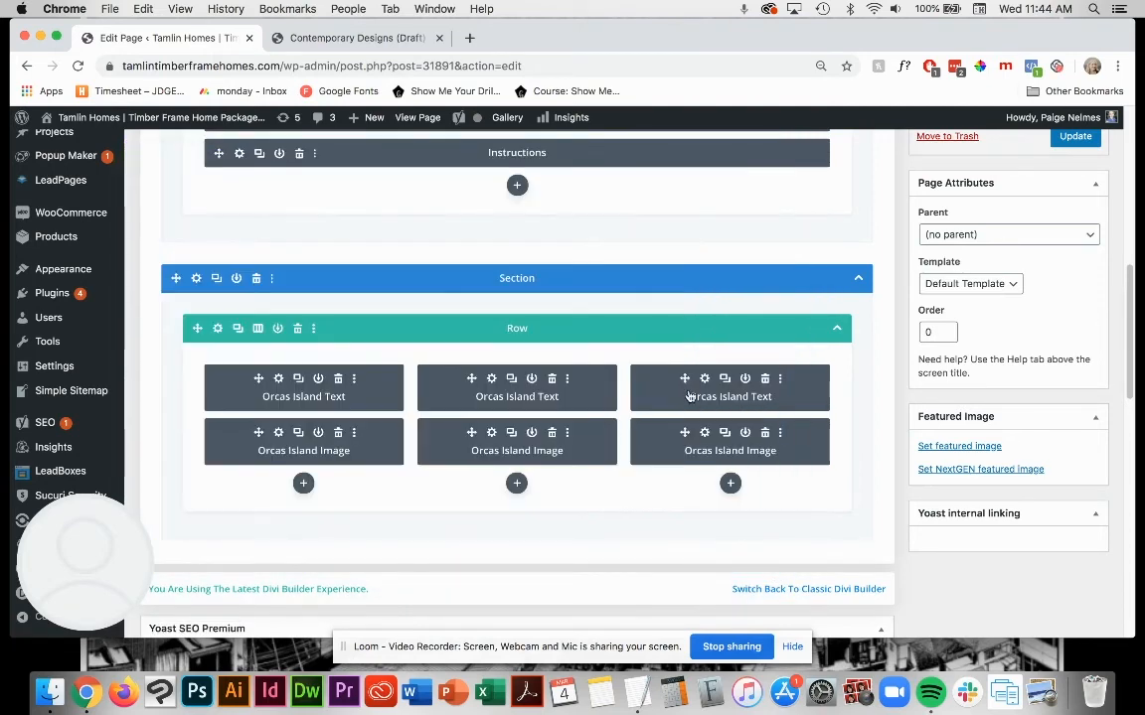
Step: Center the caption in the third column's Orcas Island Text module and save the module
click(704, 382)
triple_click(229, 427)
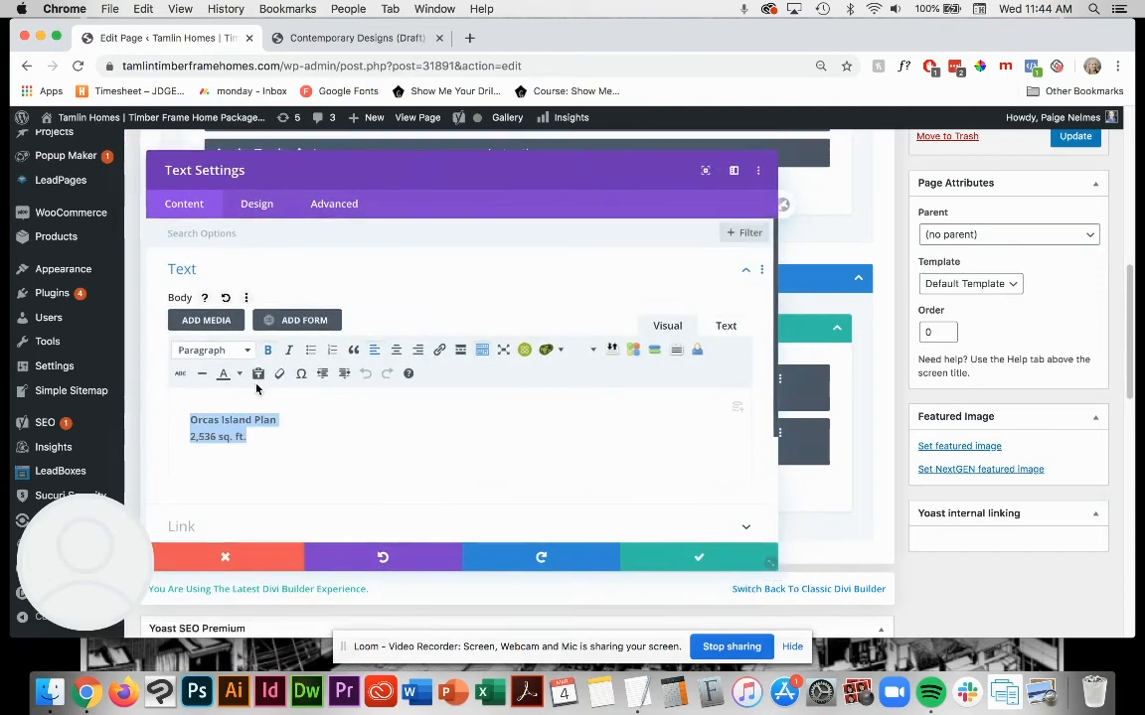
click(394, 350)
click(699, 557)
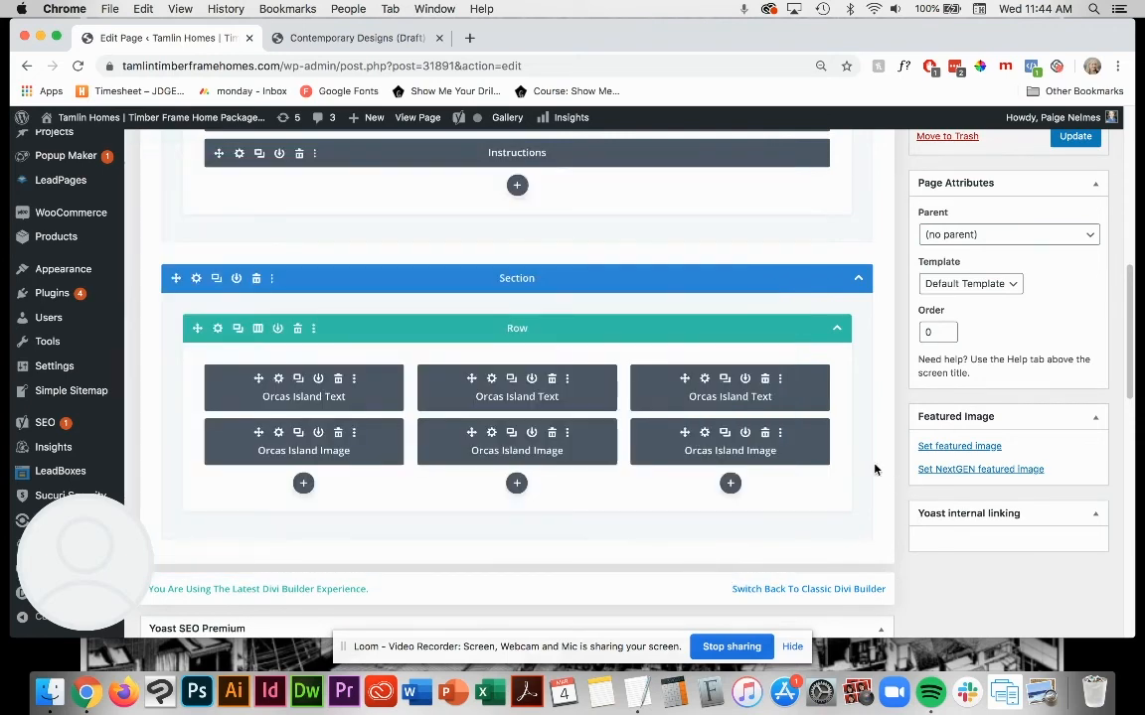
Step: Update the Contemporary Designs (Draft) page with the centered captions and reload its preview
scroll(869, 471, up, 5)
scroll(868, 471, up, 1)
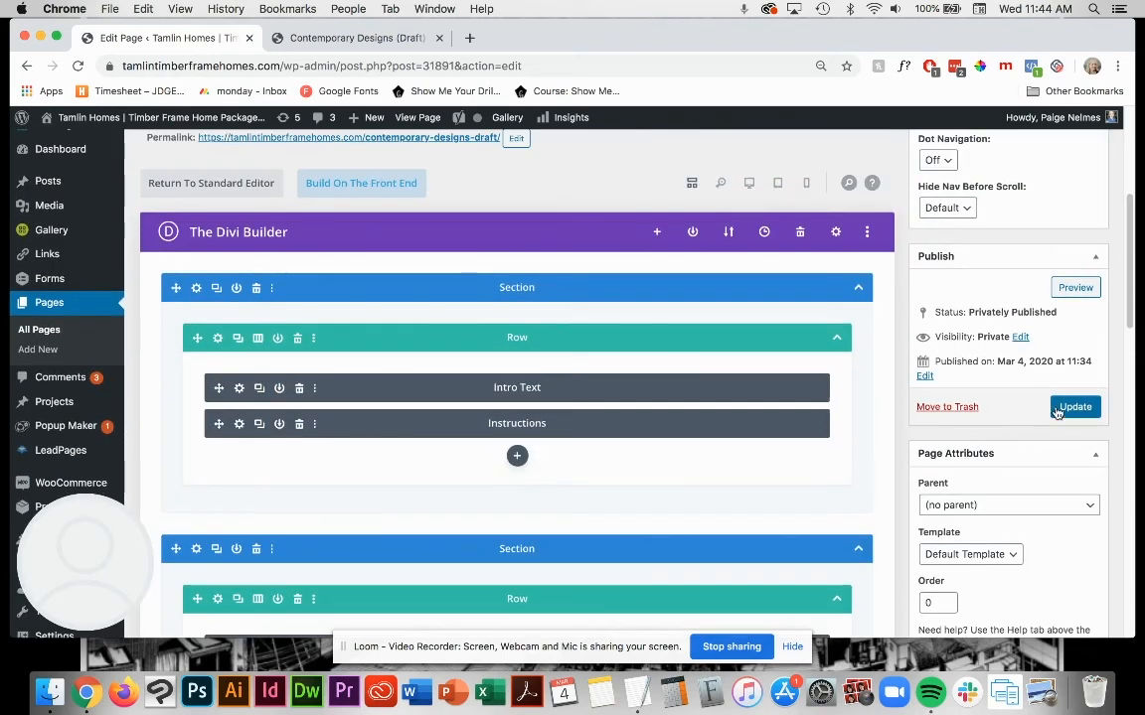
click(1057, 410)
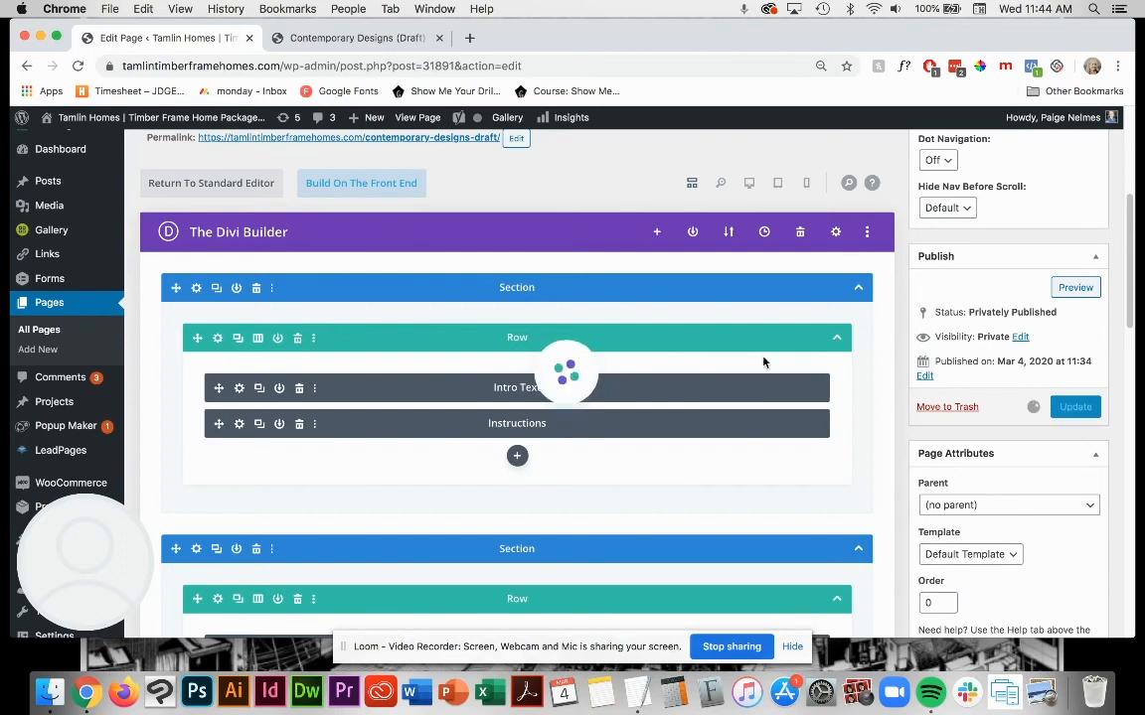
click(348, 40)
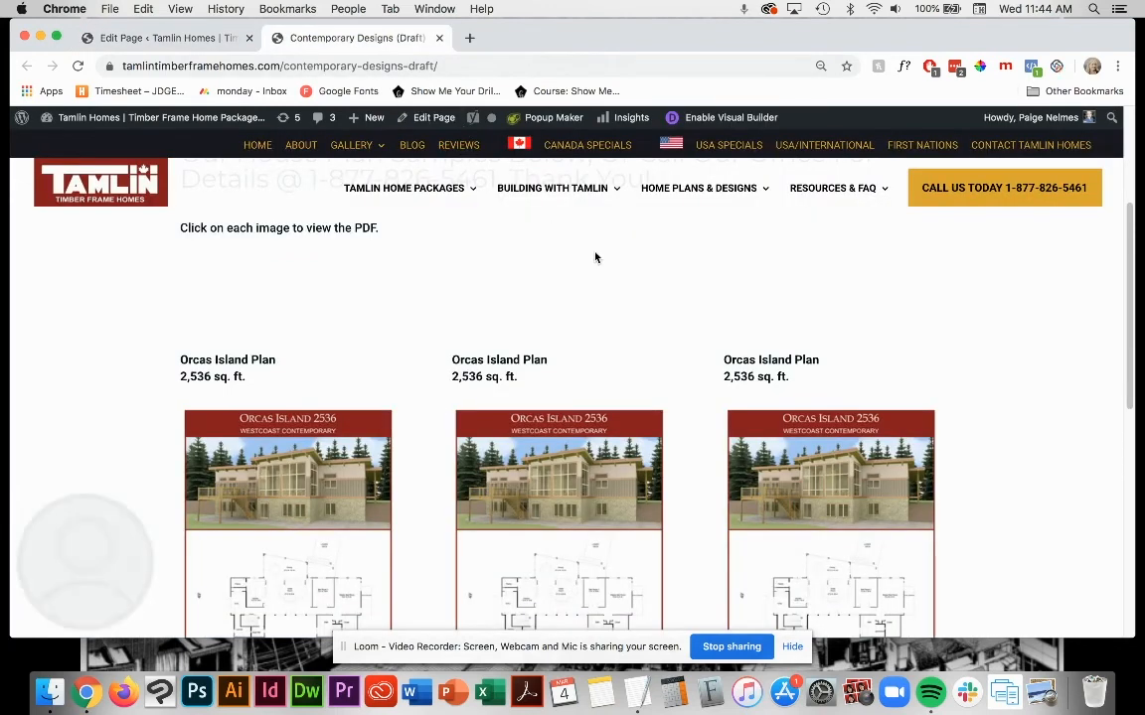
click(79, 65)
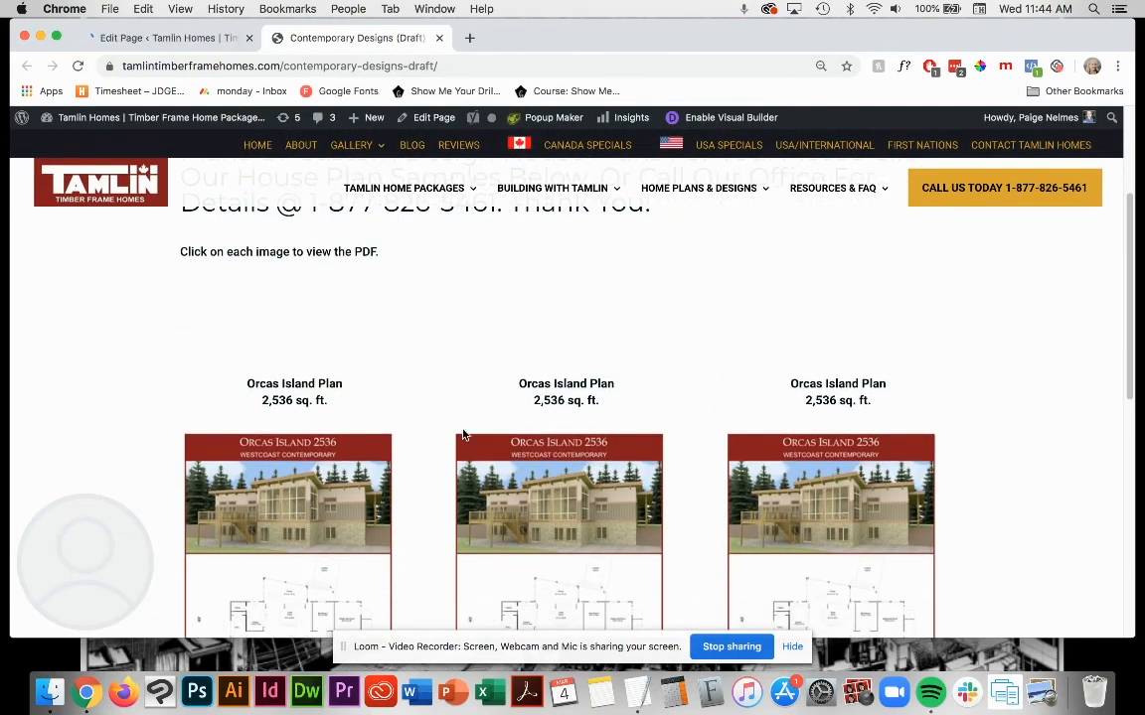
Step: Examine the caption alignment and floor plan images in the preview against the builder's row layout, then close the preview
scroll(392, 437, down, 3)
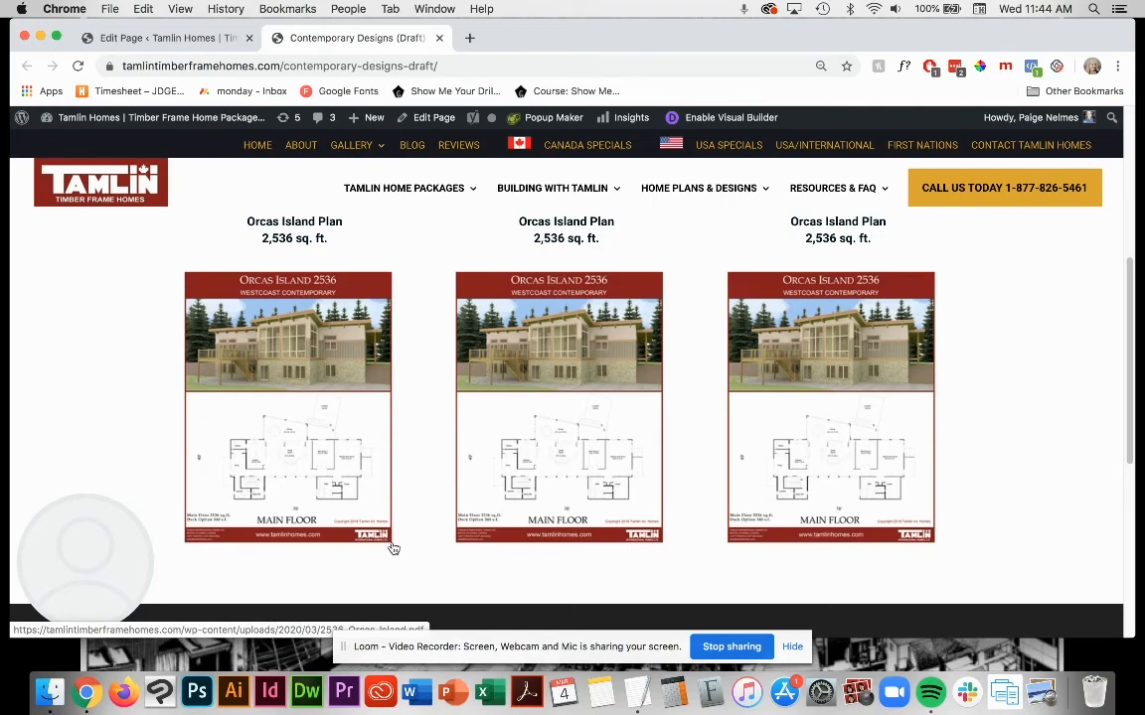
scroll(433, 540, up, 5)
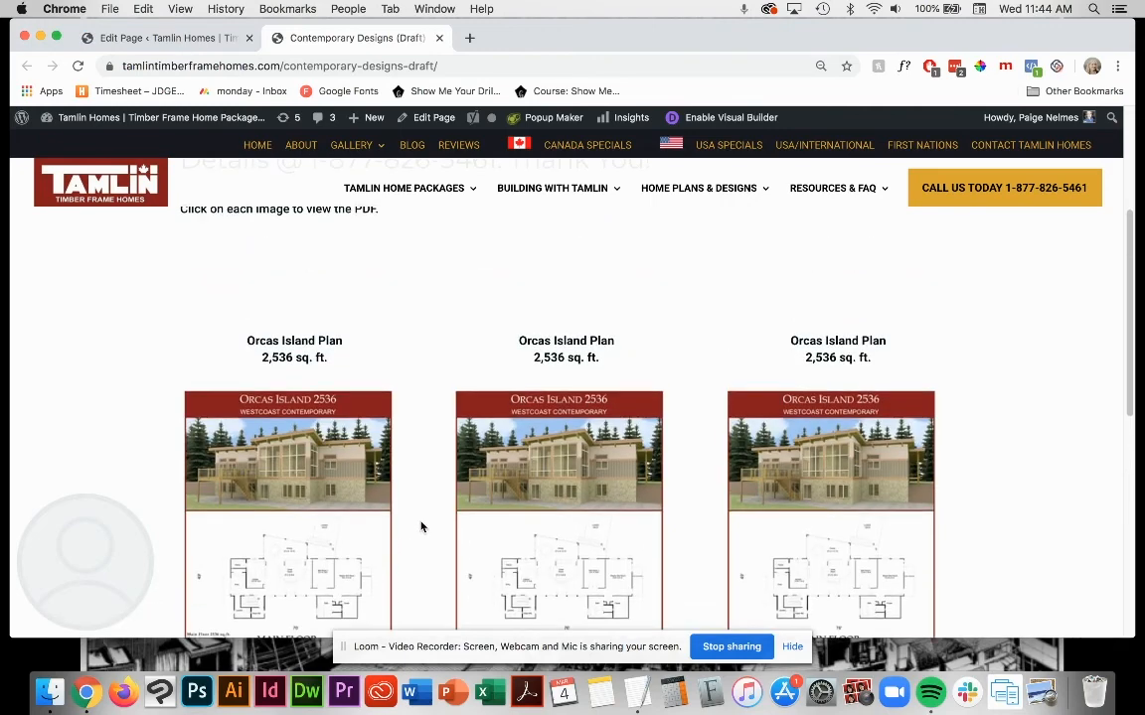
scroll(427, 526, down, 1)
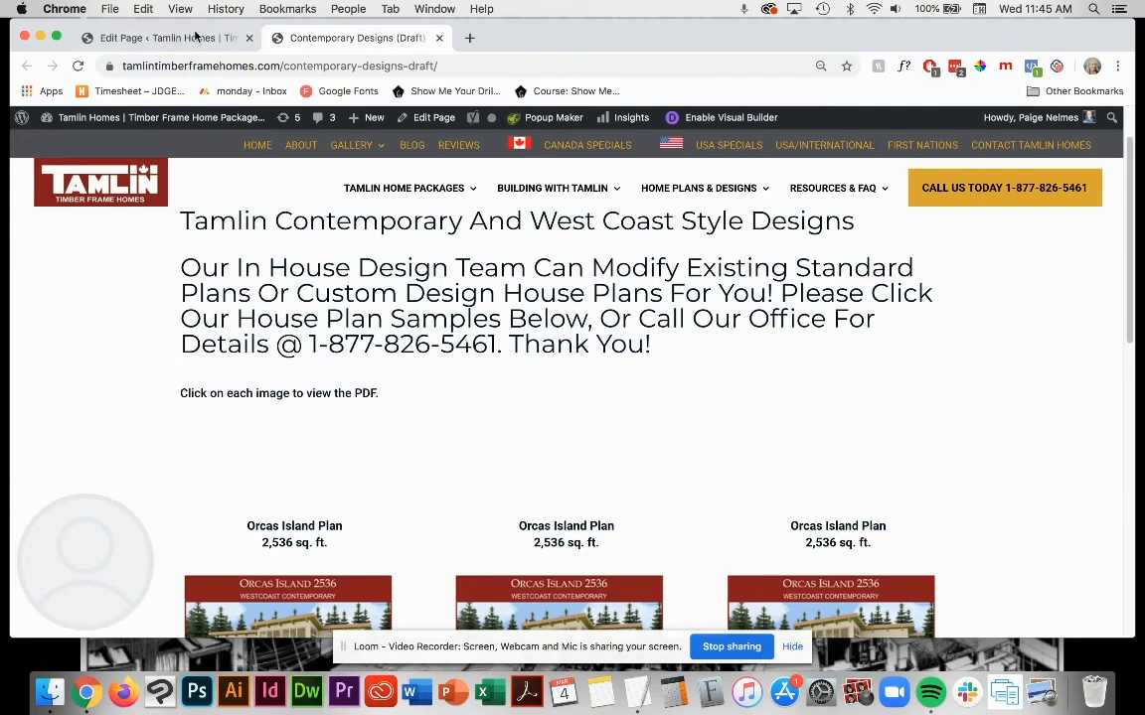
click(164, 38)
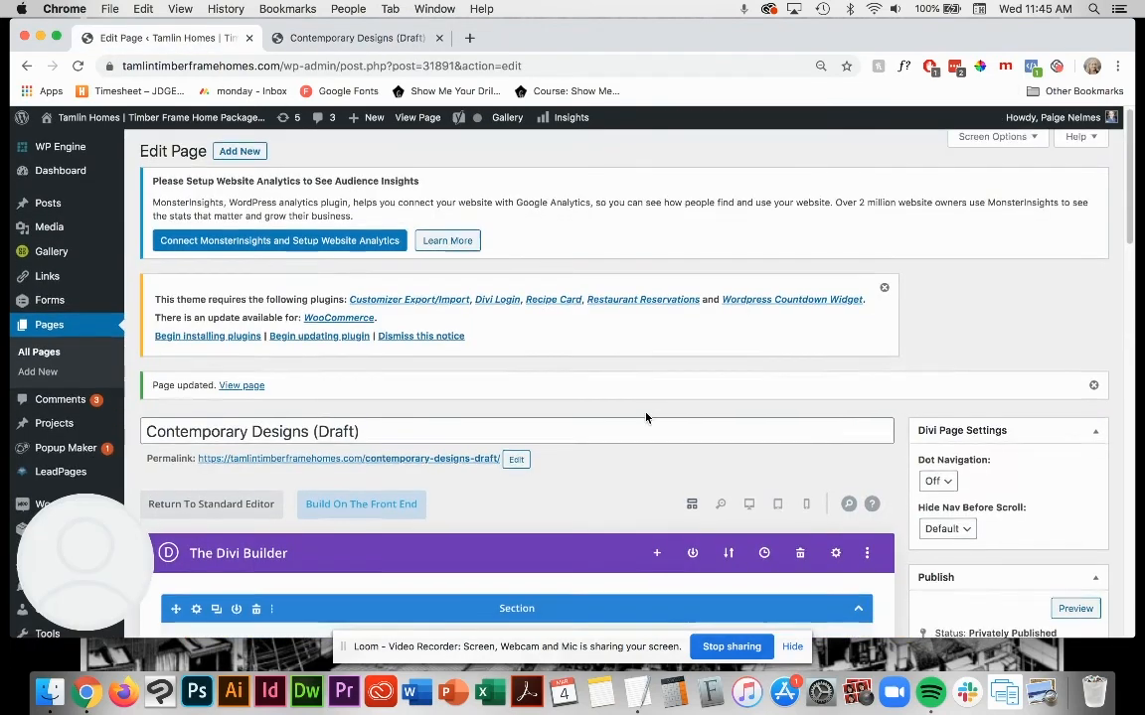
scroll(597, 387, down, 10)
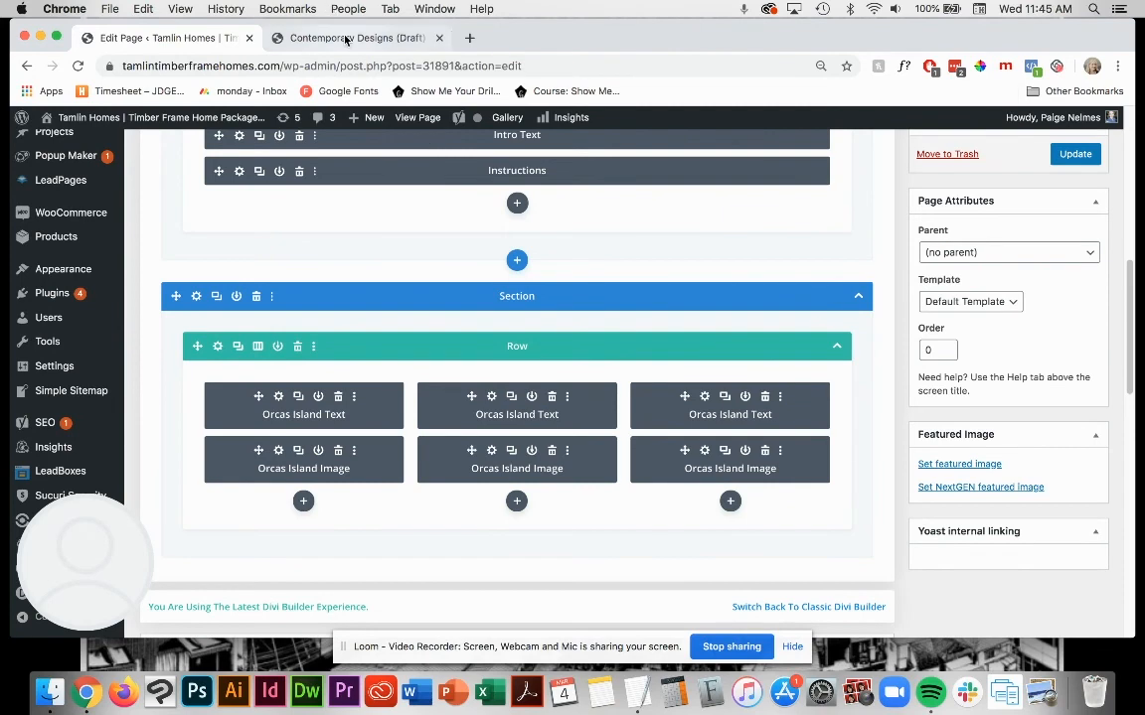
click(345, 39)
mouse_move(525, 272)
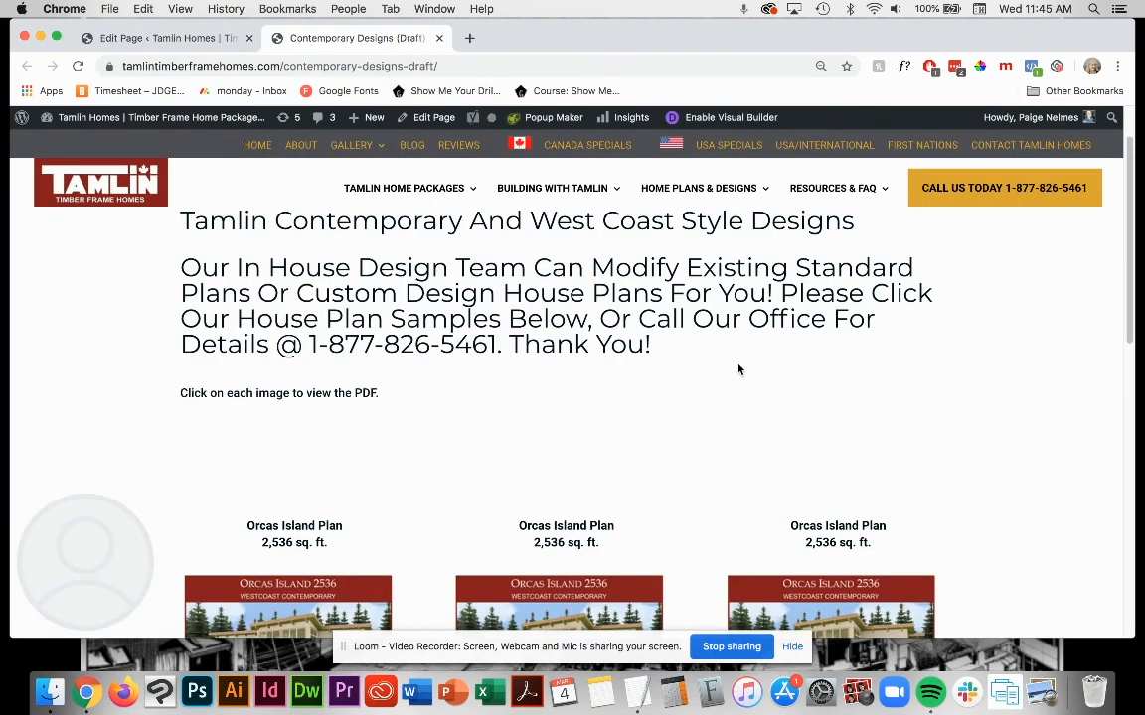
scroll(736, 367, down, 3)
scroll(729, 358, down, 3)
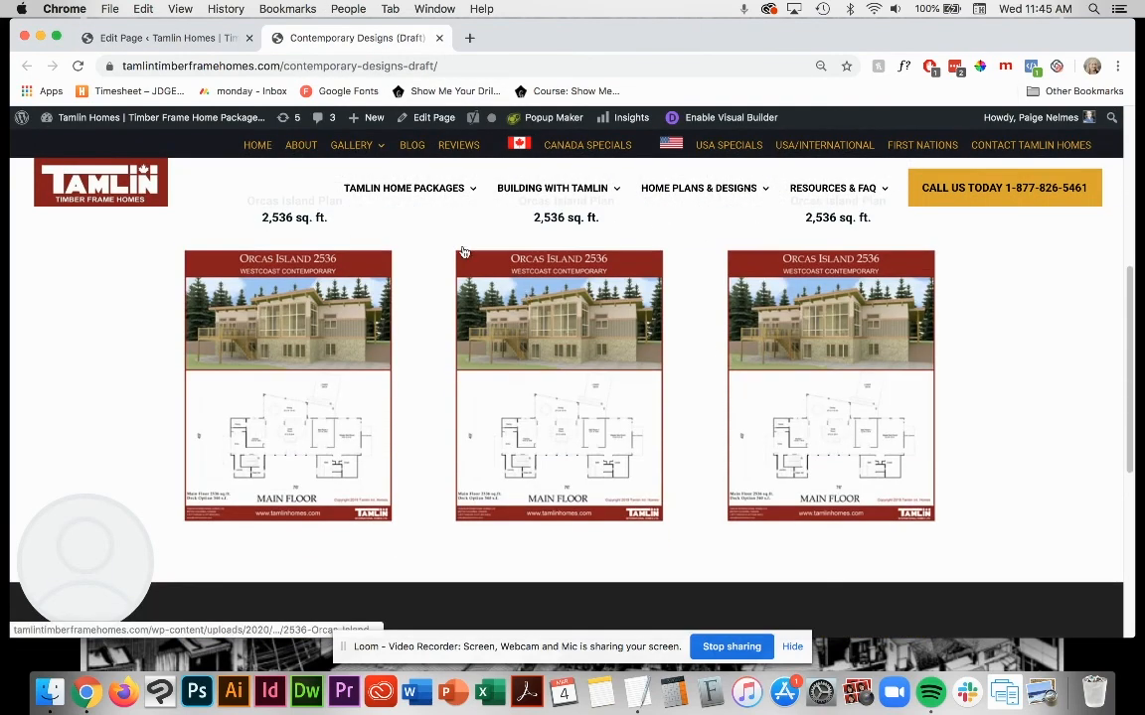
scroll(425, 261, up, 1)
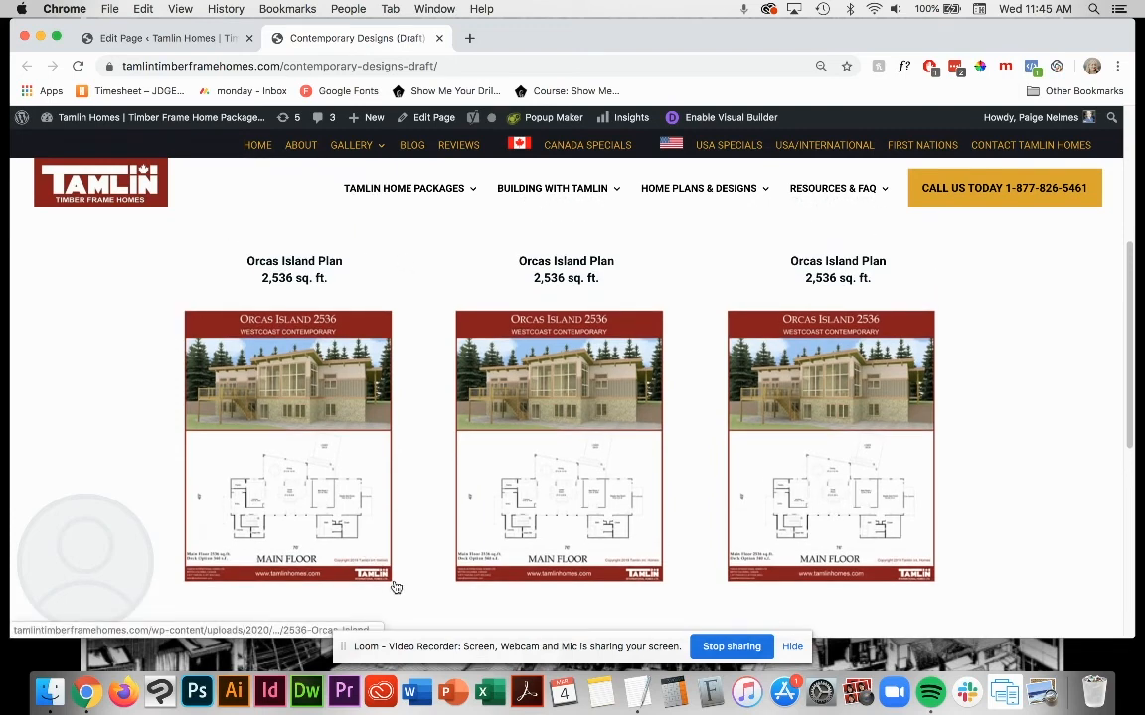
click(438, 37)
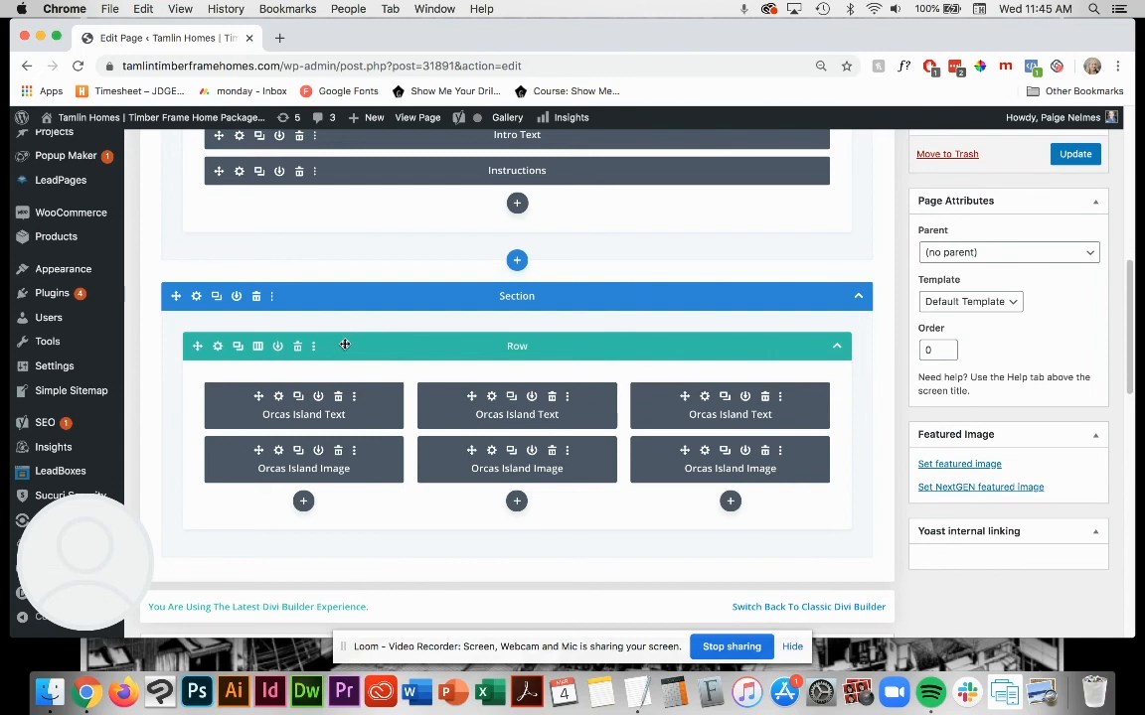
Step: Duplicate the three-column Orcas Island row within its section and update the page
click(238, 348)
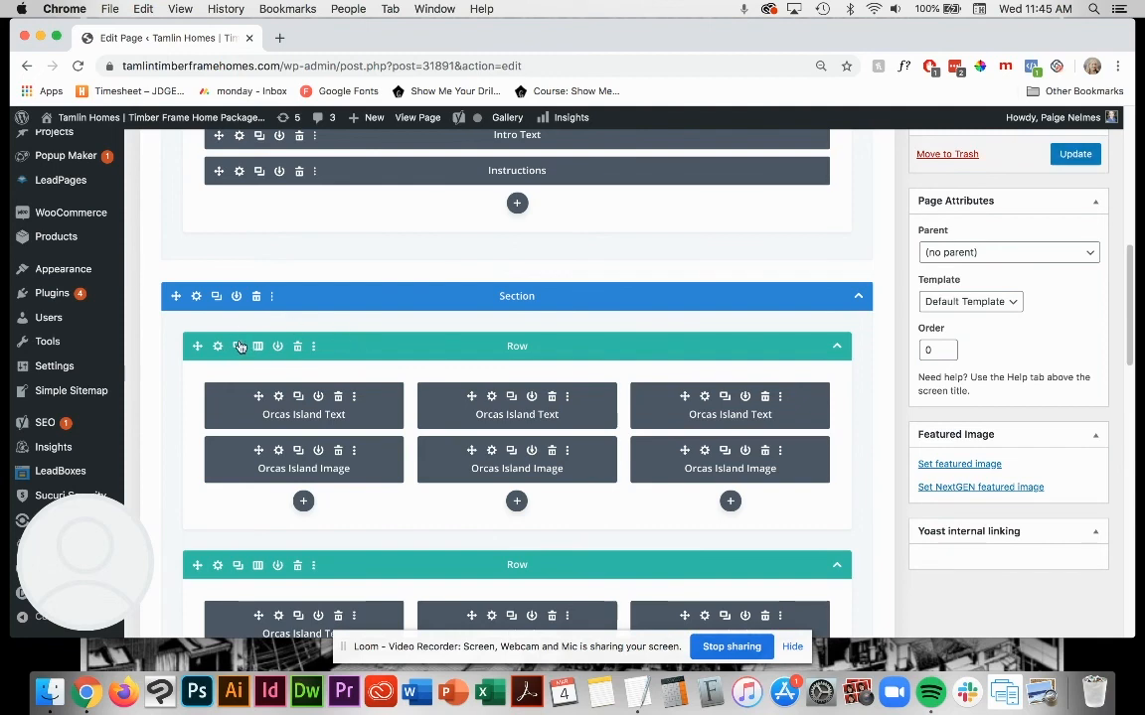
scroll(462, 508, down, 3)
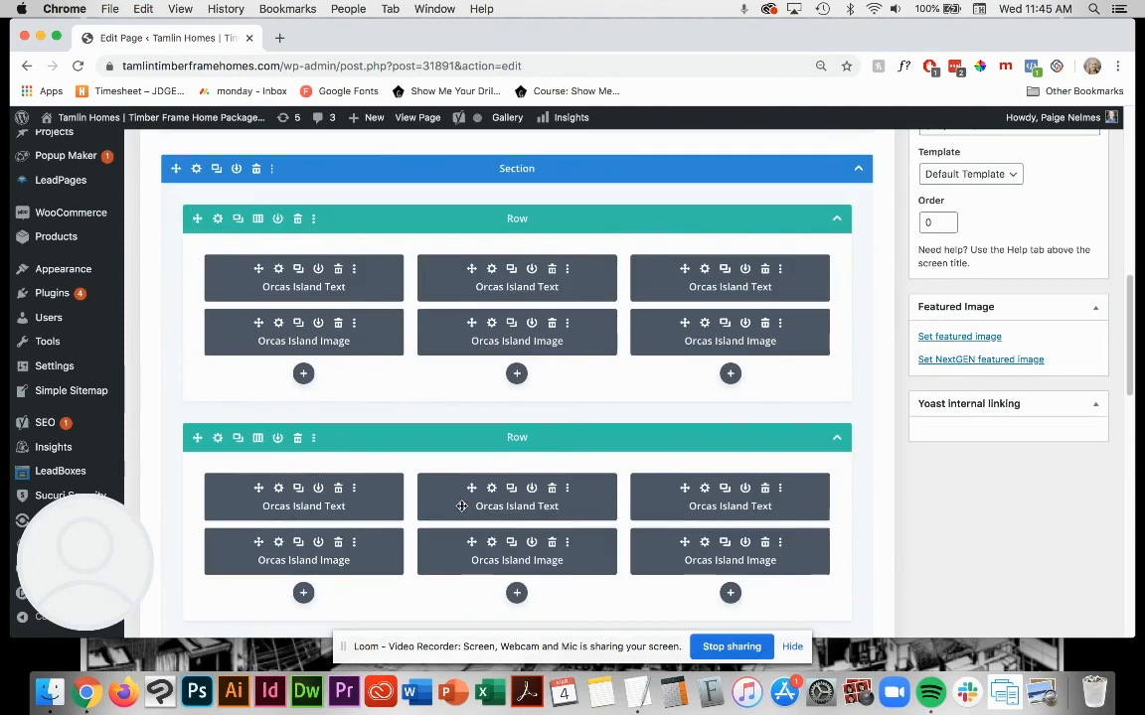
scroll(592, 493, down, 2)
scroll(825, 486, up, 5)
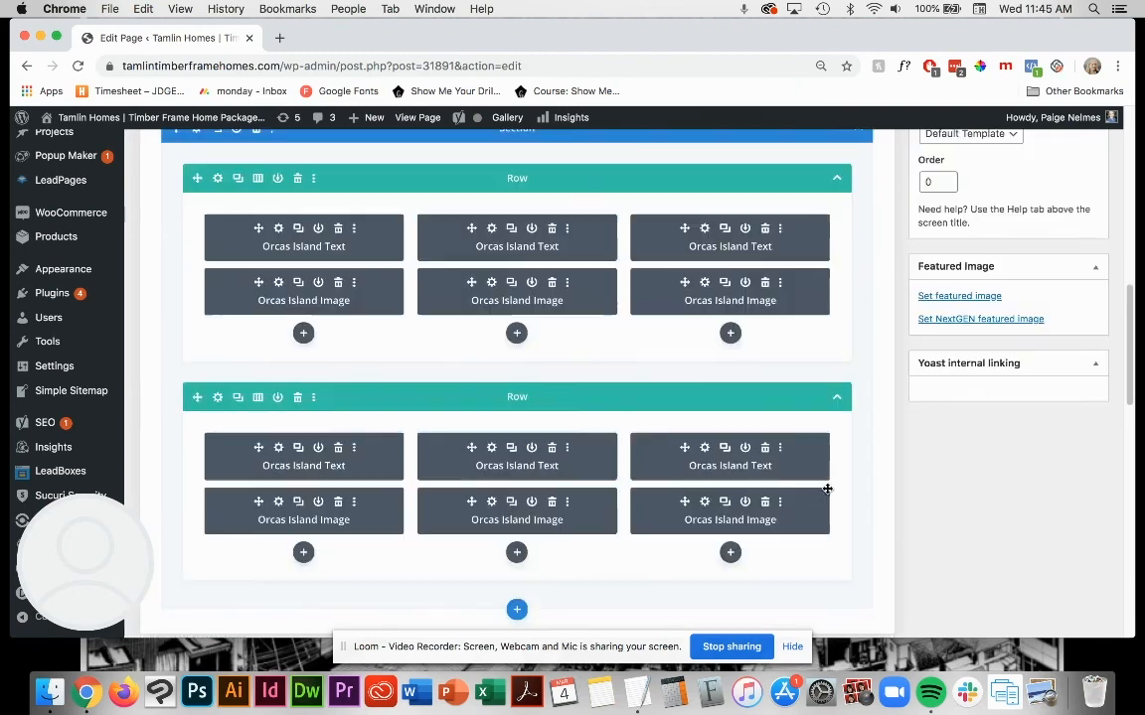
scroll(892, 461, up, 4)
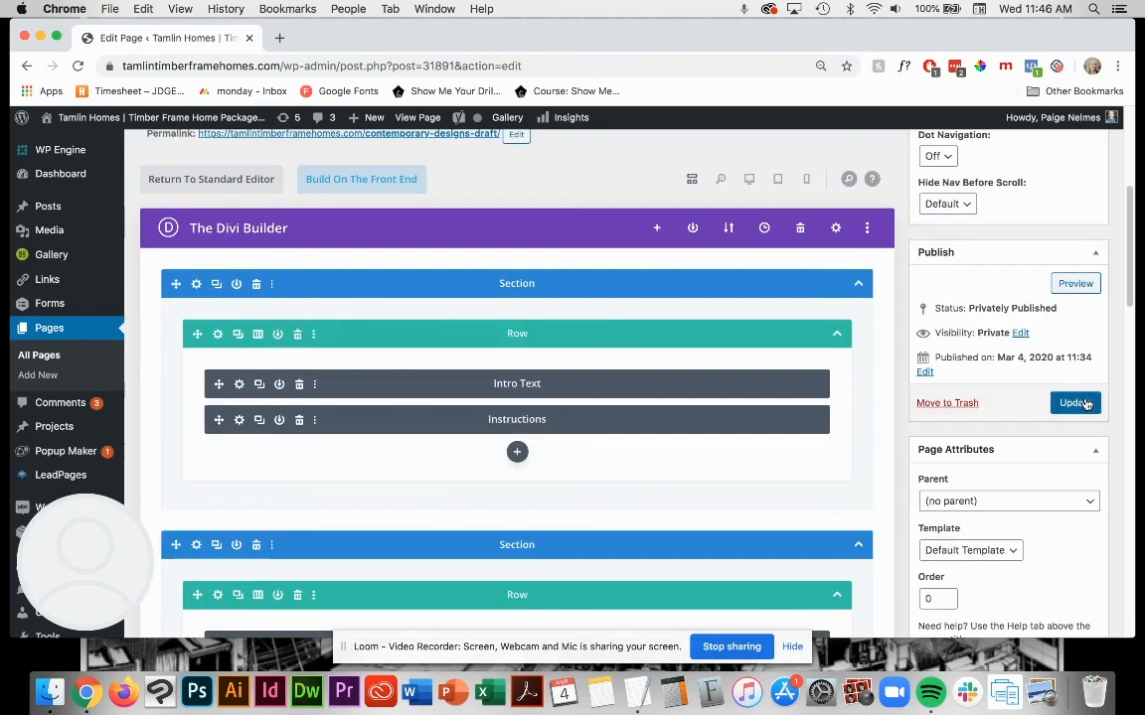
click(1085, 403)
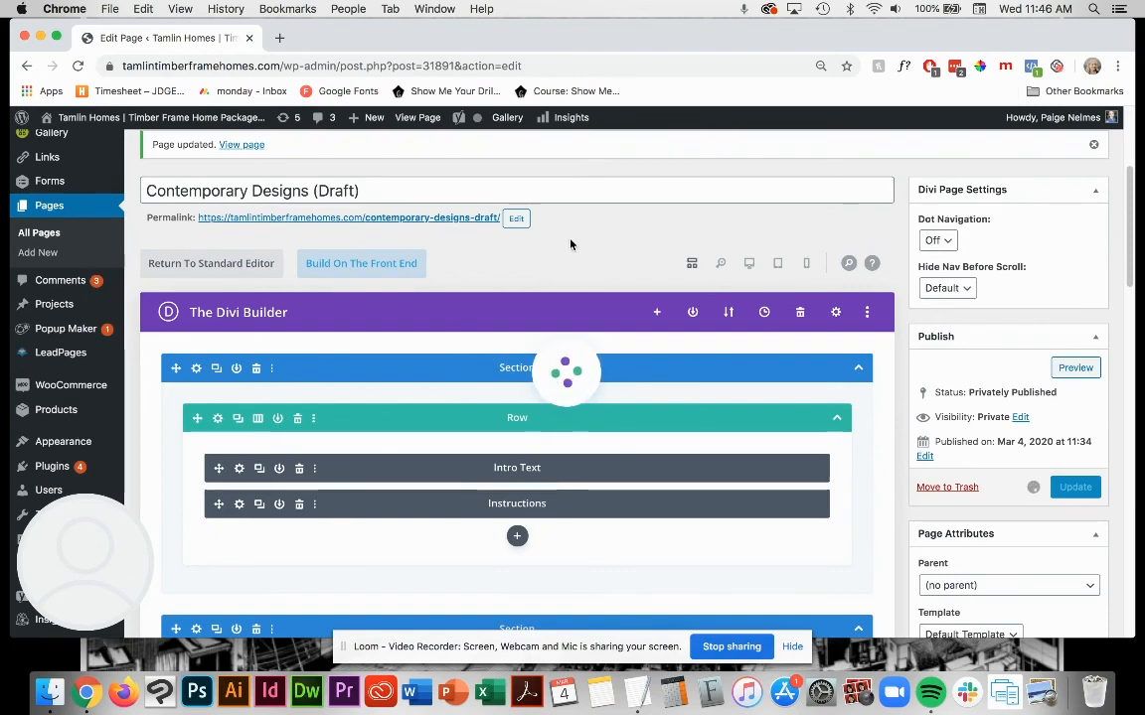
Step: Open the draft page's permalink in a new tab and check both rows of captioned floor plans
scroll(593, 250, down, 4)
scroll(624, 281, down, 5)
scroll(626, 282, up, 5)
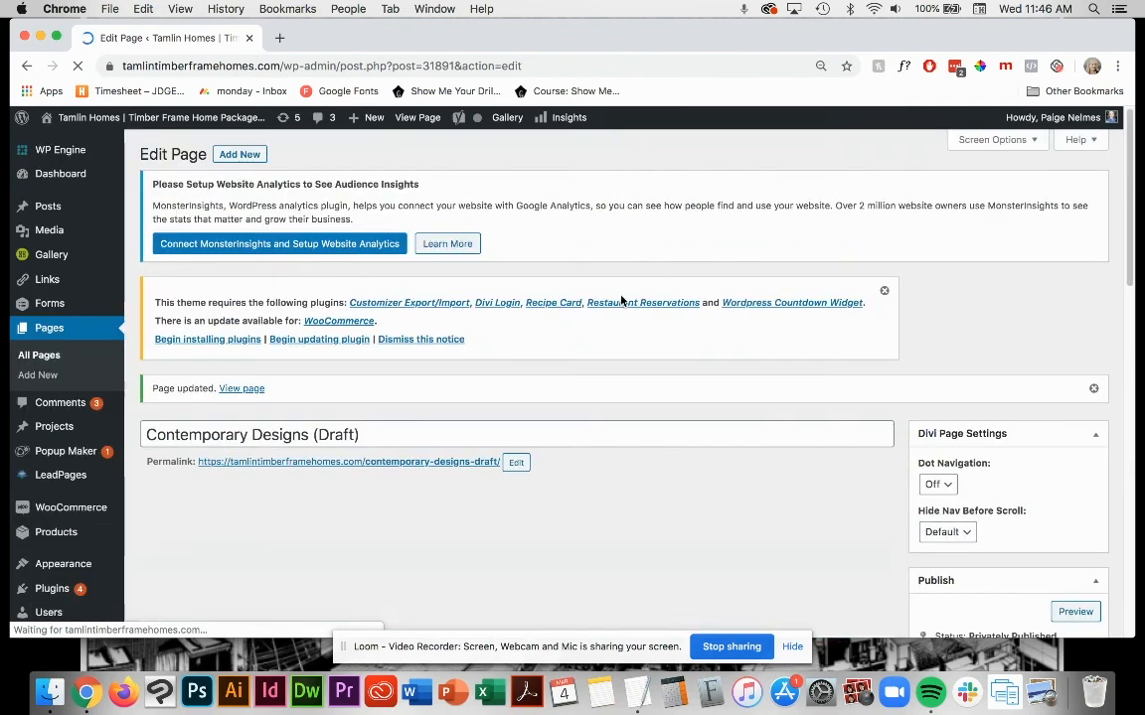
scroll(616, 437, down, 2)
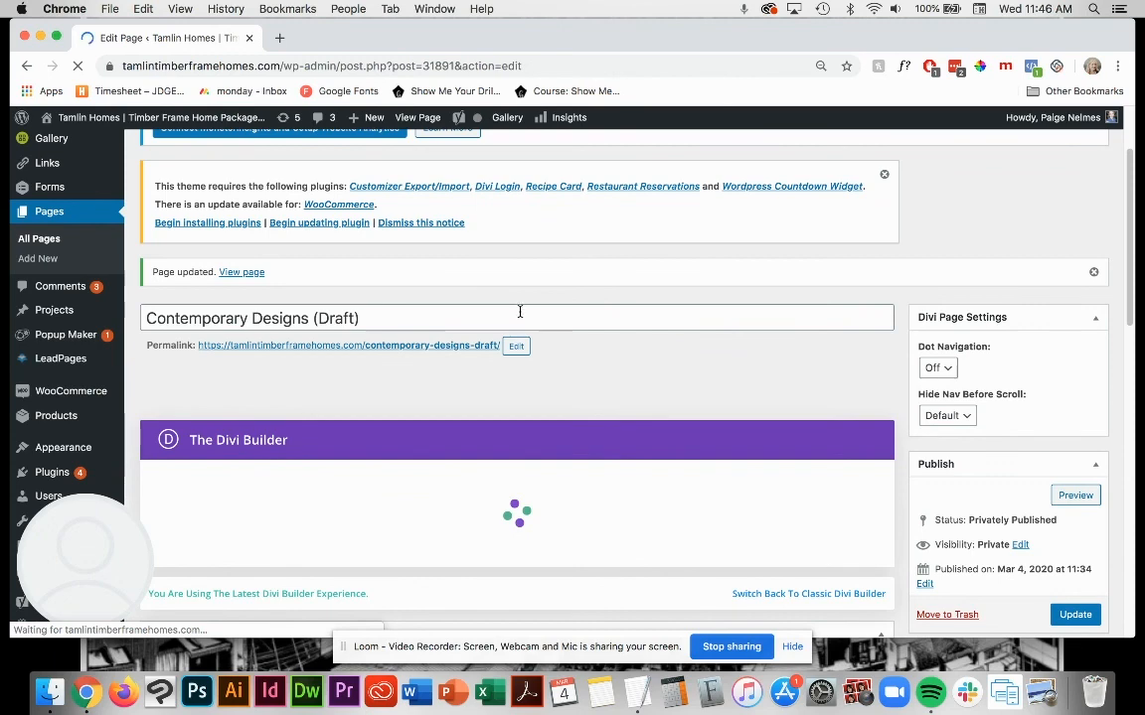
right_click(391, 346)
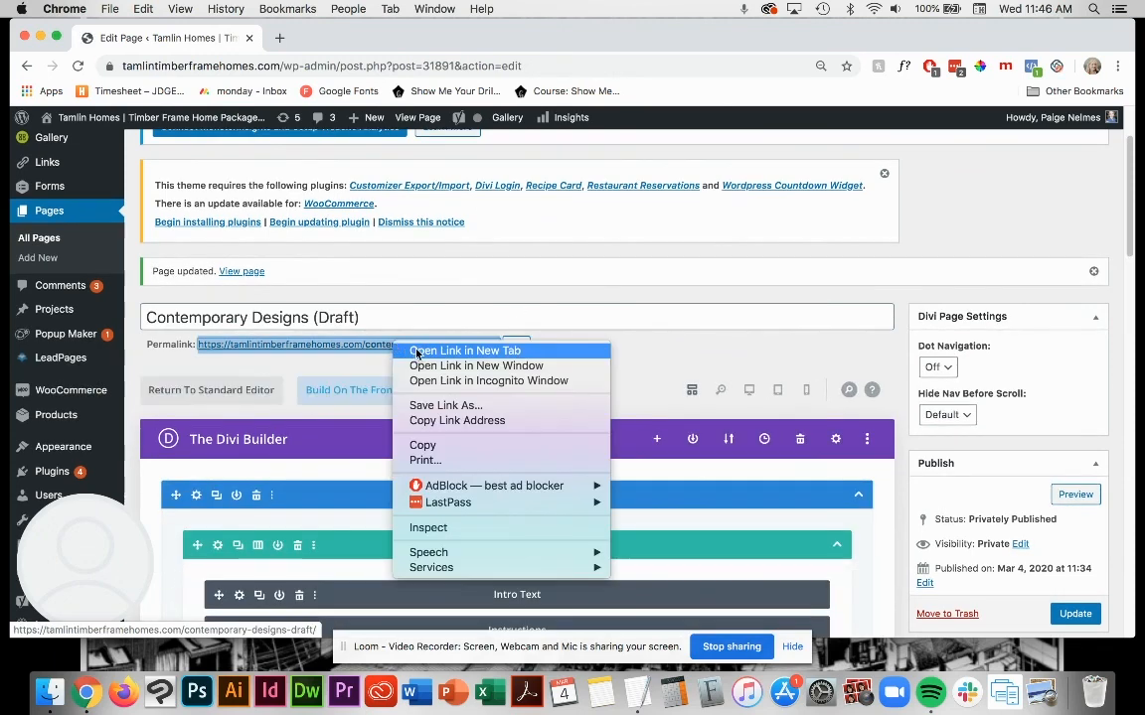
click(447, 350)
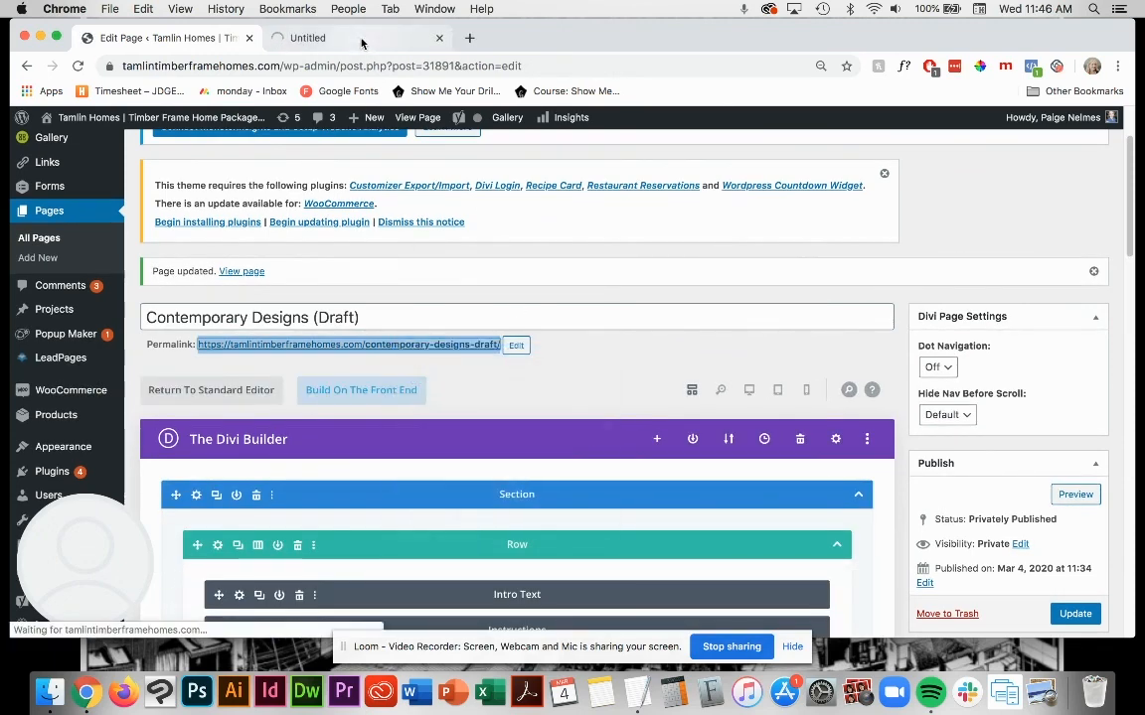
click(362, 42)
scroll(668, 350, down, 10)
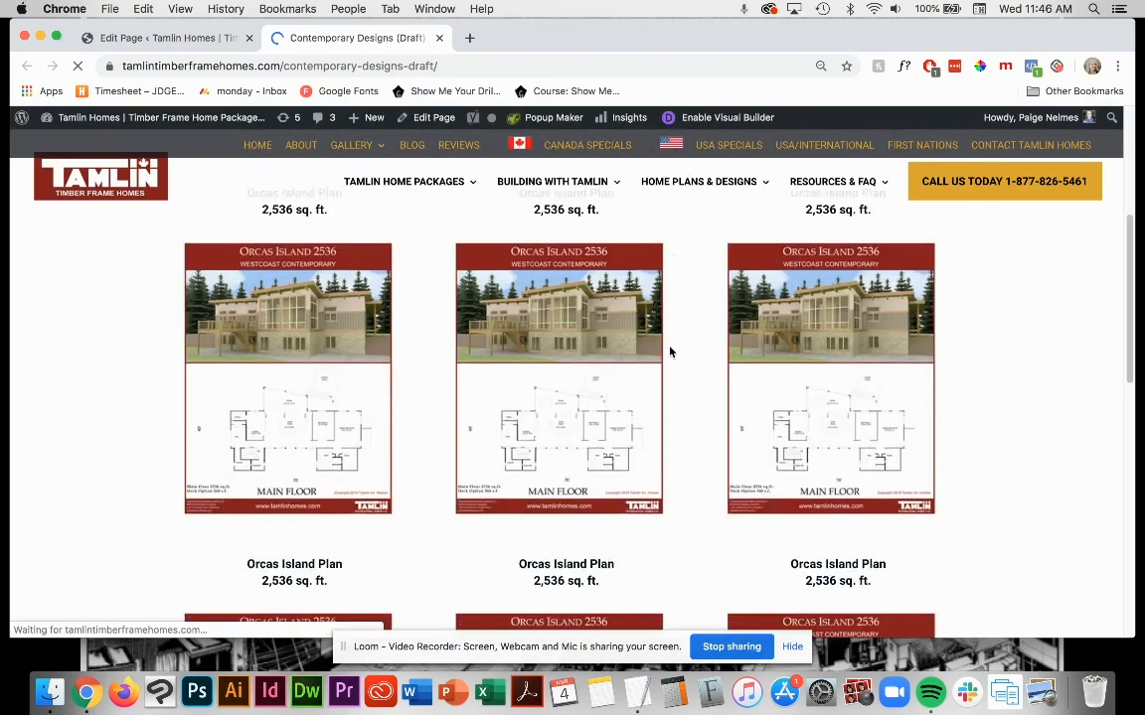
scroll(669, 351, down, 10)
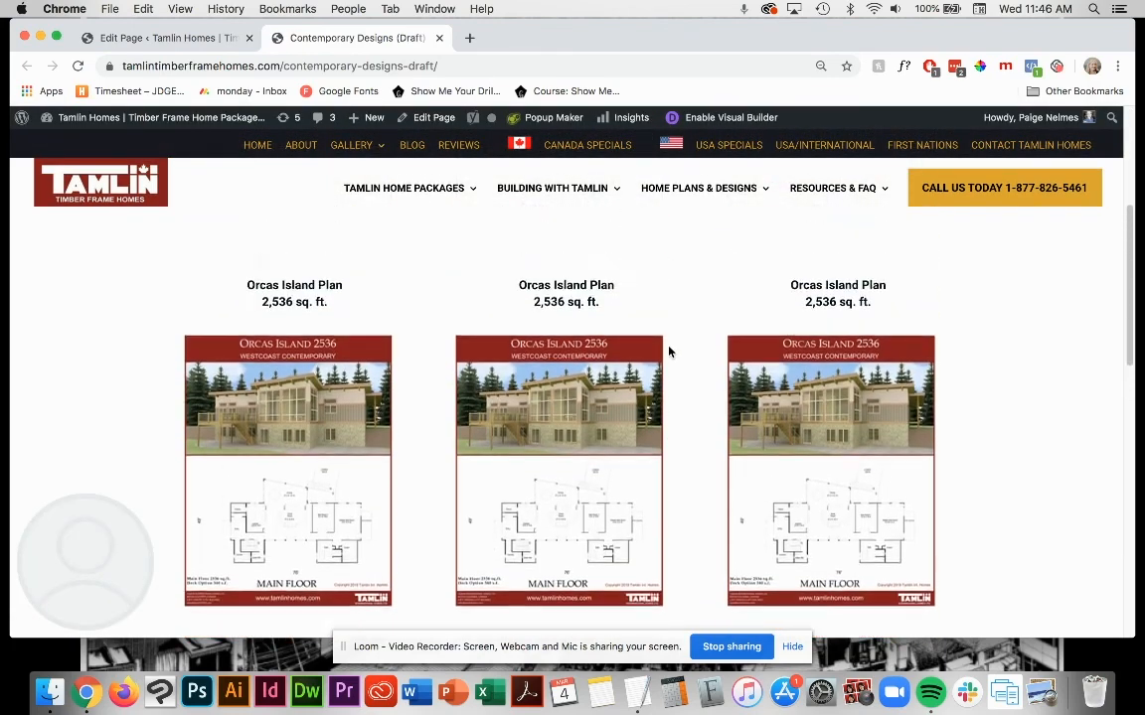
Step: Compare the first Orcas Island row's caption and images with the duplicated row below on the draft page
scroll(668, 351, down, 5)
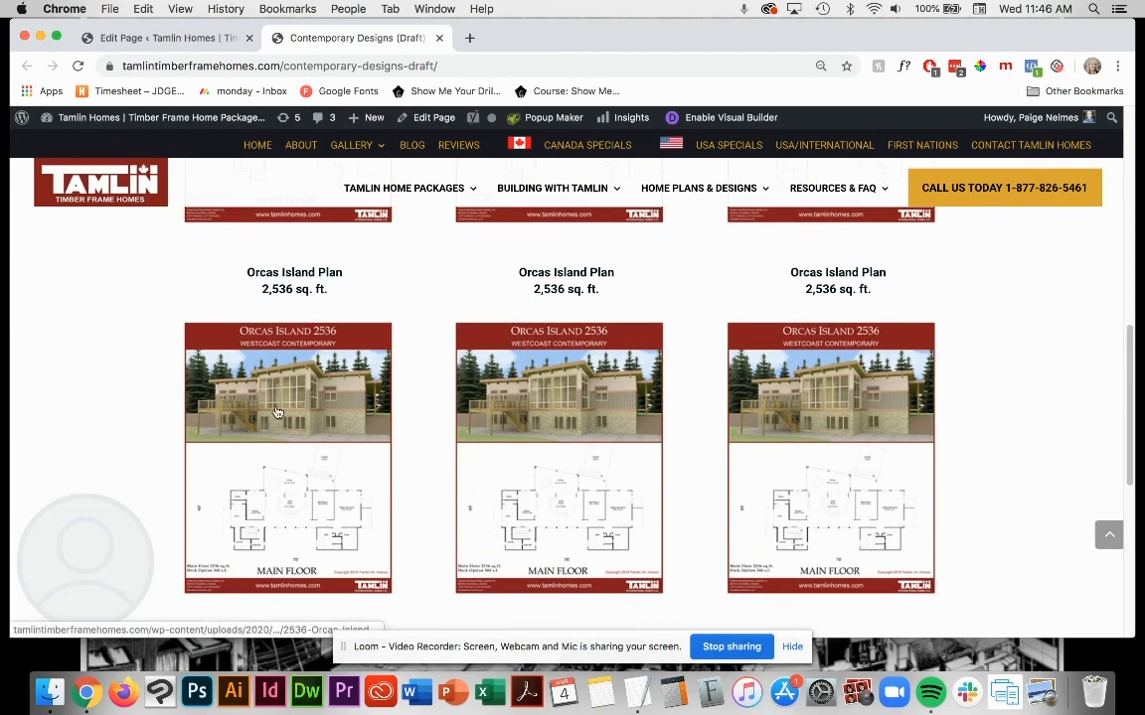
scroll(256, 372, up, 15)
drag(248, 370, 337, 390)
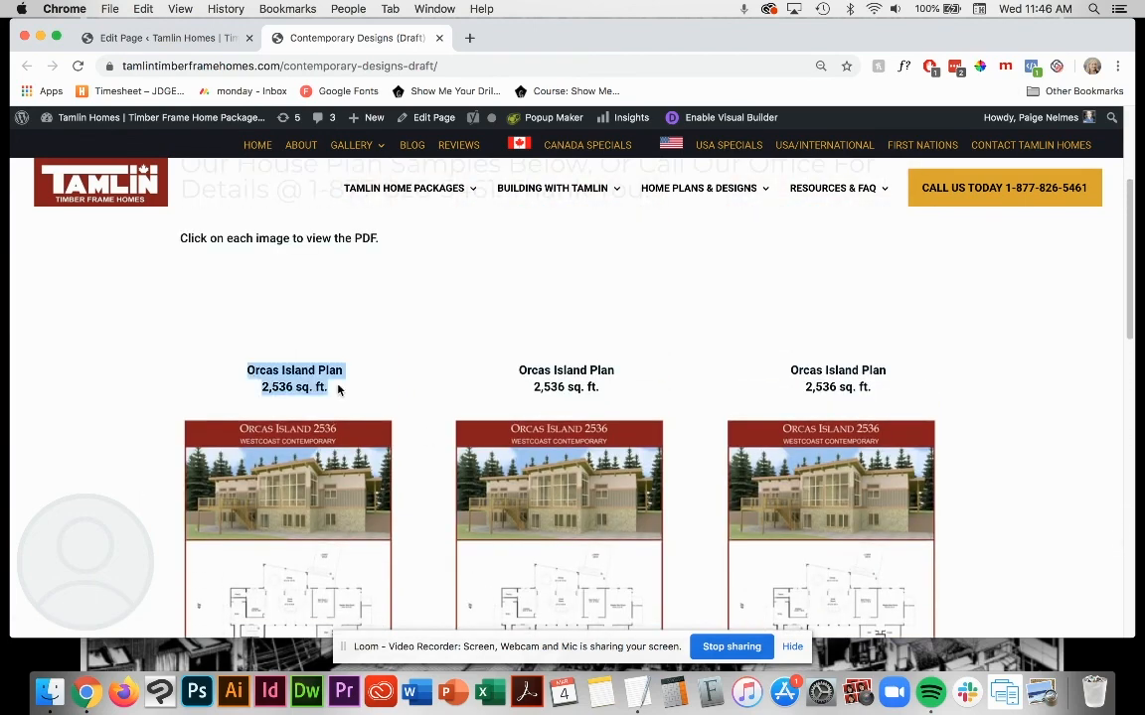
scroll(262, 441, down, 2)
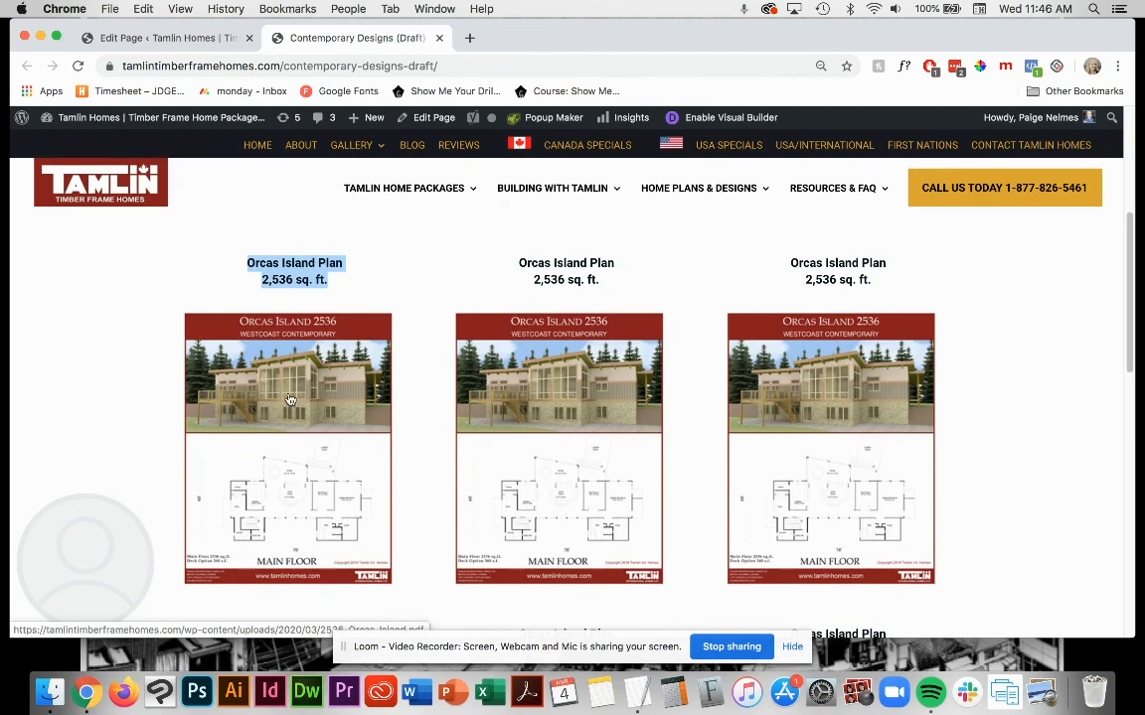
Step: Return to the page editor and review the two three-column Orcas Island rows, the page title and the permalink
click(158, 38)
scroll(547, 447, down, 3)
scroll(549, 447, down, 8)
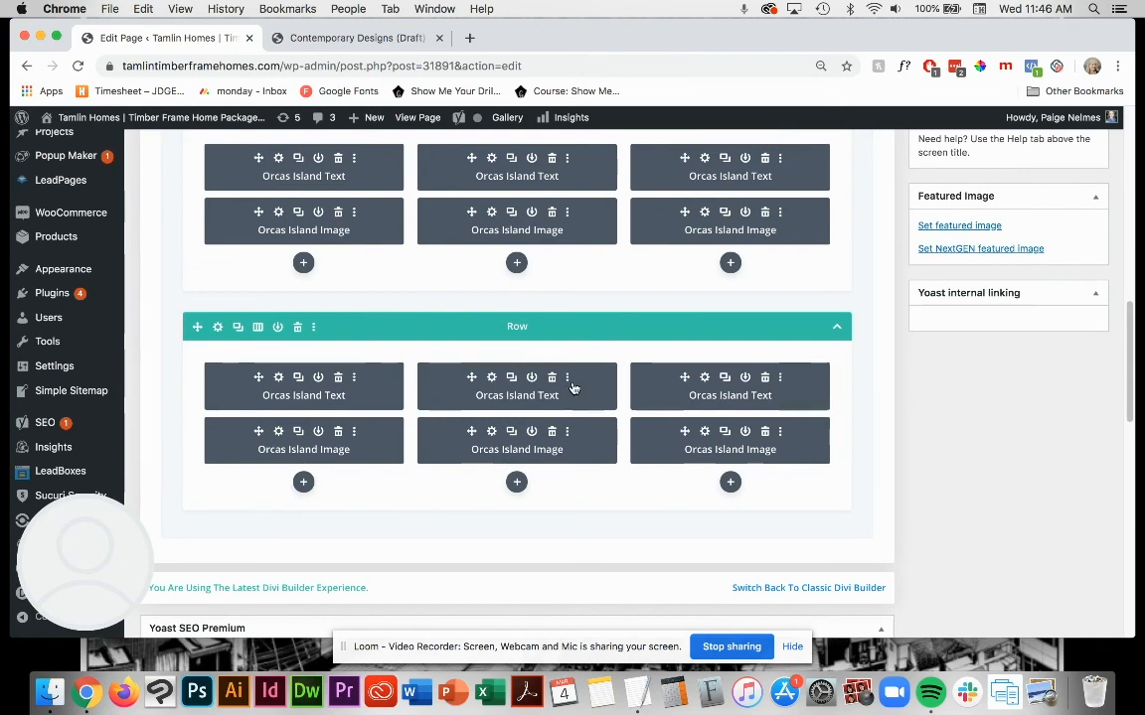
scroll(566, 383, up, 5)
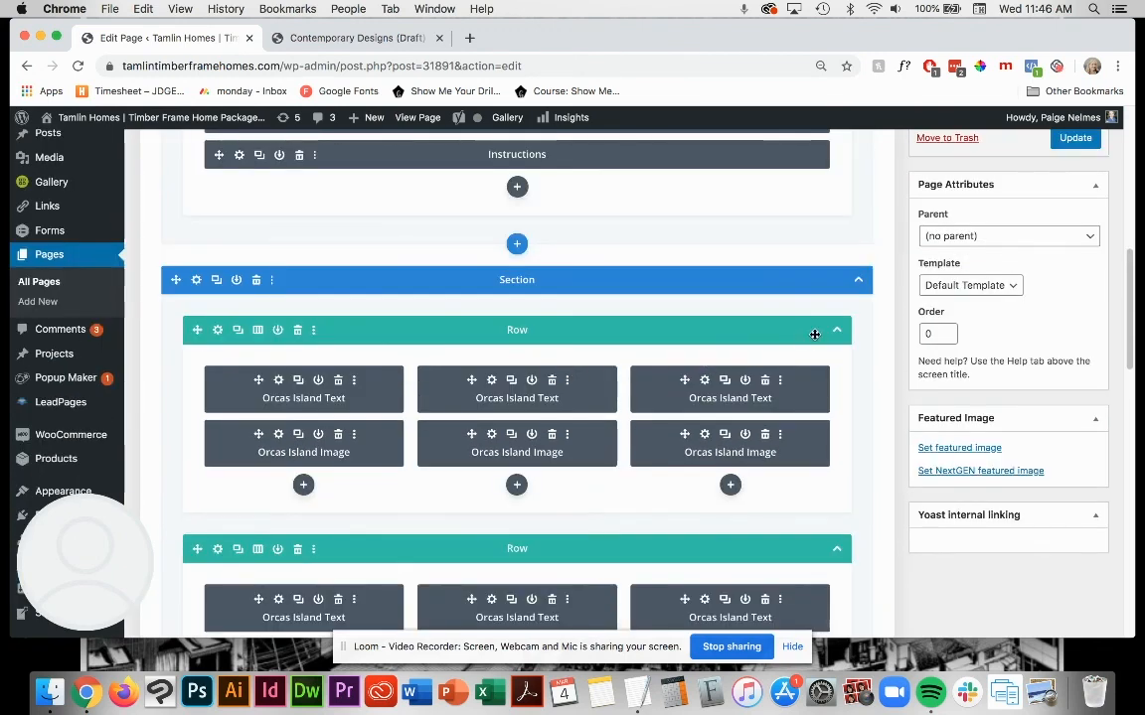
scroll(816, 339, up, 10)
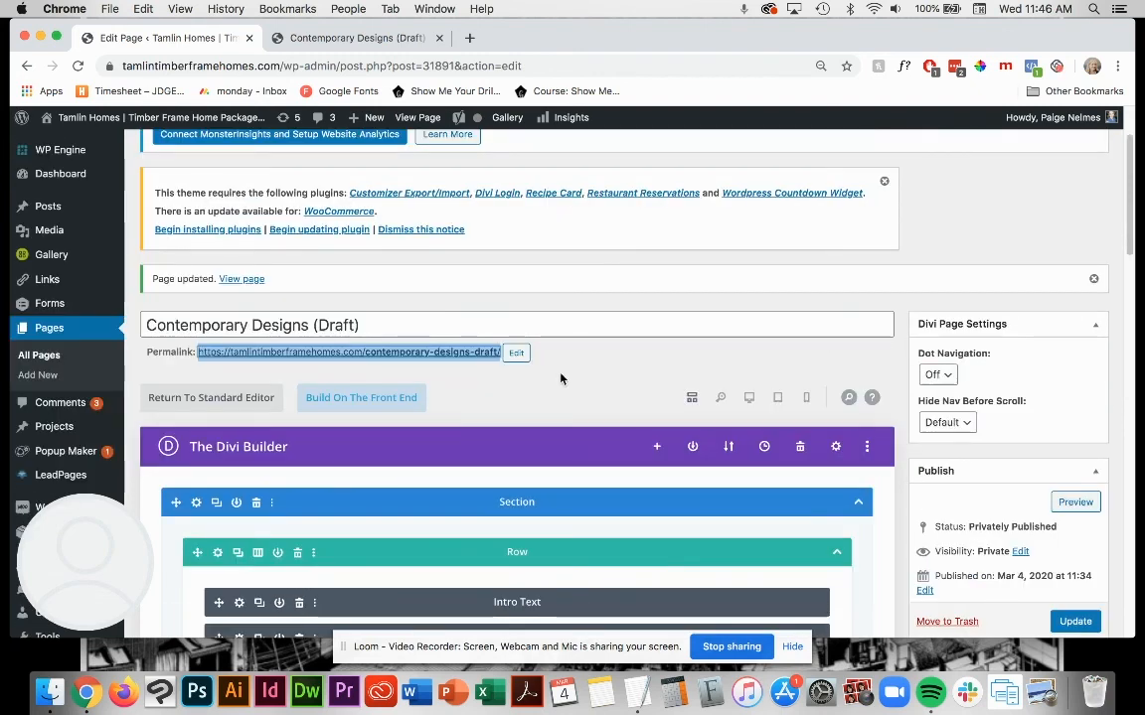
click(562, 379)
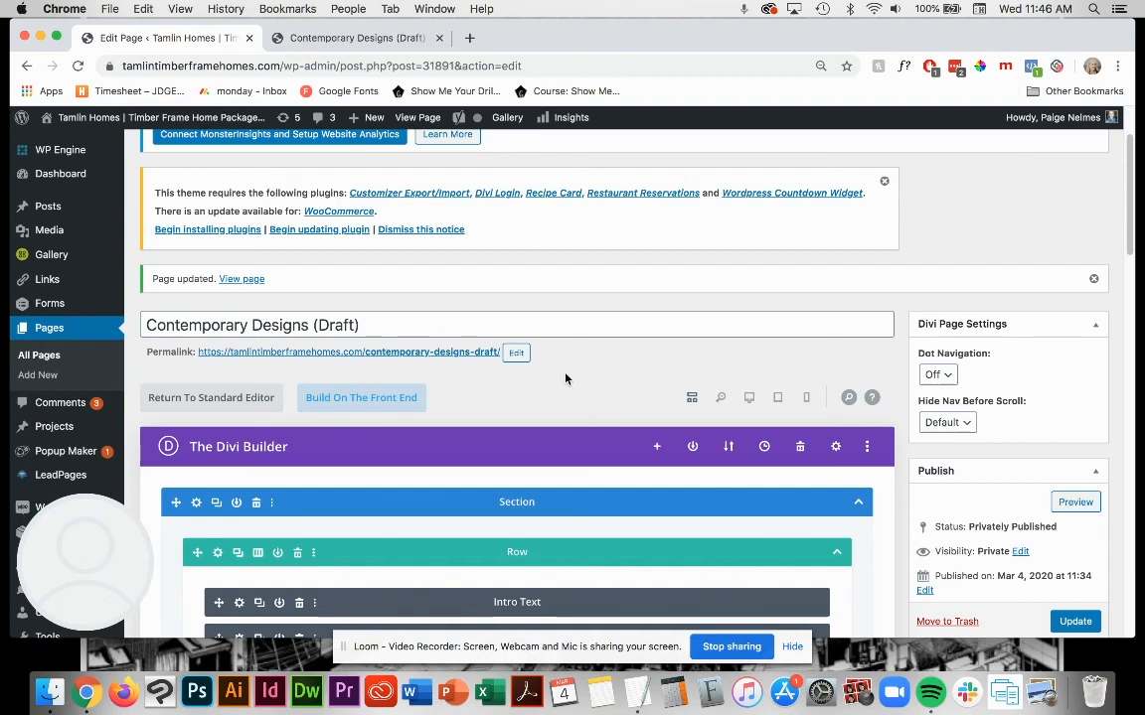